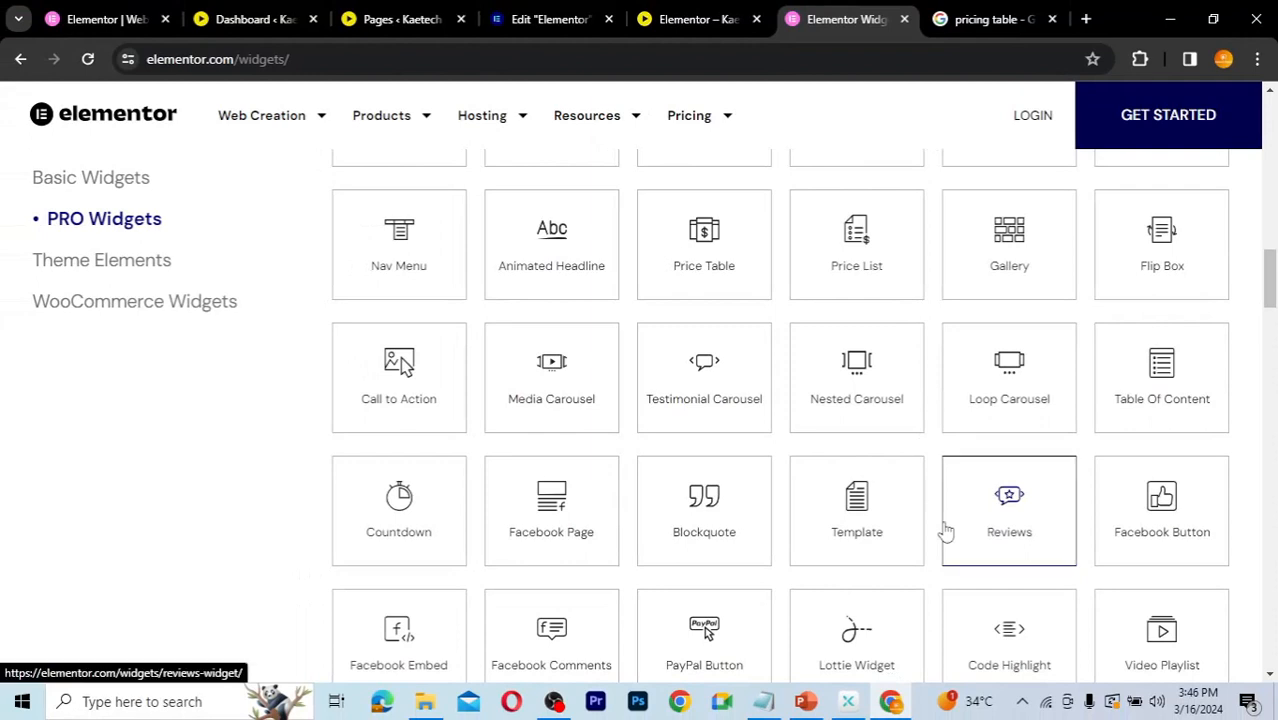
Step: Switch to the Elementor editor tab and scroll through the existing pricing plans section of the page
{"action": "left_click", "coordinate": [558, 19]}
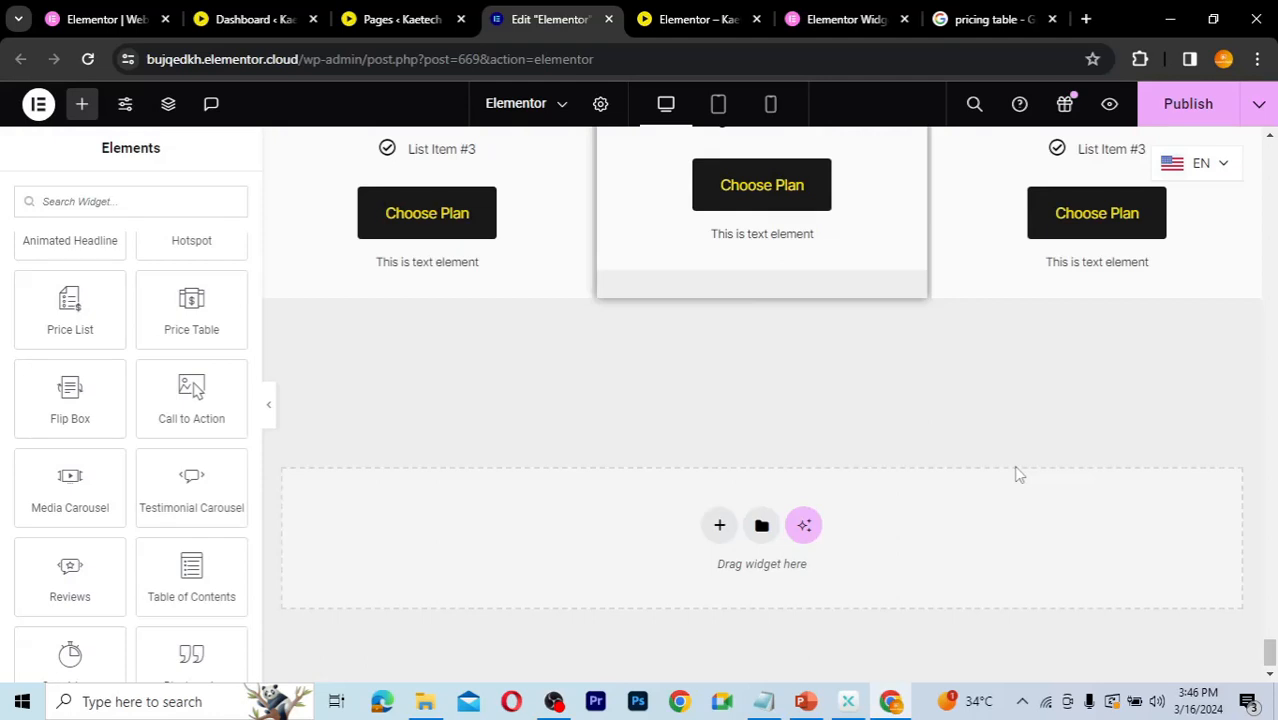
{"action": "scroll", "coordinate": [1017, 474], "scroll_direction": "up", "scroll_amount": 6}
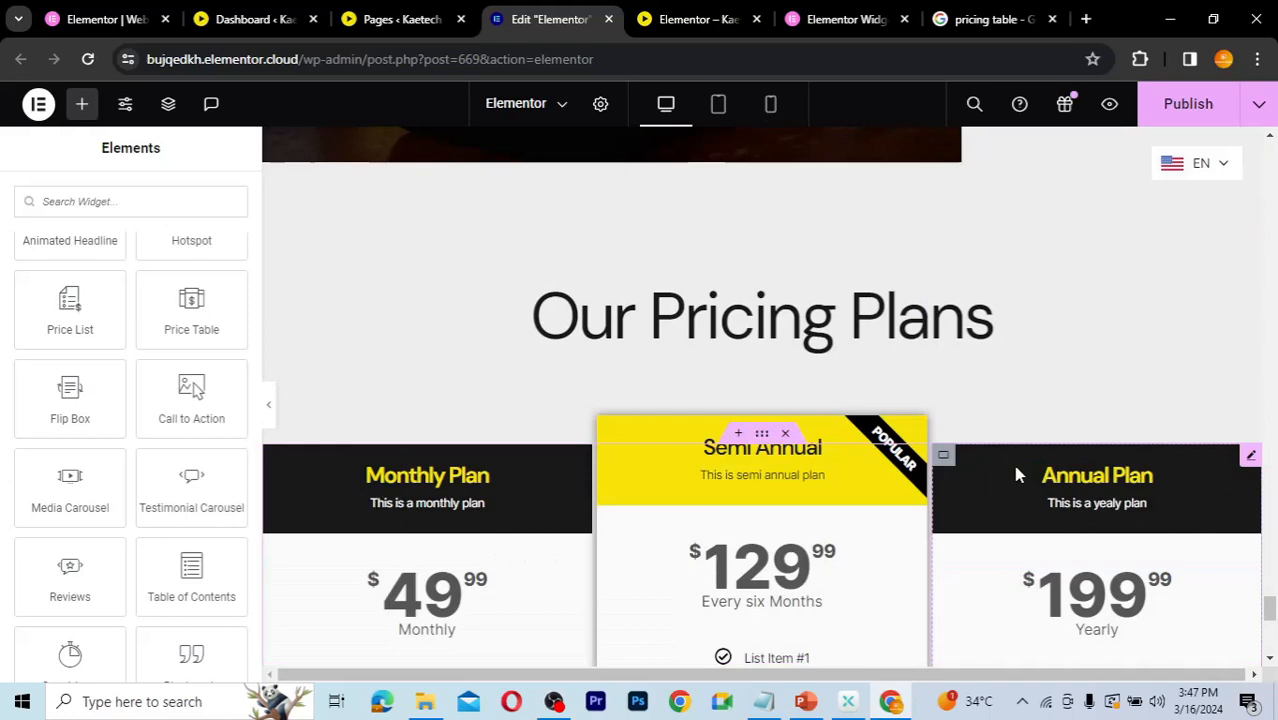
{"action": "scroll", "coordinate": [1017, 474], "scroll_direction": "up", "scroll_amount": 5}
{"action": "scroll", "coordinate": [1017, 474], "scroll_direction": "down", "scroll_amount": 3}
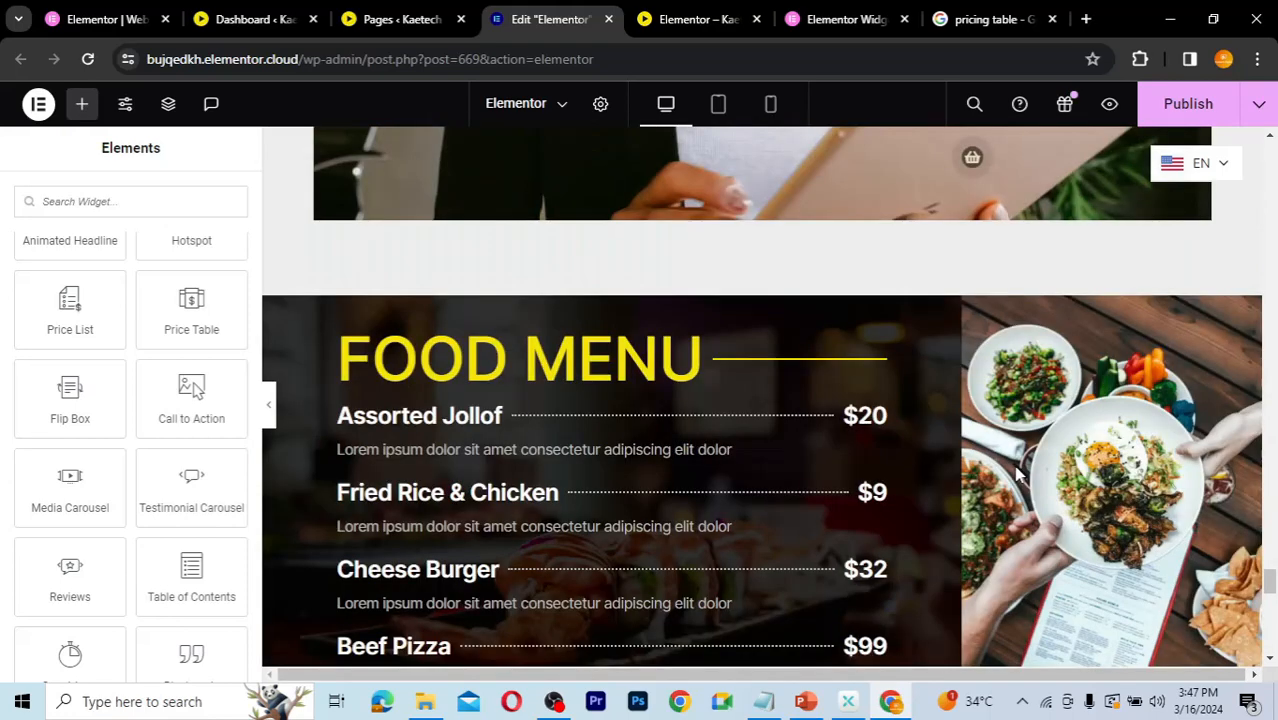
{"action": "scroll", "coordinate": [1017, 474], "scroll_direction": "down", "scroll_amount": 6}
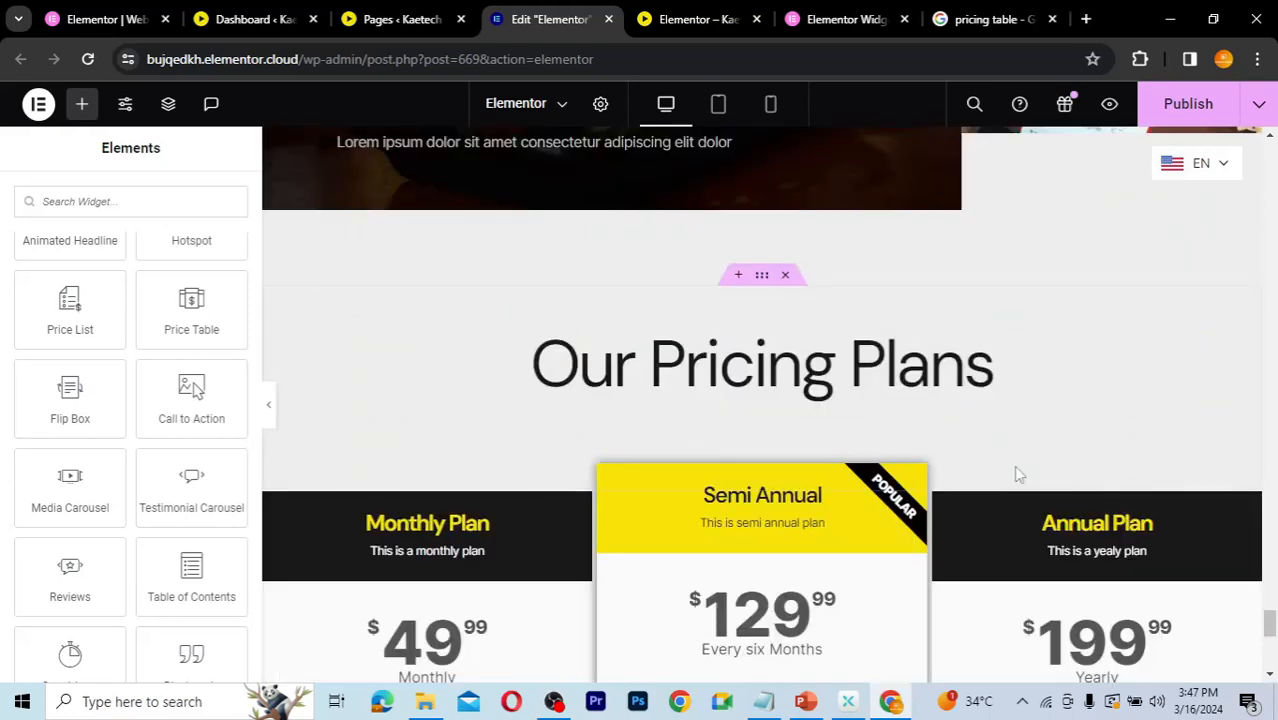
{"action": "scroll", "coordinate": [1017, 474], "scroll_direction": "down", "scroll_amount": 5}
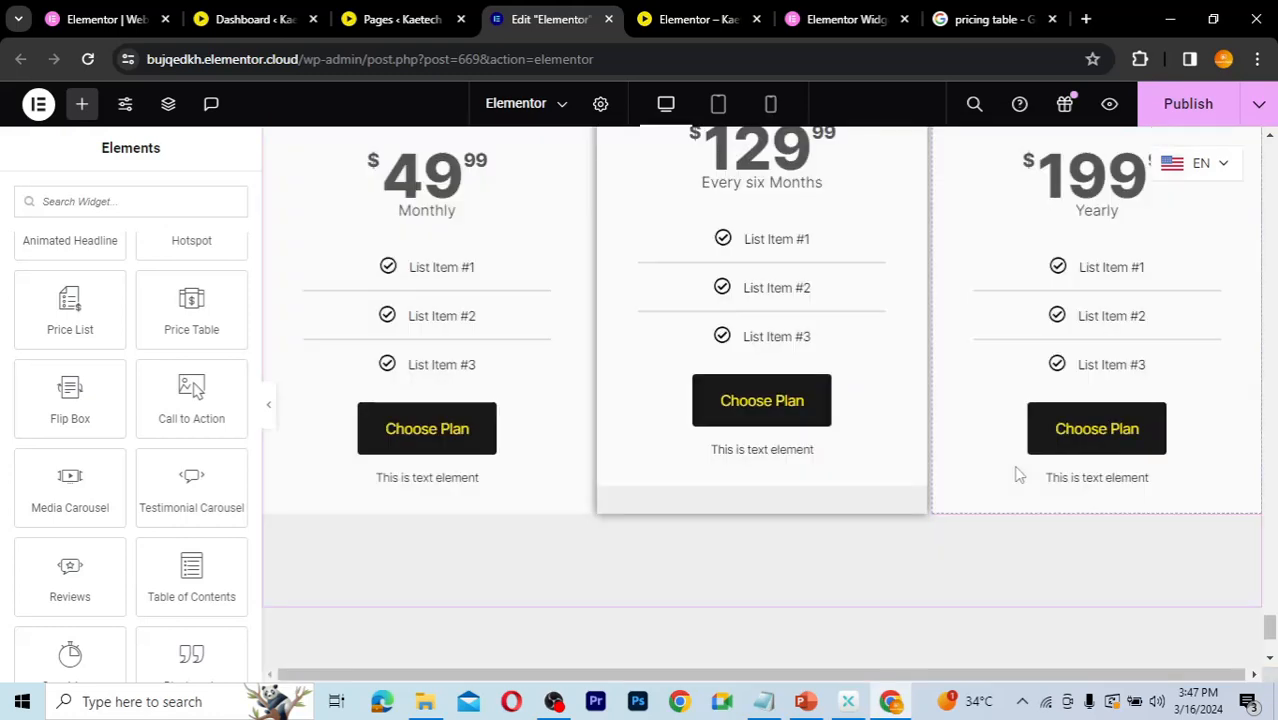
{"action": "scroll", "coordinate": [1017, 474], "scroll_direction": "down", "scroll_amount": 3}
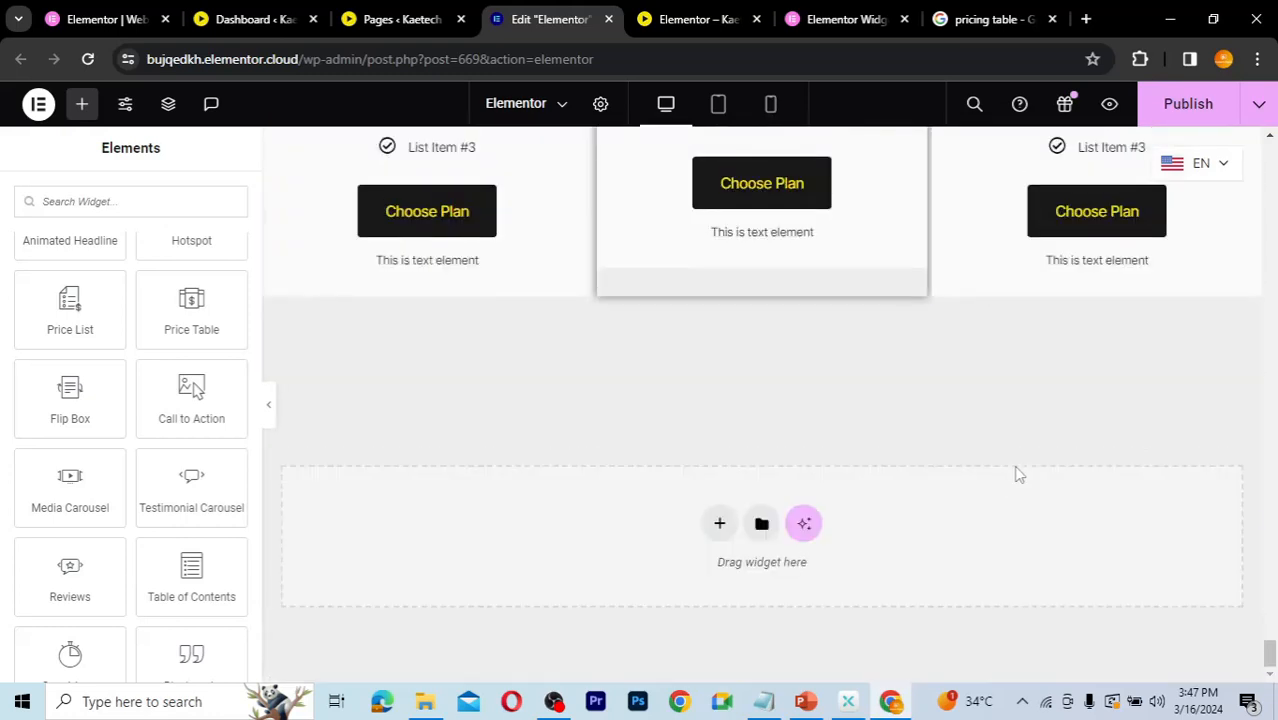
{"action": "scroll", "coordinate": [1017, 474], "scroll_direction": "up", "scroll_amount": 4}
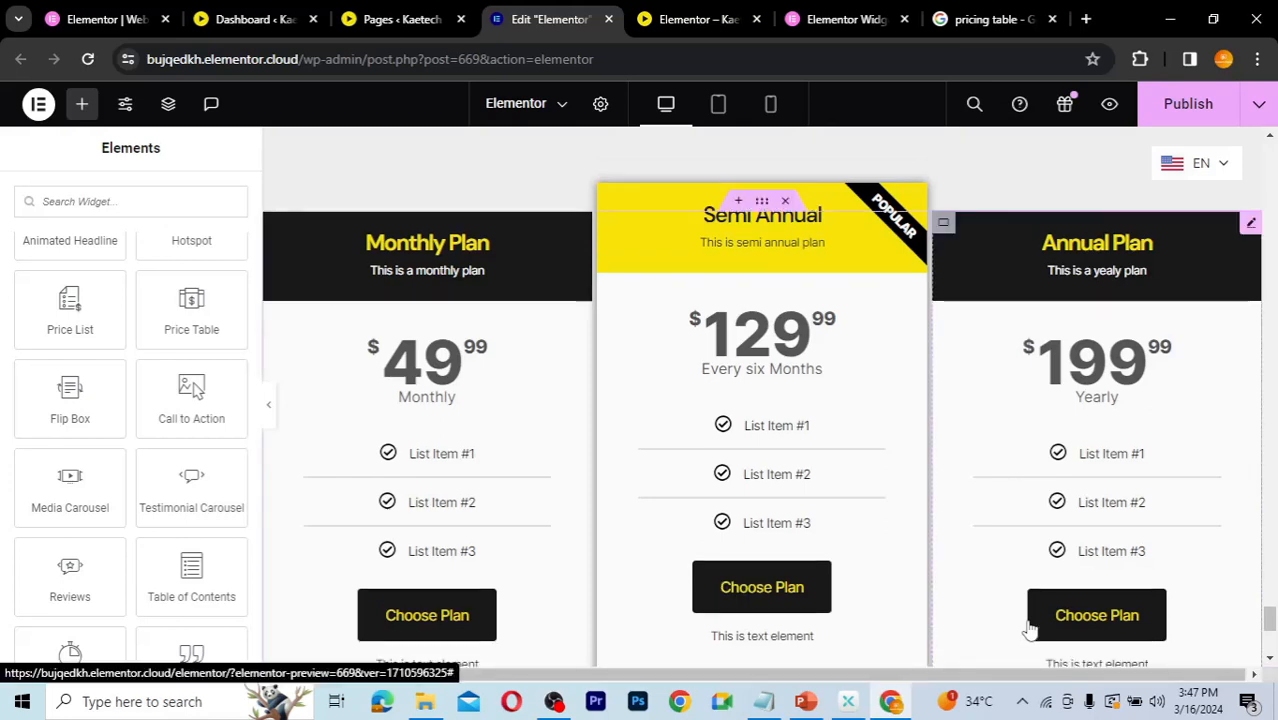
{"action": "scroll", "coordinate": [1030, 628], "scroll_direction": "down", "scroll_amount": 2}
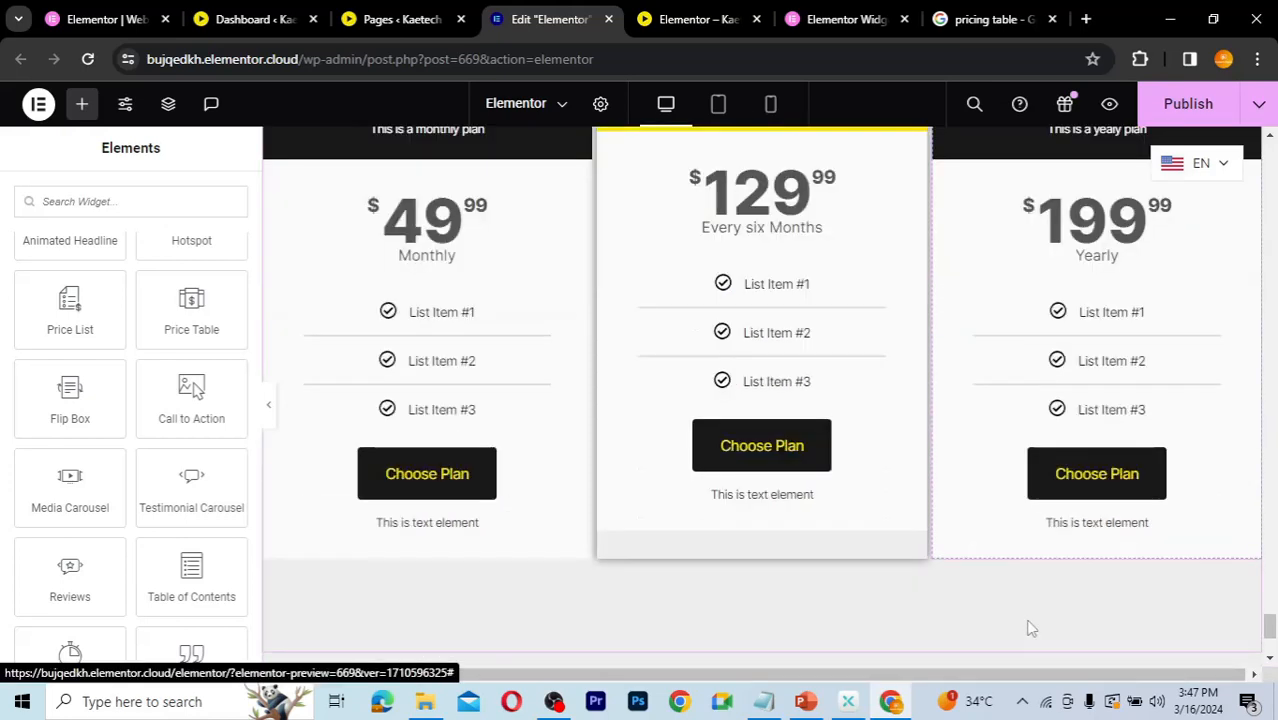
{"action": "scroll", "coordinate": [1030, 628], "scroll_direction": "down", "scroll_amount": 1}
{"action": "scroll", "coordinate": [1030, 628], "scroll_direction": "down", "scroll_amount": 2}
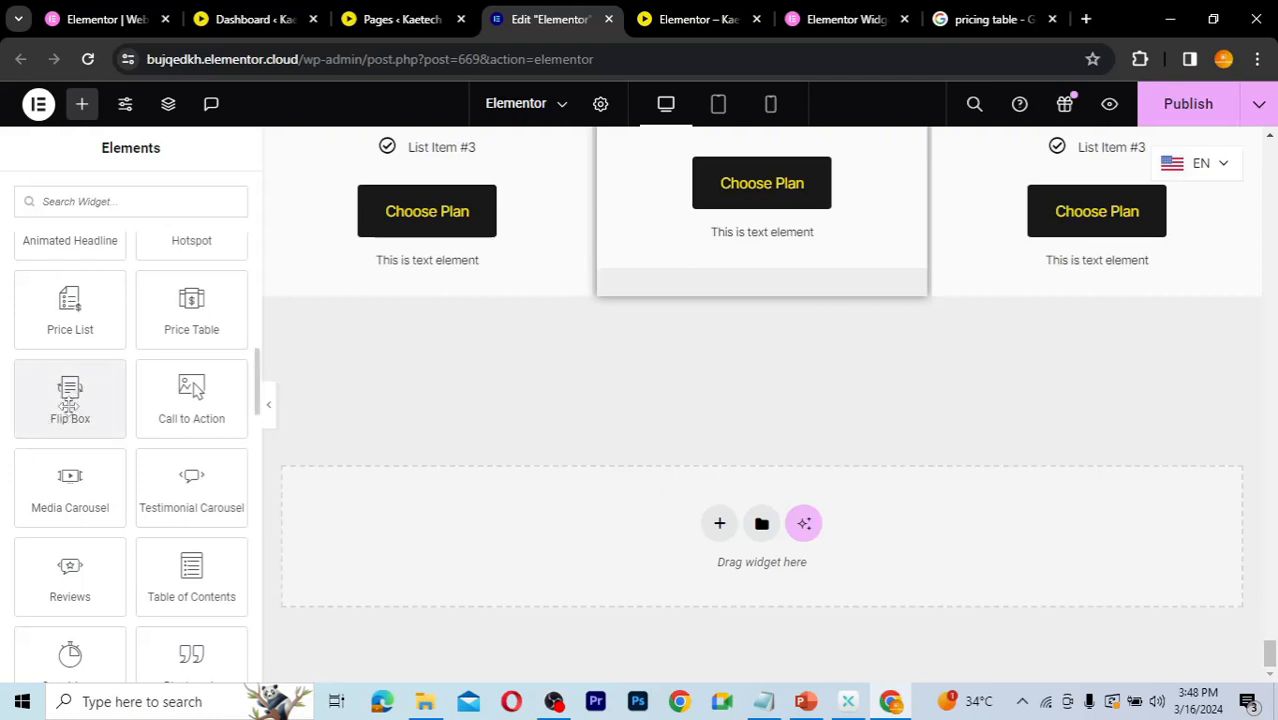
Step: Add a new Flexbox container in the empty area below the pricing plans
{"action": "left_click_drag", "start_coordinate": [62, 412], "coordinate": [476, 407]}
{"action": "left_click", "coordinate": [717, 522]}
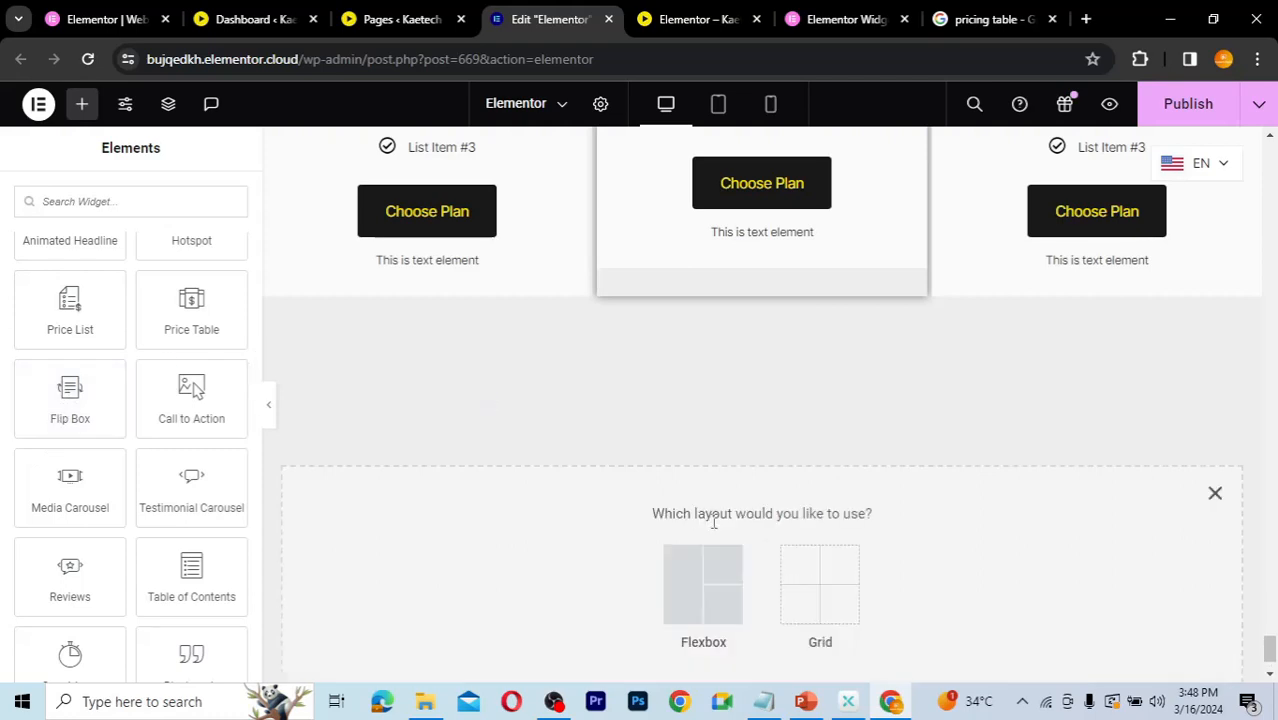
{"action": "left_click", "coordinate": [701, 603]}
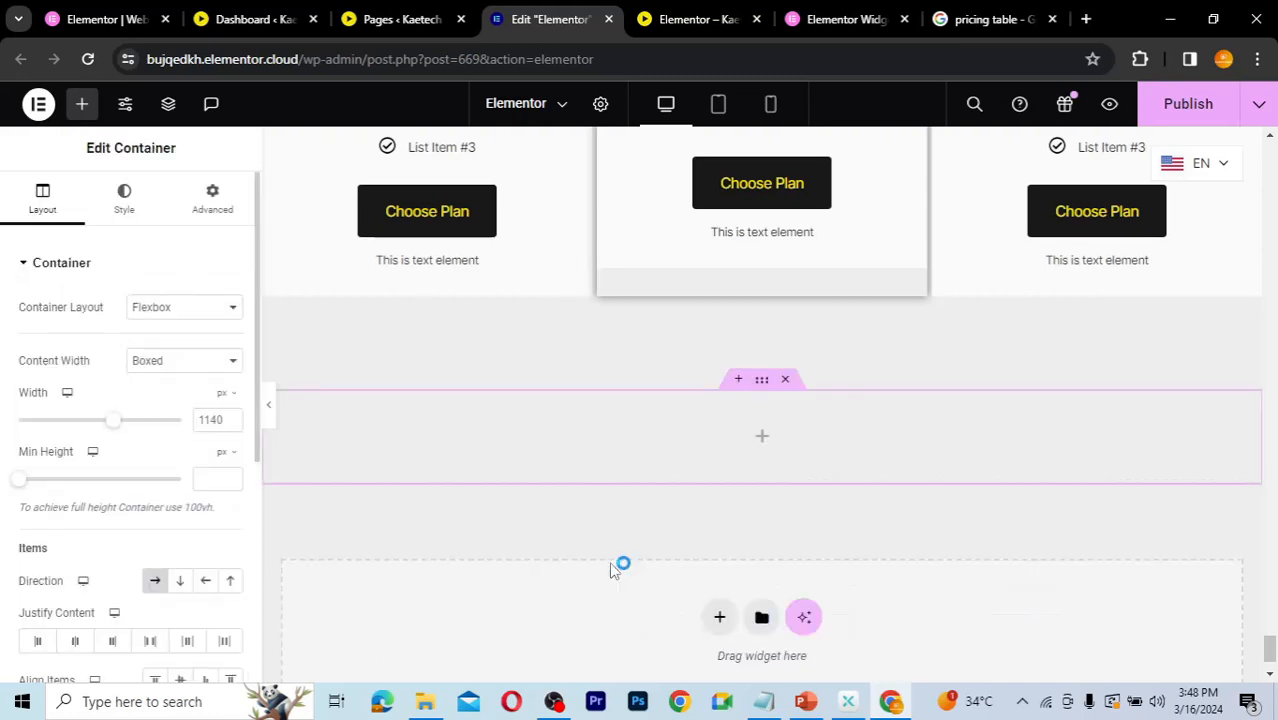
Step: Set the new container to column direction and add two stacked inner containers inside it
{"action": "left_click", "coordinate": [763, 441]}
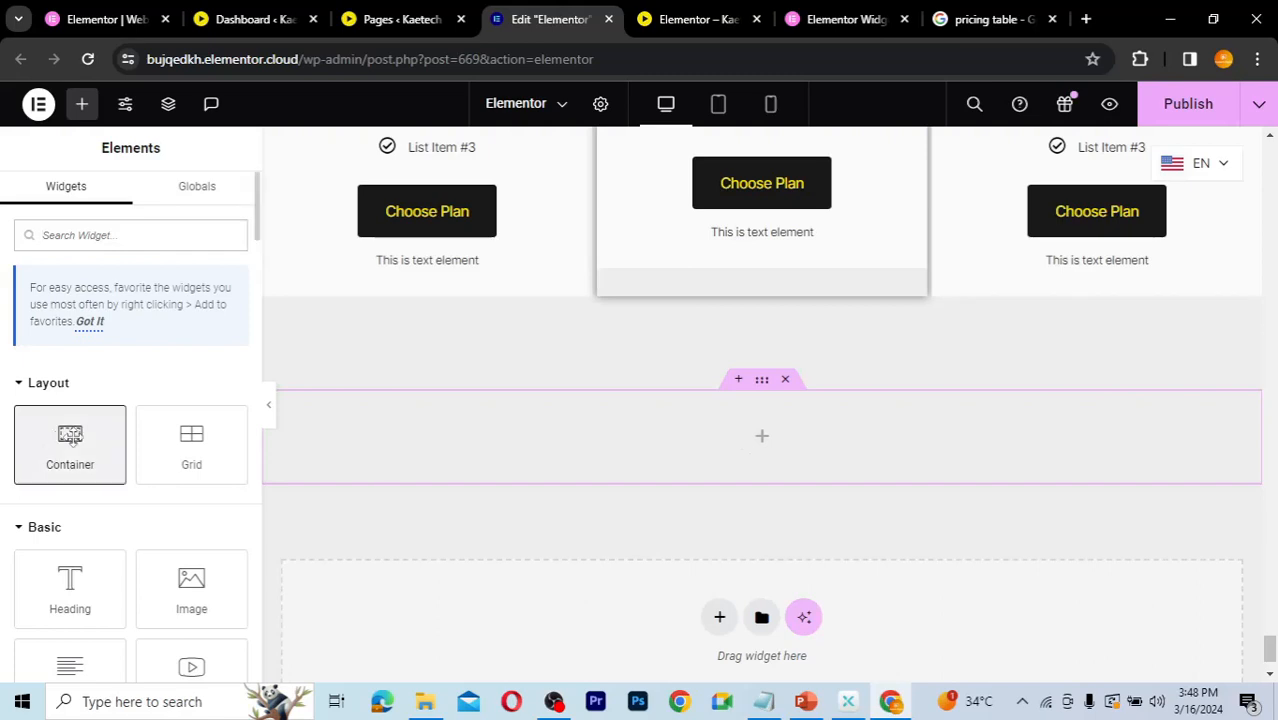
{"action": "left_click_drag", "start_coordinate": [68, 440], "coordinate": [445, 435]}
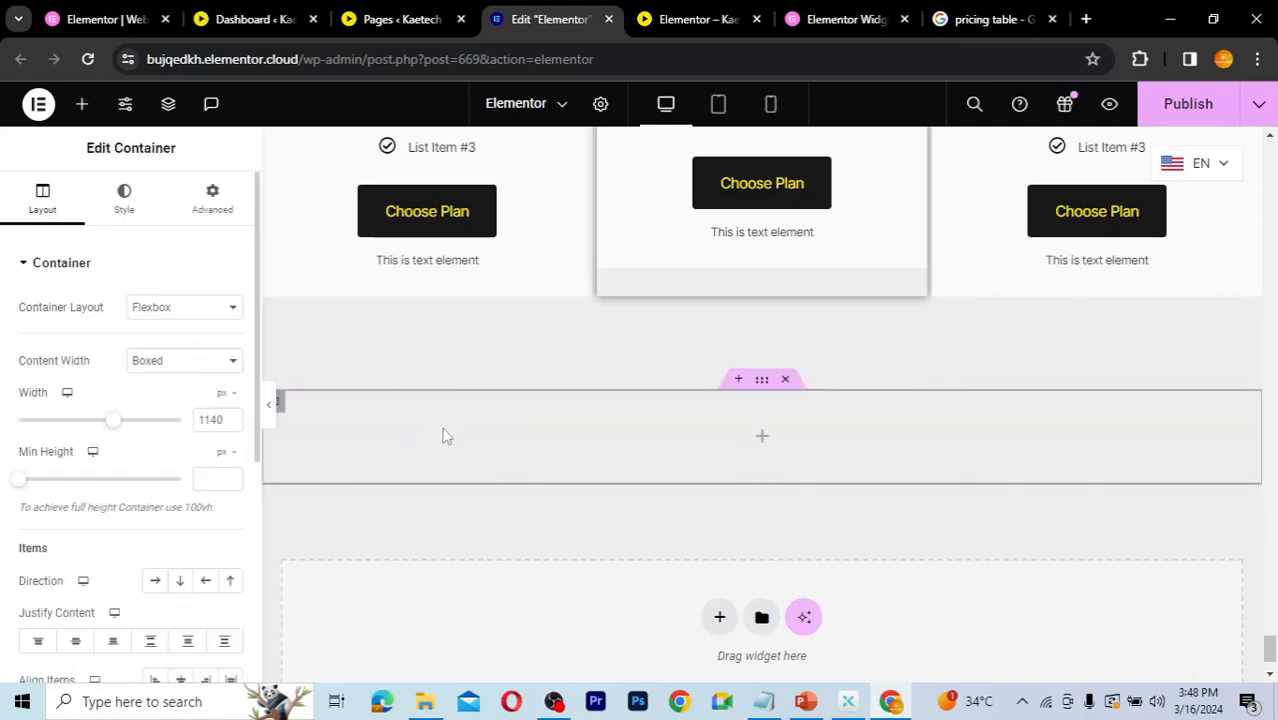
{"action": "left_click", "coordinate": [761, 383]}
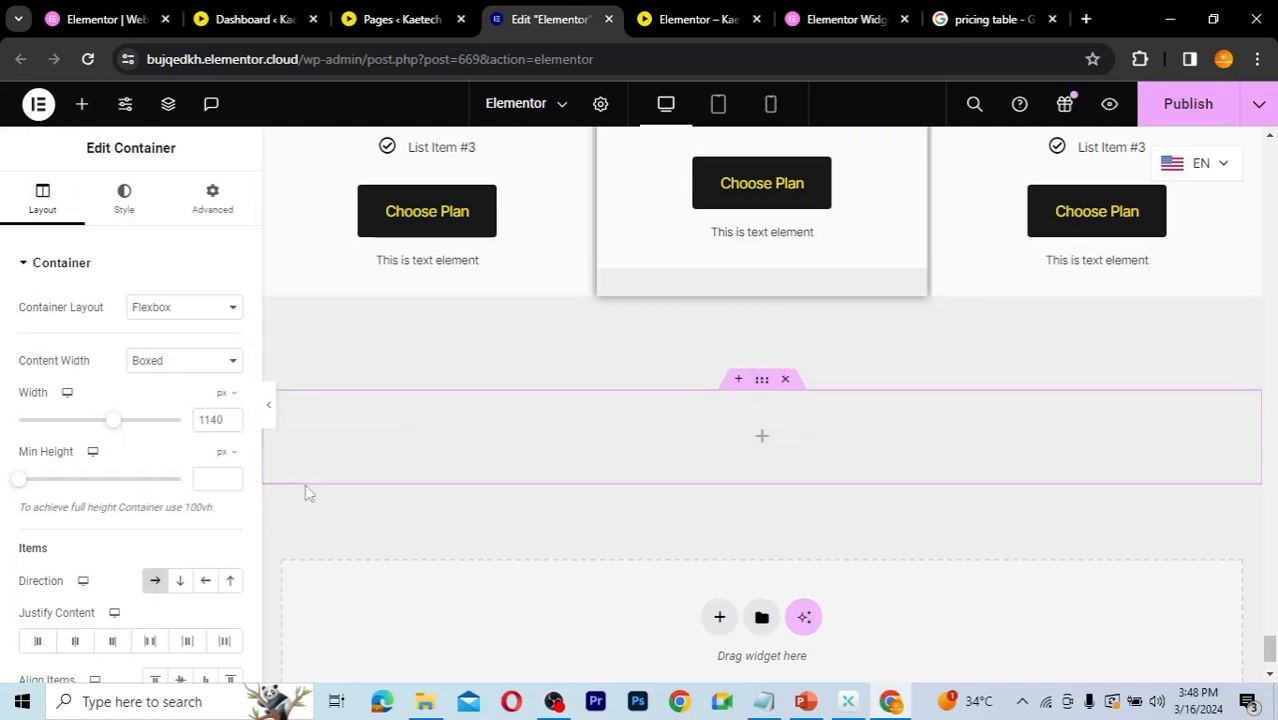
{"action": "left_click", "coordinate": [180, 586]}
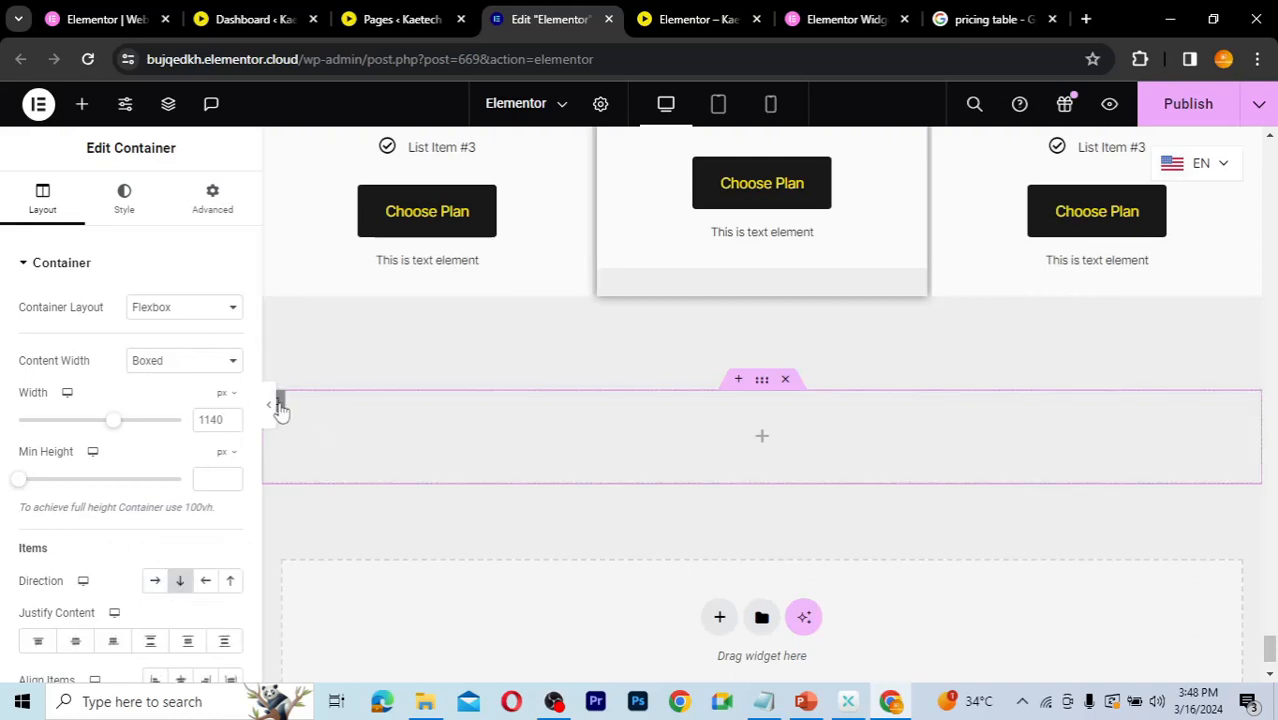
{"action": "right_click", "coordinate": [281, 410]}
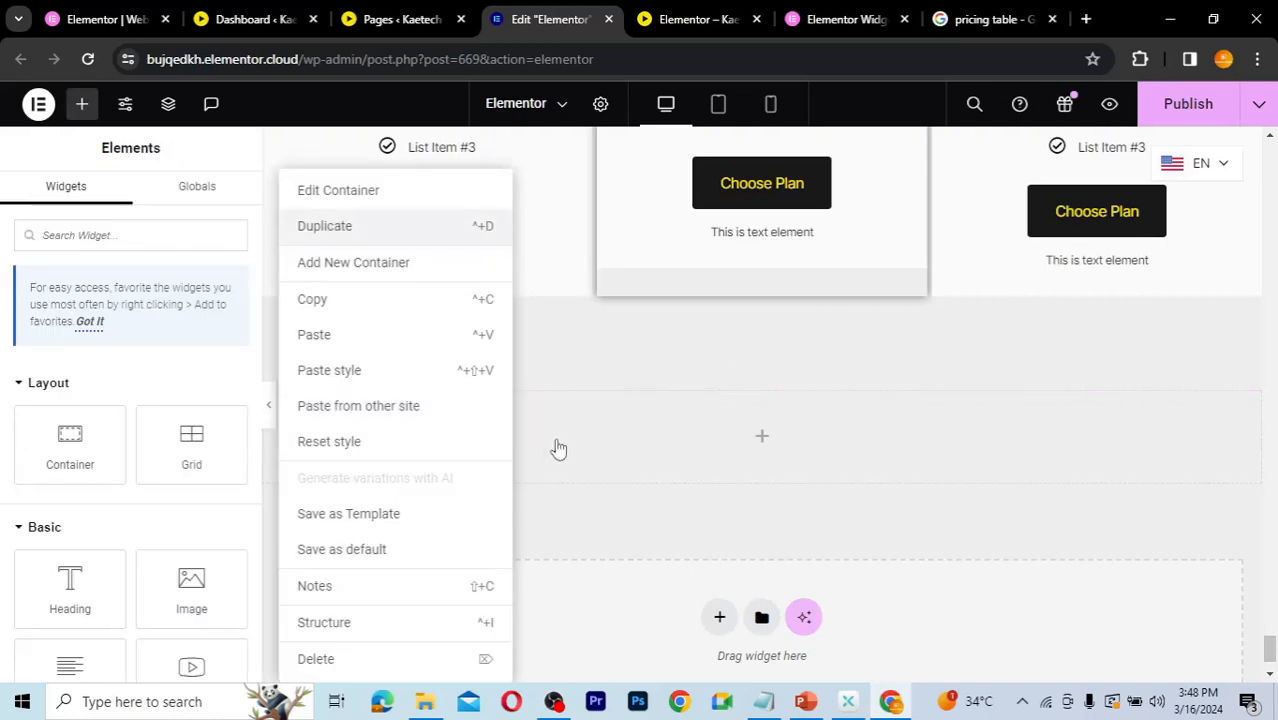
{"action": "key", "text": "ctrl+d"}
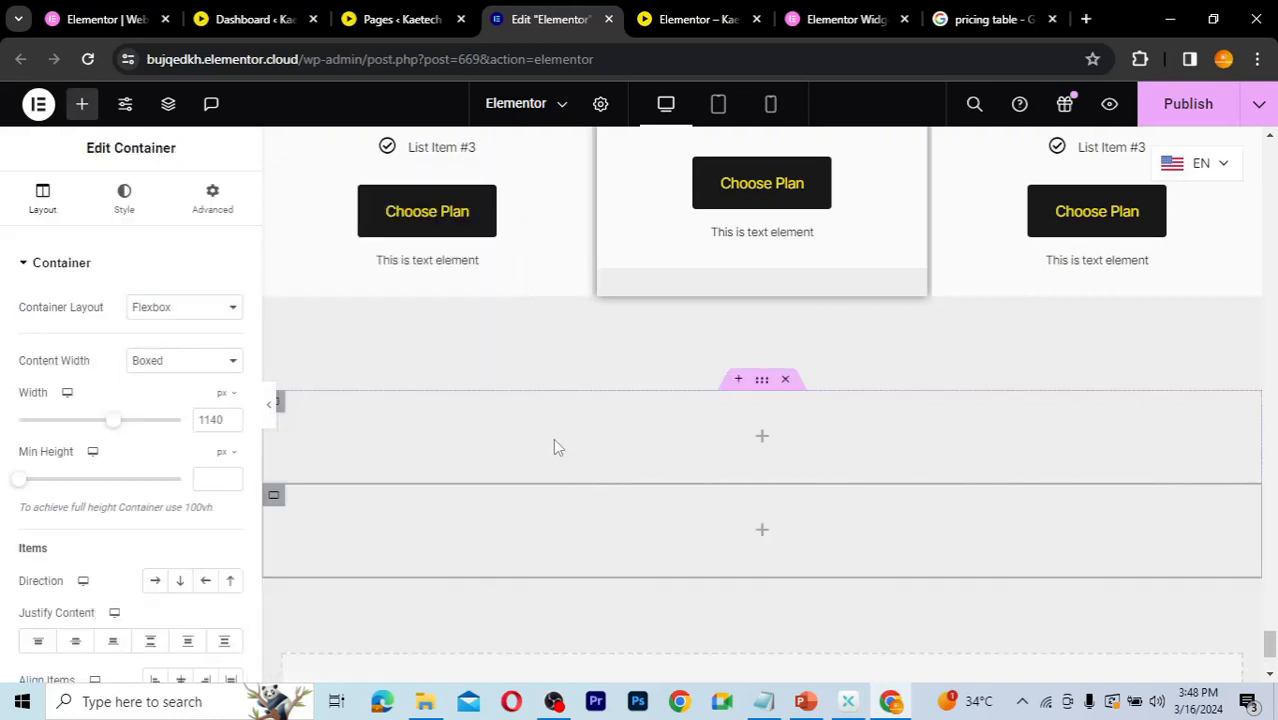
Step: Add a heading reading "Our Services" to the first inner container and center-align it
{"action": "left_click", "coordinate": [762, 440]}
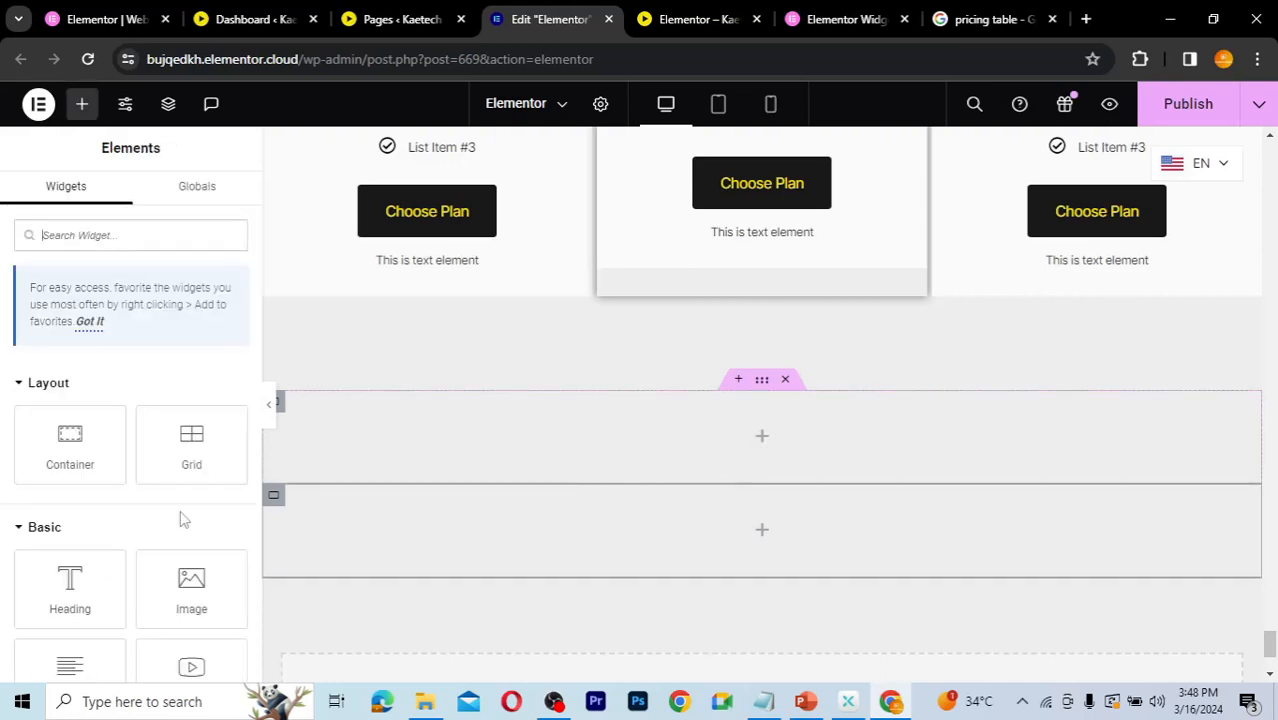
{"action": "left_click_drag", "start_coordinate": [52, 593], "coordinate": [706, 438]}
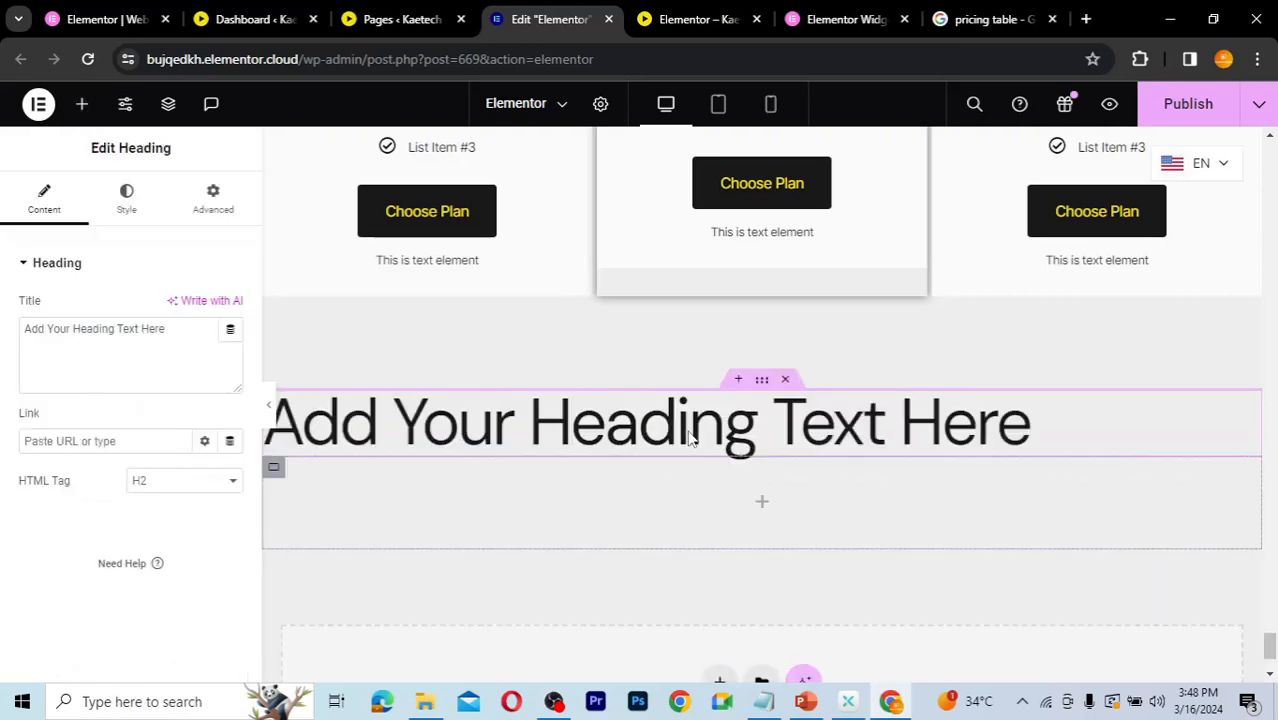
{"action": "left_click_drag", "start_coordinate": [182, 333], "coordinate": [4, 324]}
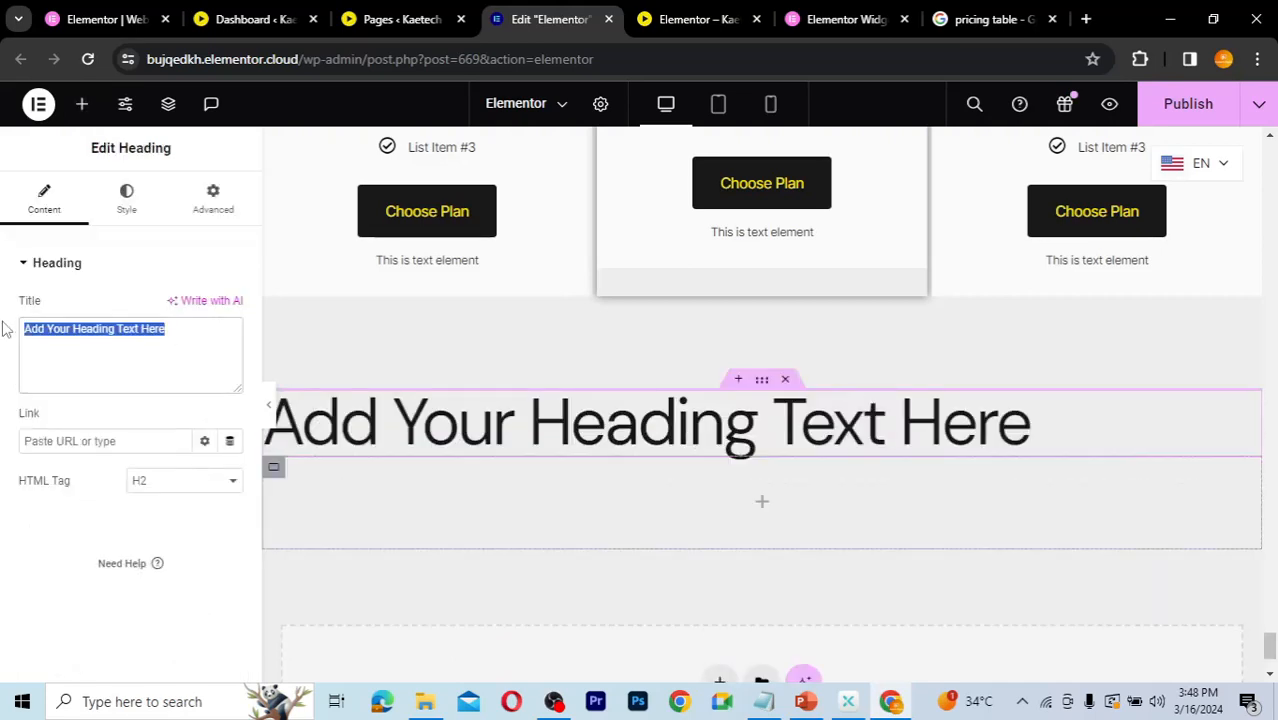
{"action": "type", "text": "Ou"}
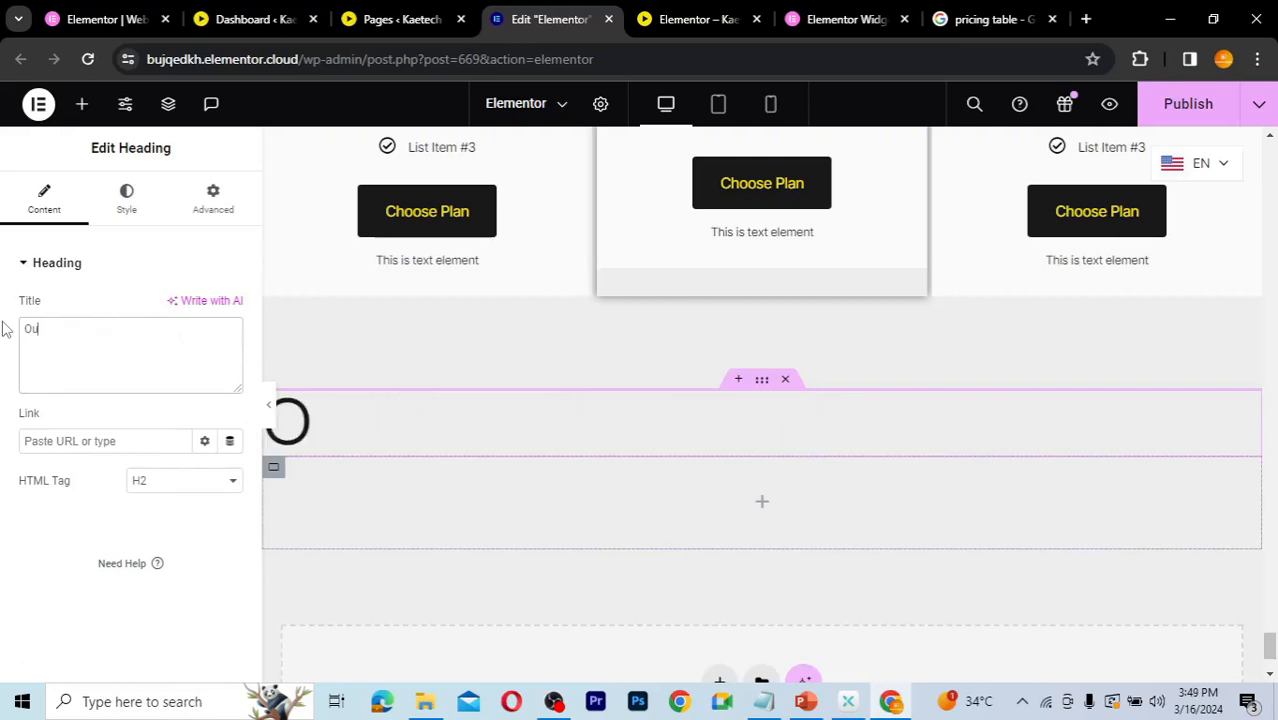
{"action": "type", "text": "r Services"}
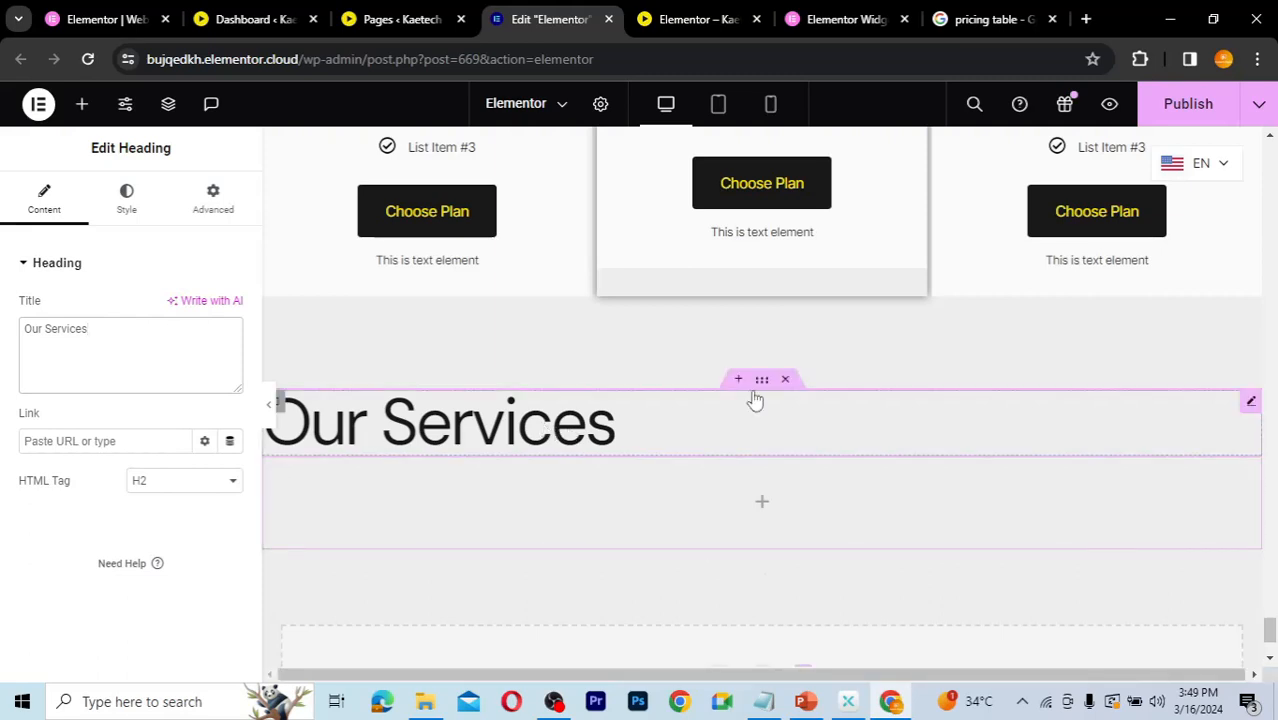
{"action": "left_click", "coordinate": [130, 210]}
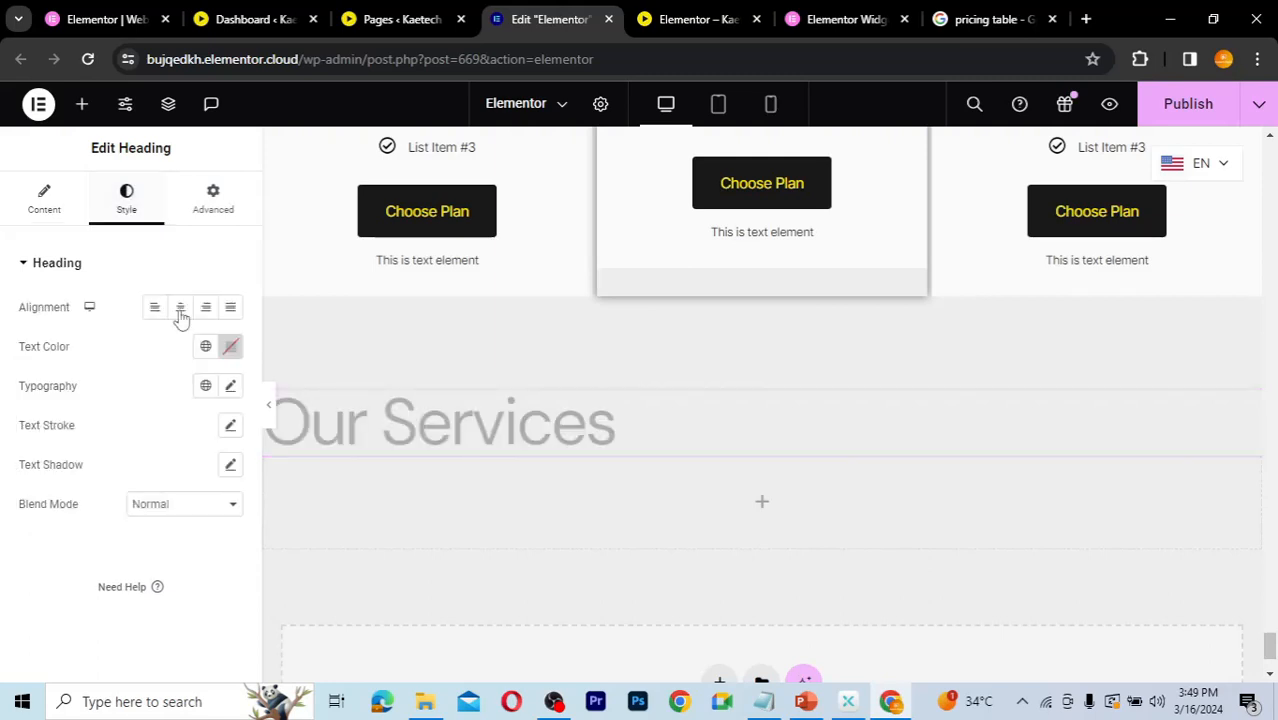
{"action": "left_click", "coordinate": [180, 312]}
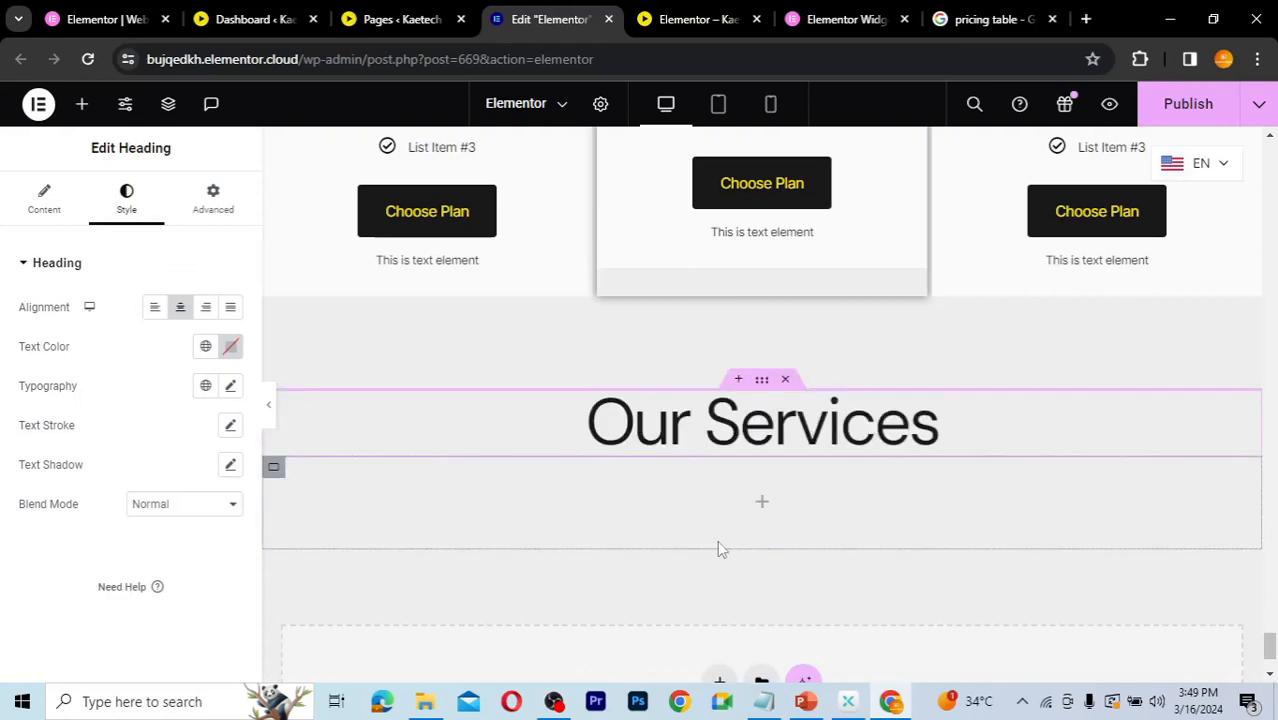
Step: Set the second inner container to row direction and fill it with three side-by-side containers
{"action": "left_click", "coordinate": [762, 503]}
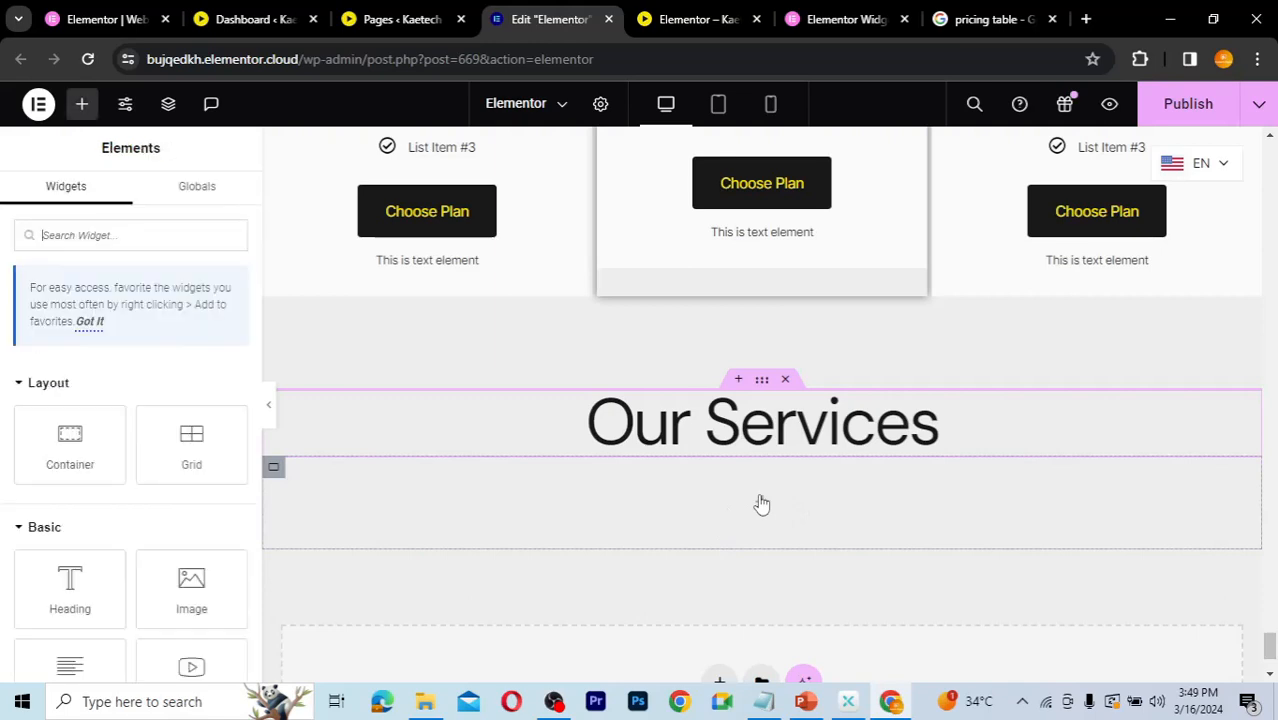
{"action": "left_click", "coordinate": [274, 470]}
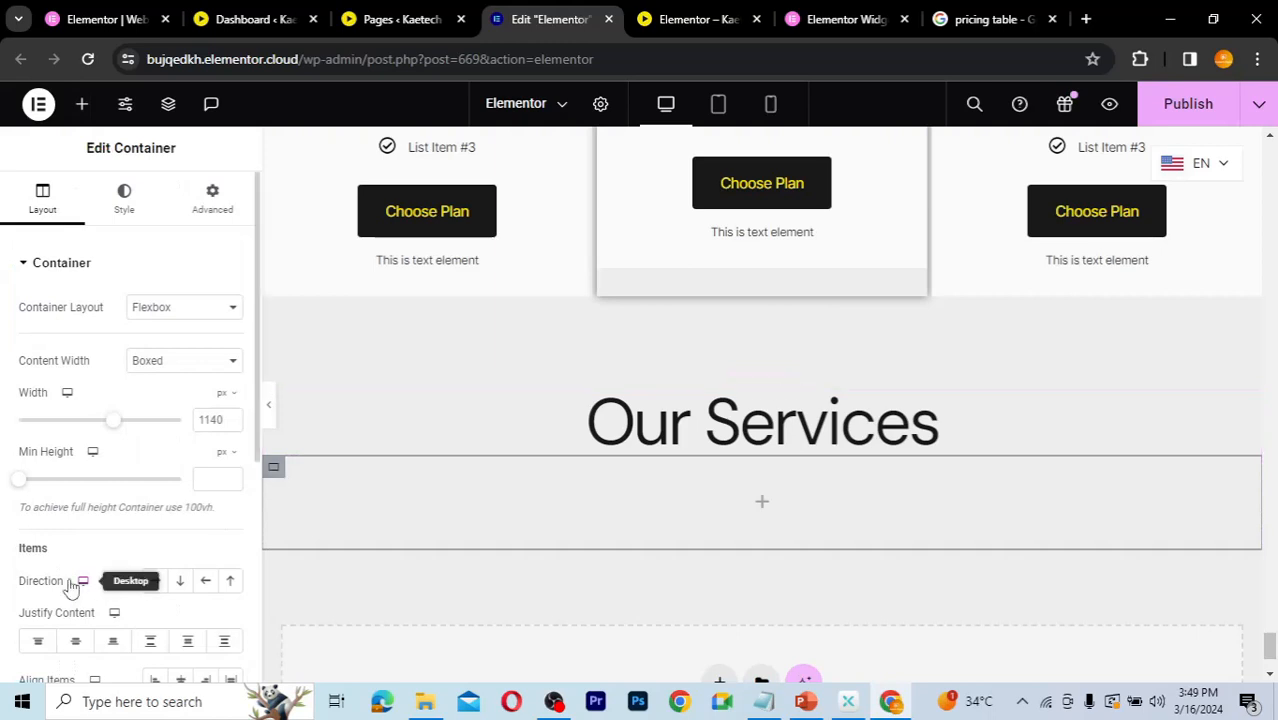
{"action": "left_click", "coordinate": [156, 581]}
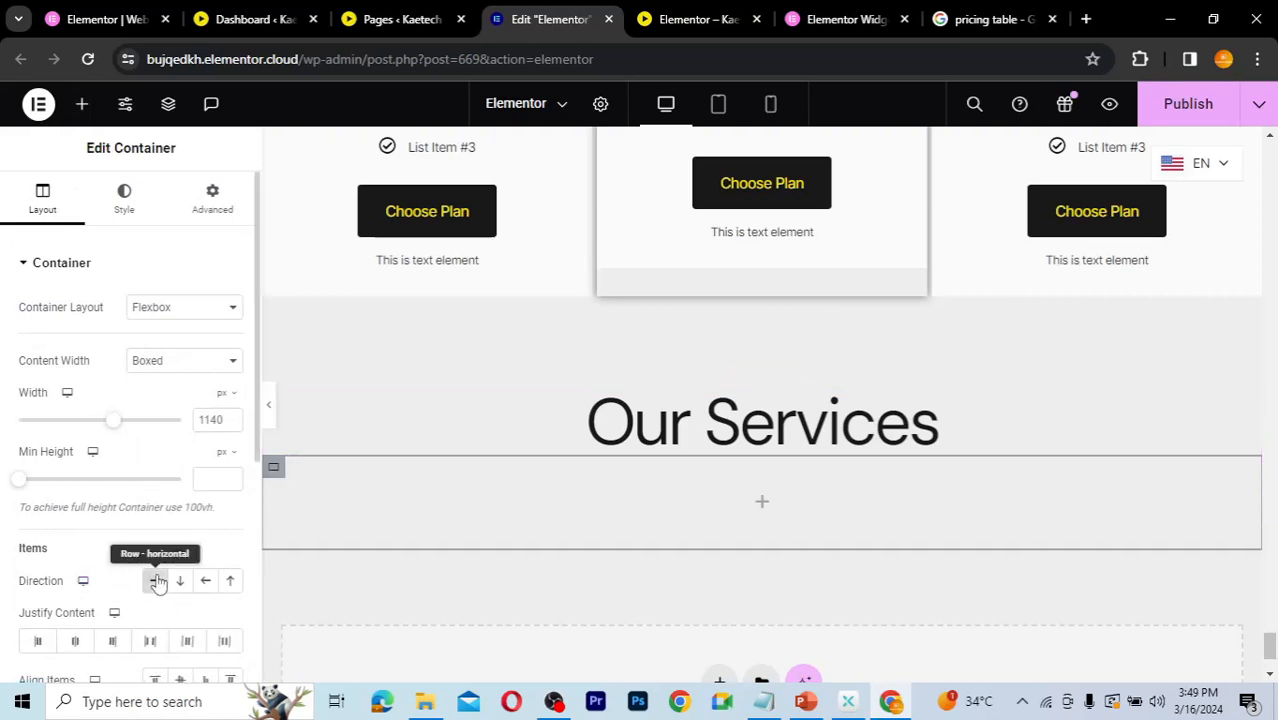
{"action": "left_click", "coordinate": [764, 503]}
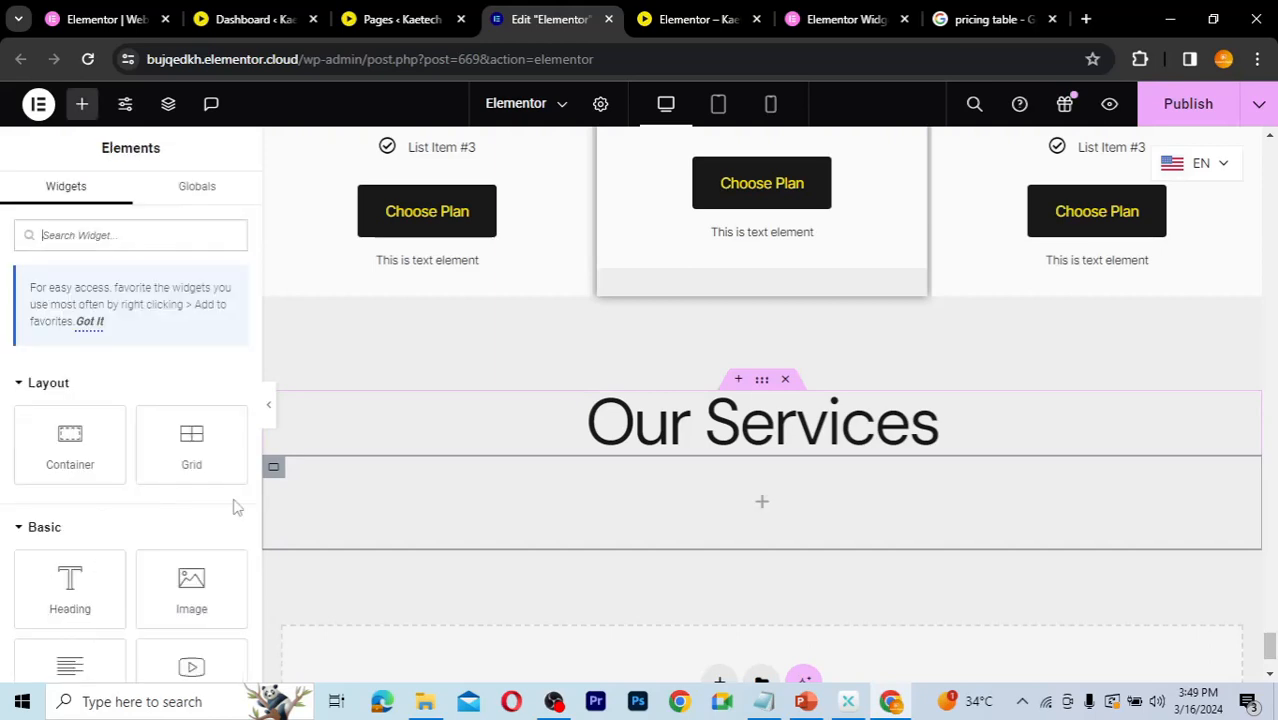
{"action": "left_click_drag", "start_coordinate": [70, 442], "coordinate": [563, 499]}
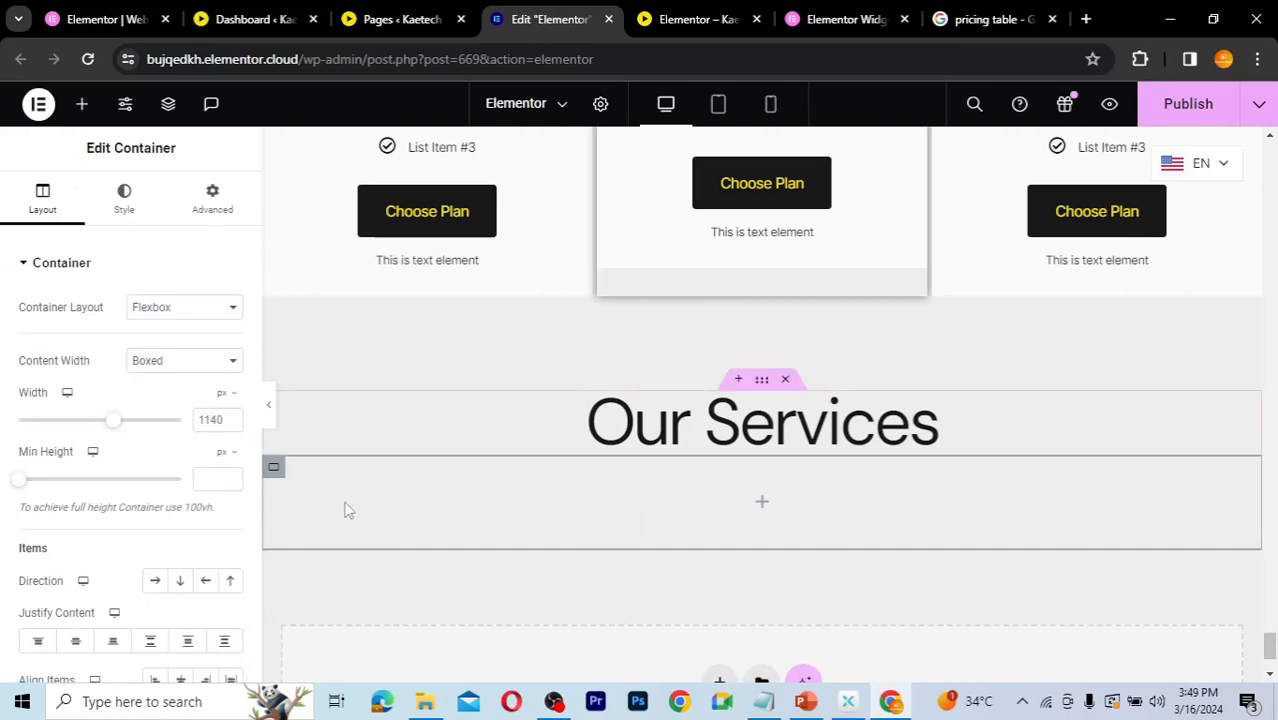
{"action": "right_click", "coordinate": [275, 472]}
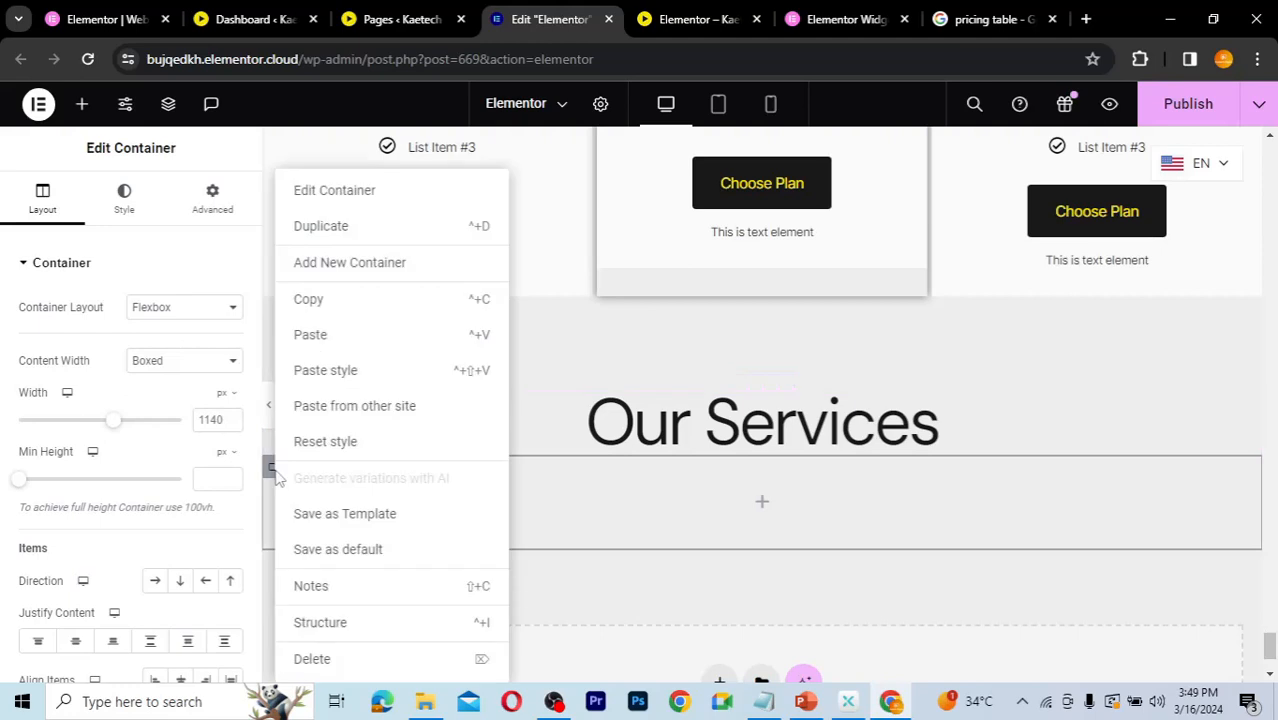
{"action": "left_click", "coordinate": [325, 231]}
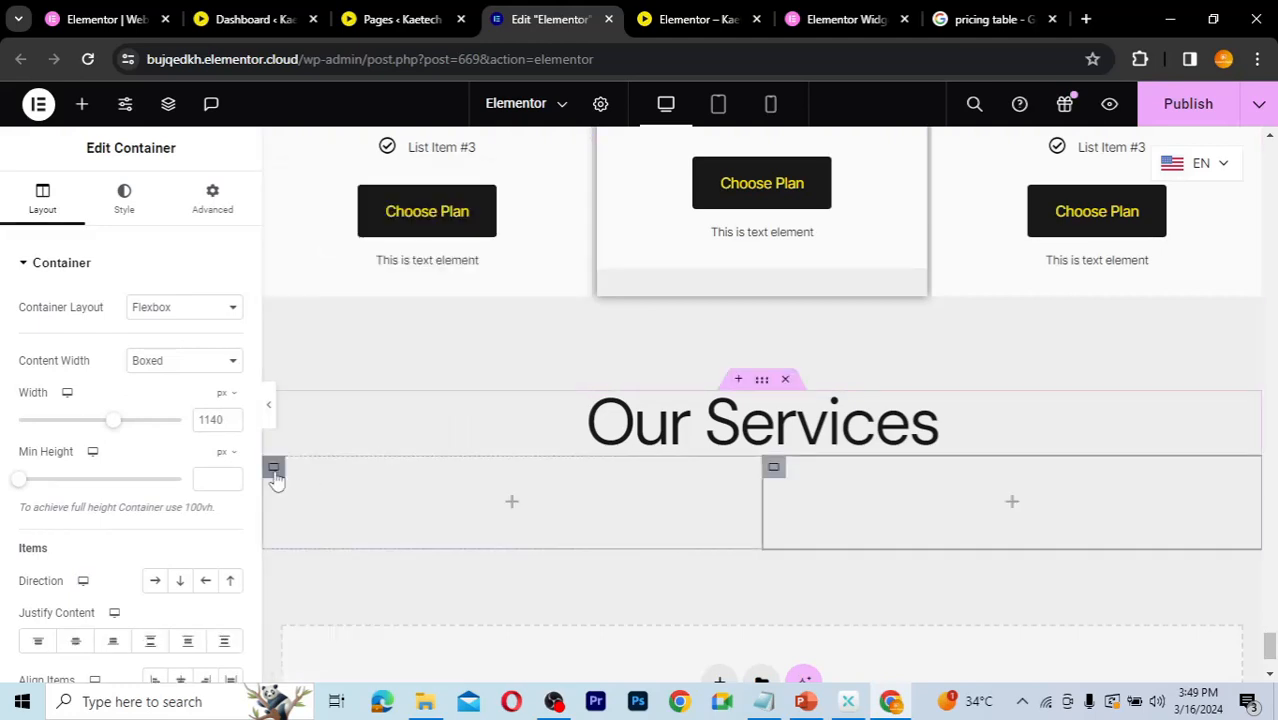
{"action": "right_click", "coordinate": [276, 479]}
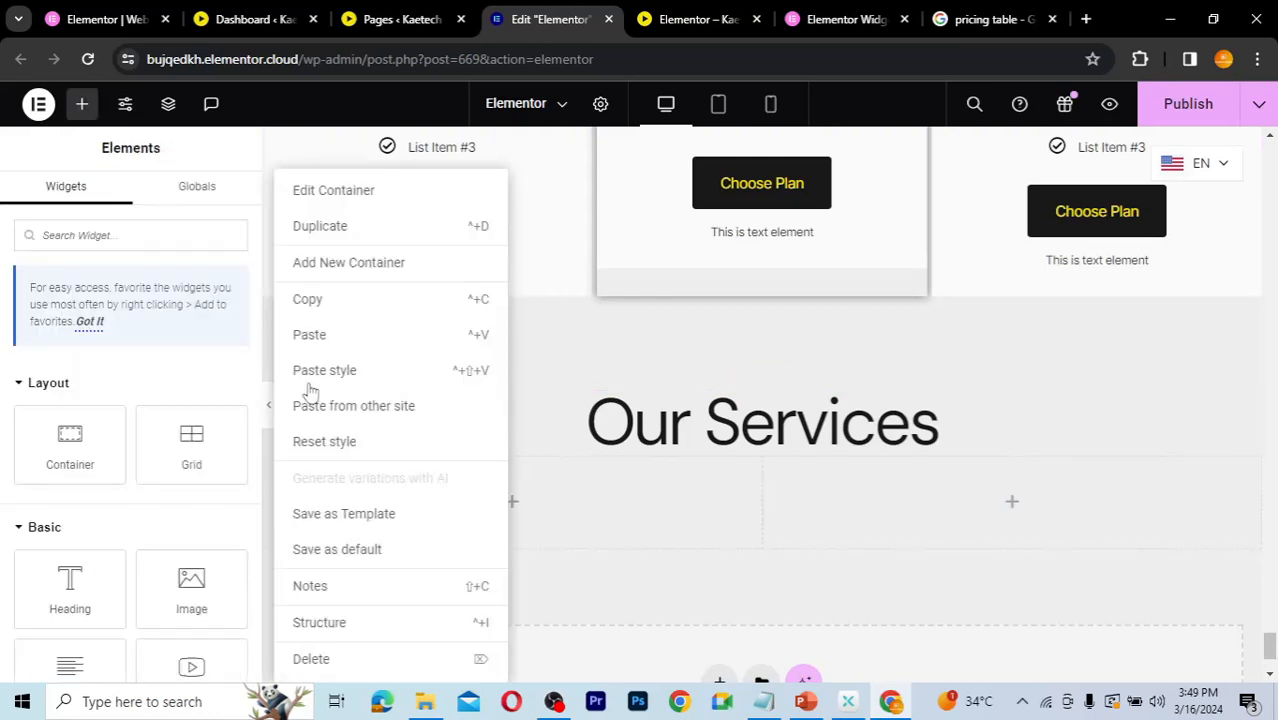
{"action": "left_click", "coordinate": [323, 229]}
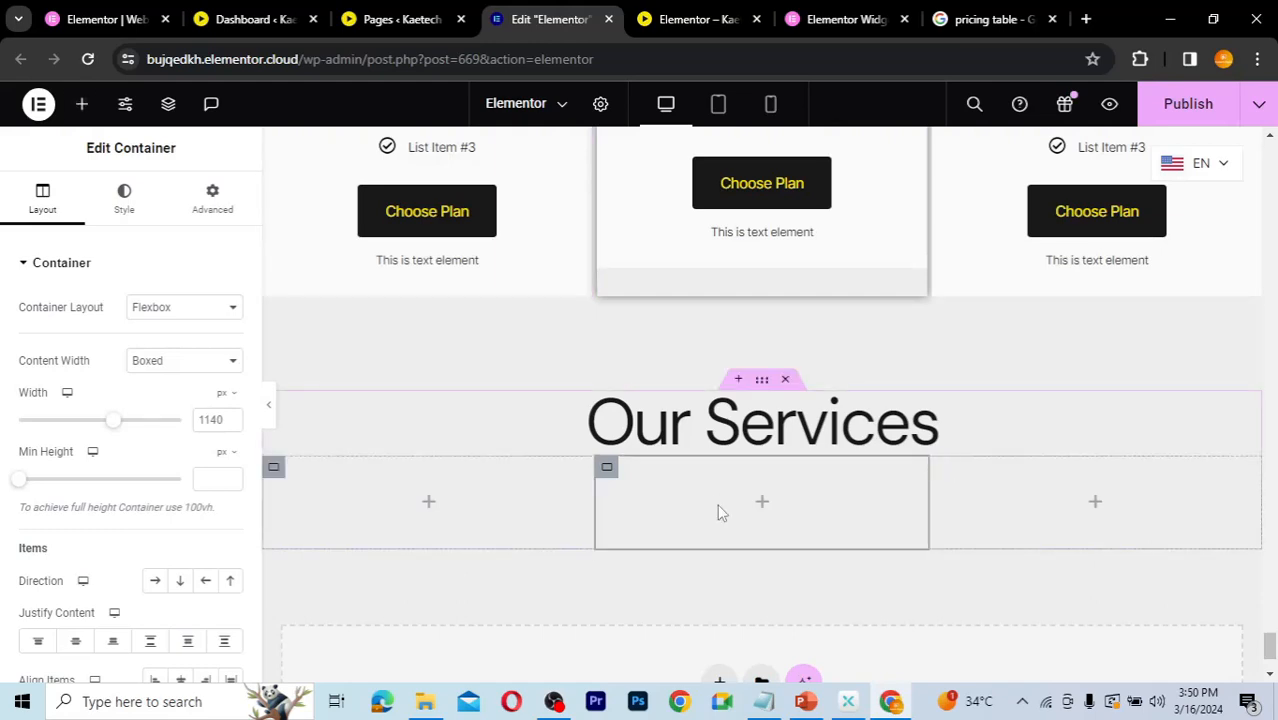
Step: Set the outer services container's padding to 50 px top and 80 px bottom, unlinked
{"action": "left_click", "coordinate": [762, 383]}
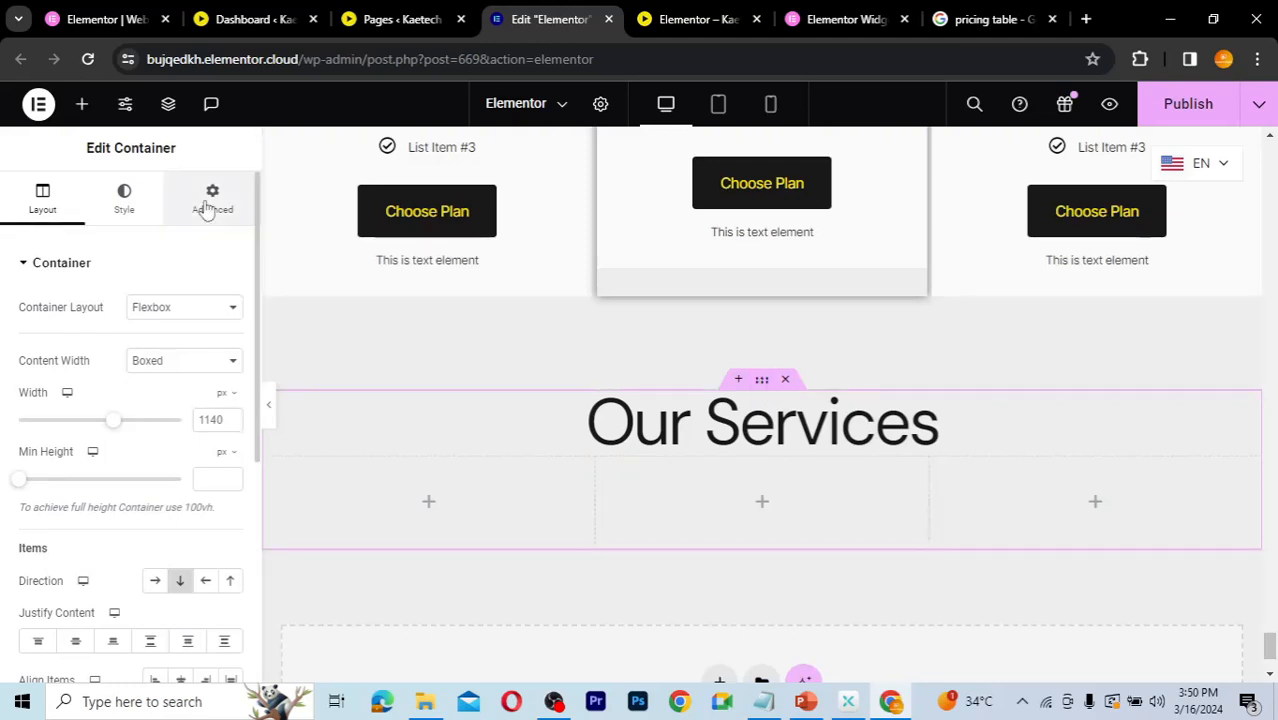
{"action": "left_click", "coordinate": [206, 210]}
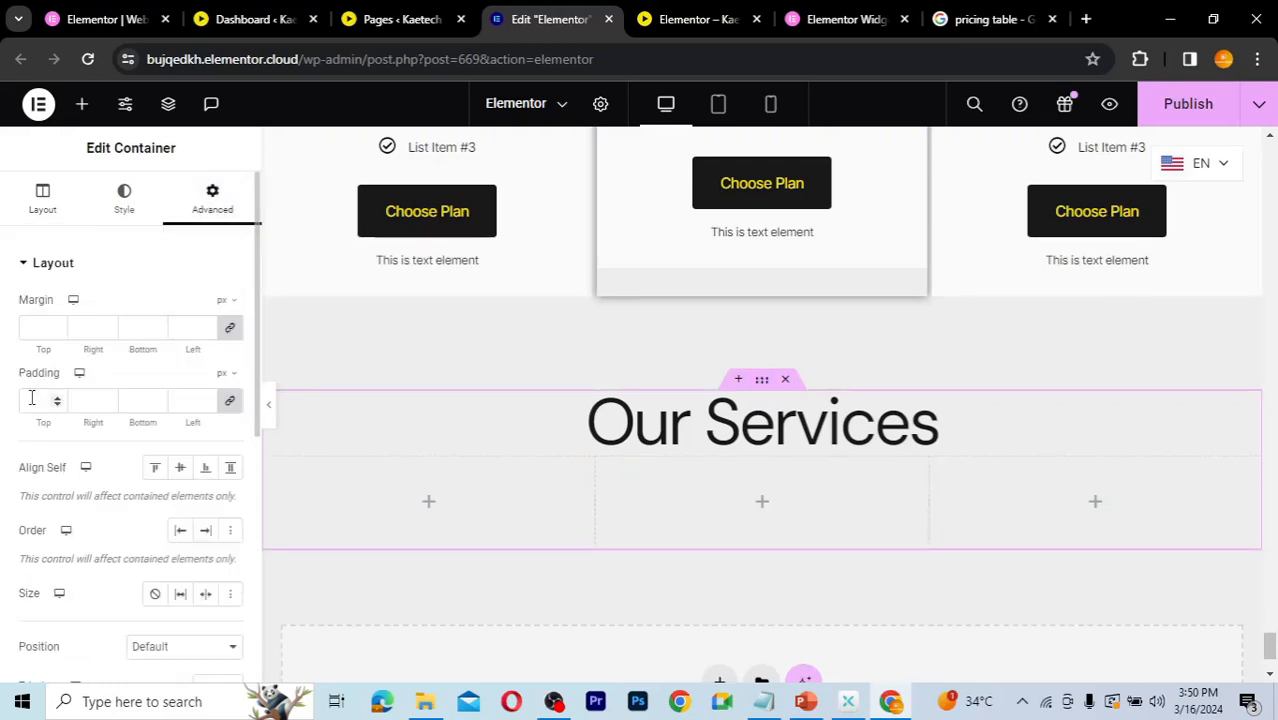
{"action": "left_click", "coordinate": [230, 399]}
{"action": "left_click", "coordinate": [31, 403]}
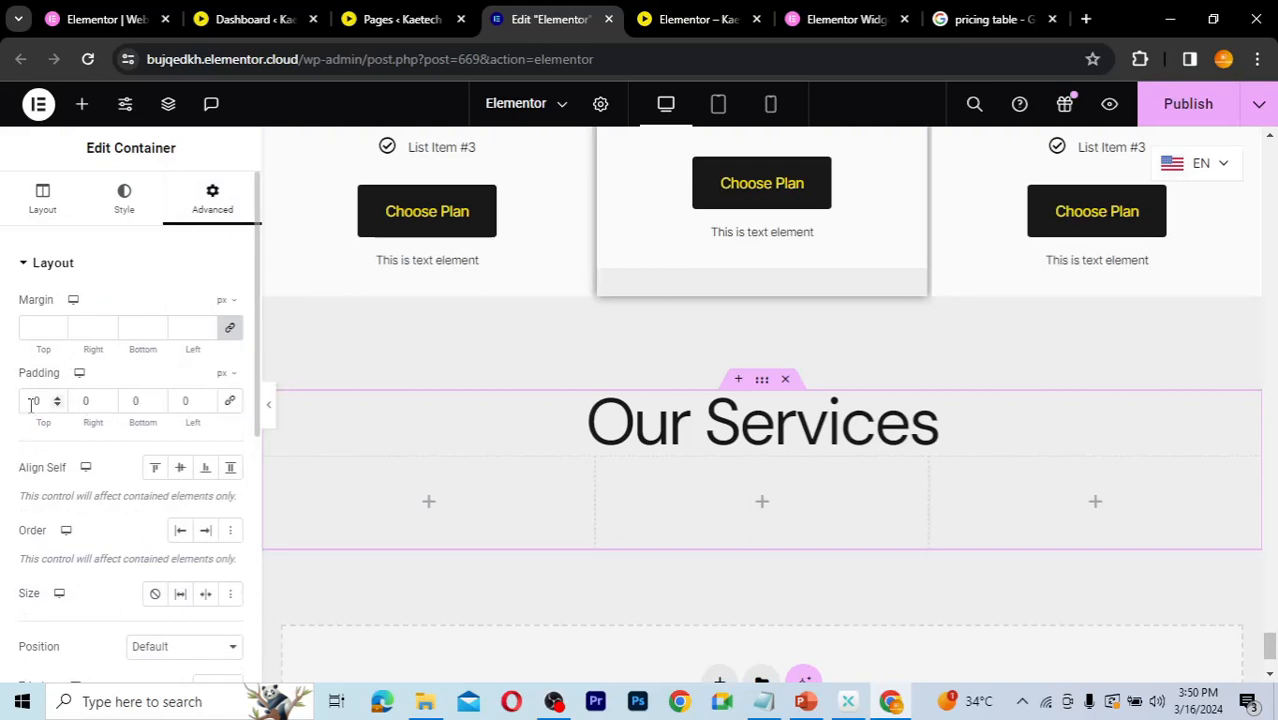
{"action": "type", "text": "50"}
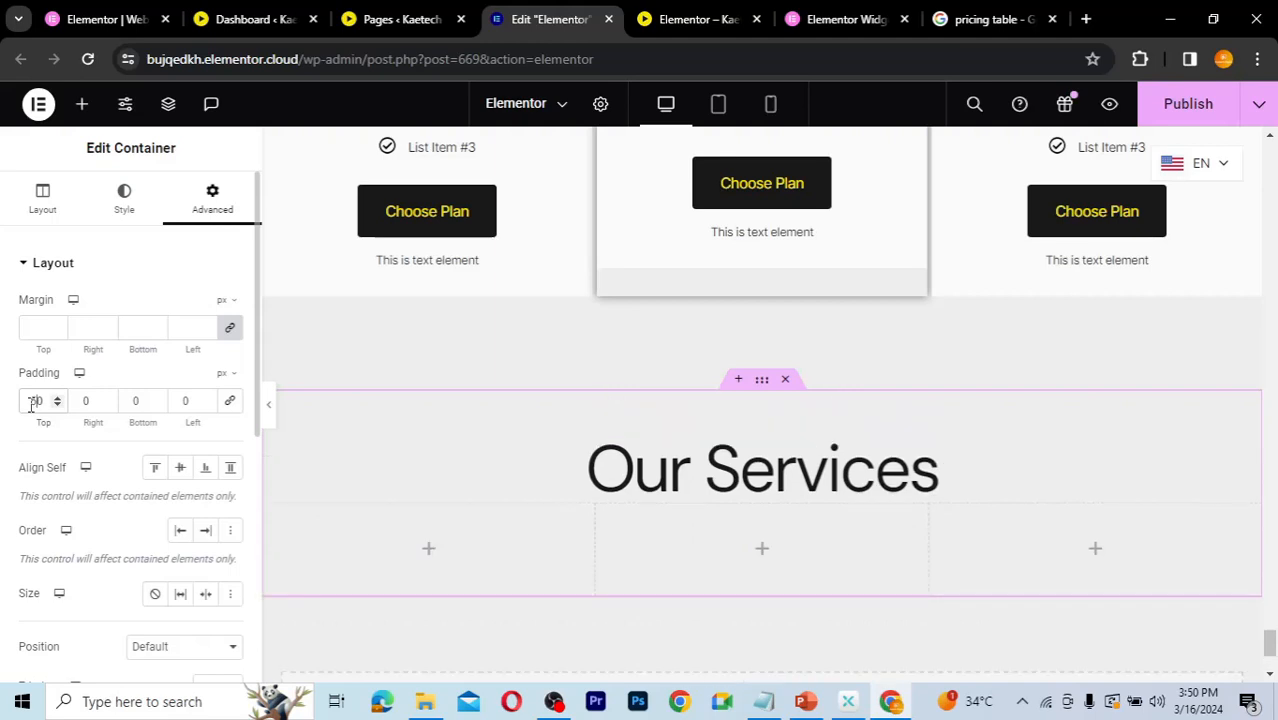
{"action": "left_click", "coordinate": [131, 400]}
{"action": "type", "text": "50"}
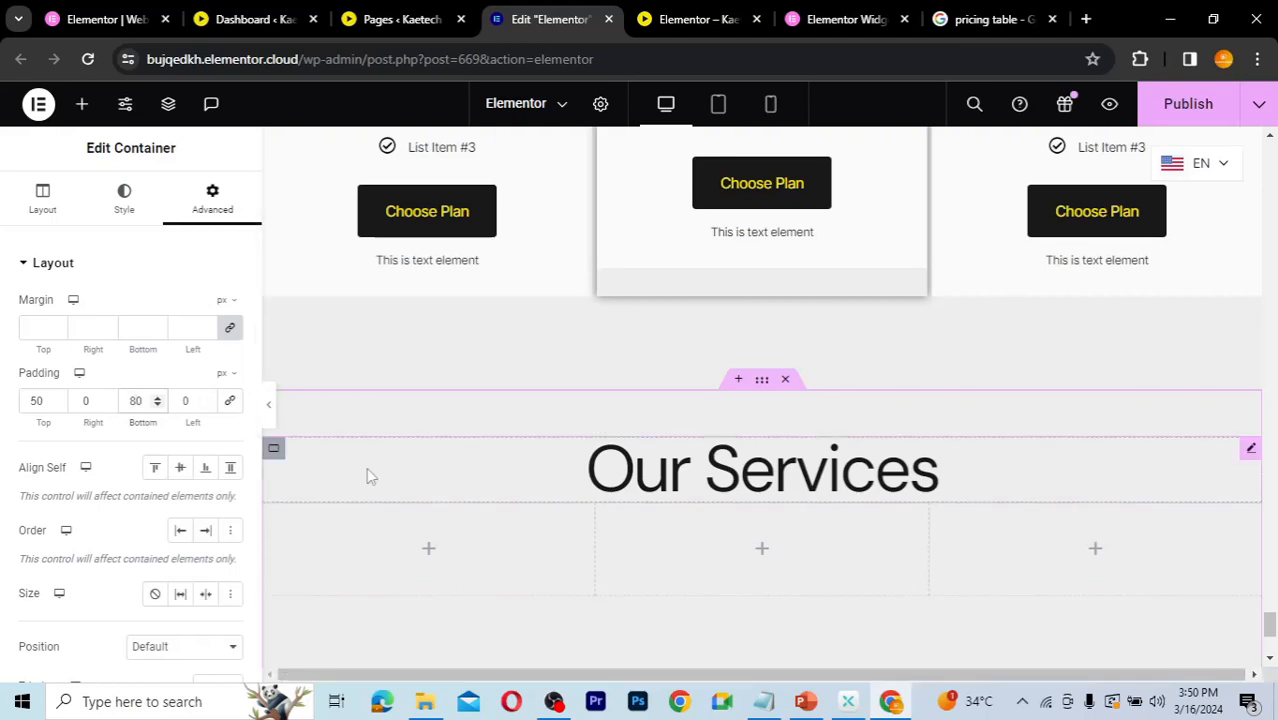
Step: Set the heading's inner container padding to 20 px top and 50 px bottom, unlinked
{"action": "left_click", "coordinate": [274, 450]}
{"action": "left_click", "coordinate": [274, 452]}
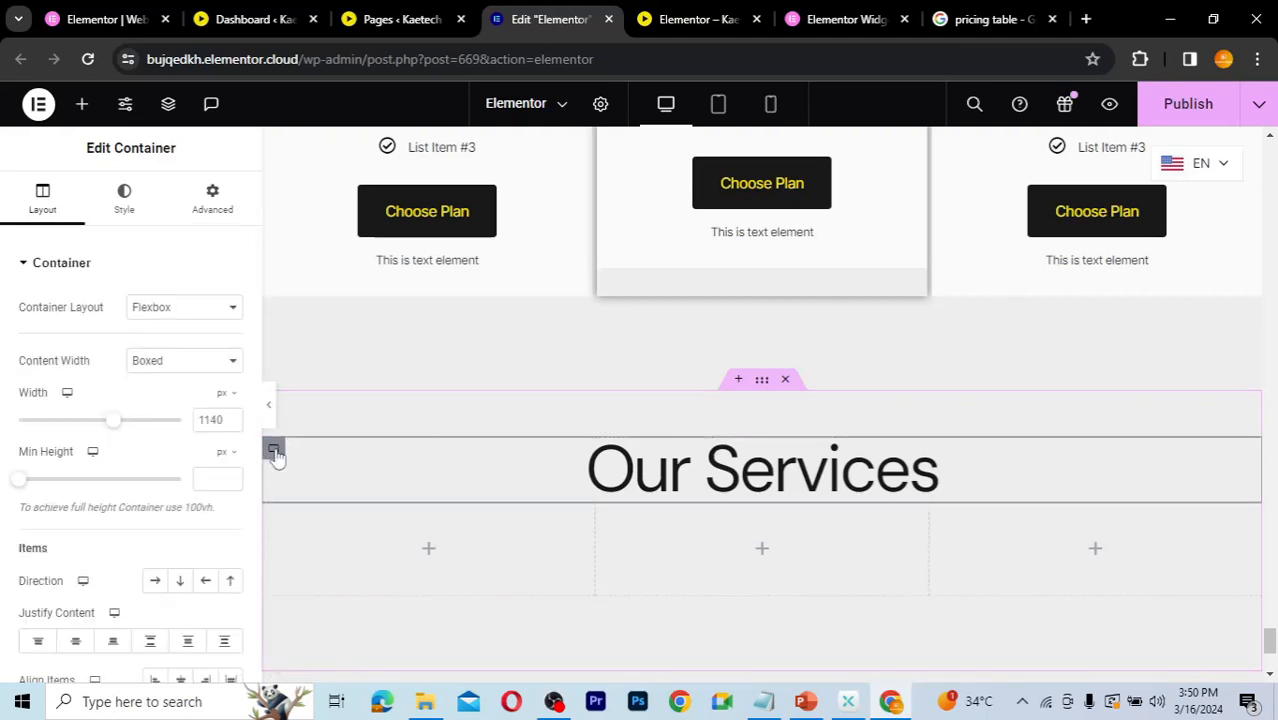
{"action": "left_click", "coordinate": [207, 203]}
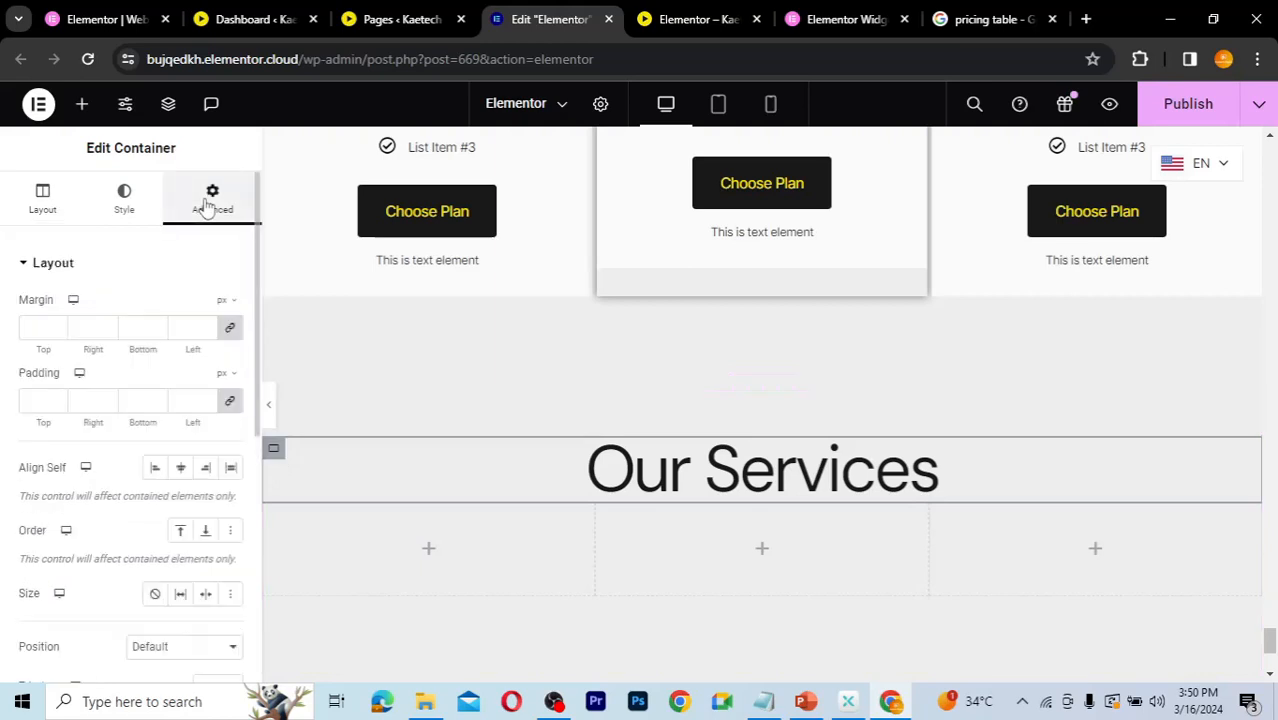
{"action": "left_click", "coordinate": [229, 403]}
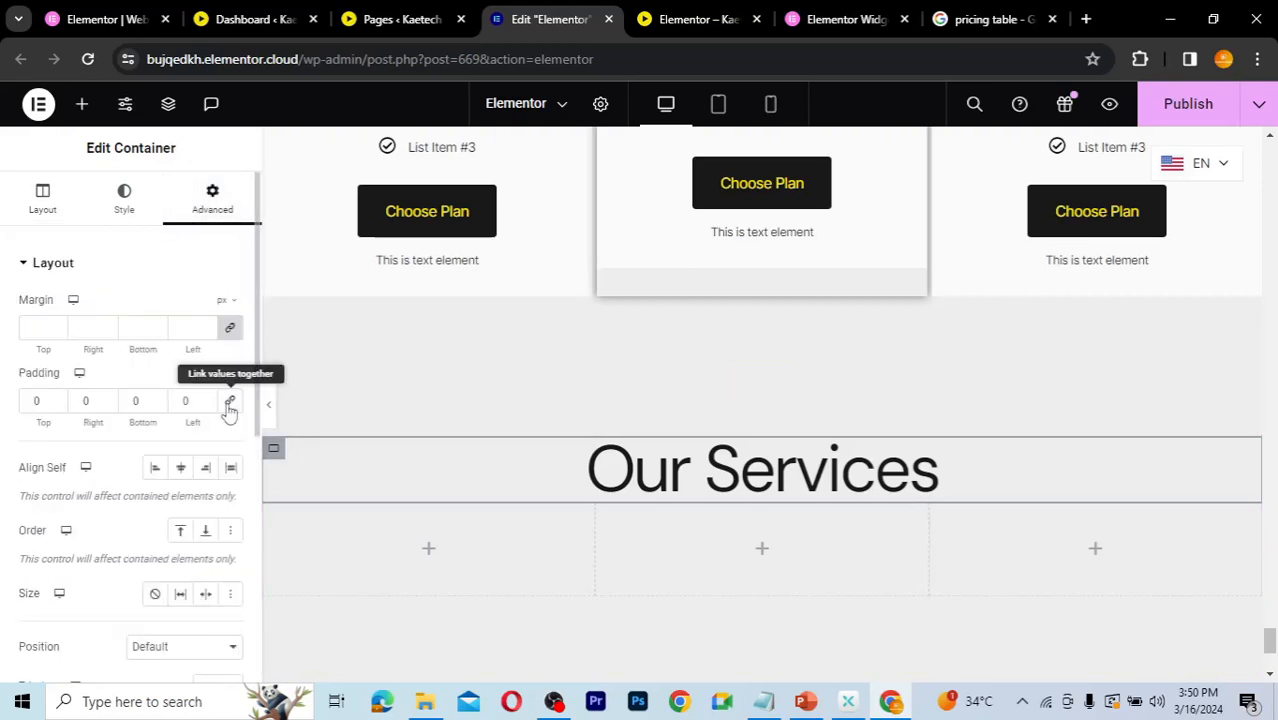
{"action": "left_click", "coordinate": [33, 403]}
{"action": "type", "text": "20"}
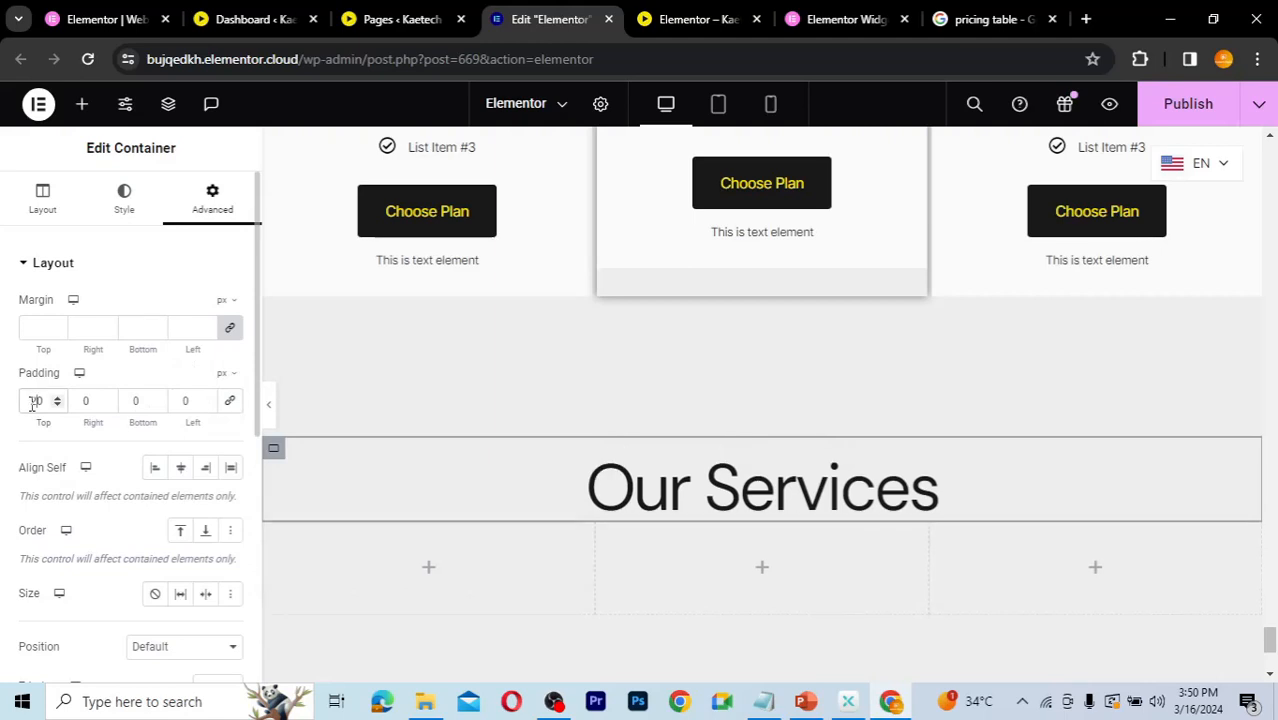
{"action": "left_click", "coordinate": [134, 400]}
{"action": "type", "text": "50"}
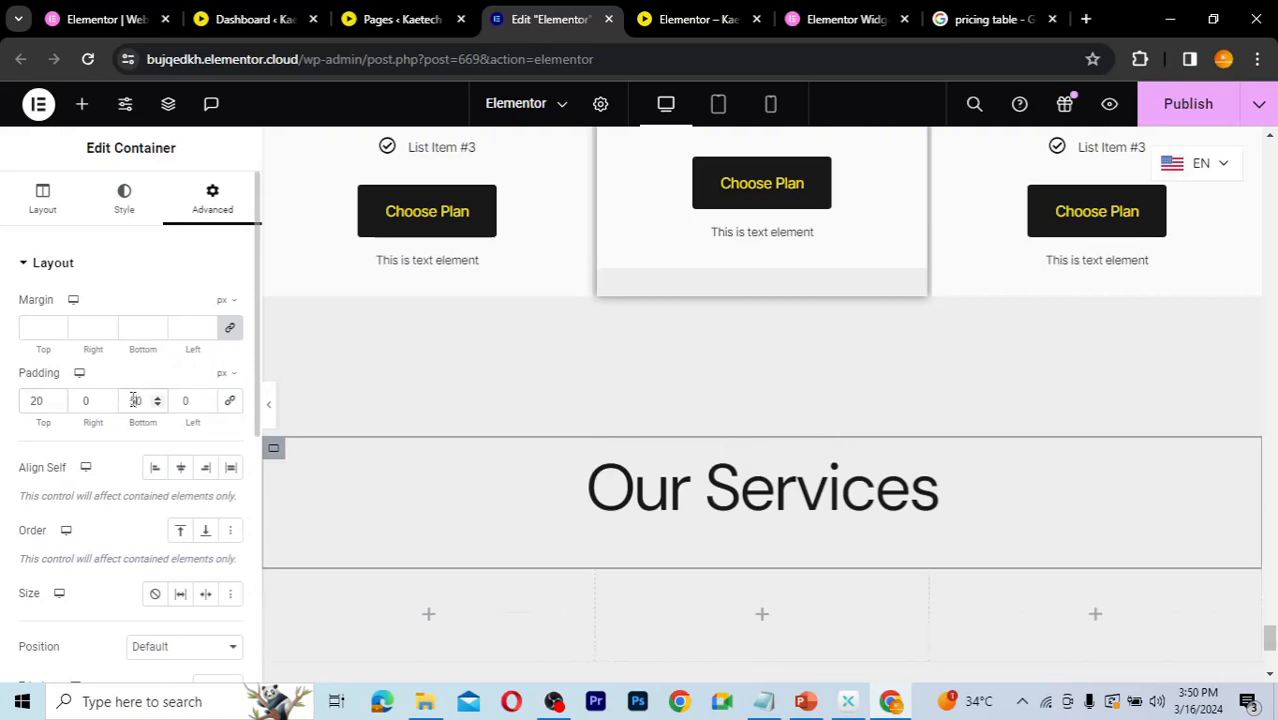
Step: Add a Flip Box widget into the first of the three service columns
{"action": "scroll", "coordinate": [647, 500], "scroll_direction": "down", "scroll_amount": 2}
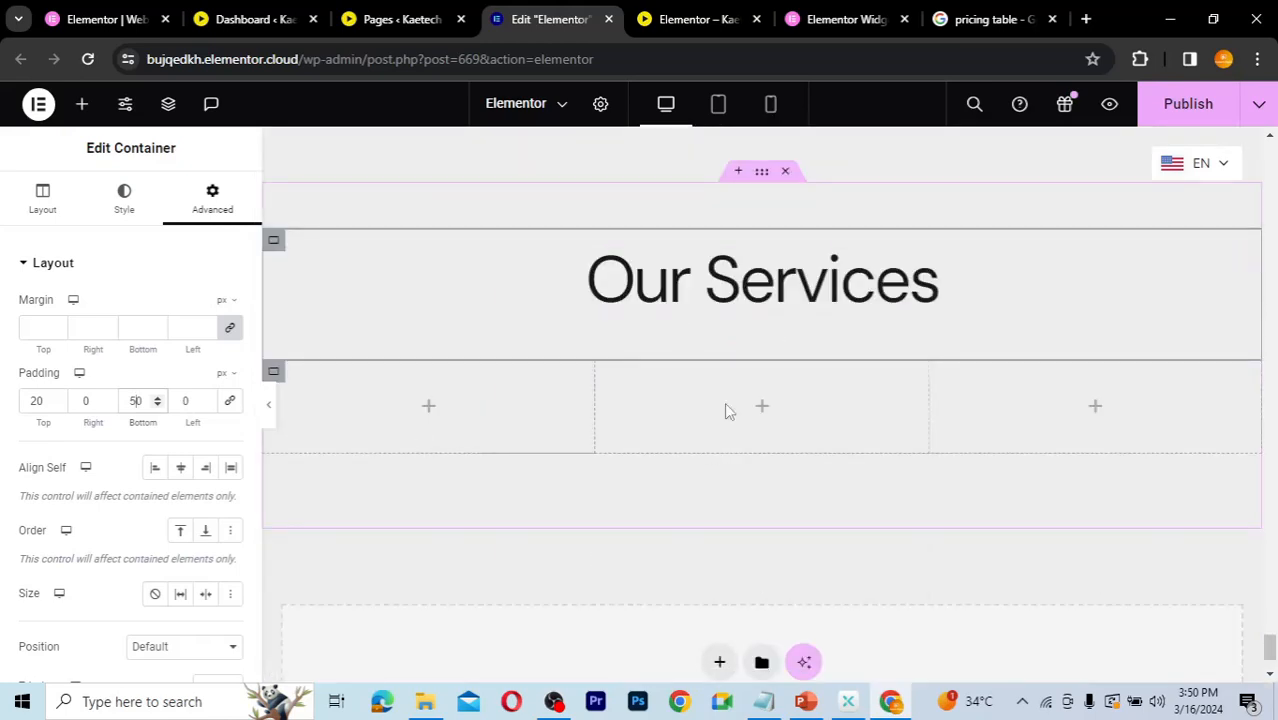
{"action": "left_click", "coordinate": [428, 408]}
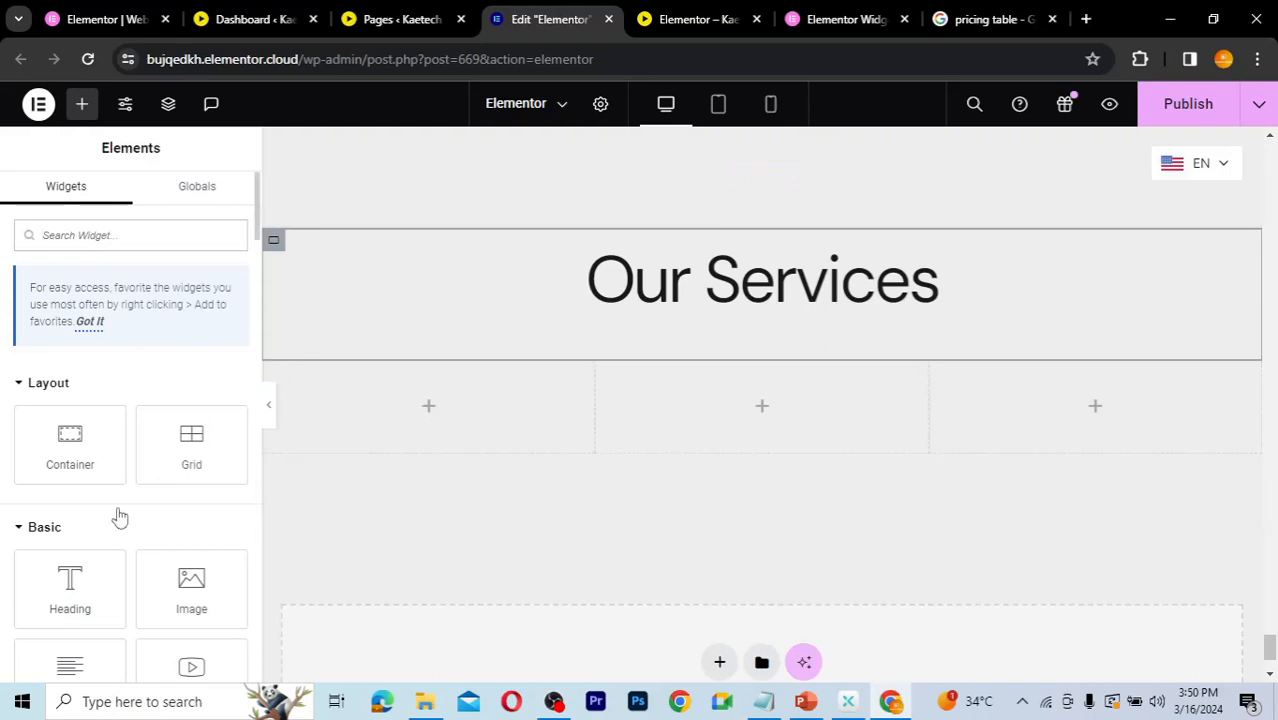
{"action": "scroll", "coordinate": [118, 510], "scroll_direction": "down", "scroll_amount": 5}
{"action": "scroll", "coordinate": [118, 516], "scroll_direction": "down", "scroll_amount": 2}
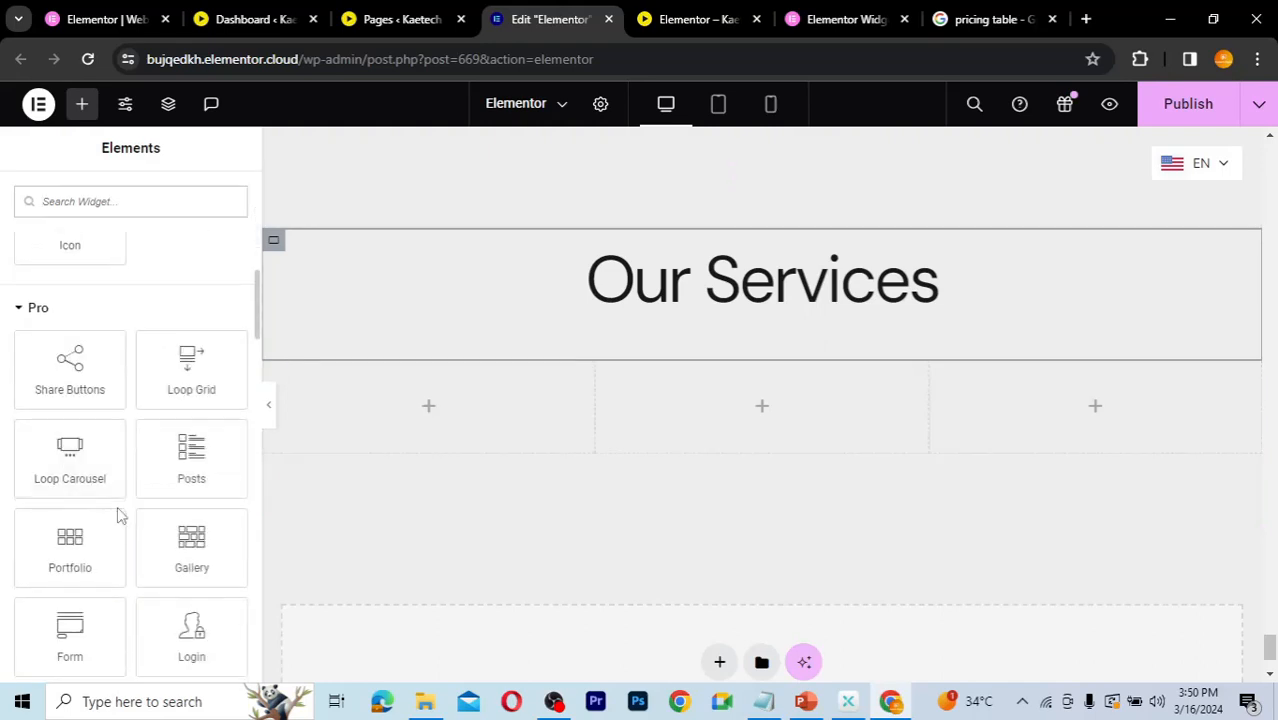
{"action": "scroll", "coordinate": [118, 514], "scroll_direction": "down", "scroll_amount": 5}
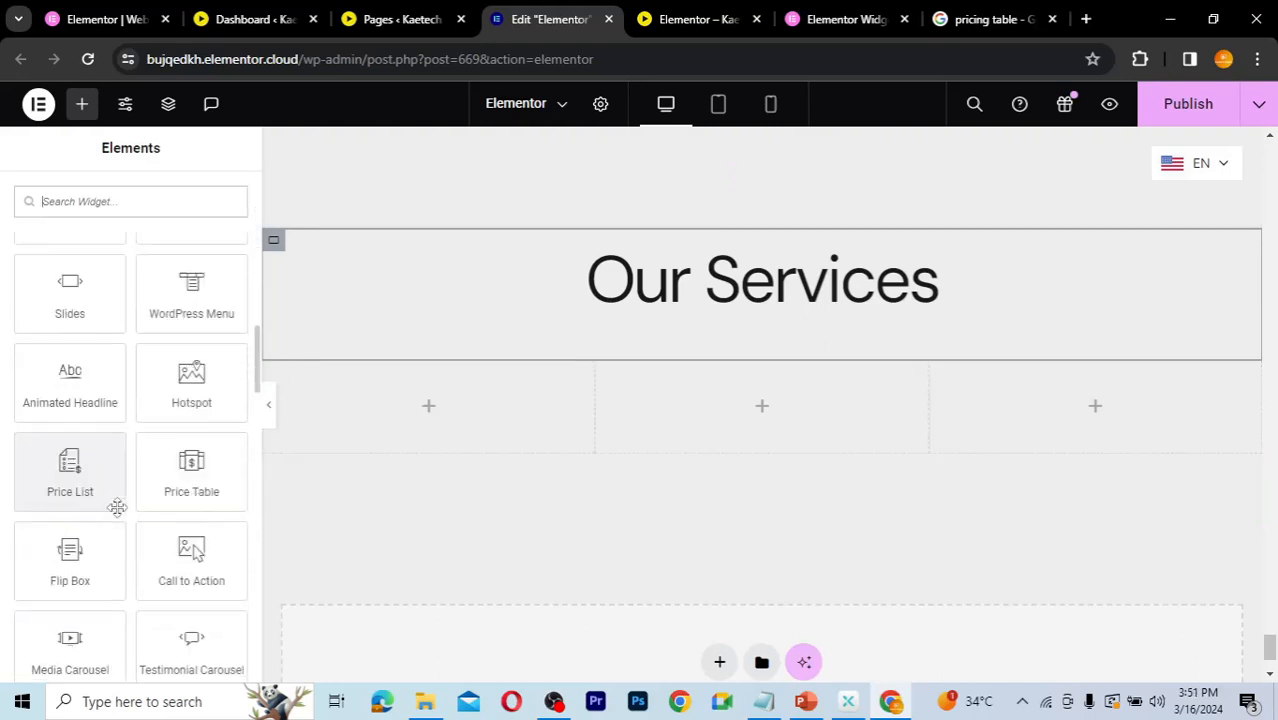
{"action": "scroll", "coordinate": [114, 505], "scroll_direction": "down", "scroll_amount": 1}
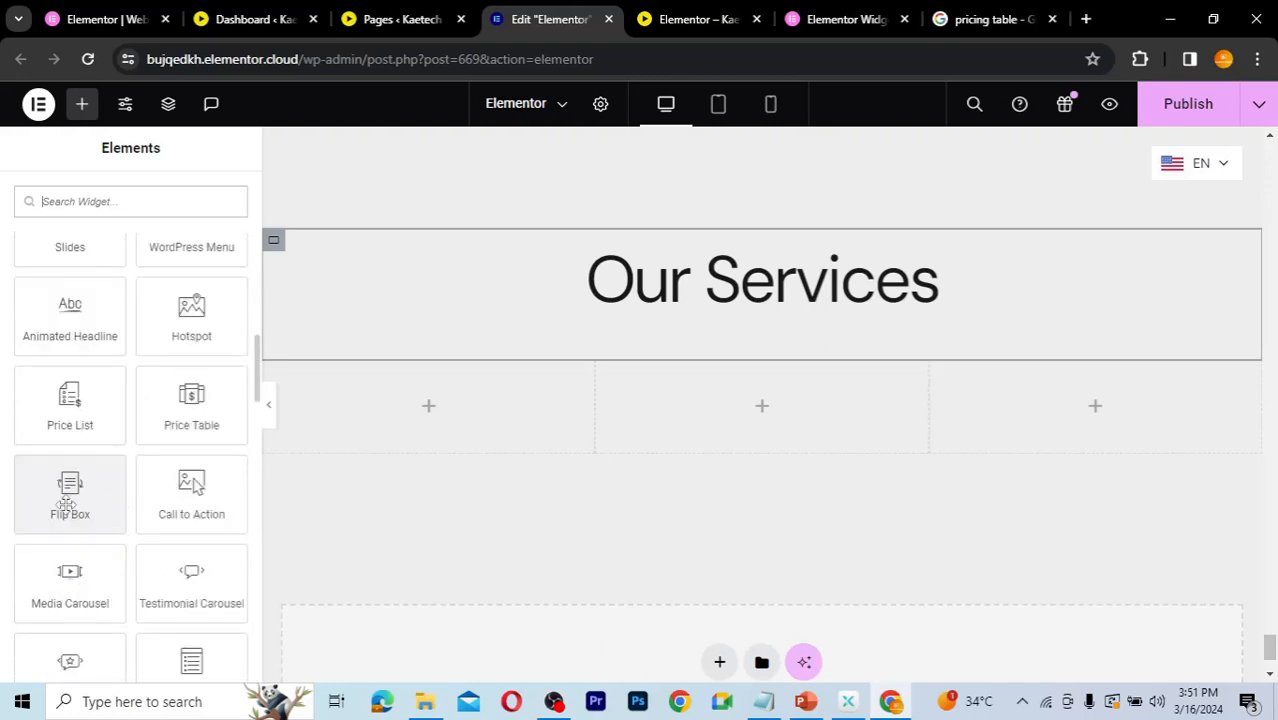
{"action": "left_click_drag", "start_coordinate": [66, 505], "coordinate": [423, 421]}
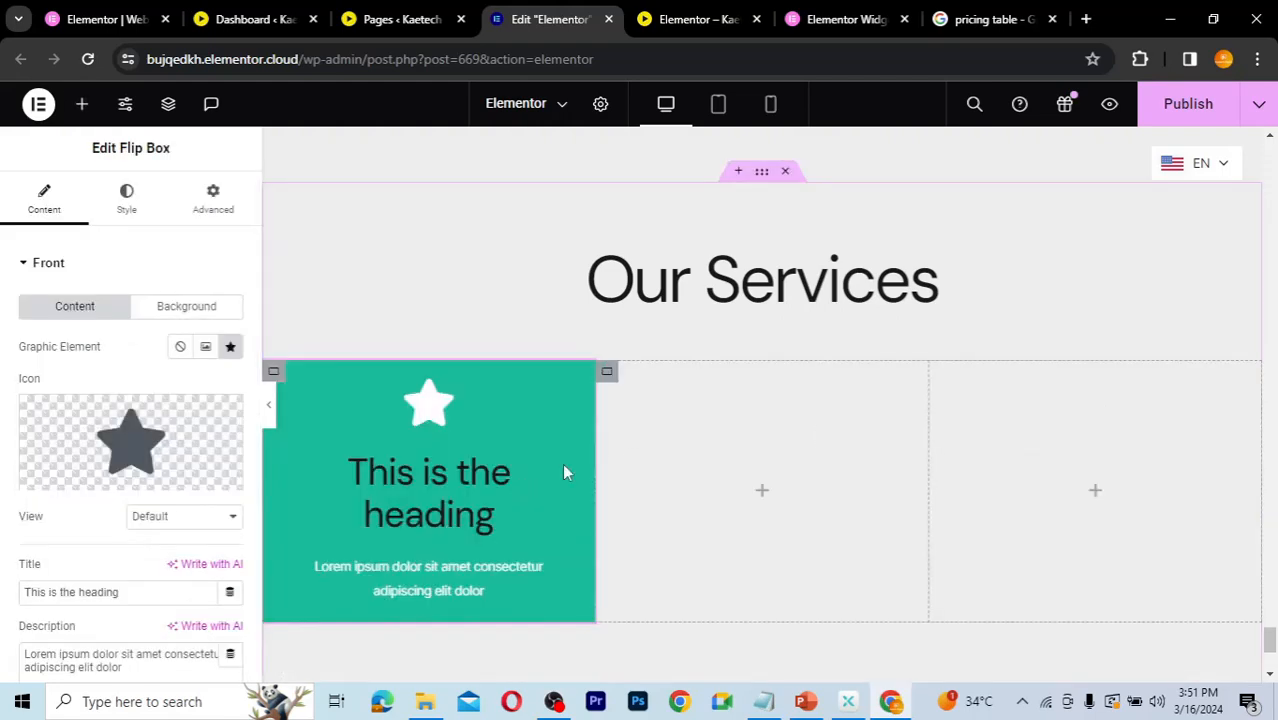
{"action": "mouse_move", "coordinate": [396, 508]}
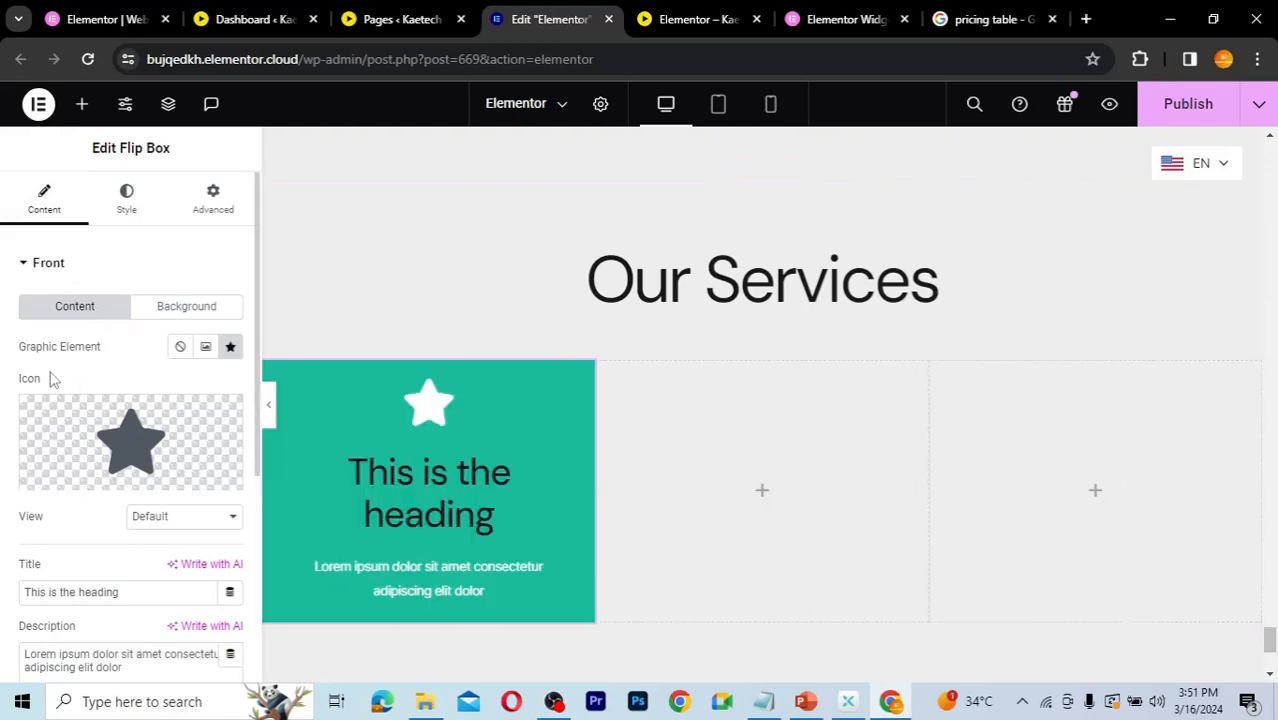
{"action": "scroll", "coordinate": [48, 374], "scroll_direction": "down", "scroll_amount": 1}
{"action": "scroll", "coordinate": [80, 285], "scroll_direction": "up", "scroll_amount": 2}
{"action": "left_click", "coordinate": [188, 308]}
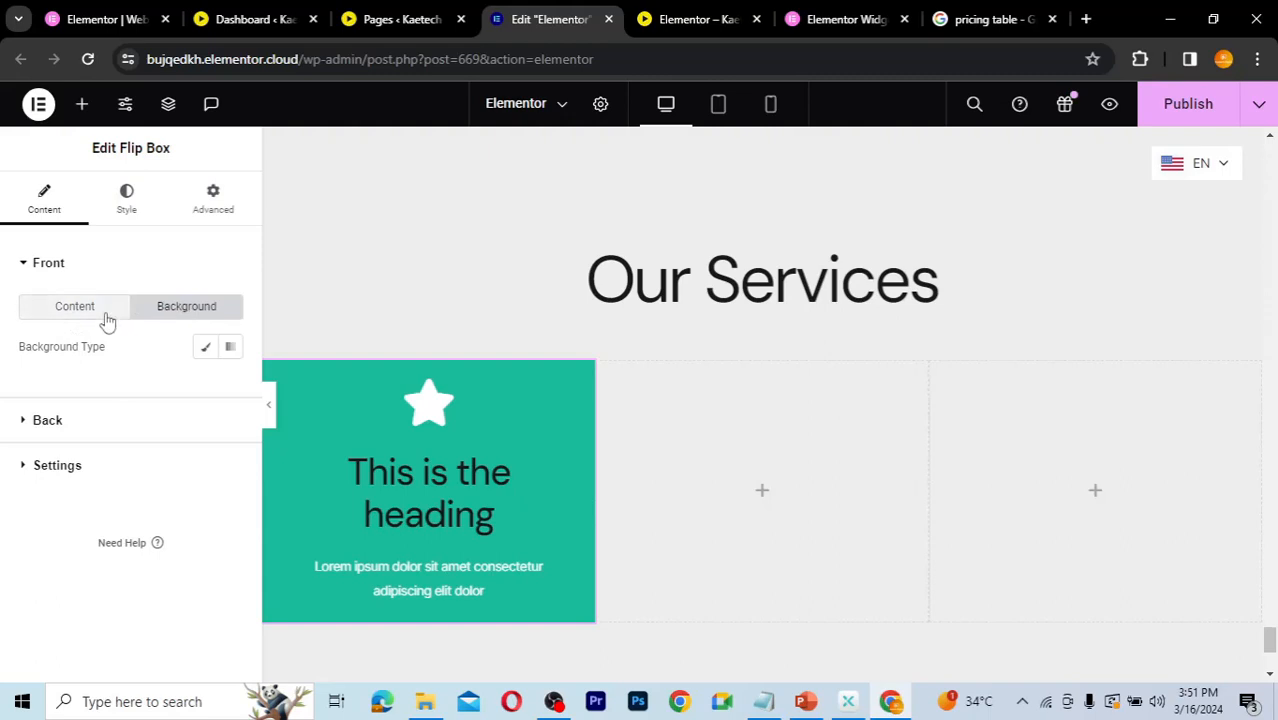
{"action": "left_click", "coordinate": [72, 316]}
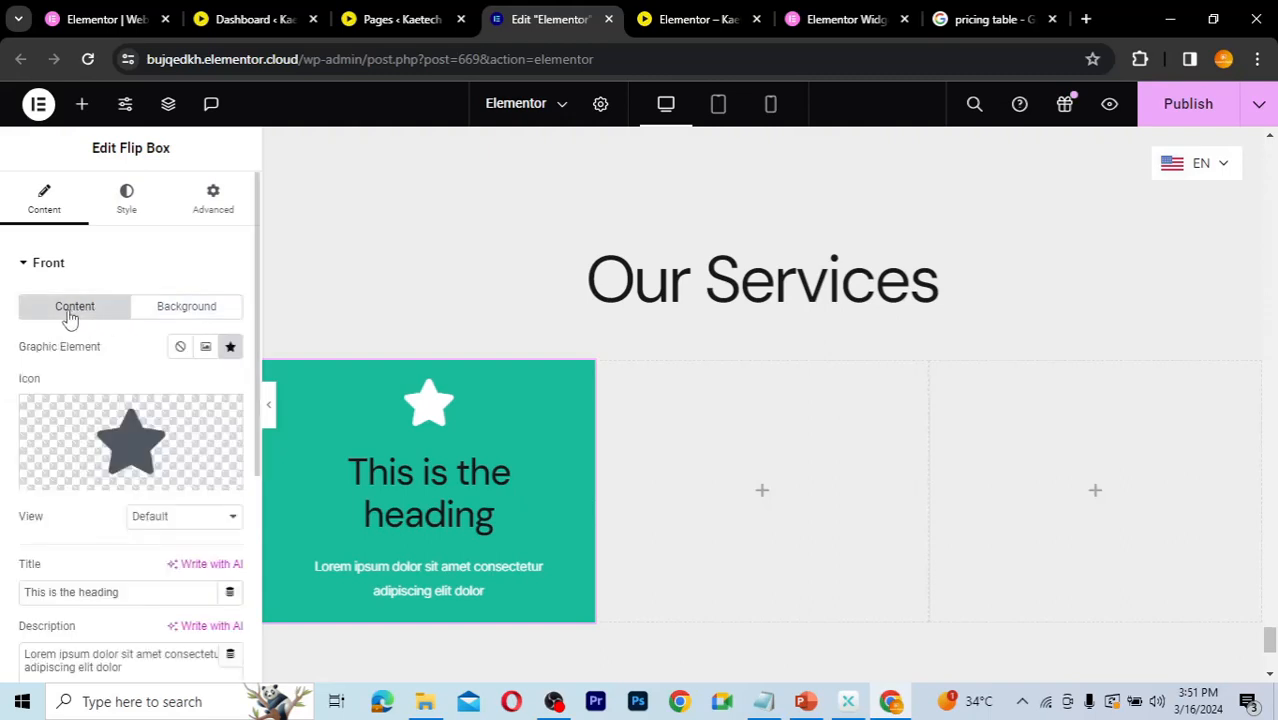
{"action": "left_click", "coordinate": [29, 266]}
{"action": "left_click", "coordinate": [180, 352]}
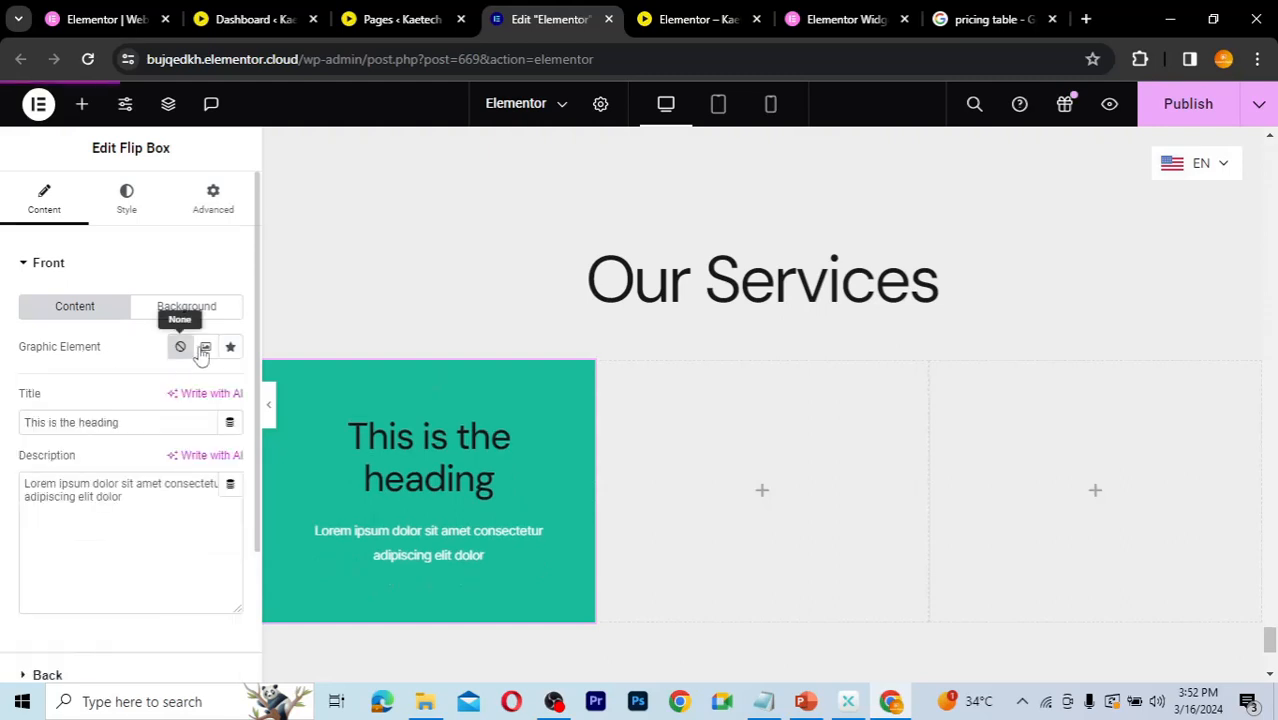
{"action": "left_click", "coordinate": [206, 348]}
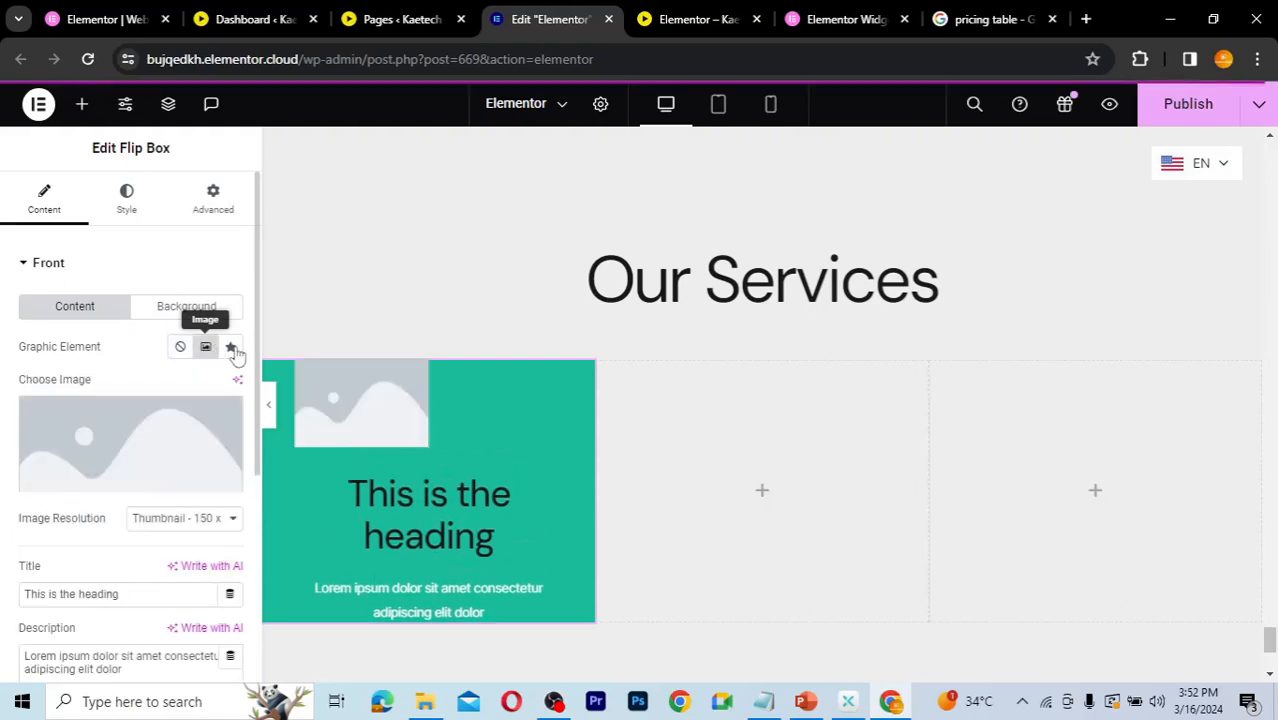
{"action": "left_click", "coordinate": [231, 350]}
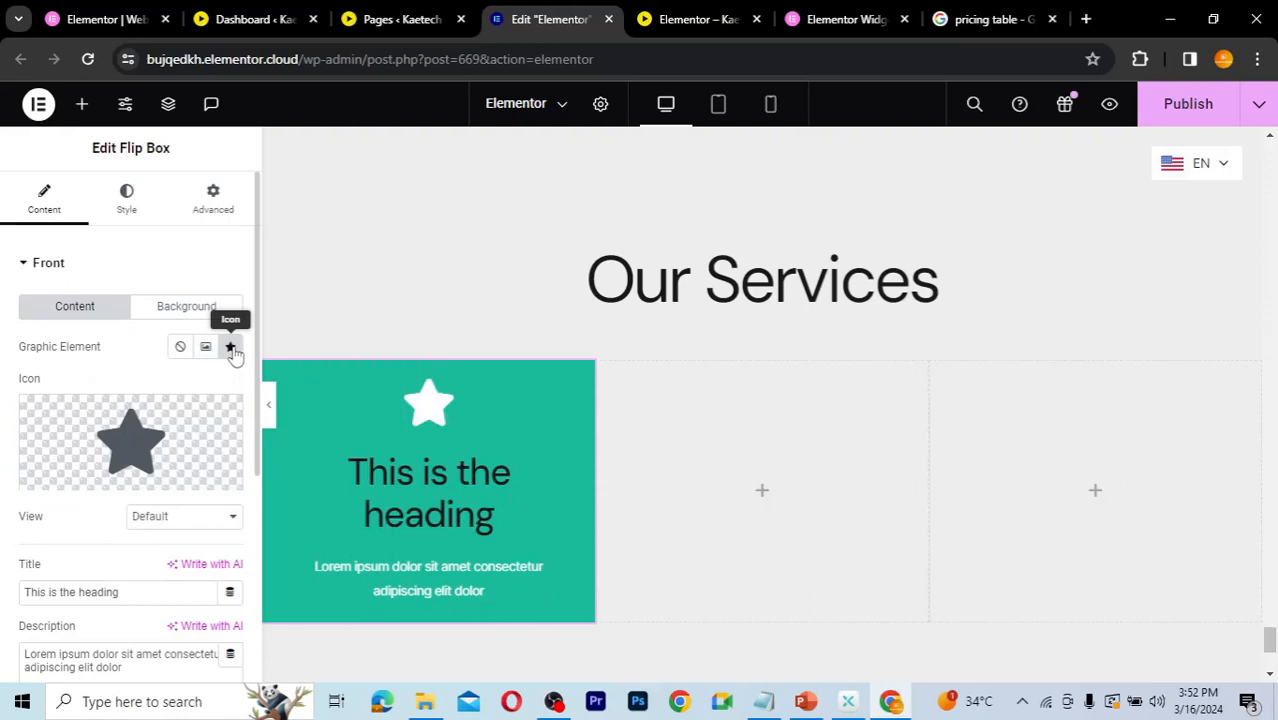
Step: Replace the flip box's front icon with the Music icon from the icon library
{"action": "mouse_move", "coordinate": [115, 446]}
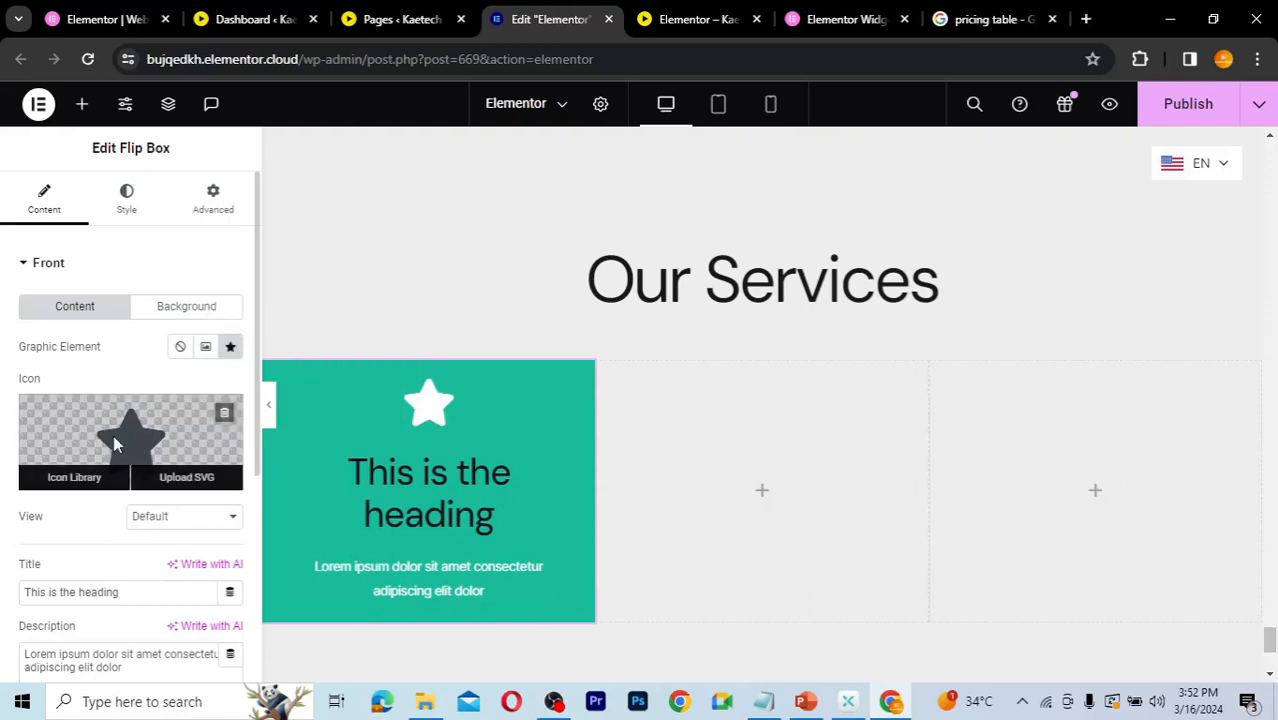
{"action": "left_click", "coordinate": [114, 440]}
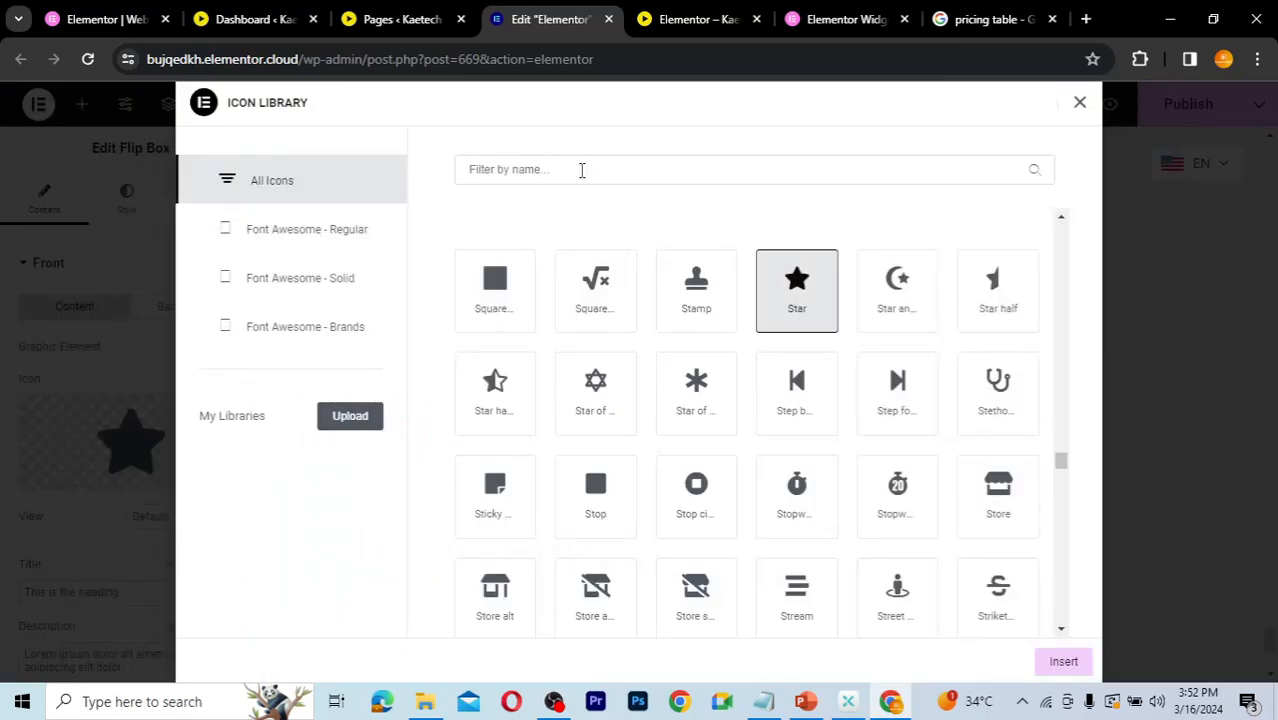
{"action": "left_click", "coordinate": [581, 170]}
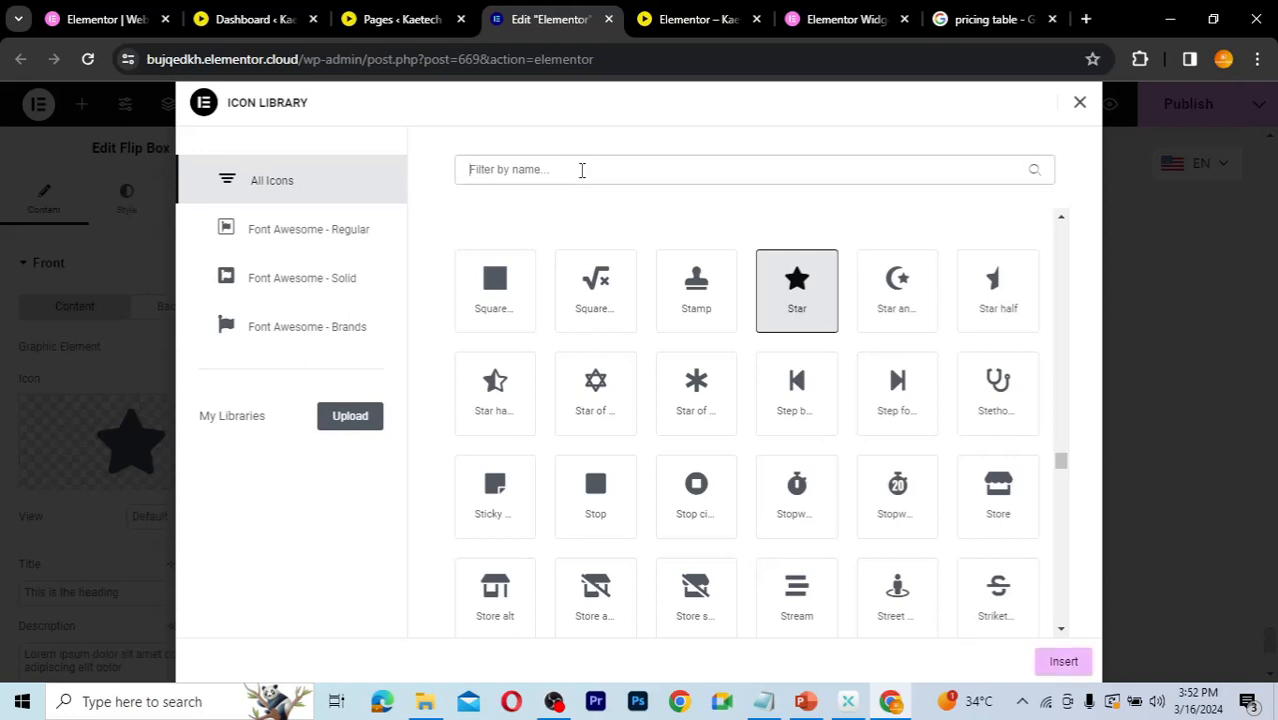
{"action": "type", "text": "Music"}
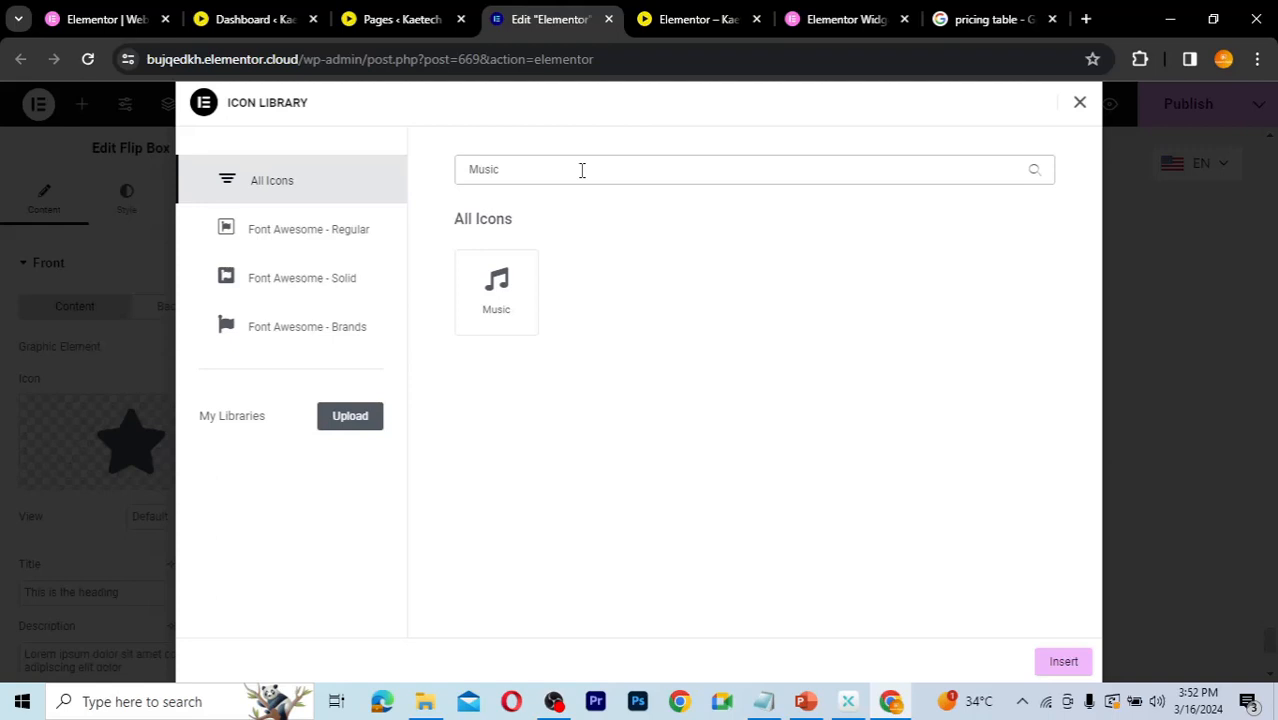
{"action": "left_click", "coordinate": [496, 290]}
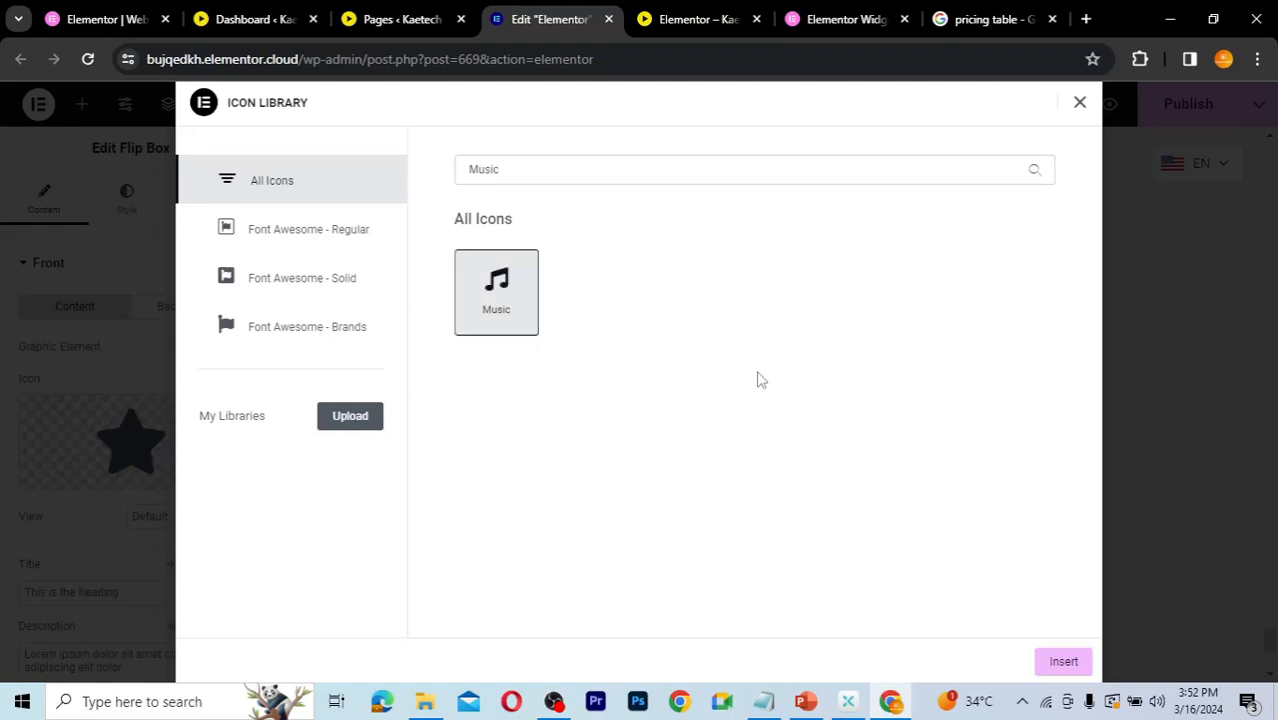
{"action": "left_click", "coordinate": [1062, 661]}
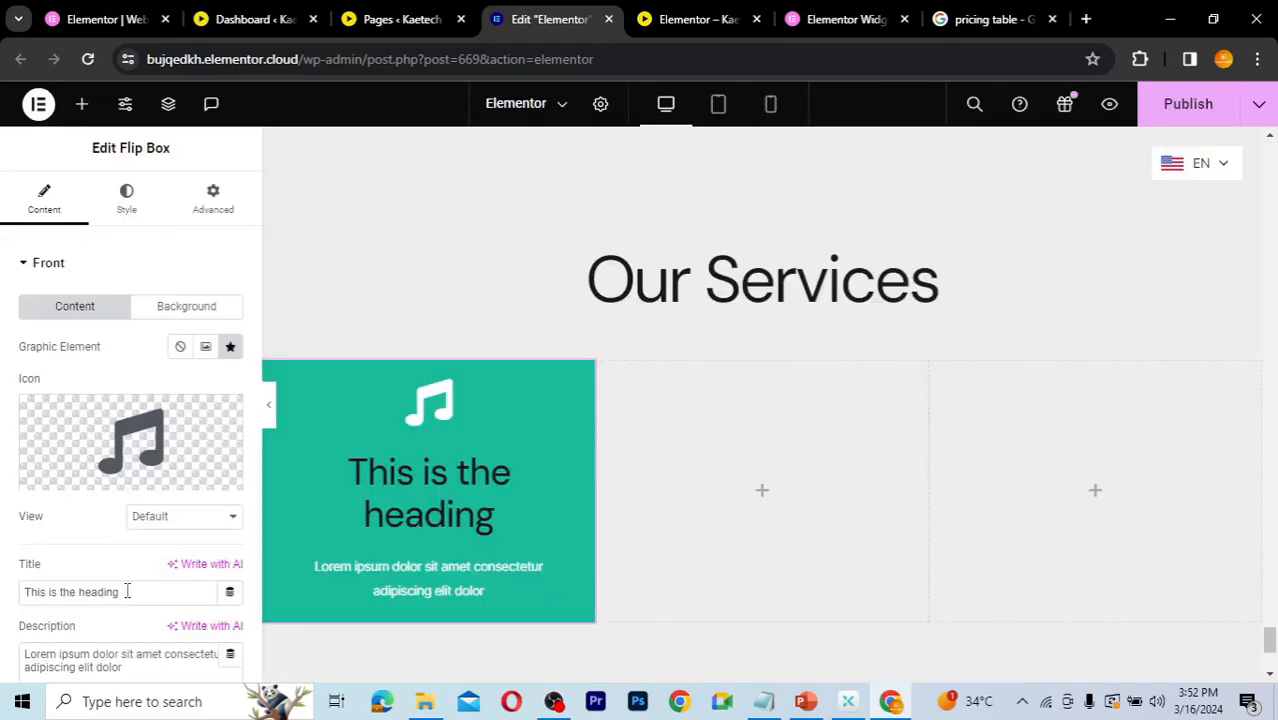
Step: Set the flip box's front title to "Music Distribution"
{"action": "left_click_drag", "start_coordinate": [127, 600], "coordinate": [15, 600]}
{"action": "type", "text": "Mu"}
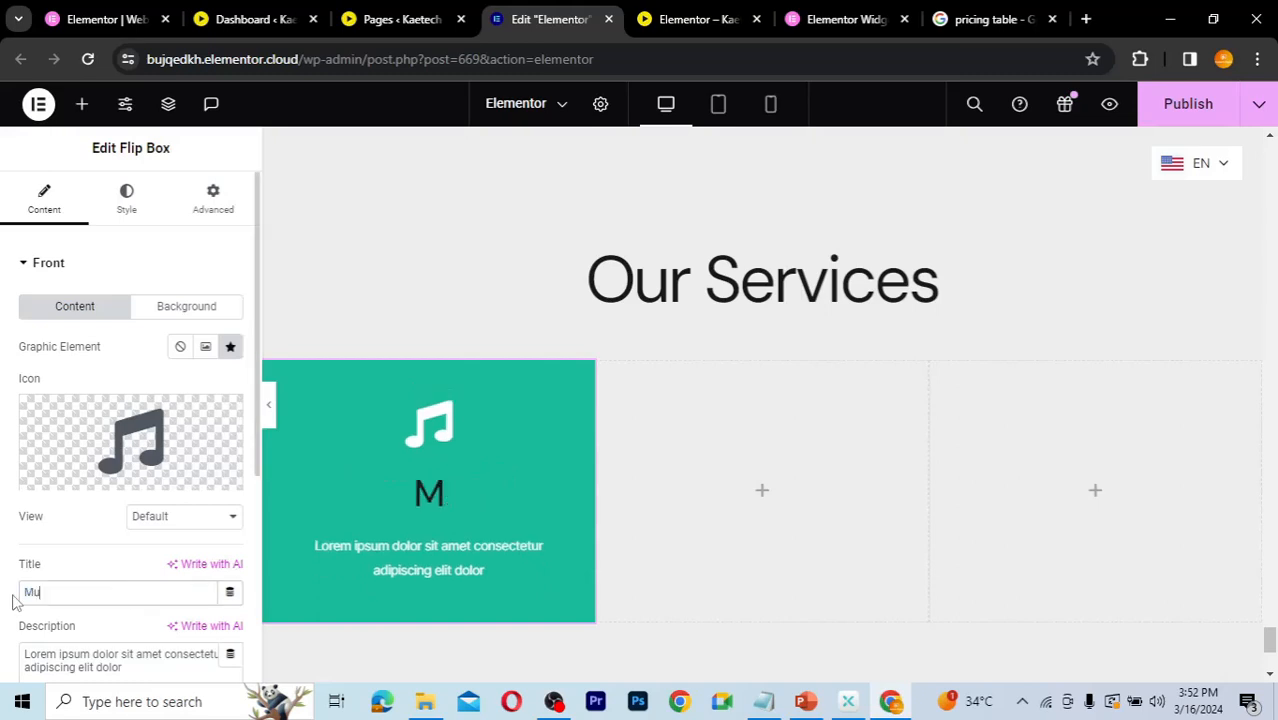
{"action": "type", "text": "sic Distri"}
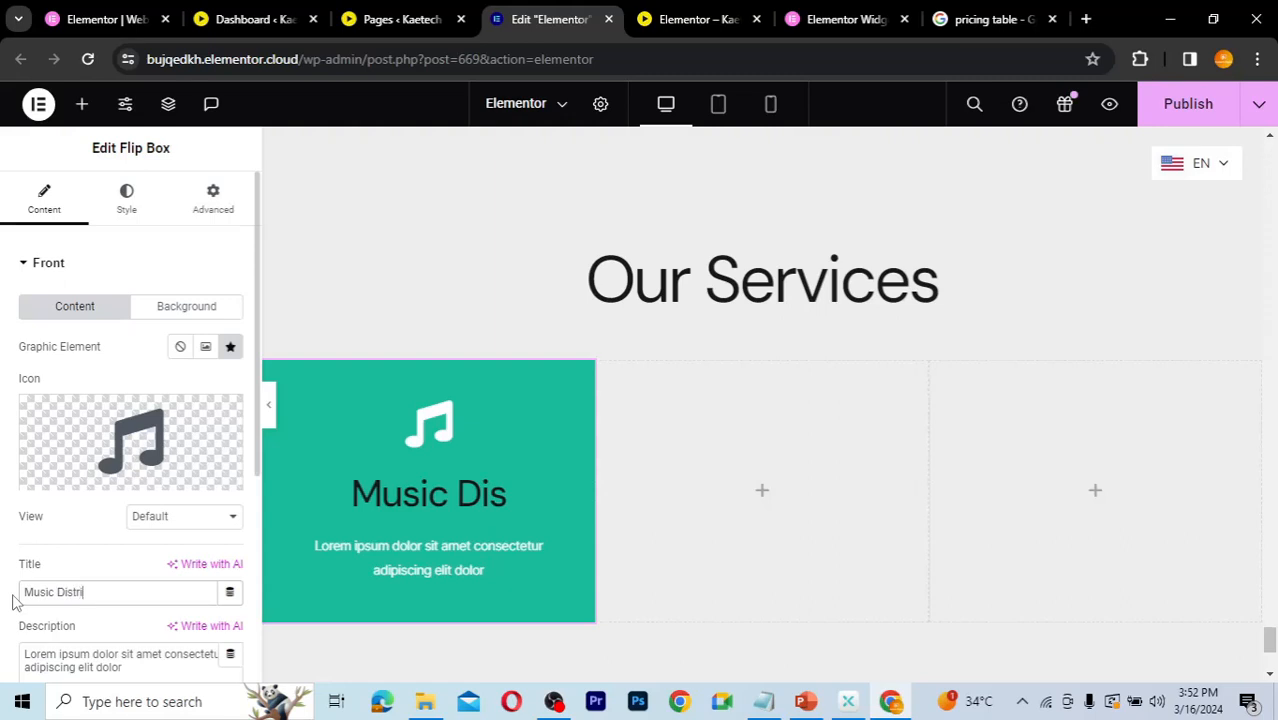
{"action": "type", "text": "butio"}
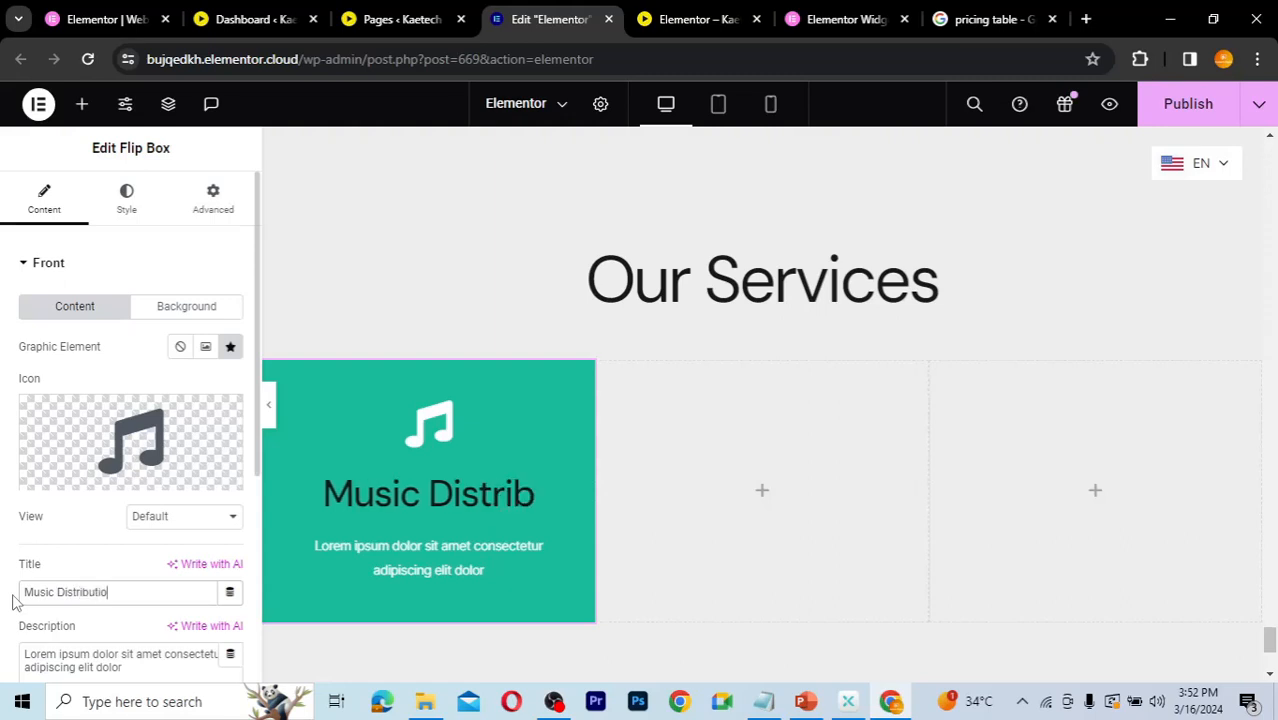
{"action": "type", "text": "n"}
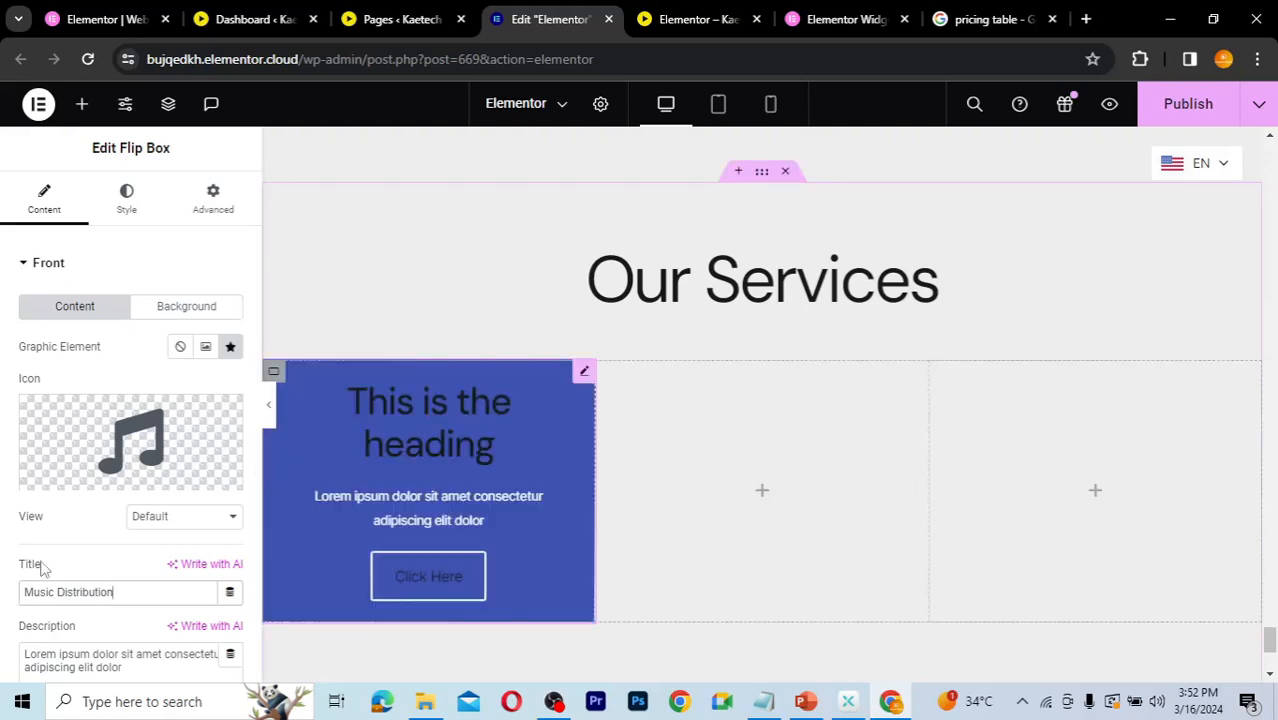
Step: Clear the placeholder description text on the flip box's front side
{"action": "scroll", "coordinate": [42, 568], "scroll_direction": "down", "scroll_amount": 3}
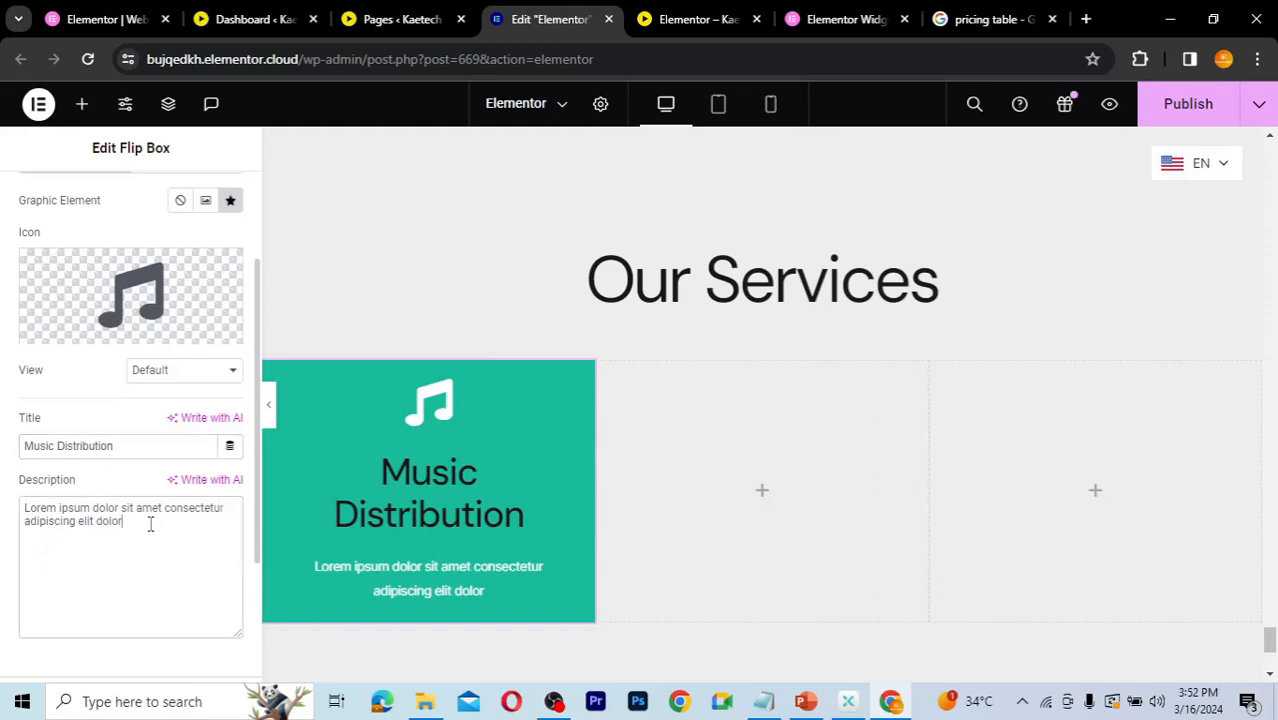
{"action": "left_click_drag", "start_coordinate": [150, 524], "coordinate": [12, 516]}
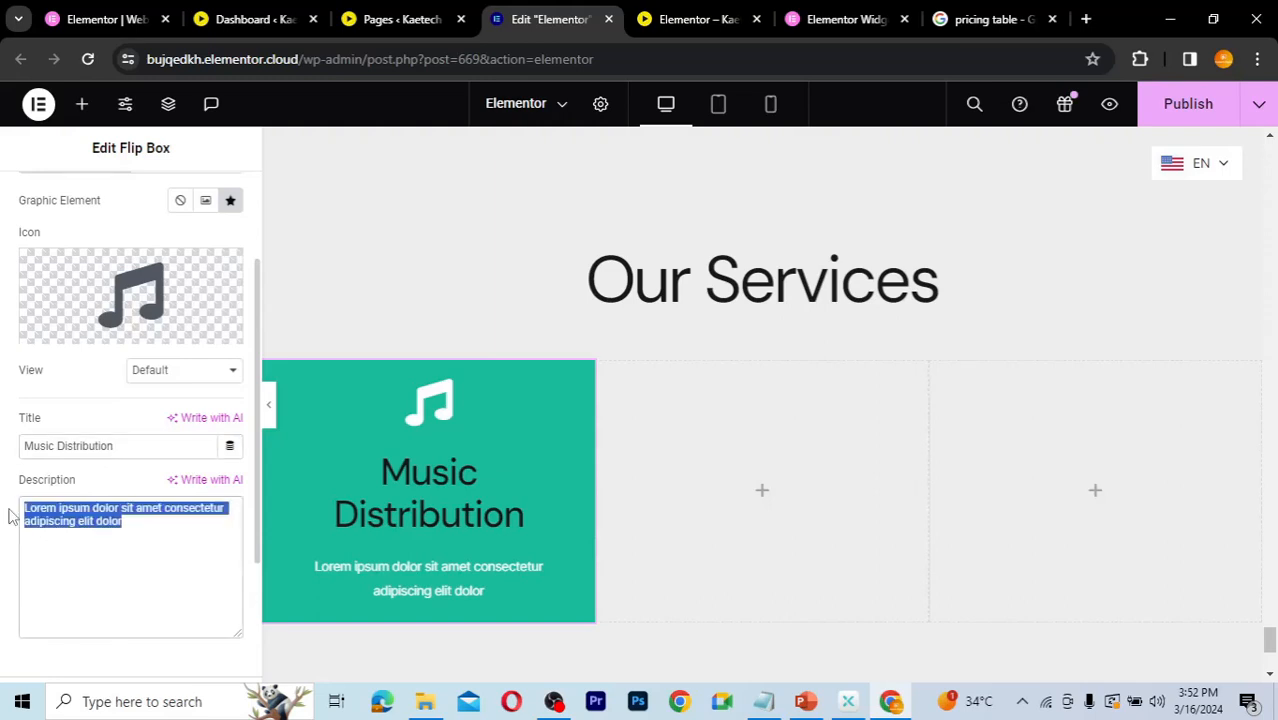
{"action": "key", "text": "BackSpace"}
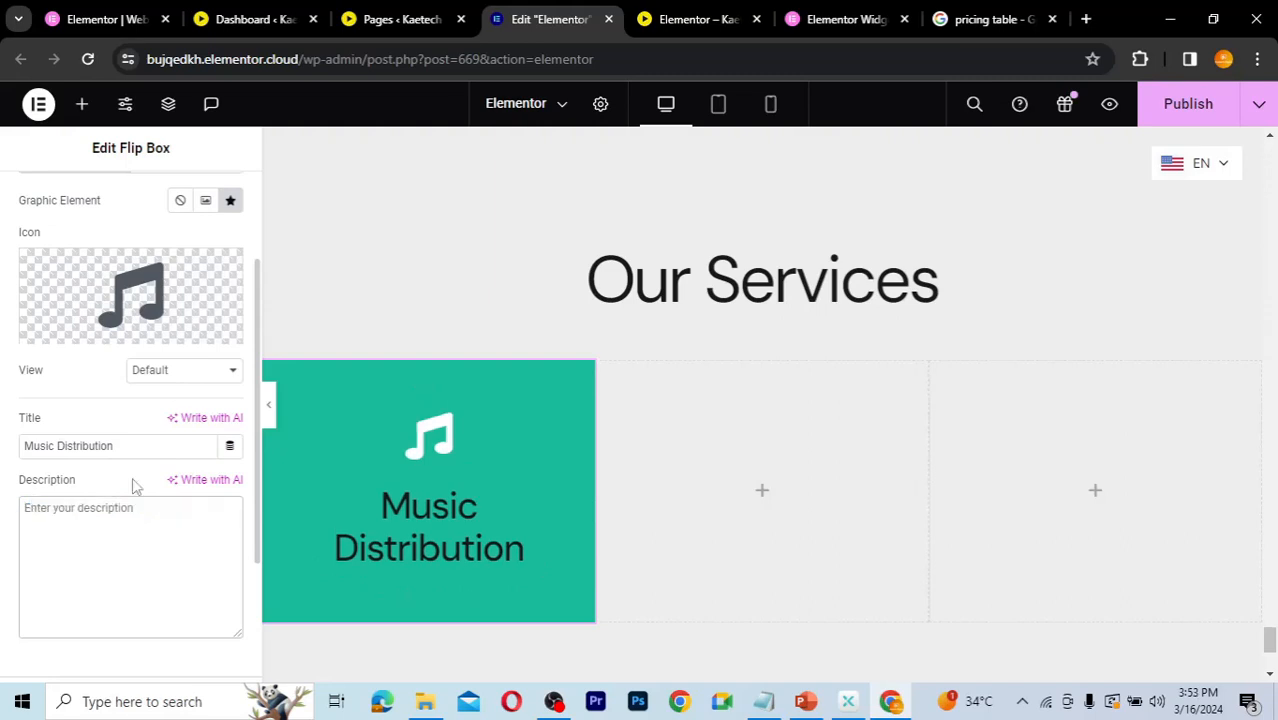
Step: Give the flip box's front side a classic background using the global Accent color
{"action": "mouse_move", "coordinate": [388, 462]}
{"action": "scroll", "coordinate": [111, 470], "scroll_direction": "up", "scroll_amount": 2}
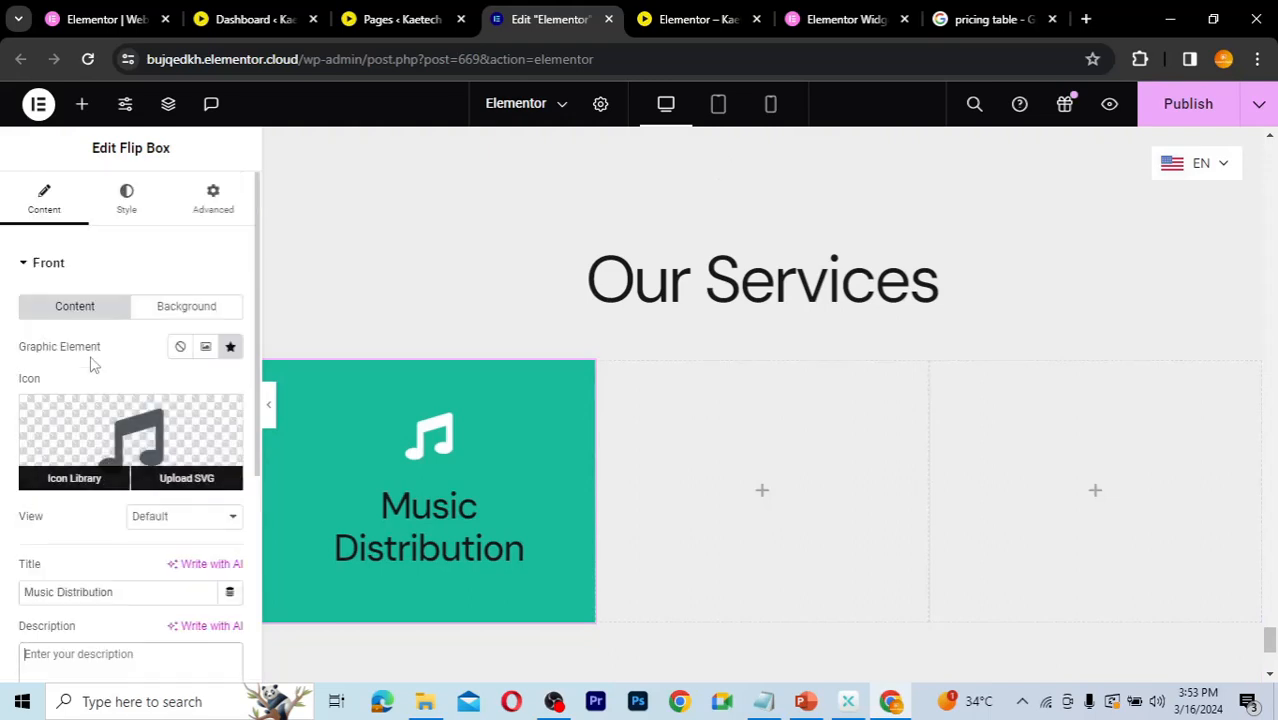
{"action": "left_click", "coordinate": [172, 309]}
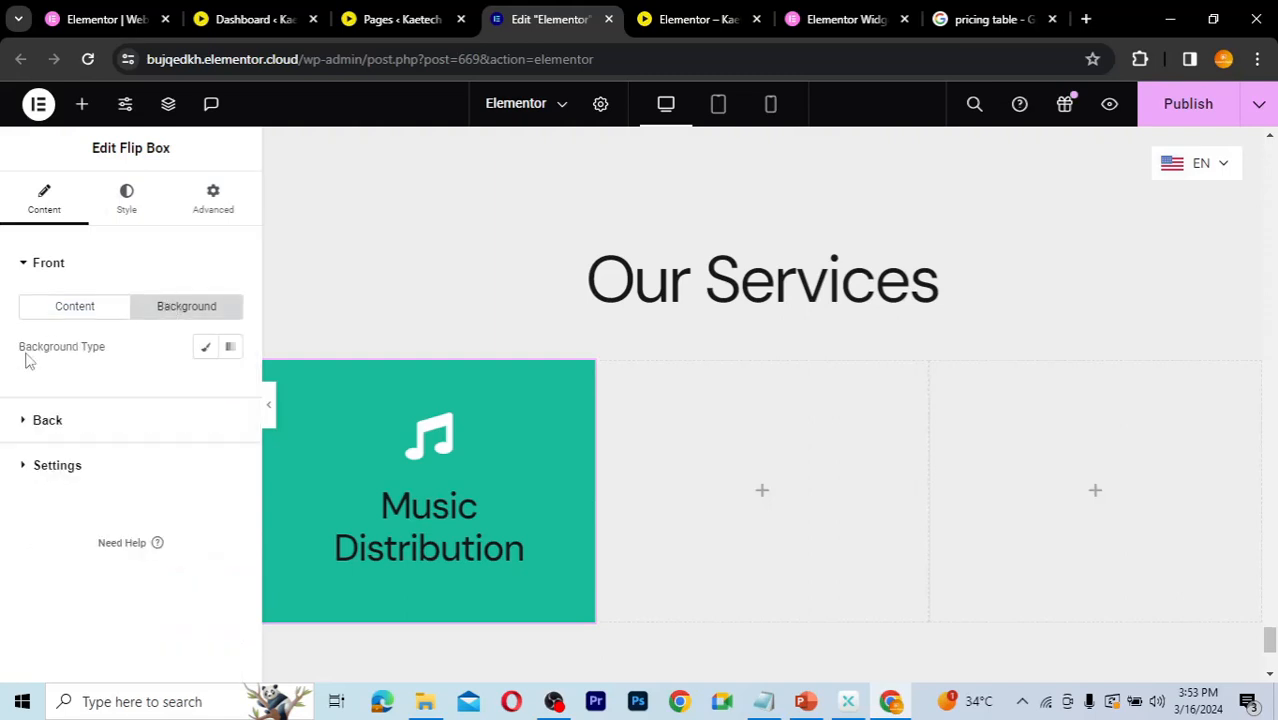
{"action": "left_click", "coordinate": [206, 350]}
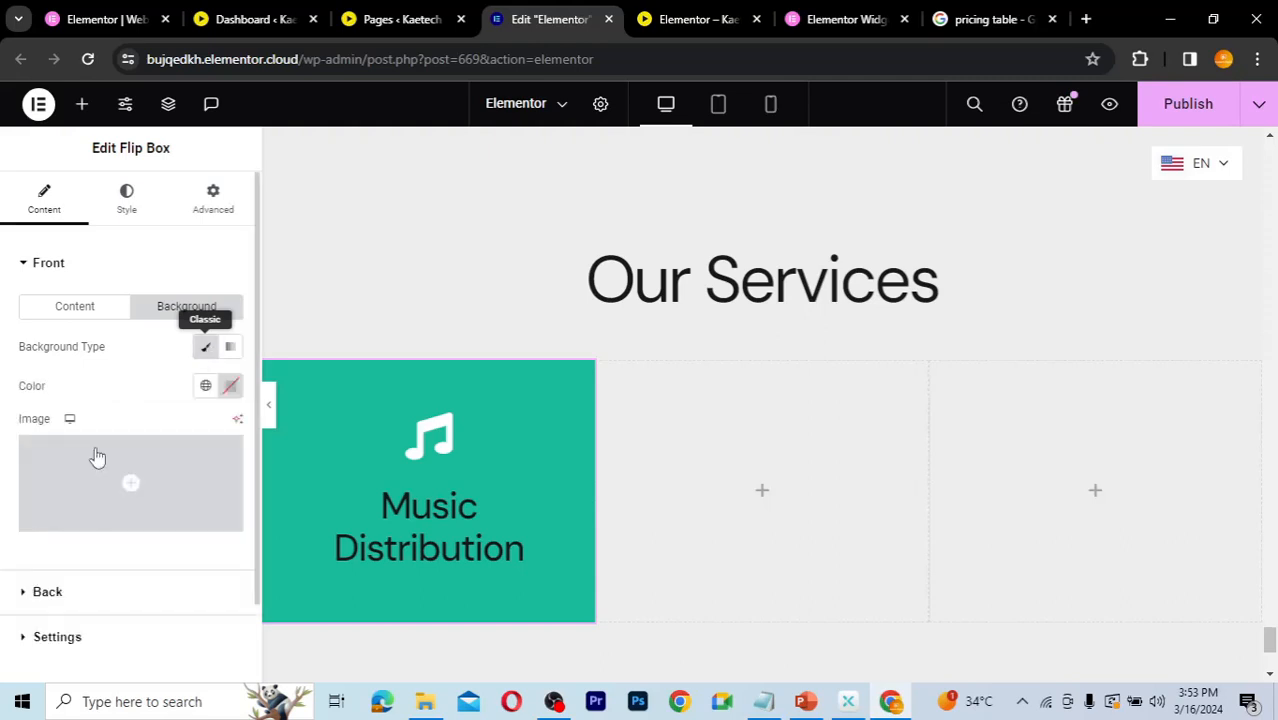
{"action": "left_click", "coordinate": [206, 388]}
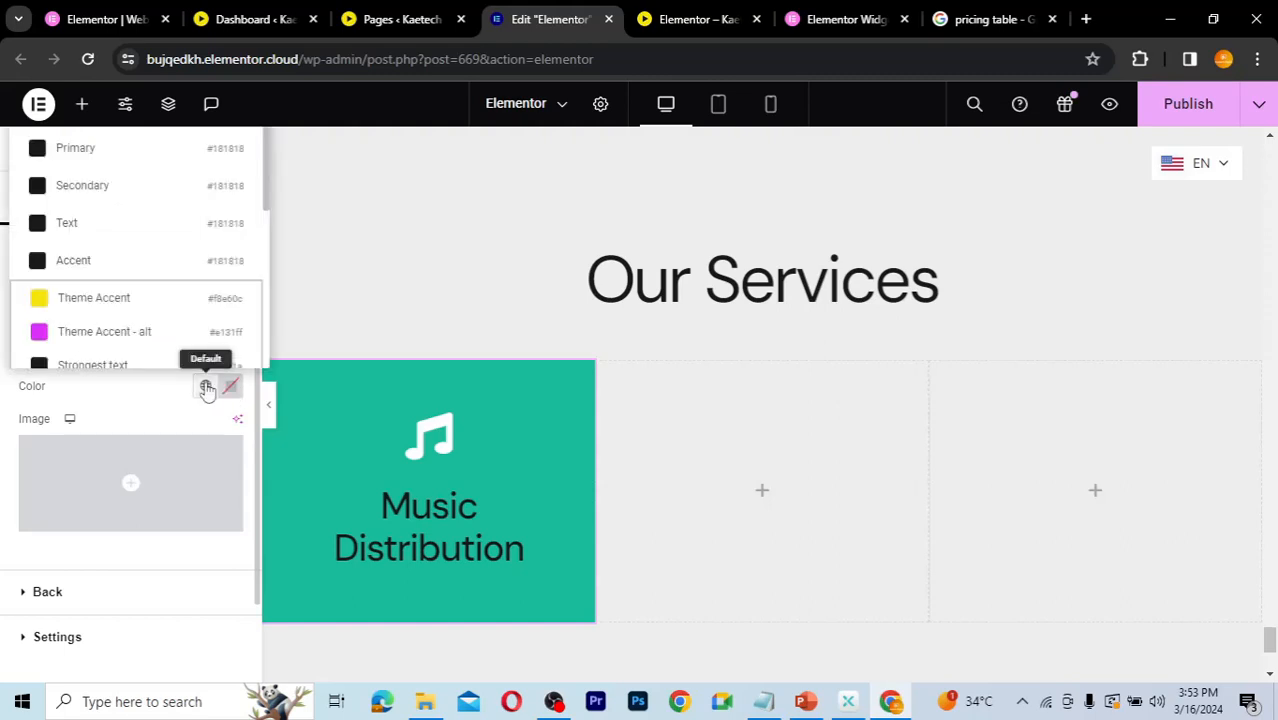
{"action": "left_click", "coordinate": [68, 262]}
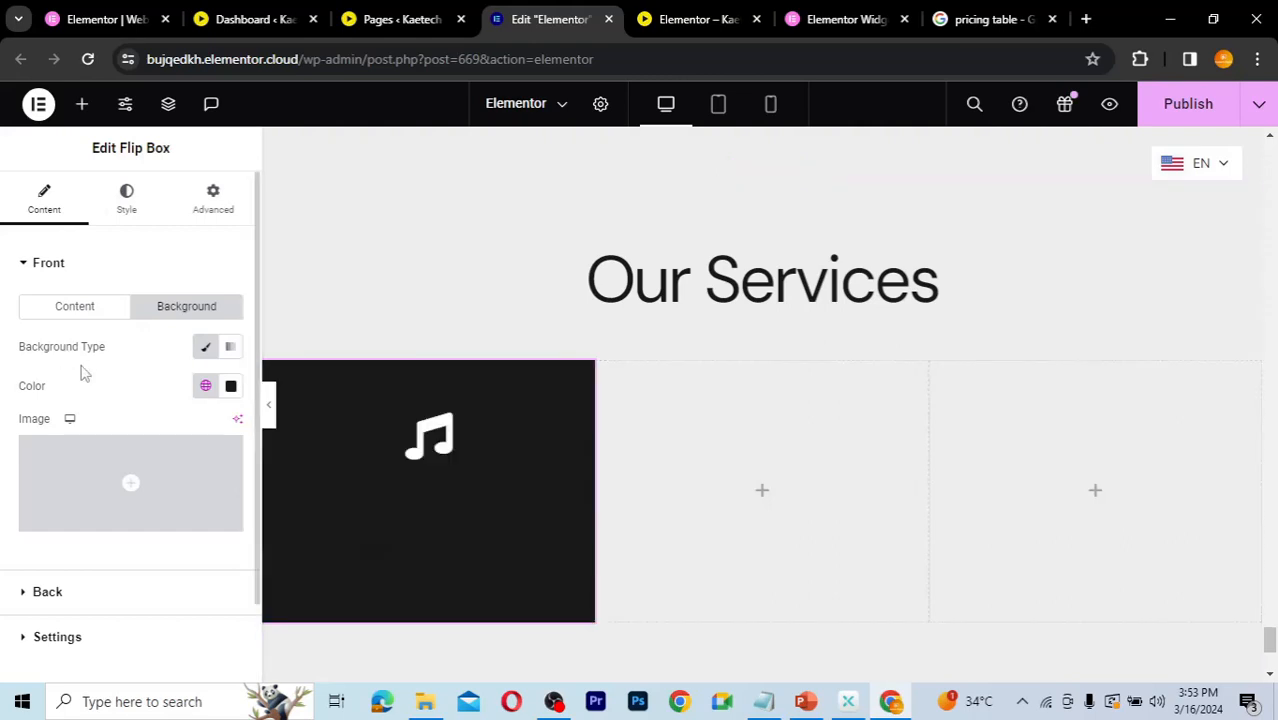
Step: Set the front title's text color to the global Theme Accent color
{"action": "left_click", "coordinate": [130, 205]}
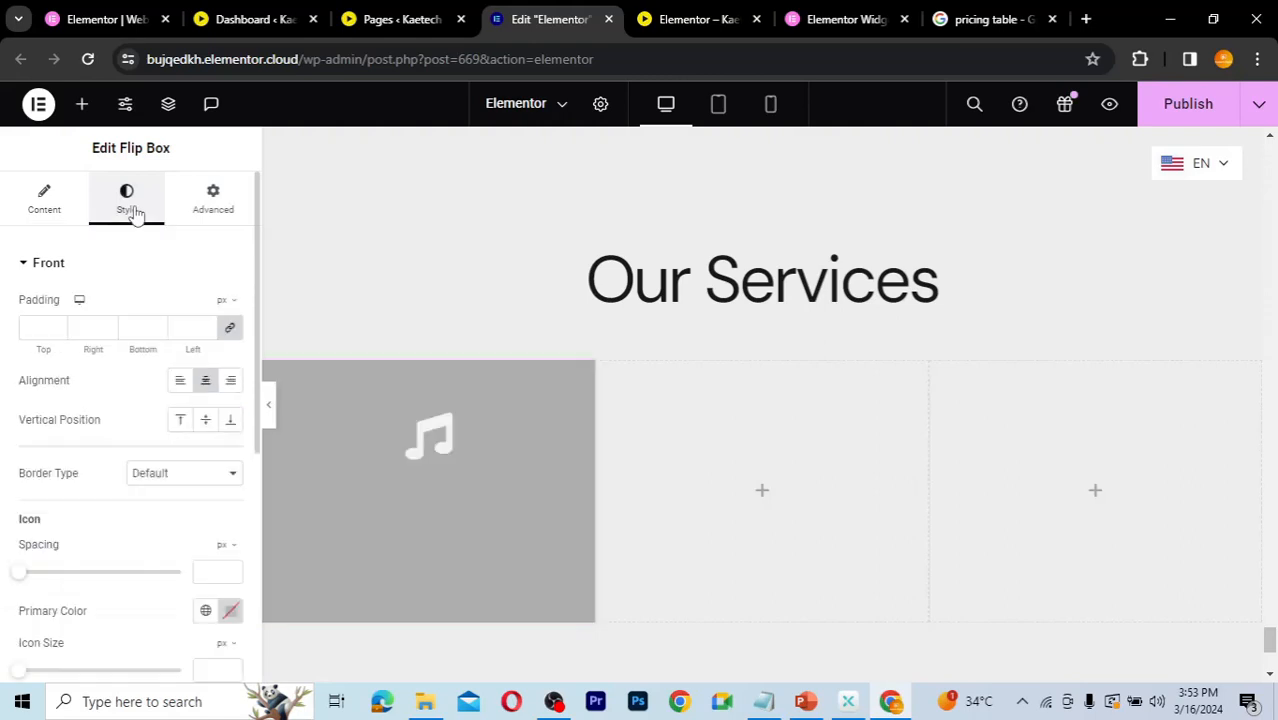
{"action": "scroll", "coordinate": [88, 456], "scroll_direction": "down", "scroll_amount": 2}
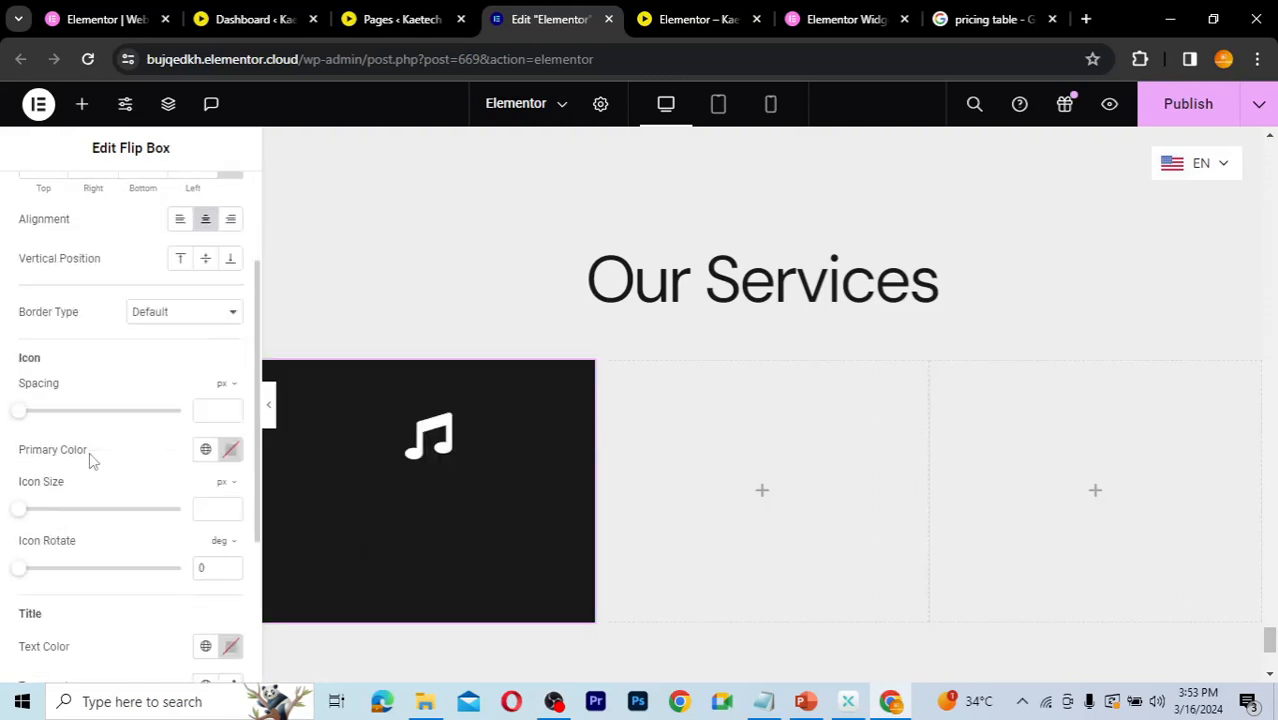
{"action": "scroll", "coordinate": [105, 347], "scroll_direction": "up", "scroll_amount": 2}
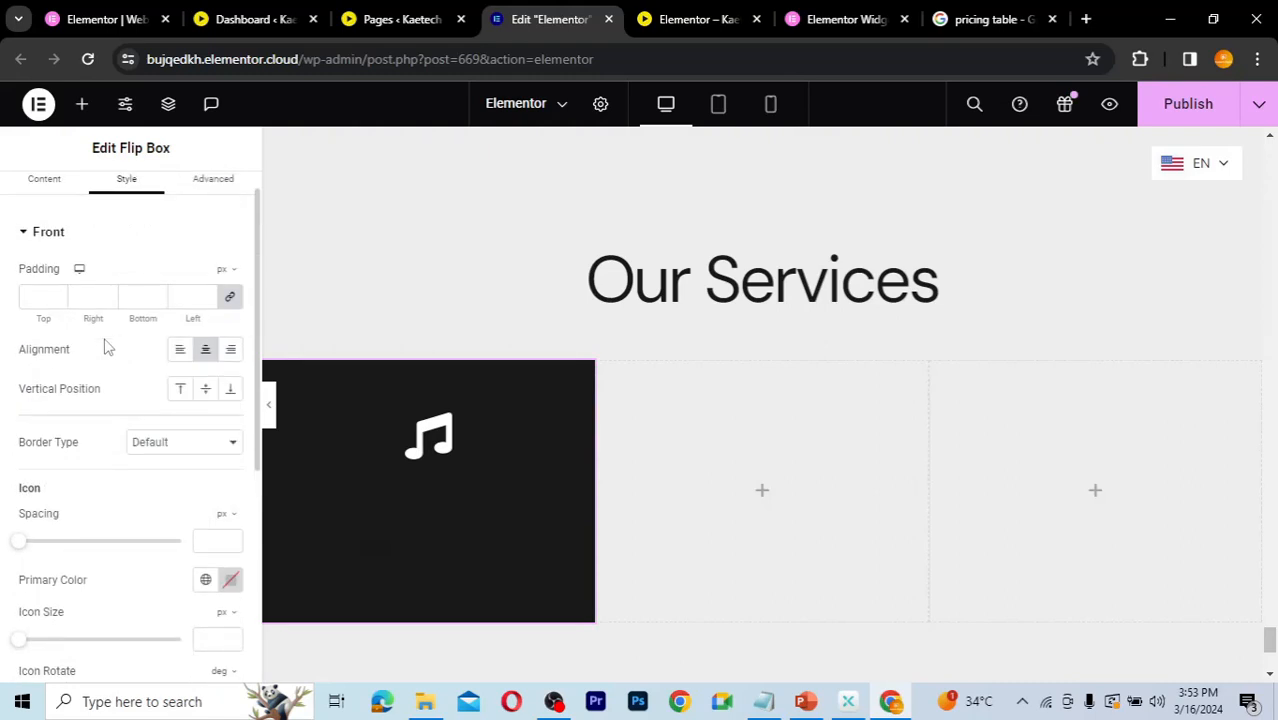
{"action": "scroll", "coordinate": [107, 347], "scroll_direction": "down", "scroll_amount": 3}
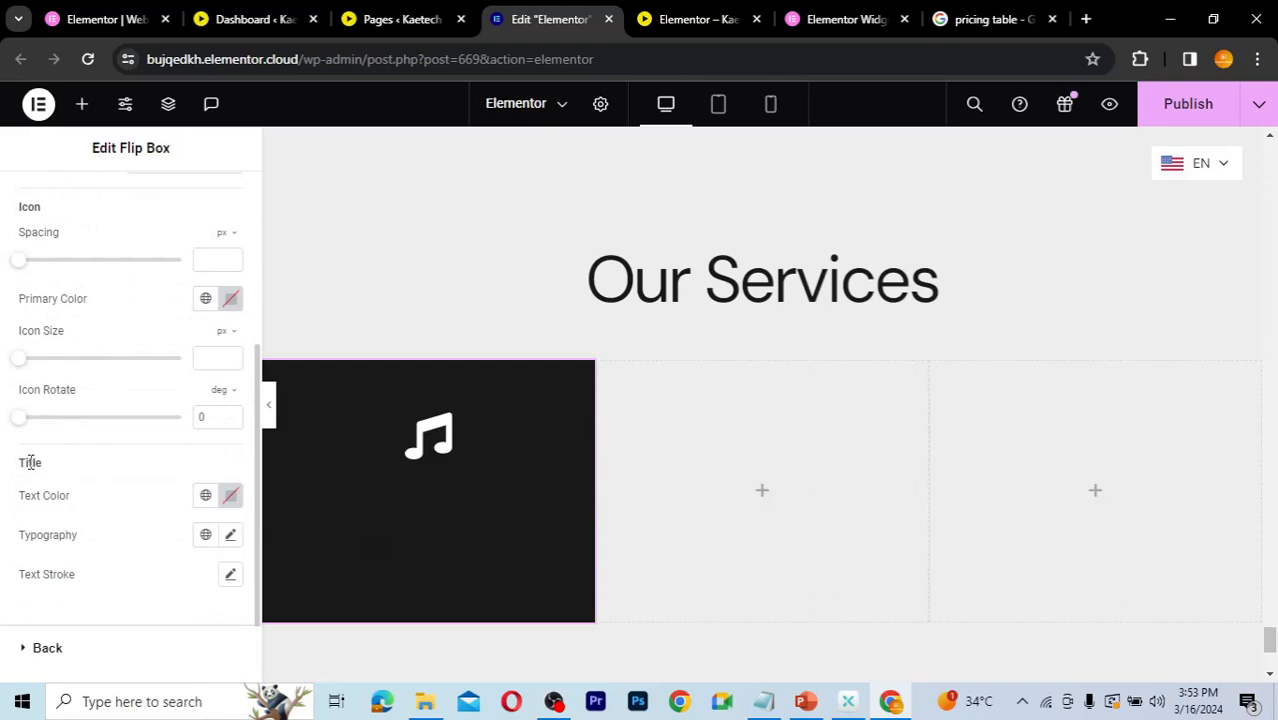
{"action": "left_click", "coordinate": [205, 496]}
{"action": "left_click", "coordinate": [94, 408]}
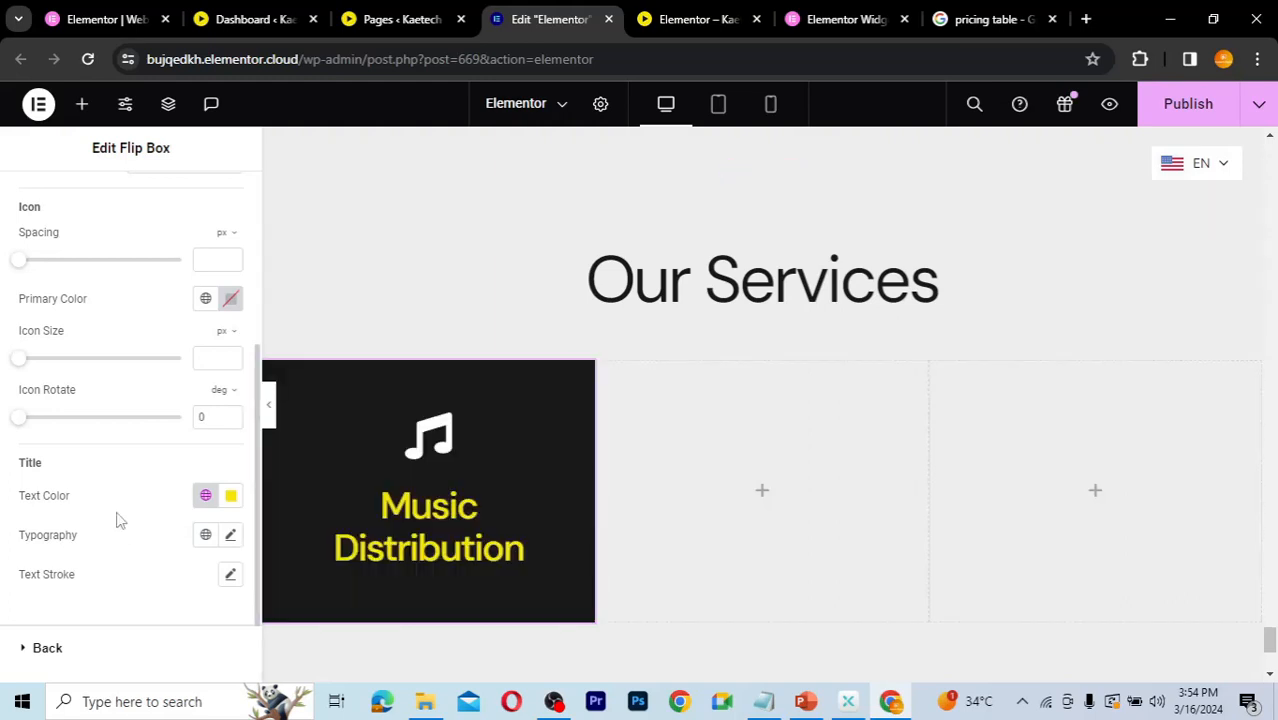
Step: Set the front icon's view to Stacked
{"action": "scroll", "coordinate": [116, 519], "scroll_direction": "up", "scroll_amount": 2}
{"action": "scroll", "coordinate": [104, 388], "scroll_direction": "up", "scroll_amount": 2}
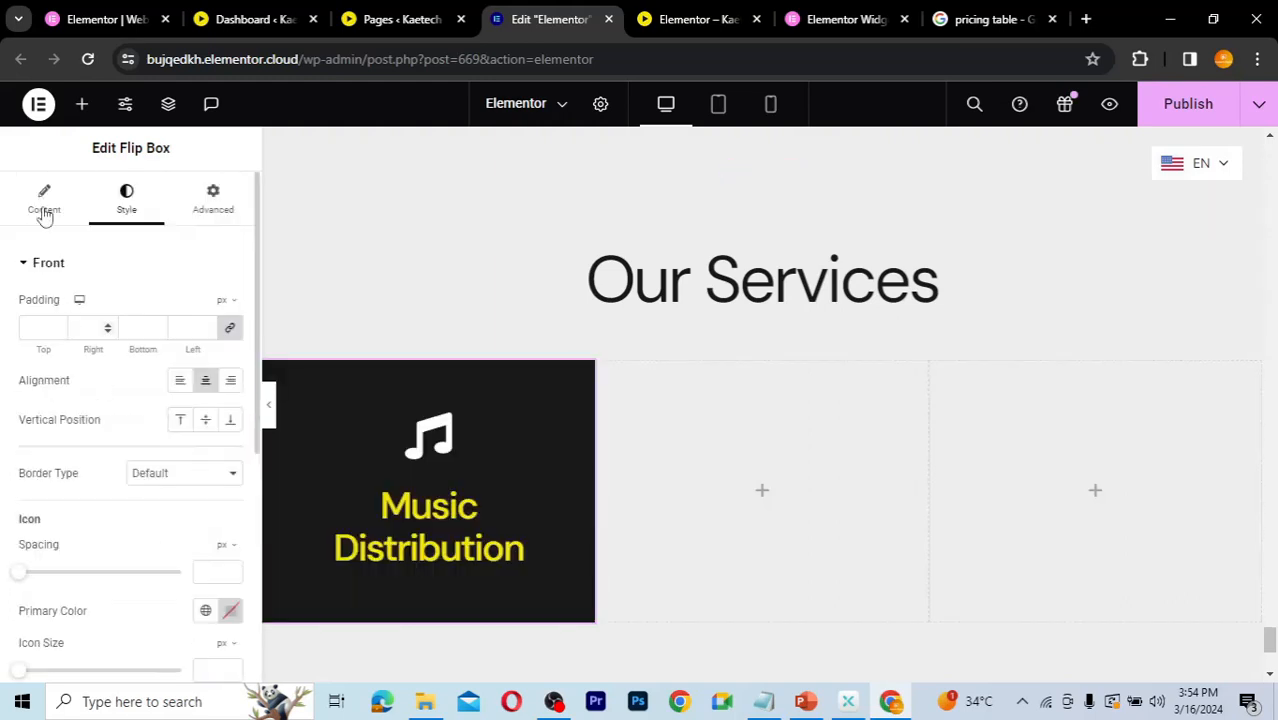
{"action": "left_click", "coordinate": [42, 206]}
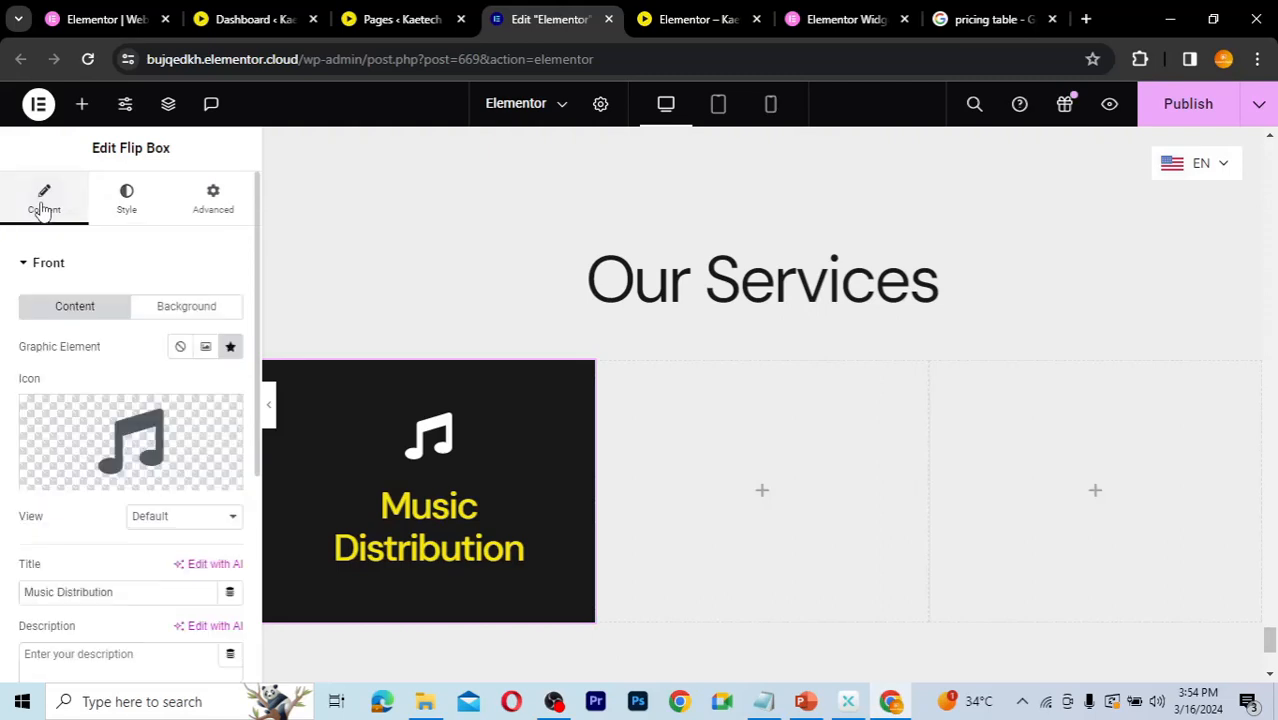
{"action": "mouse_move", "coordinate": [60, 432]}
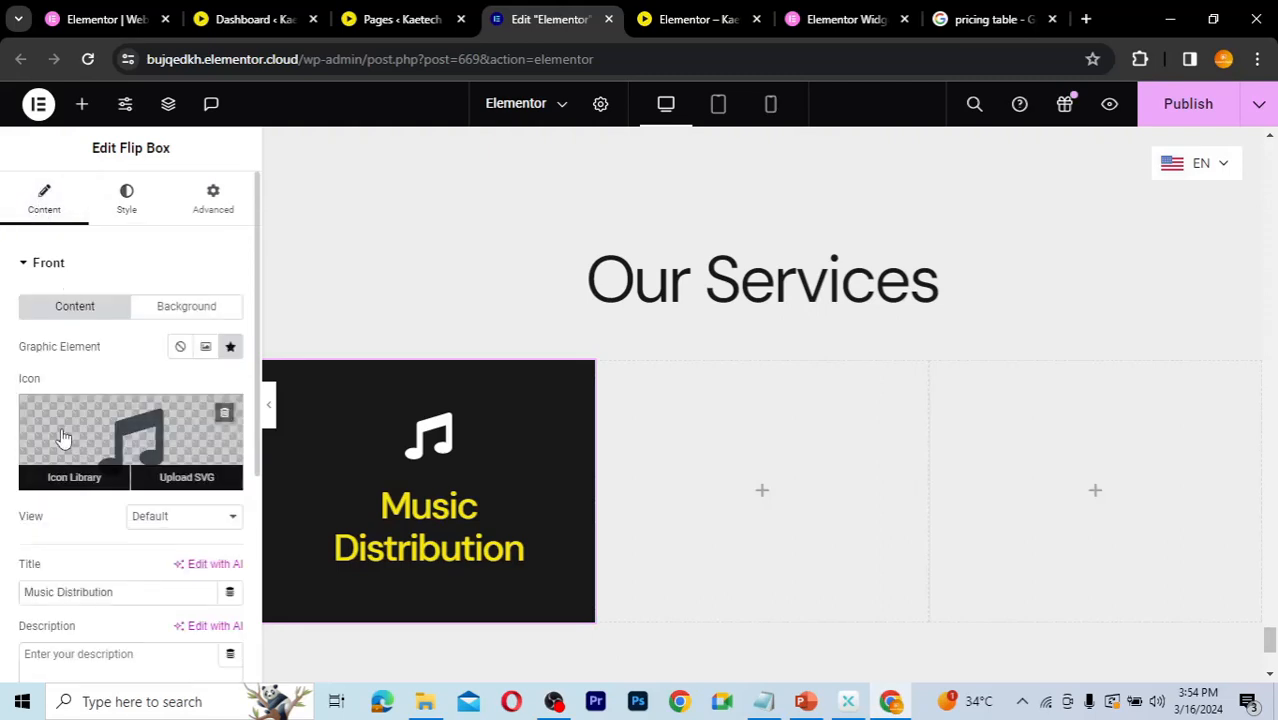
{"action": "scroll", "coordinate": [62, 438], "scroll_direction": "down", "scroll_amount": 1}
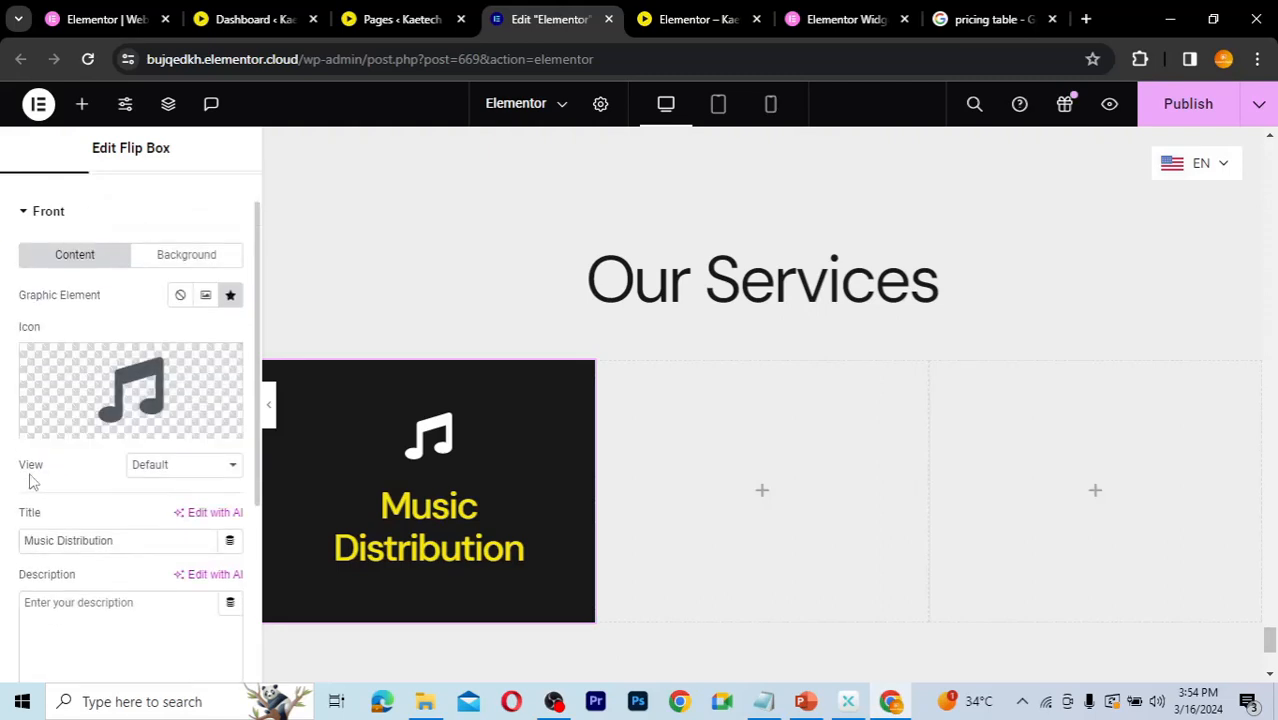
{"action": "left_click", "coordinate": [178, 470]}
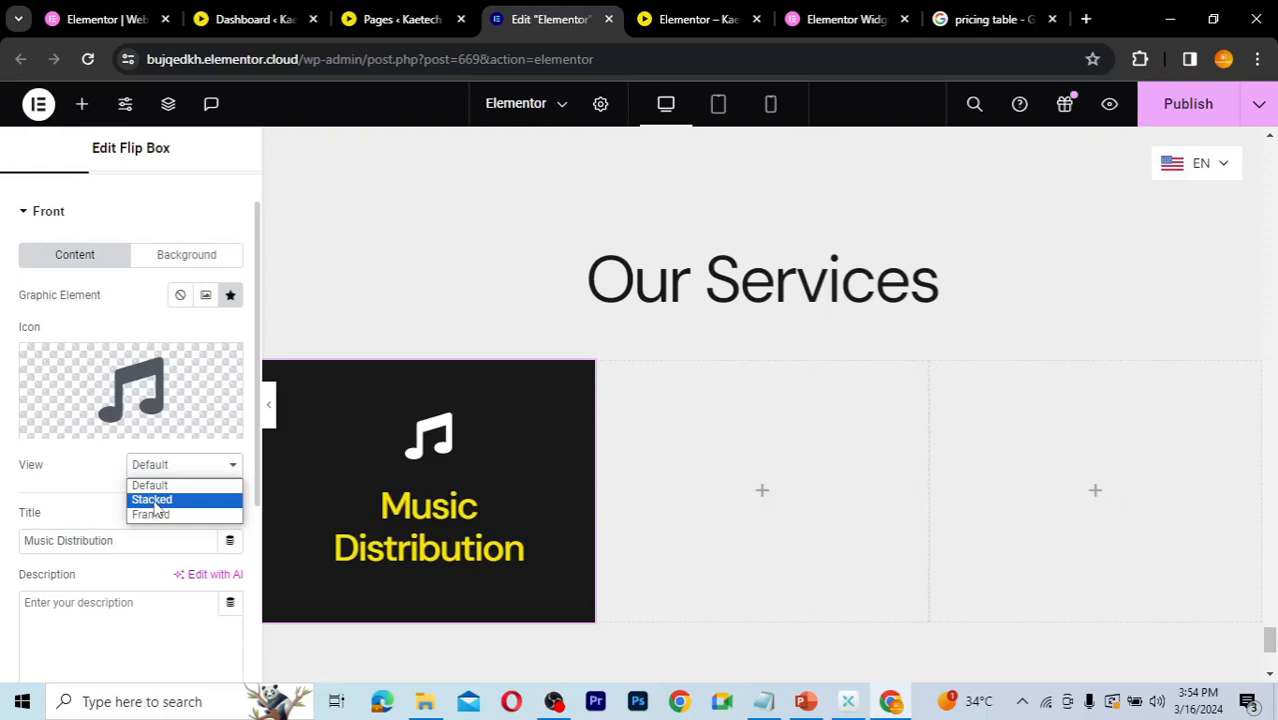
{"action": "left_click", "coordinate": [156, 500]}
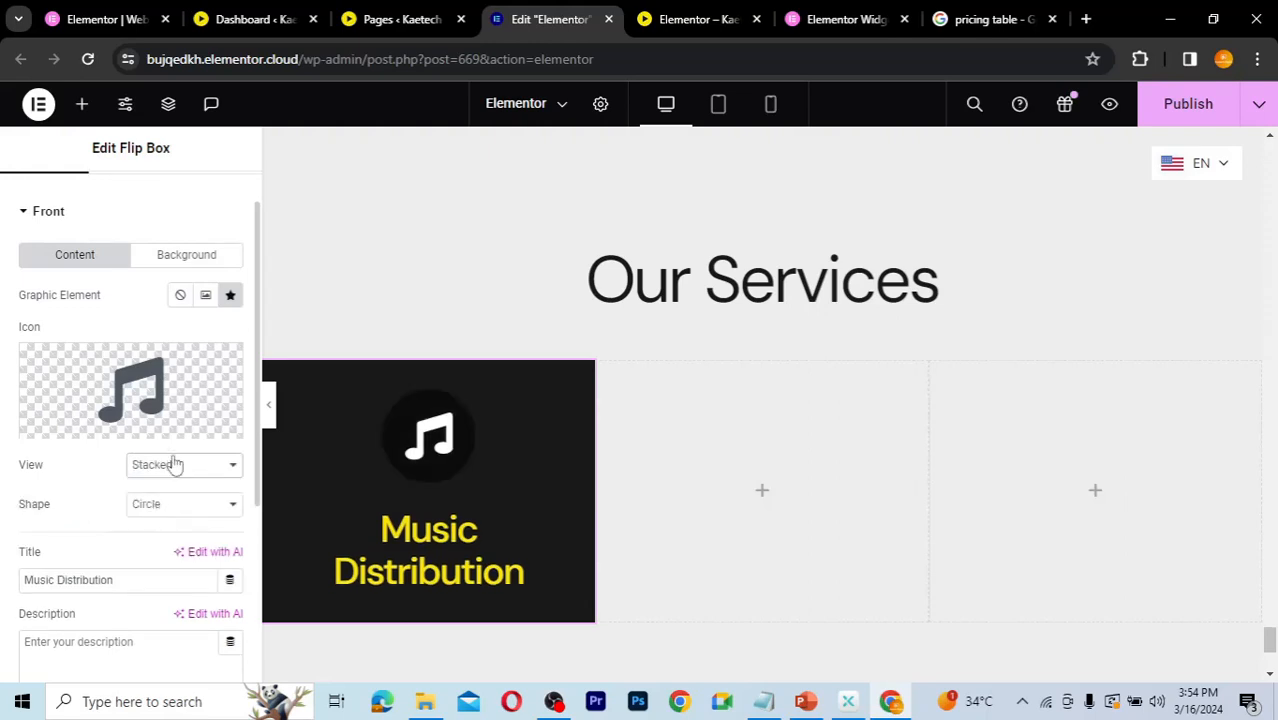
Step: Try the Framed icon view and the shape options, then return the view to Stacked with a Circle shape
{"action": "left_click", "coordinate": [173, 468]}
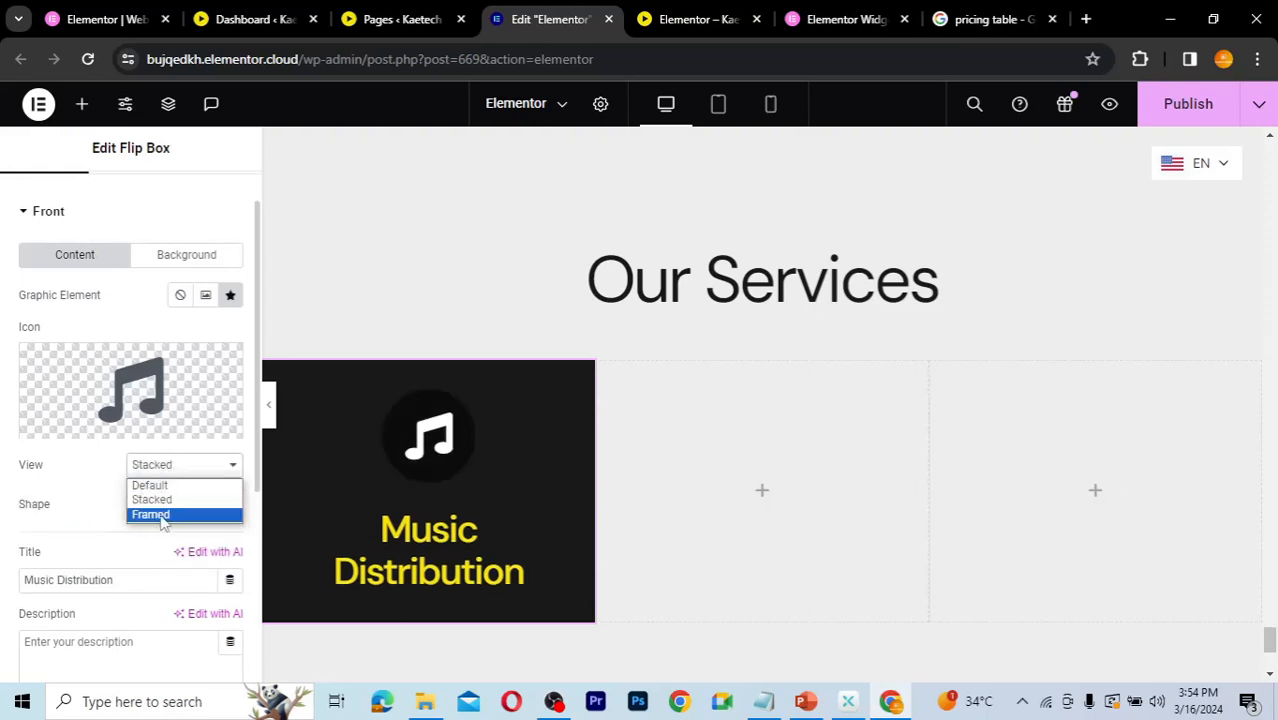
{"action": "left_click", "coordinate": [160, 515]}
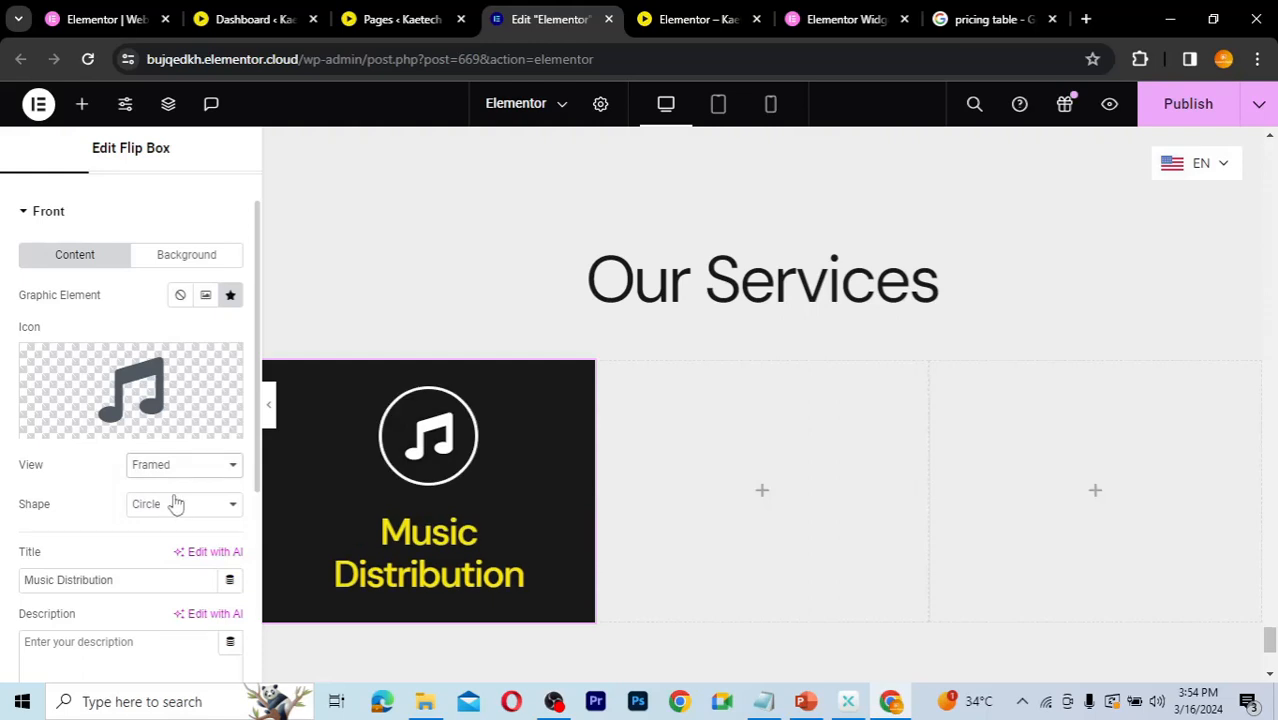
{"action": "left_click", "coordinate": [155, 515]}
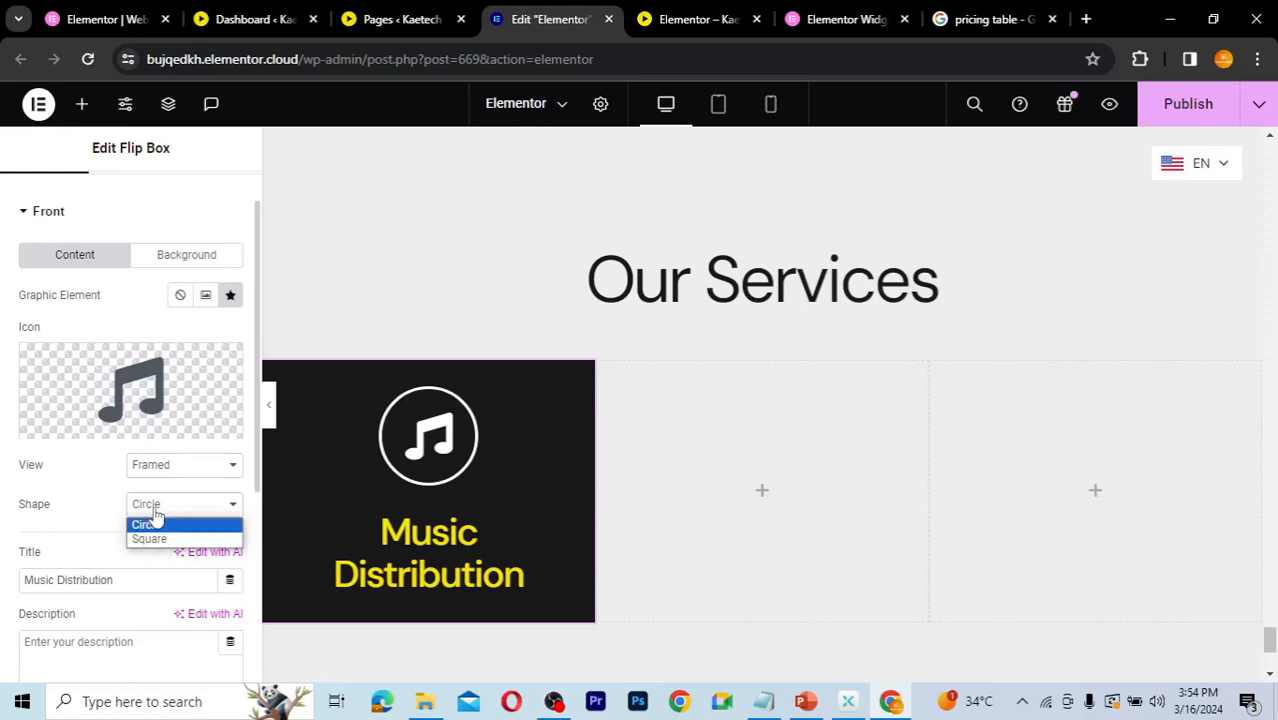
{"action": "left_click", "coordinate": [155, 515]}
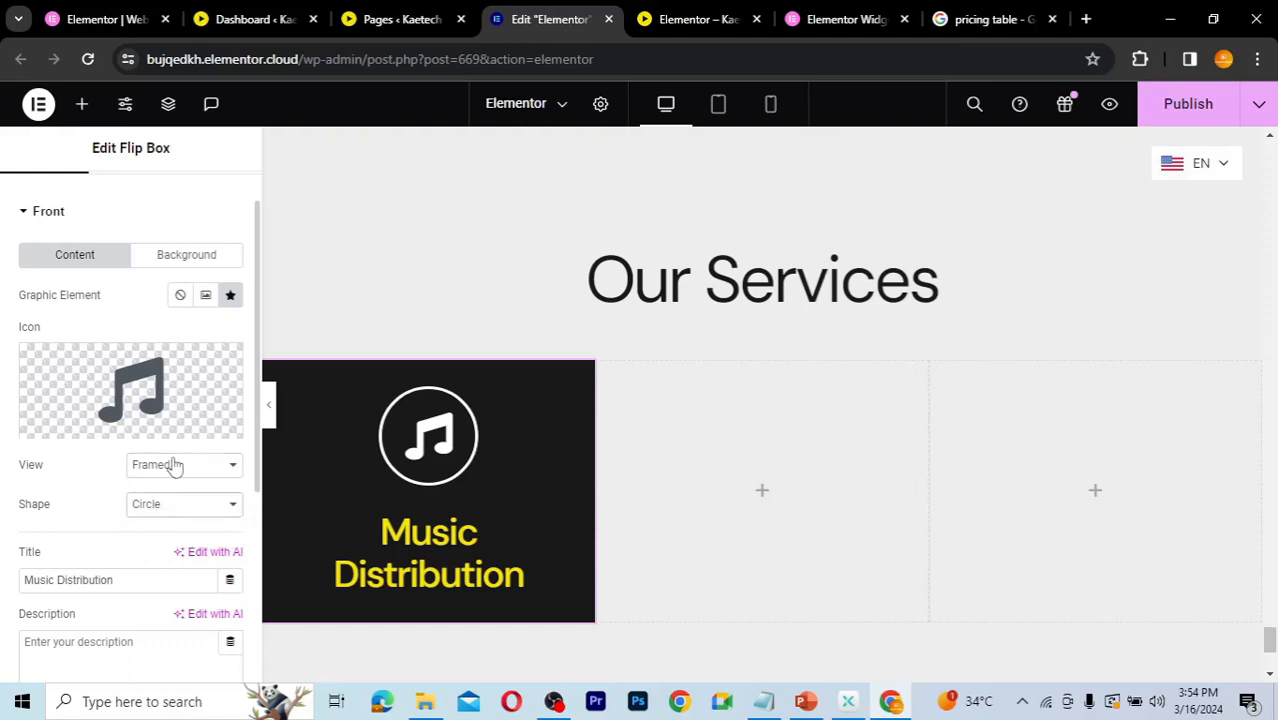
{"action": "left_click", "coordinate": [171, 464]}
{"action": "left_click", "coordinate": [152, 499]}
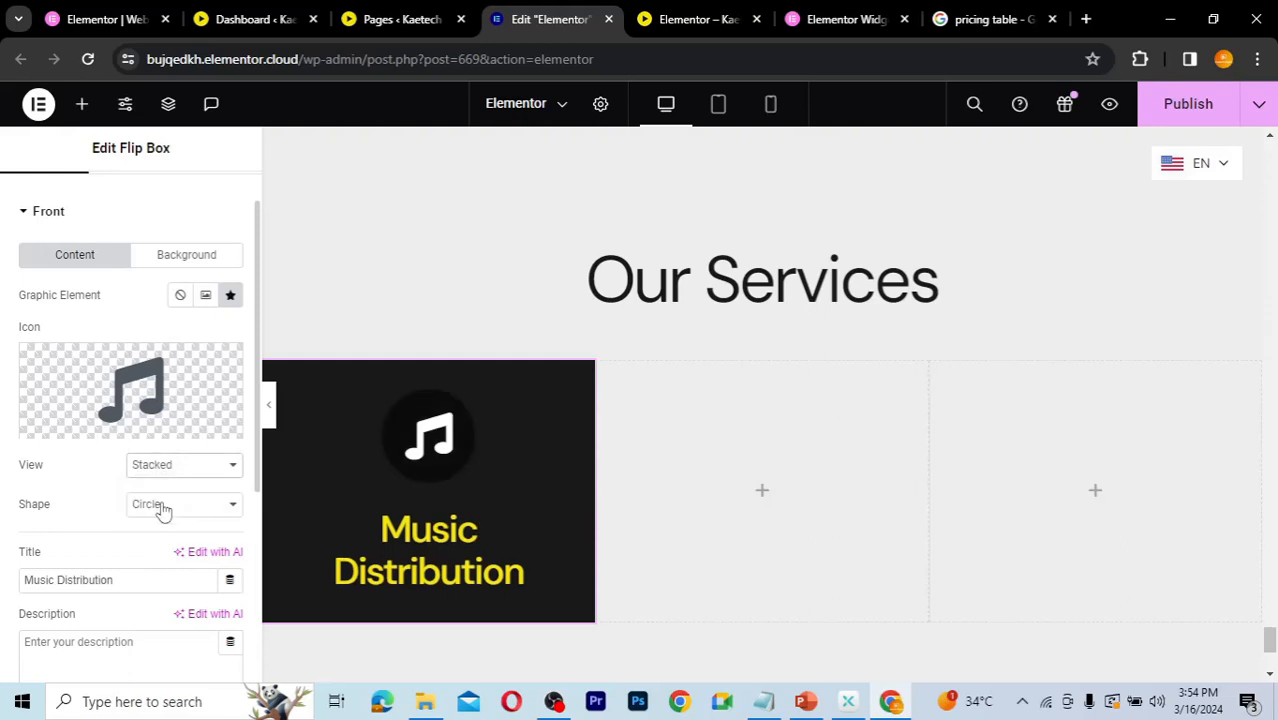
{"action": "left_click", "coordinate": [162, 510]}
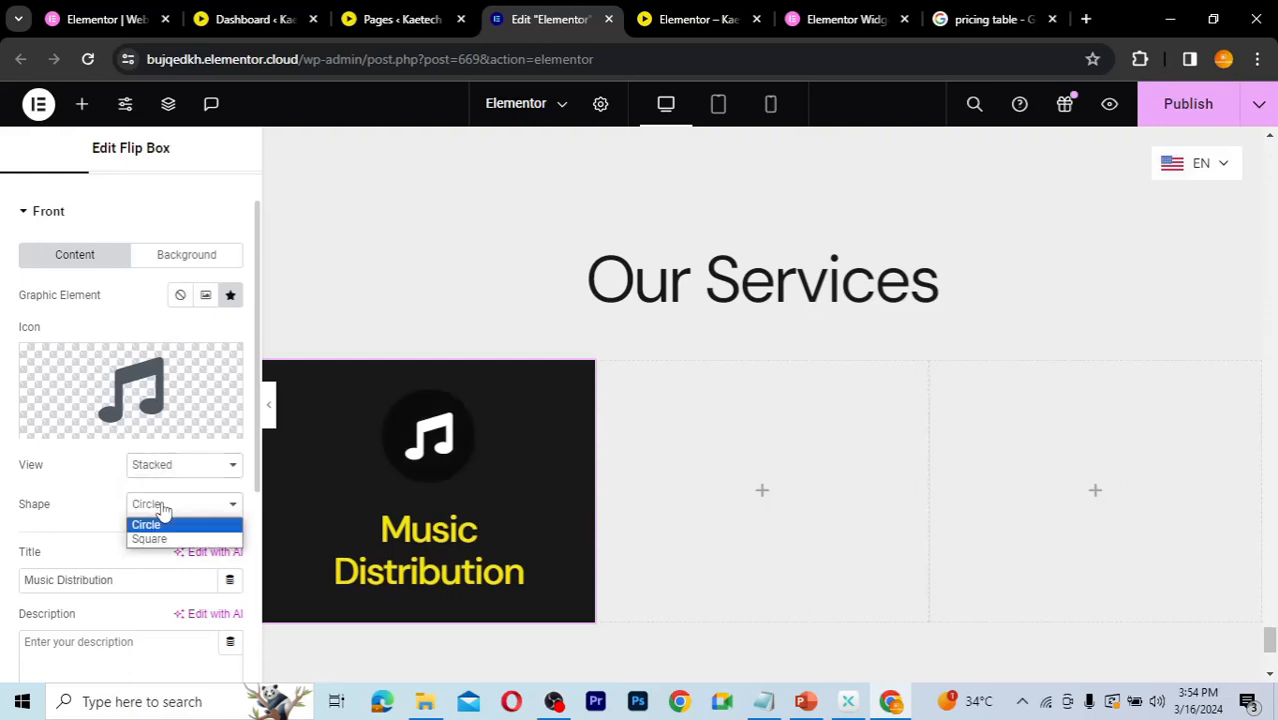
{"action": "left_click", "coordinate": [162, 510]}
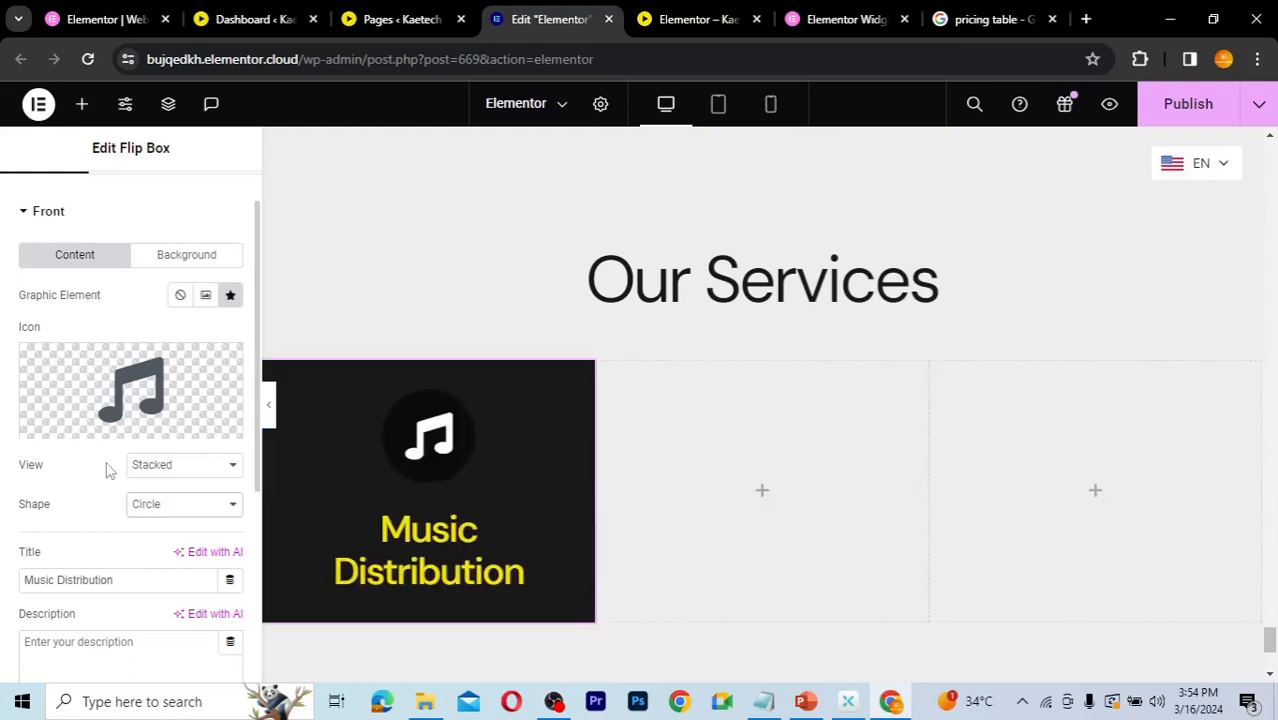
Step: Set the front icon's spacing to 9 px in the style settings
{"action": "scroll", "coordinate": [110, 470], "scroll_direction": "down", "scroll_amount": 2}
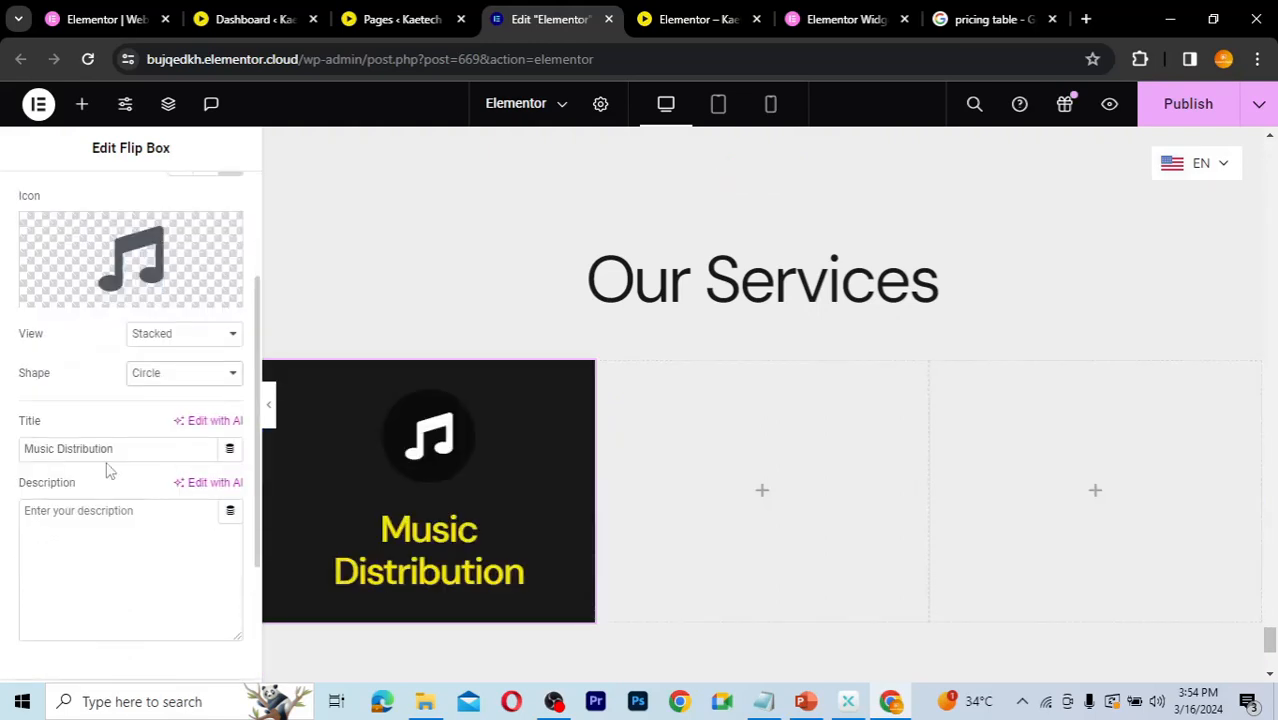
{"action": "scroll", "coordinate": [110, 470], "scroll_direction": "up", "scroll_amount": 3}
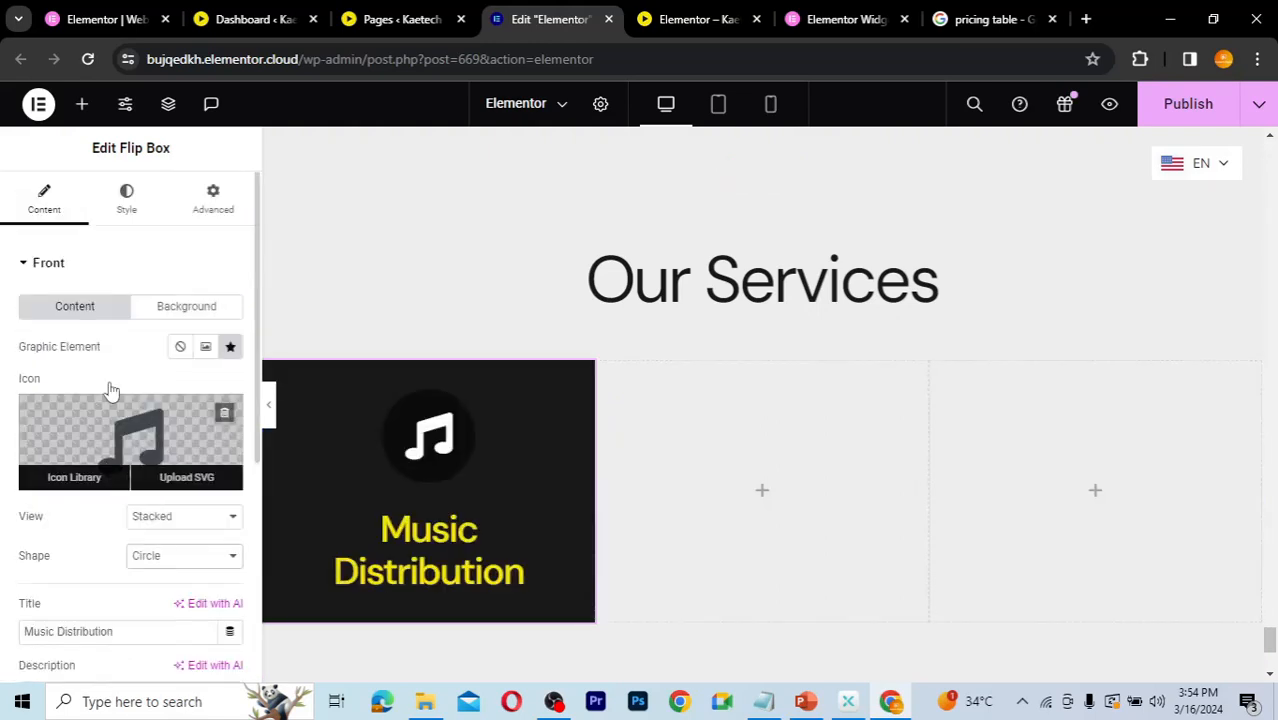
{"action": "left_click", "coordinate": [124, 210]}
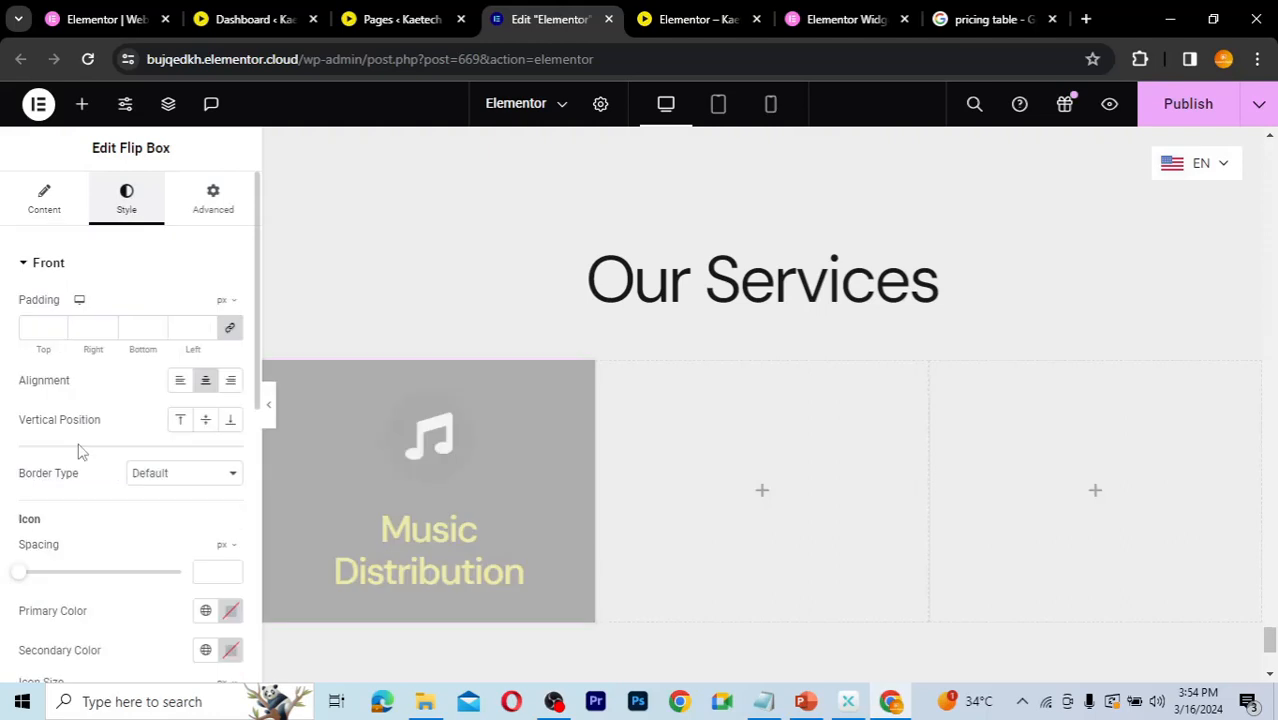
{"action": "scroll", "coordinate": [82, 452], "scroll_direction": "down", "scroll_amount": 1}
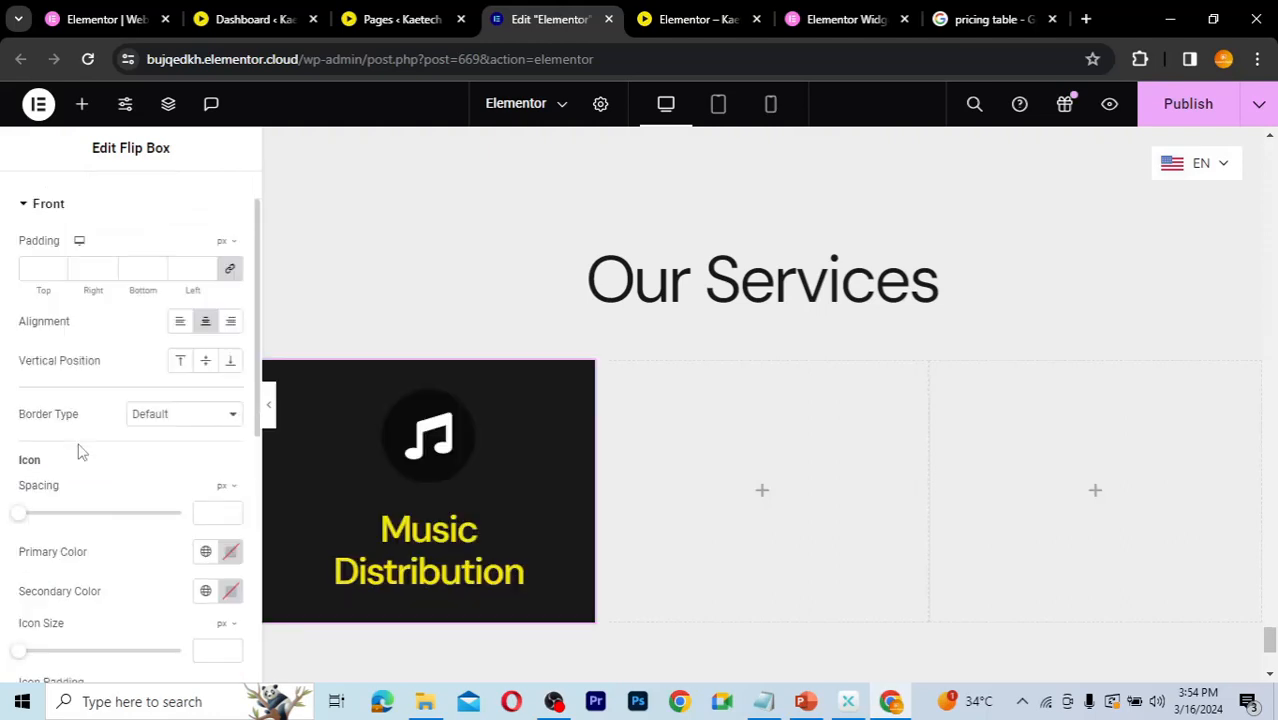
{"action": "scroll", "coordinate": [82, 452], "scroll_direction": "down", "scroll_amount": 2}
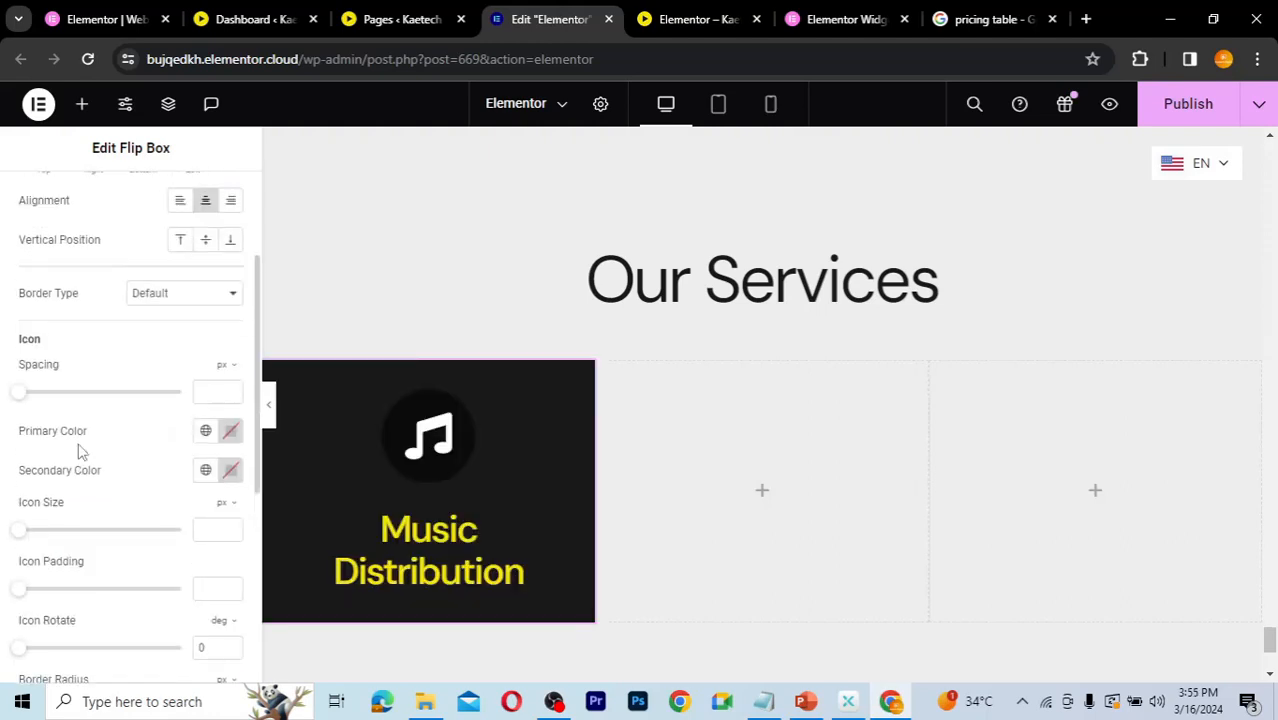
{"action": "scroll", "coordinate": [82, 452], "scroll_direction": "up", "scroll_amount": 1}
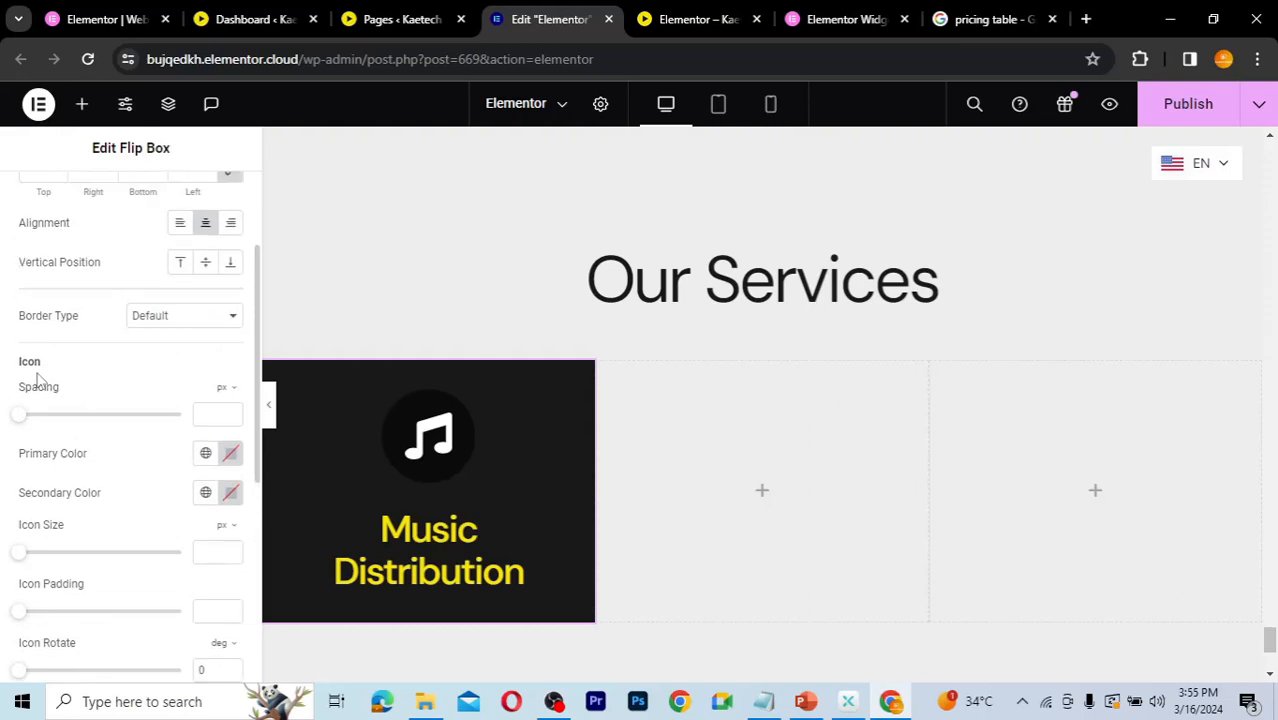
{"action": "left_click_drag", "start_coordinate": [12, 421], "coordinate": [34, 421]}
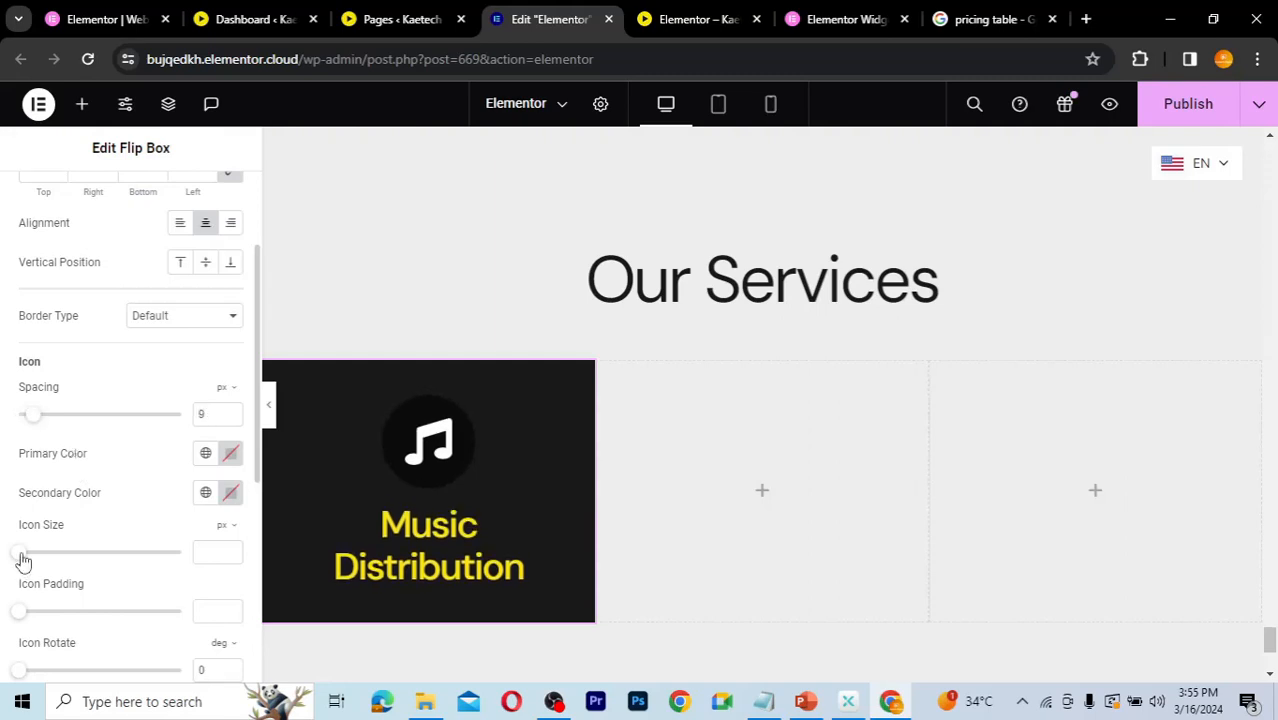
Step: Set the front icon size to 35 px and its primary color to the global Theme Accent
{"action": "left_click_drag", "start_coordinate": [30, 557], "coordinate": [38, 557]}
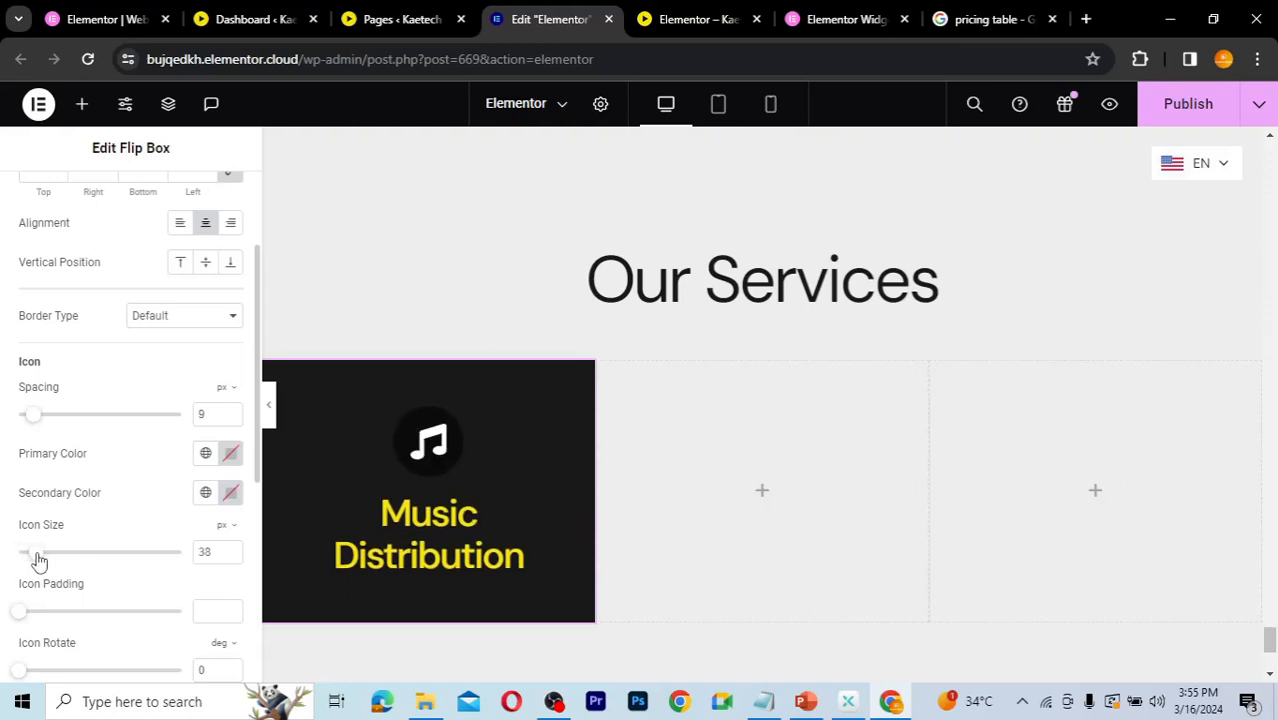
{"action": "left_click_drag", "start_coordinate": [214, 553], "coordinate": [196, 553]}
{"action": "double_click", "coordinate": [197, 554]}
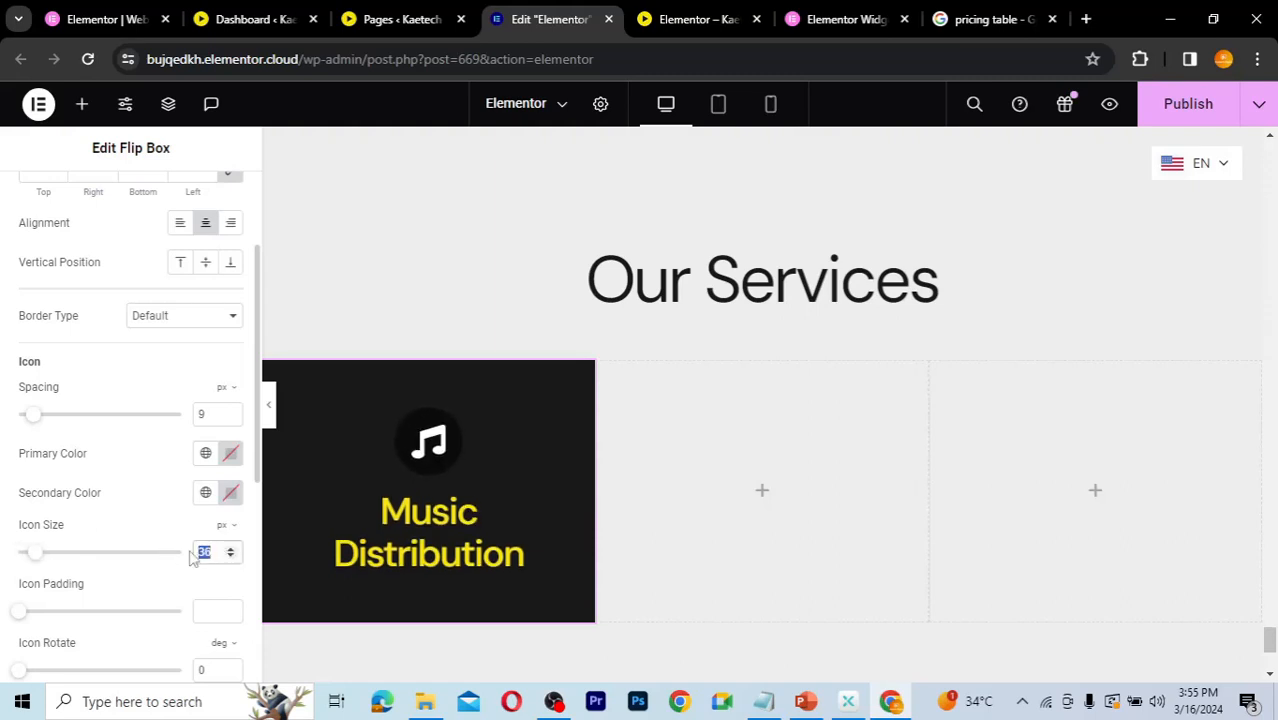
{"action": "type", "text": "35"}
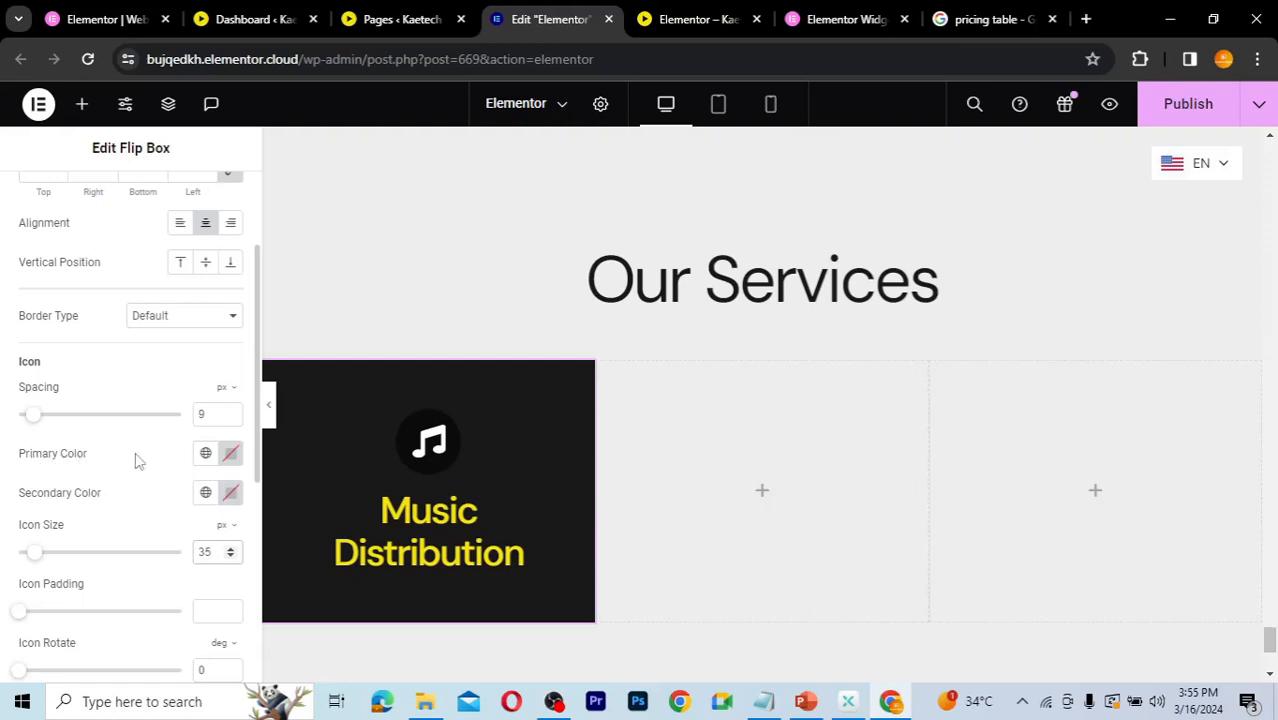
{"action": "left_click", "coordinate": [206, 455]}
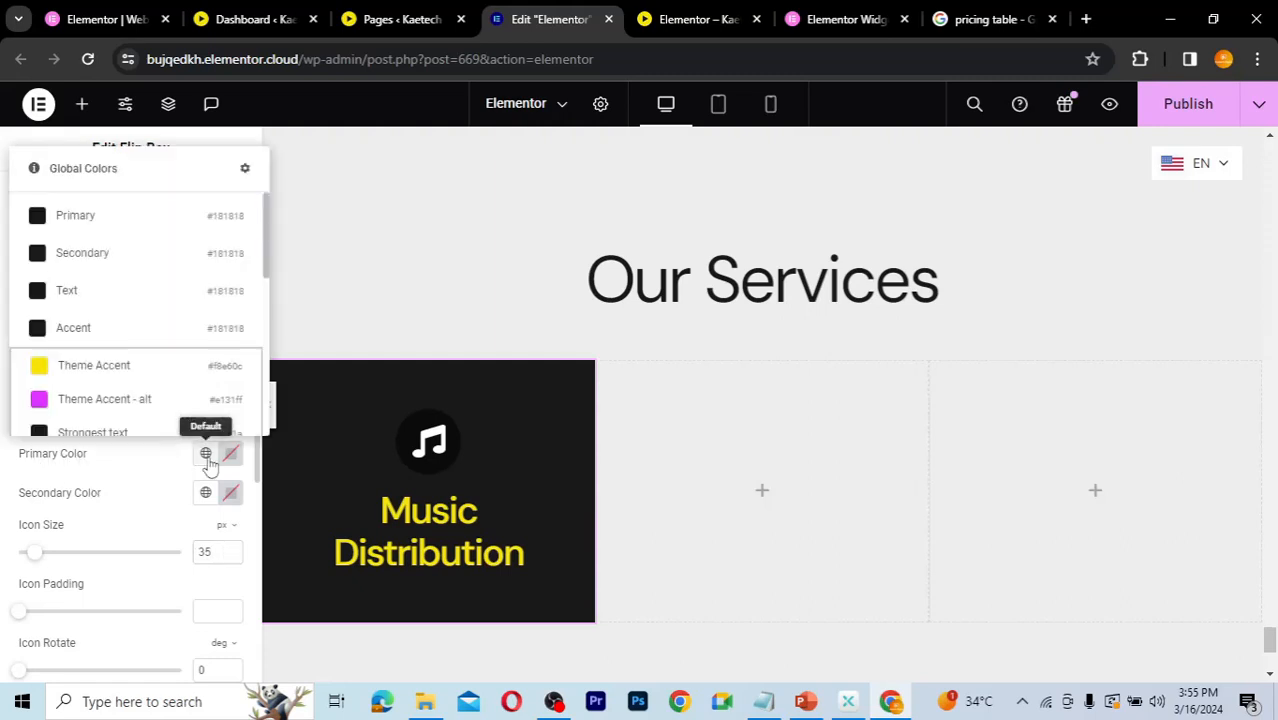
{"action": "left_click", "coordinate": [96, 374]}
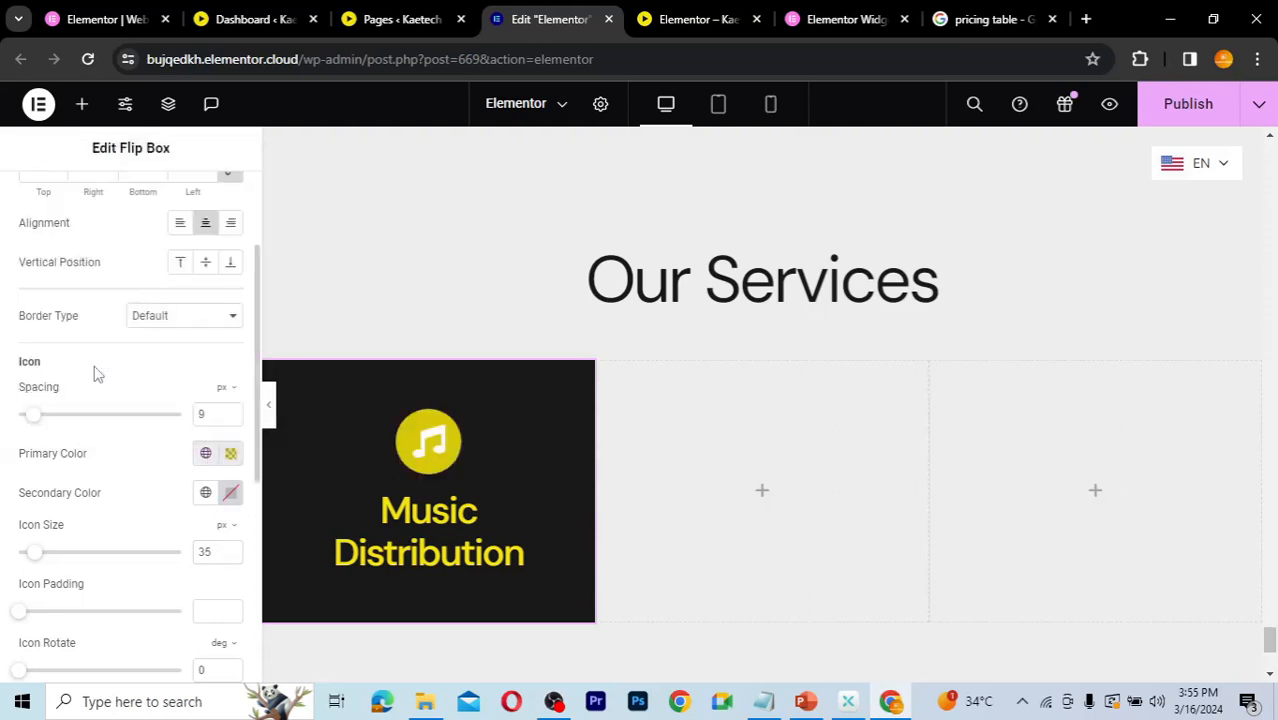
Step: Set the front icon's secondary color to the global Accent color
{"action": "left_click", "coordinate": [206, 500]}
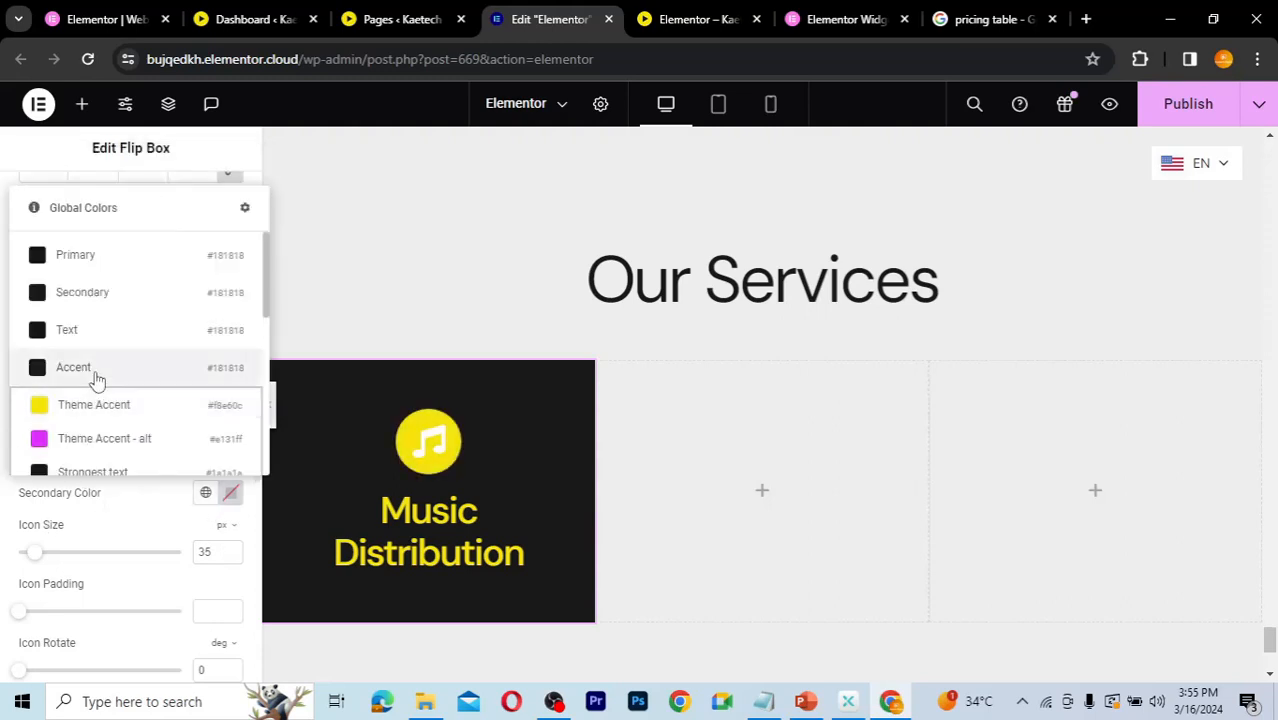
{"action": "left_click", "coordinate": [94, 372]}
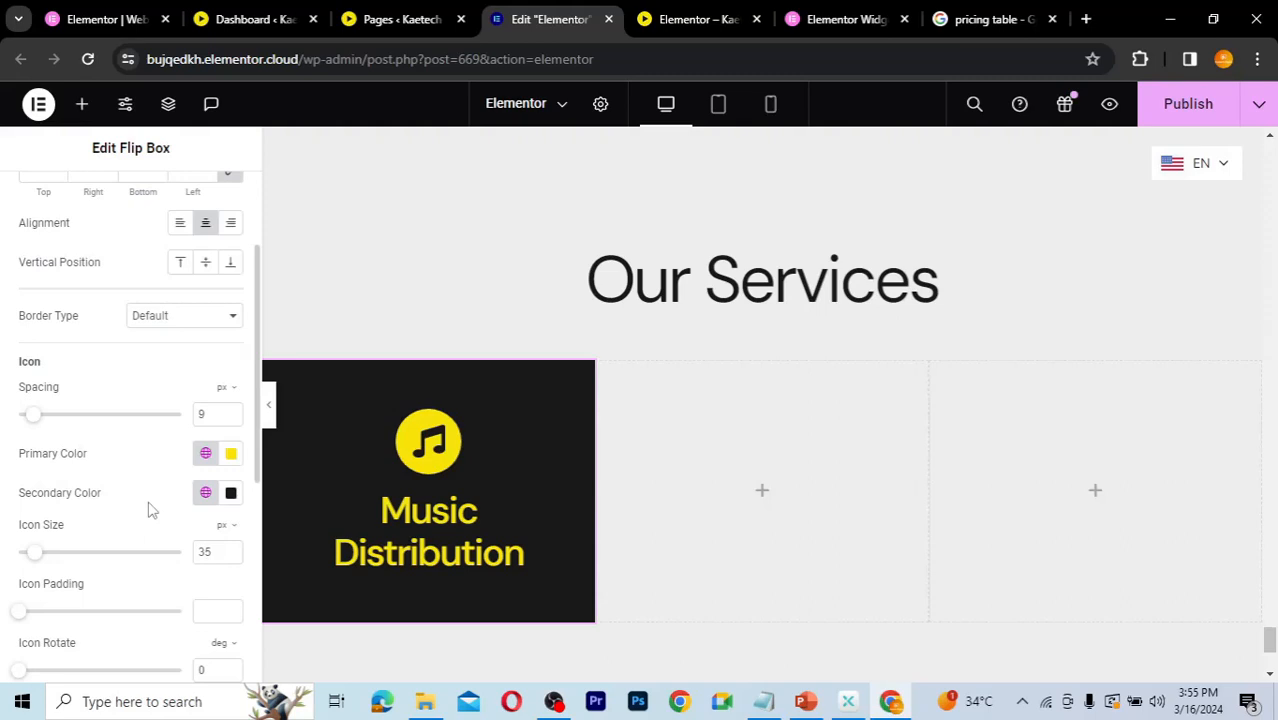
Step: Open the back side content and change its title to Music Distribution
{"action": "scroll", "coordinate": [150, 510], "scroll_direction": "up", "scroll_amount": 3}
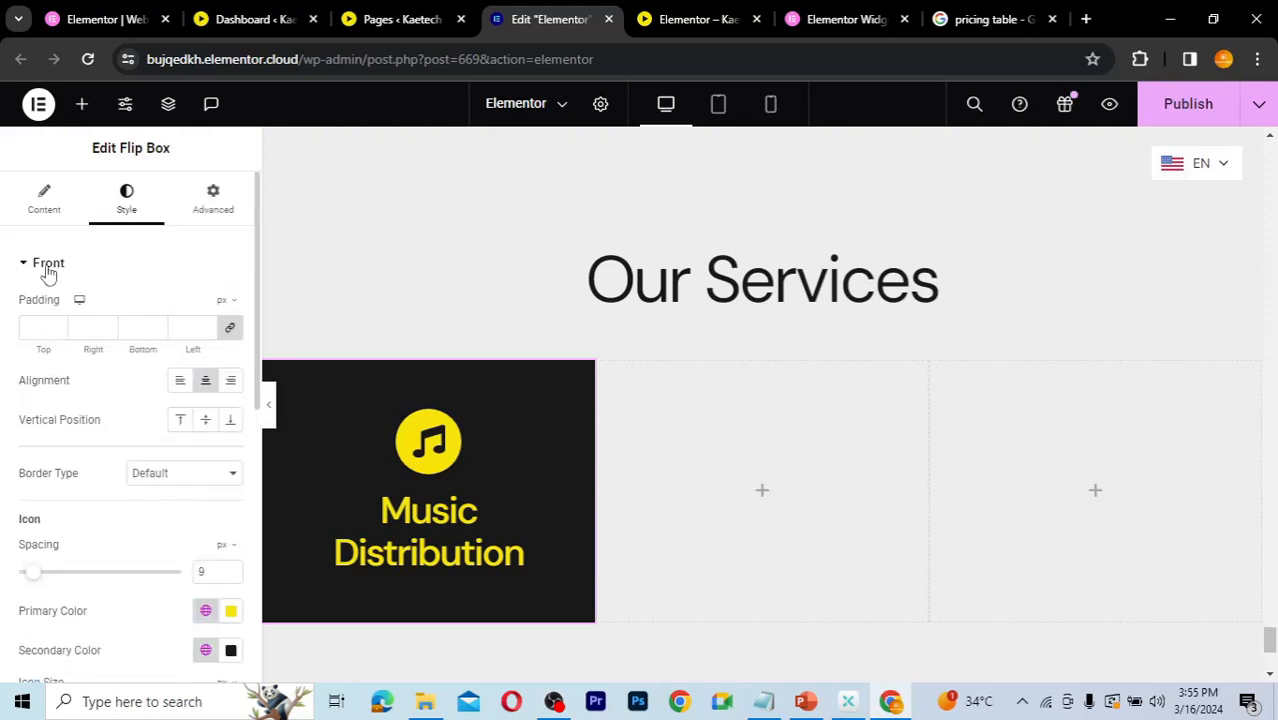
{"action": "left_click", "coordinate": [41, 212]}
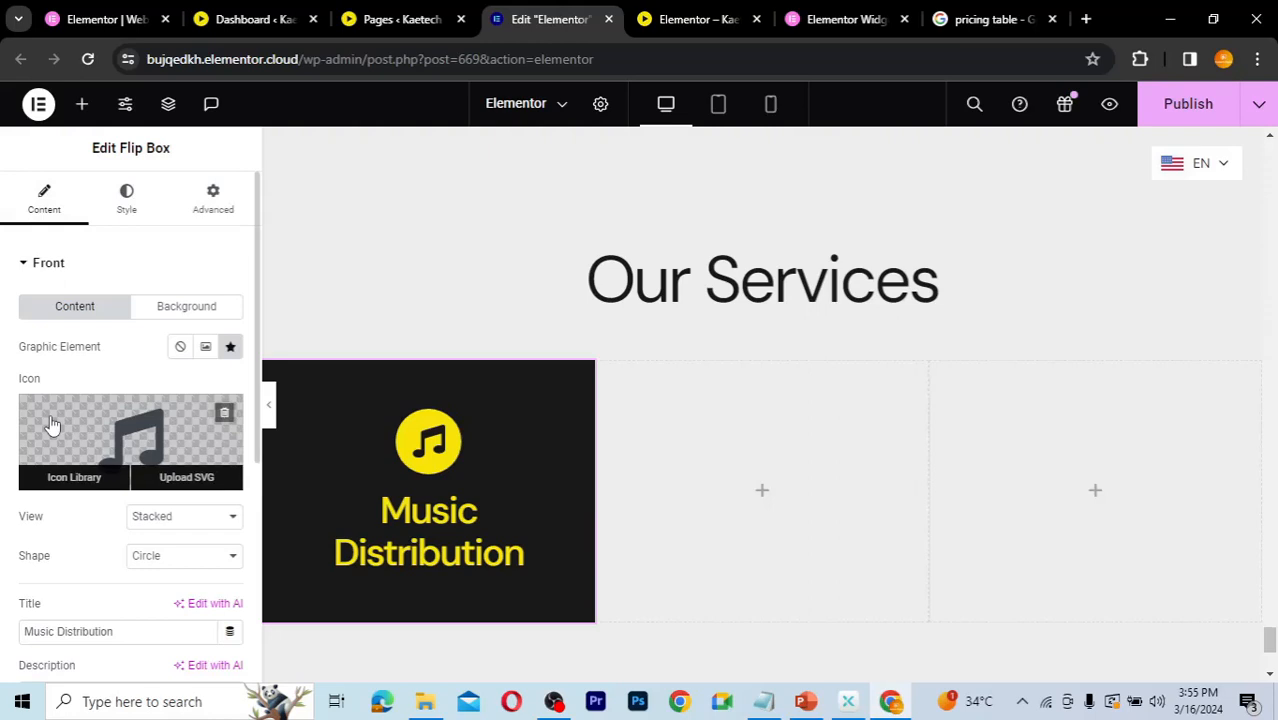
{"action": "left_click", "coordinate": [22, 265]}
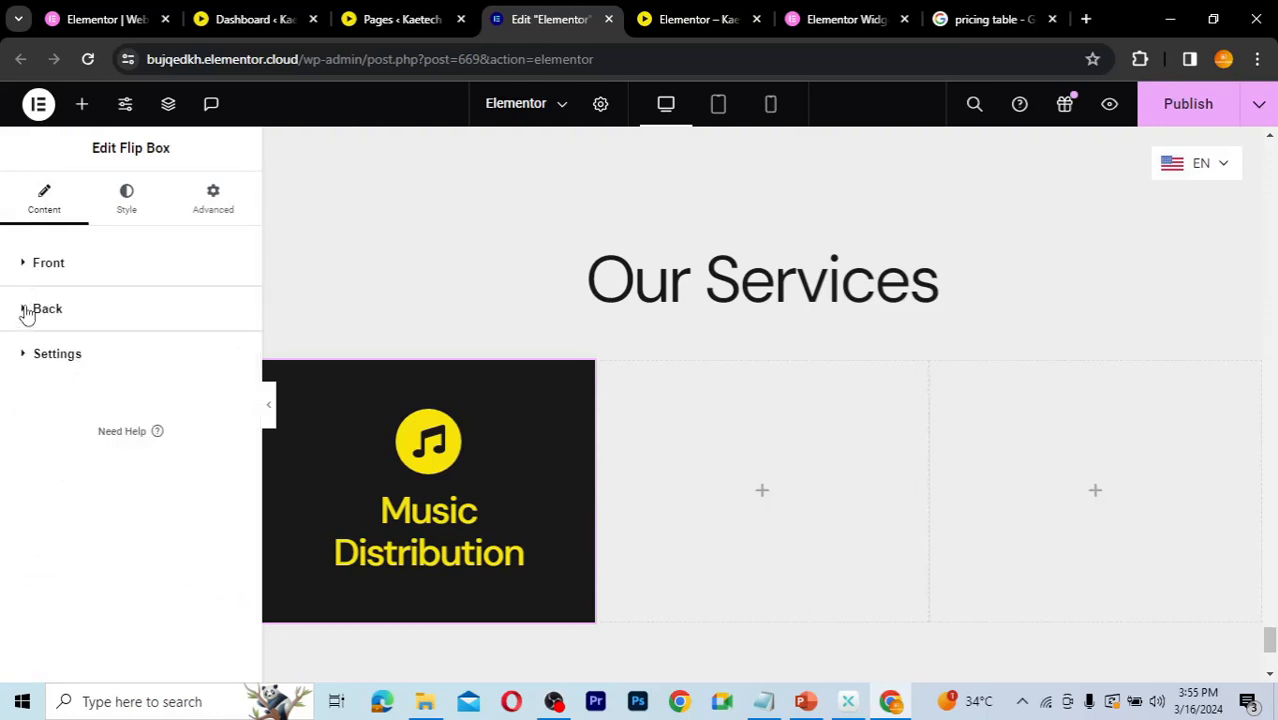
{"action": "left_click", "coordinate": [27, 312]}
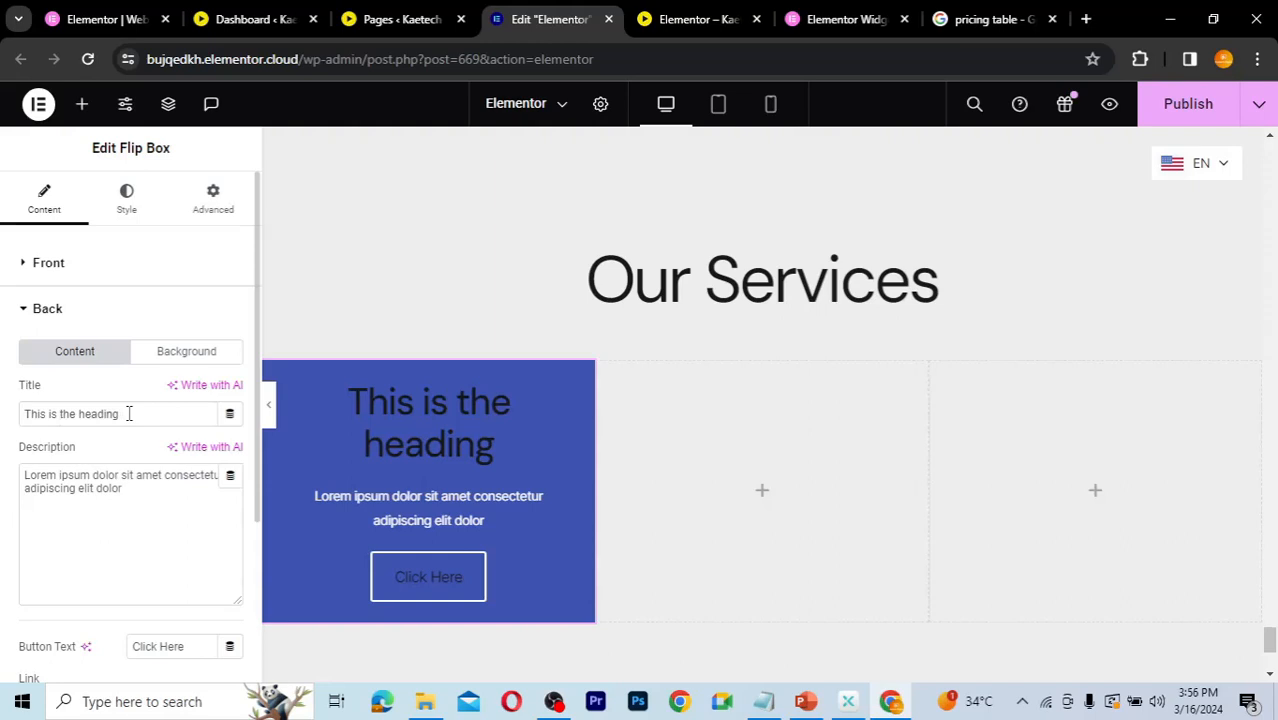
{"action": "left_click_drag", "start_coordinate": [128, 413], "coordinate": [3, 425]}
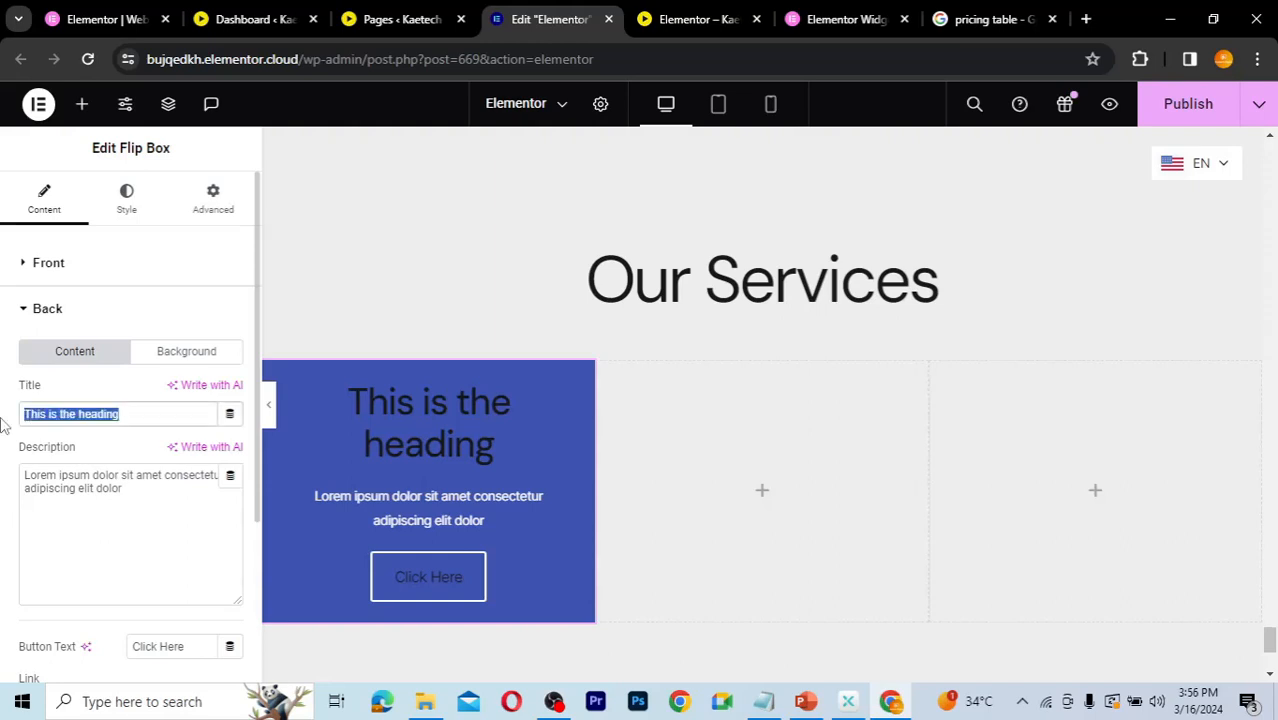
{"action": "type", "text": "M"}
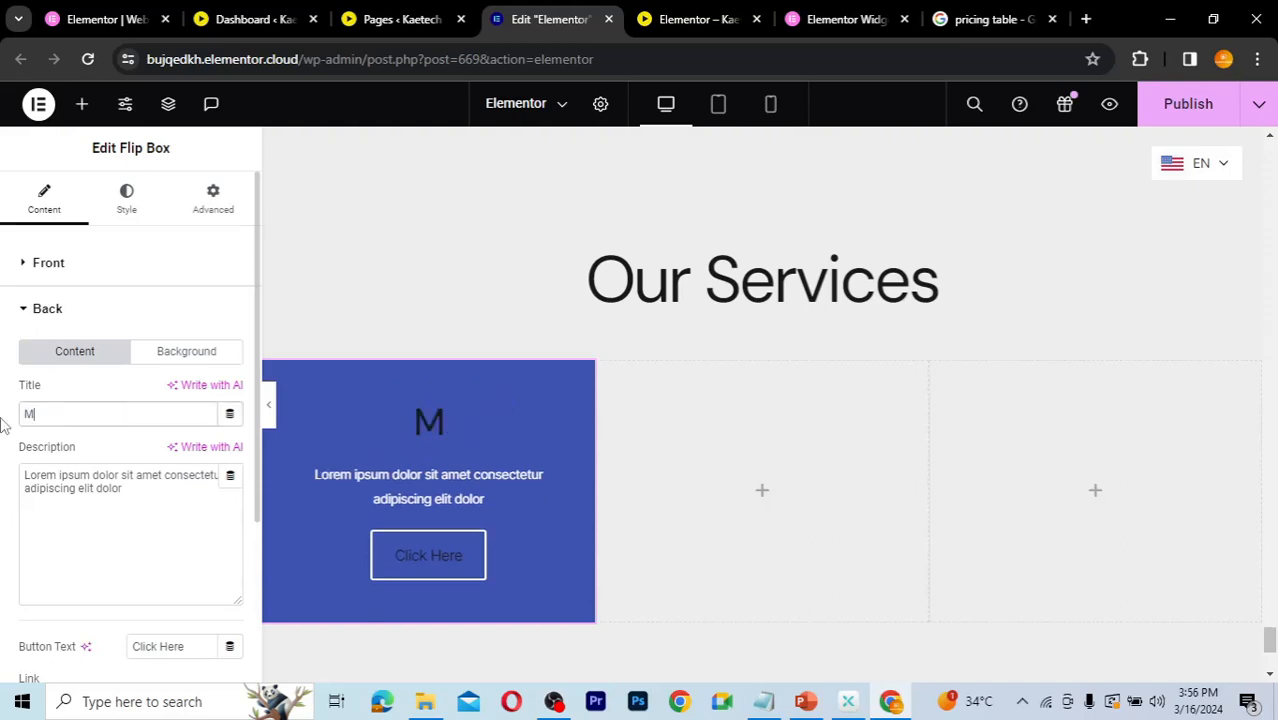
{"action": "type", "text": "usic "}
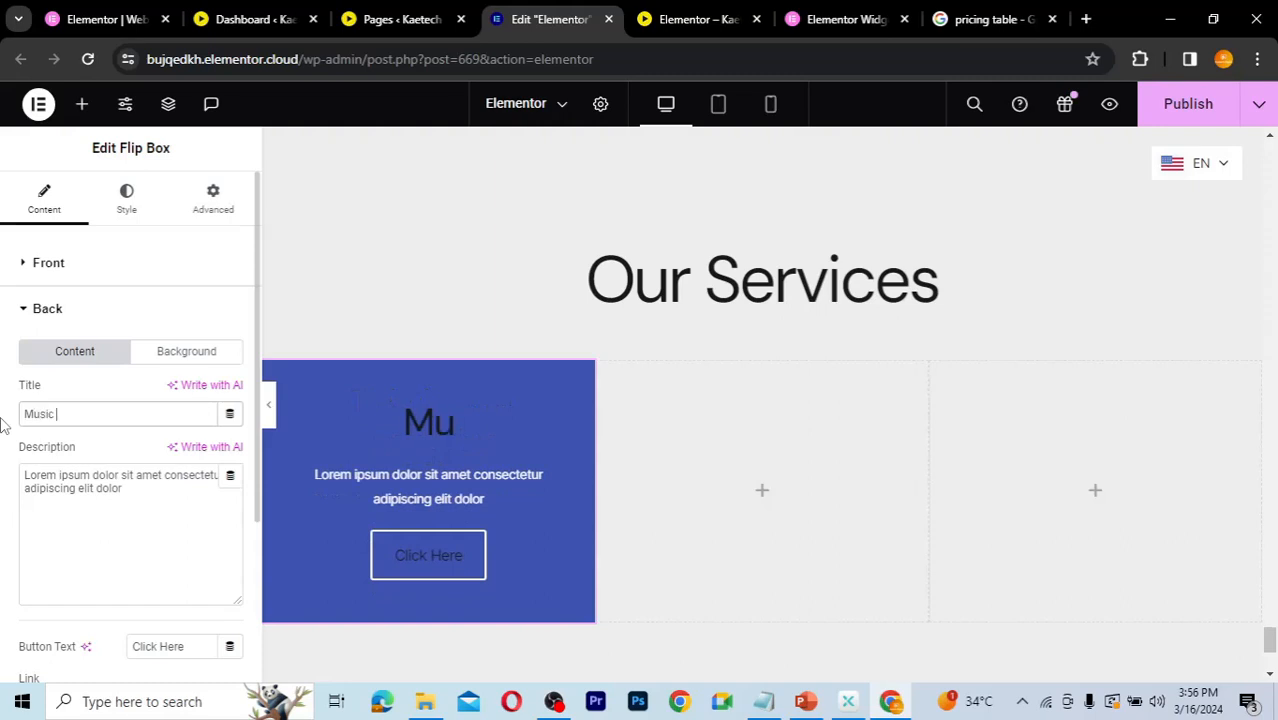
{"action": "type", "text": "Distribution"}
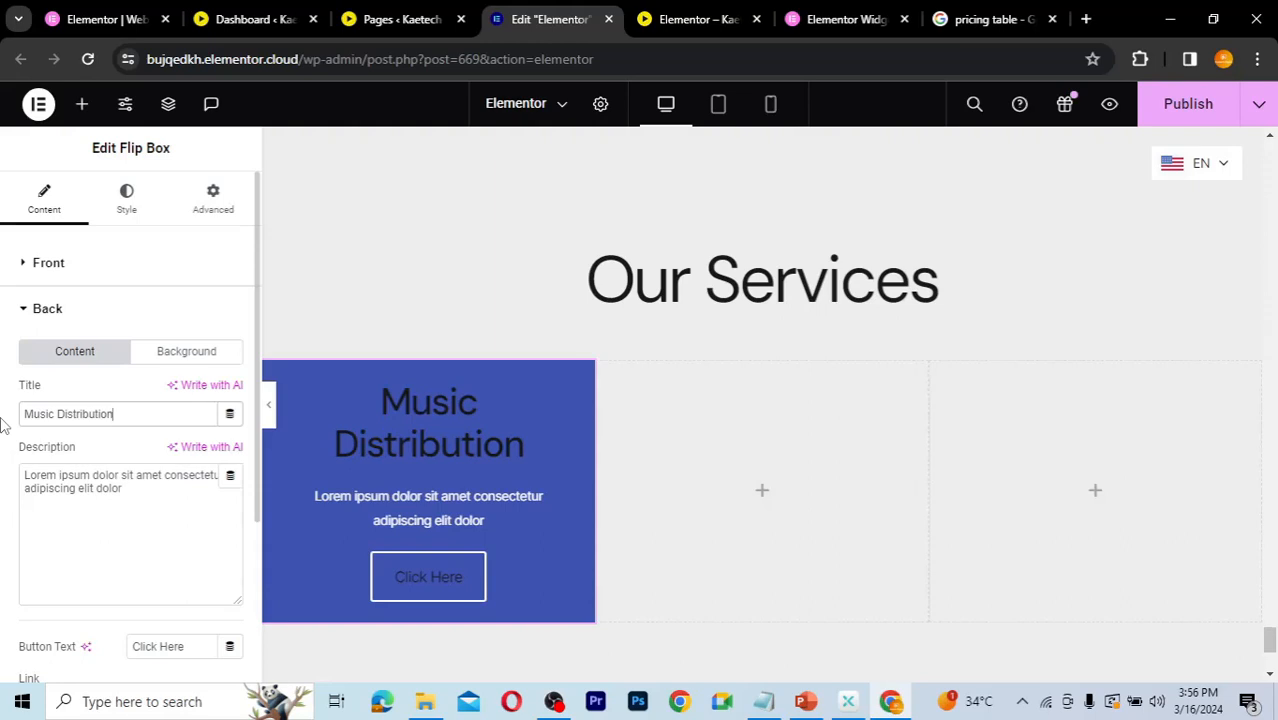
Step: Extend the back description so the placeholder sentence ends with a period and appears twice
{"action": "left_click", "coordinate": [128, 489]}
{"action": "key", "text": "ctrl+a"}
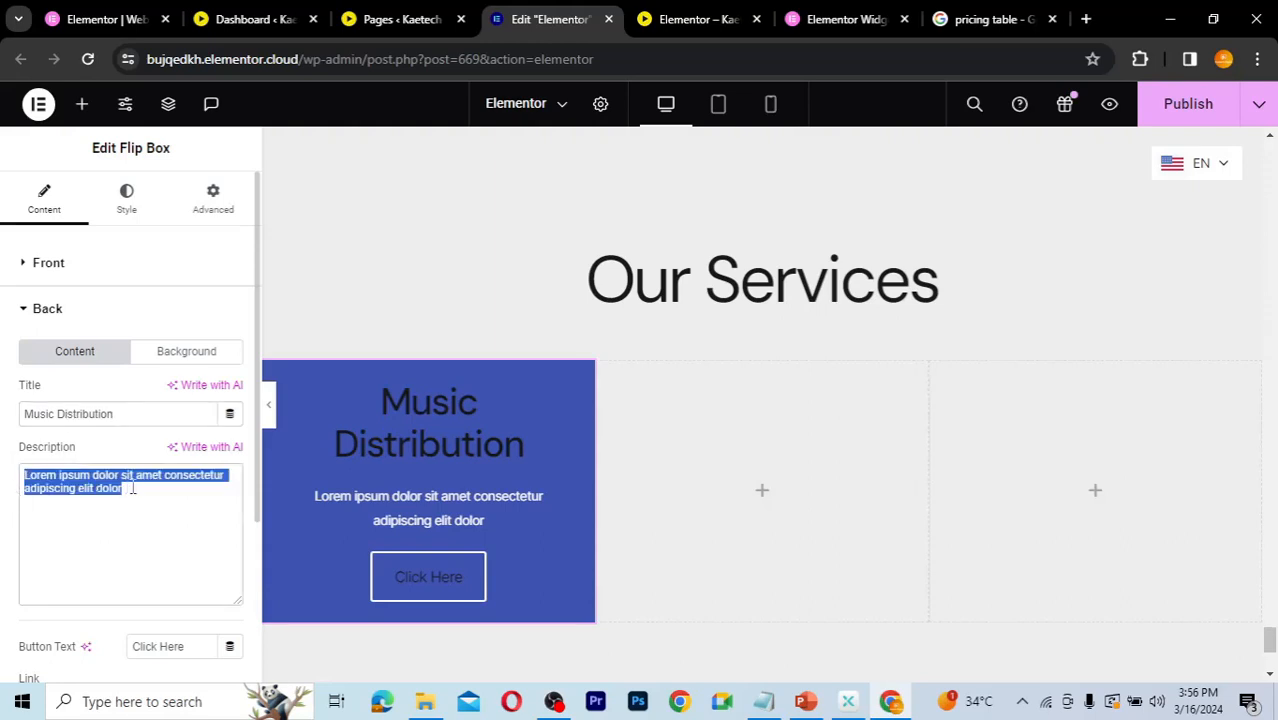
{"action": "left_click", "coordinate": [132, 488]}
{"action": "type", "text": "."}
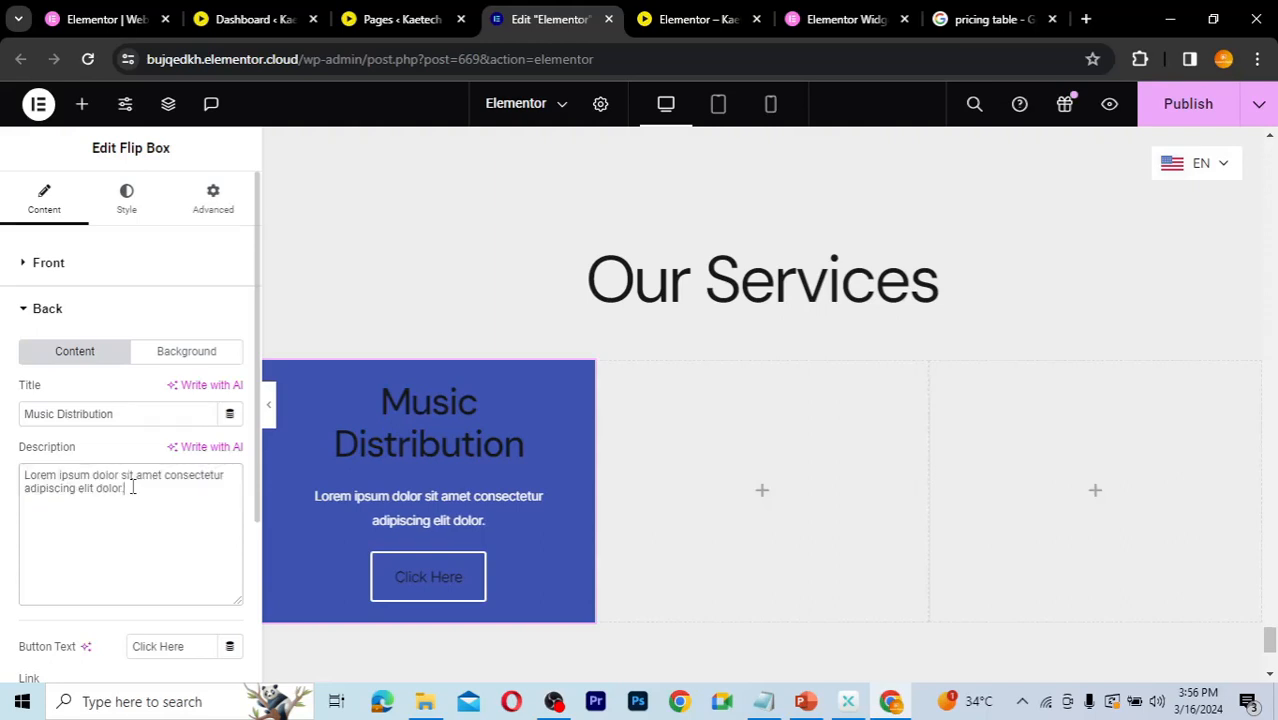
{"action": "key", "text": "ctrl+a"}
{"action": "key", "text": "ctrl+c"}
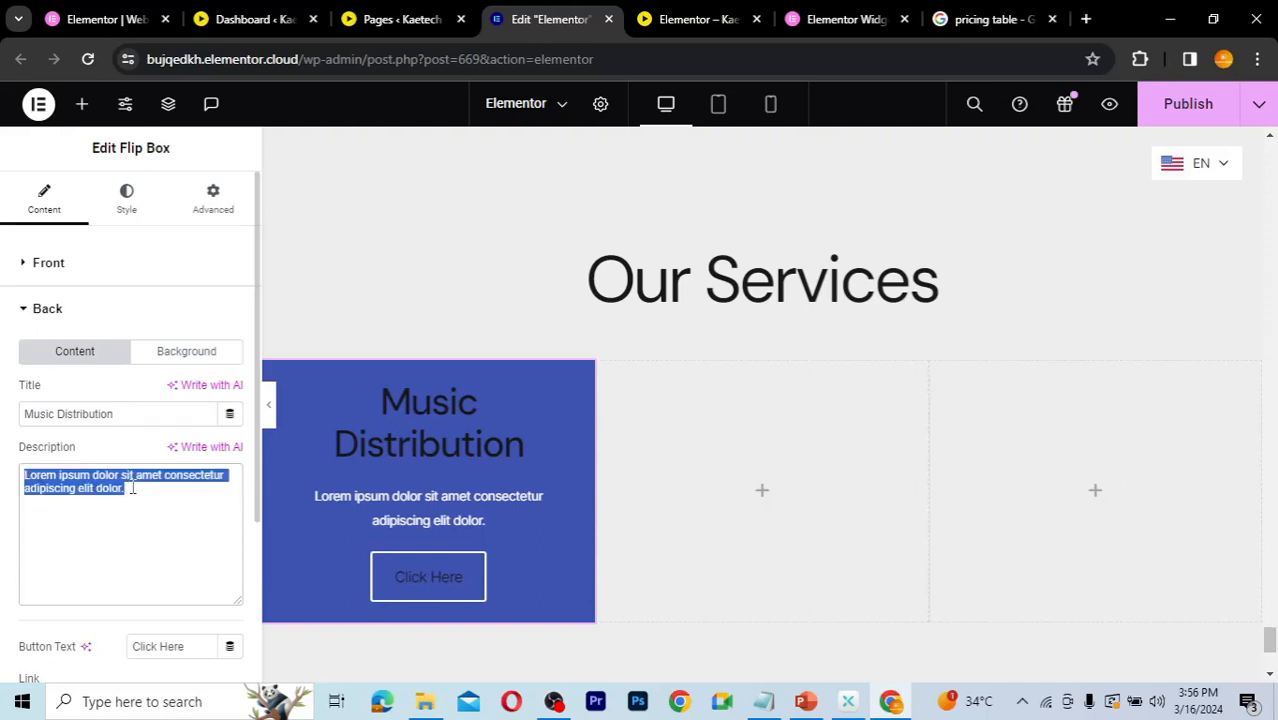
{"action": "left_click", "coordinate": [132, 488]}
{"action": "key", "text": "BackSpace"}
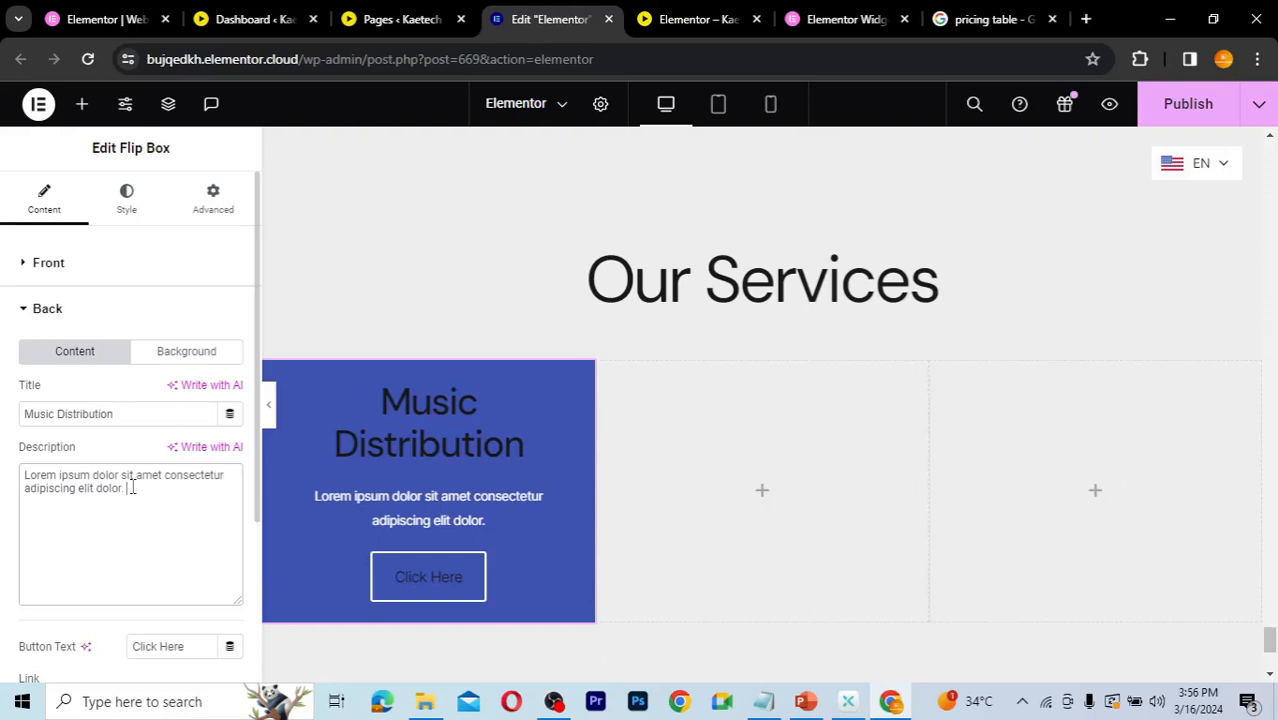
{"action": "key", "text": "ctrl+v"}
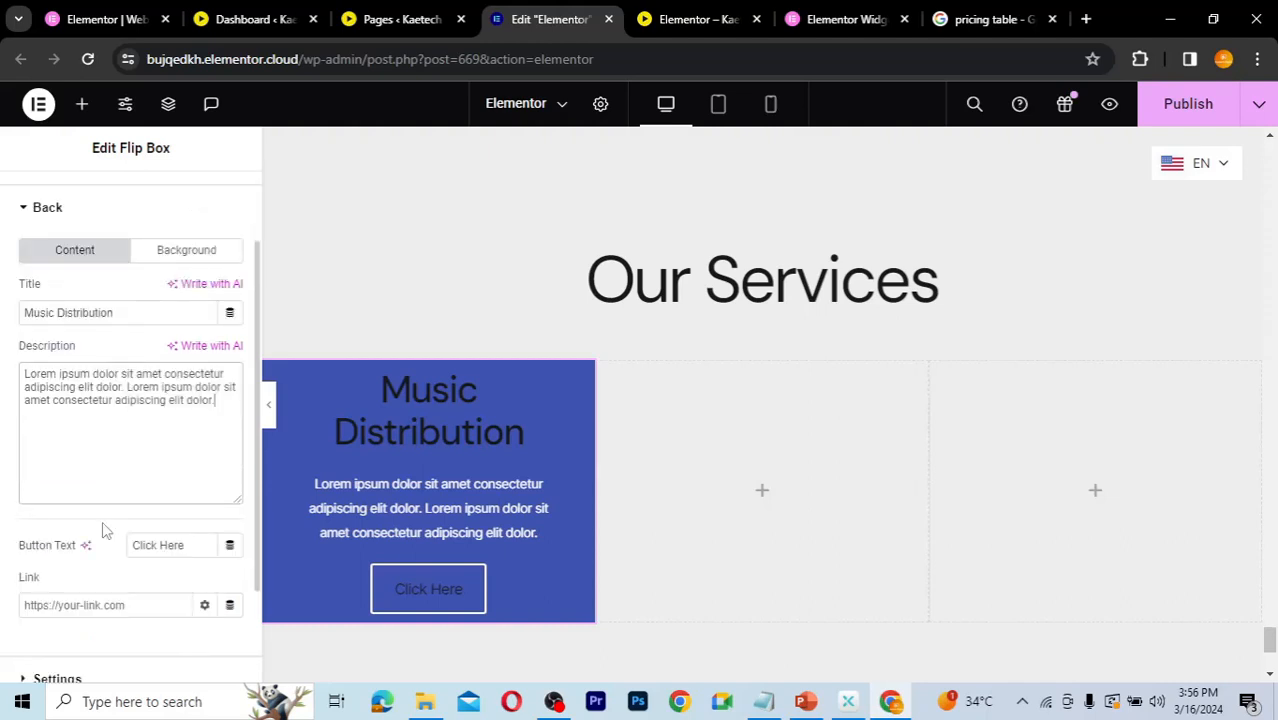
Step: Clear the back button text so no button is shown
{"action": "scroll", "coordinate": [102, 521], "scroll_direction": "down", "scroll_amount": 2}
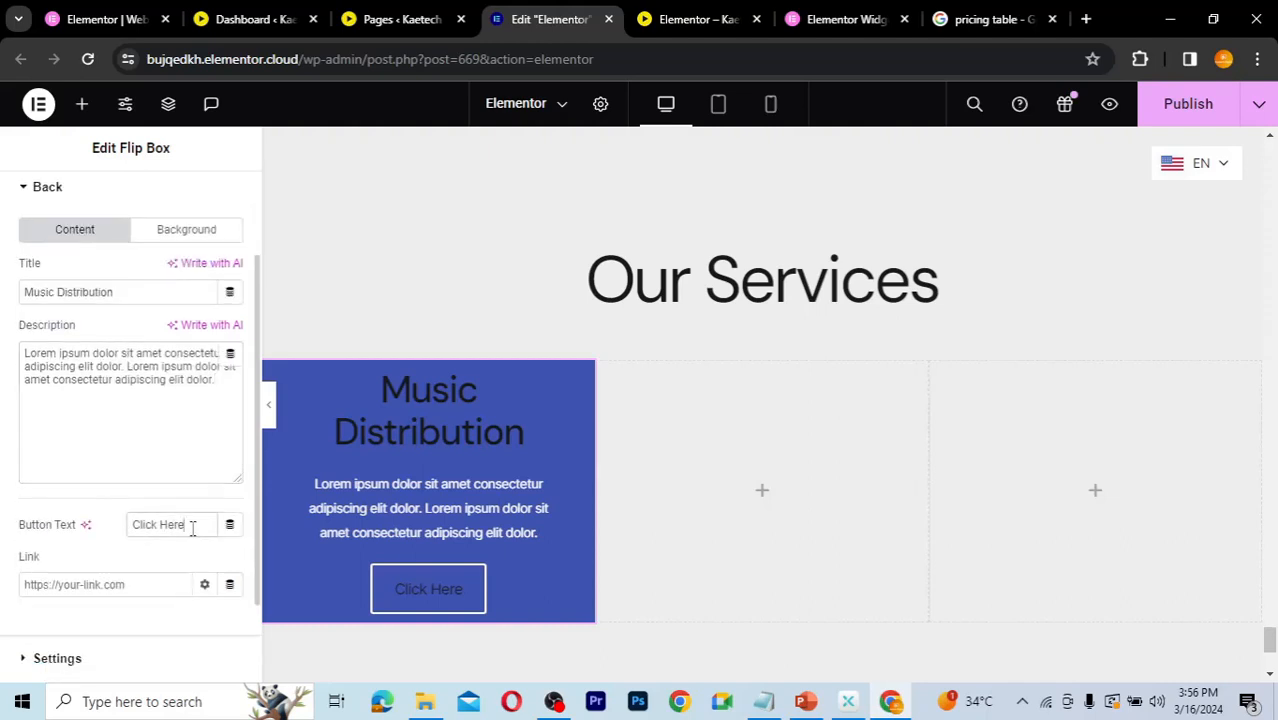
{"action": "left_click_drag", "start_coordinate": [185, 525], "coordinate": [129, 522]}
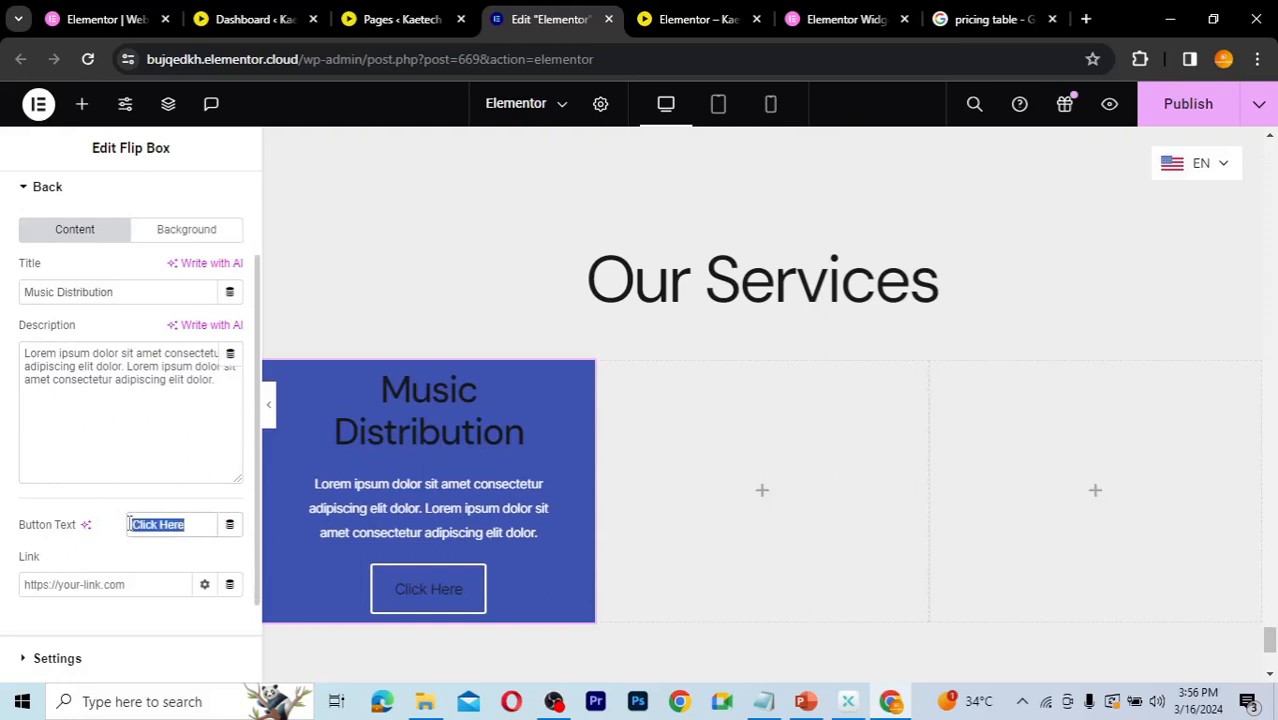
{"action": "key", "text": "BackSpace"}
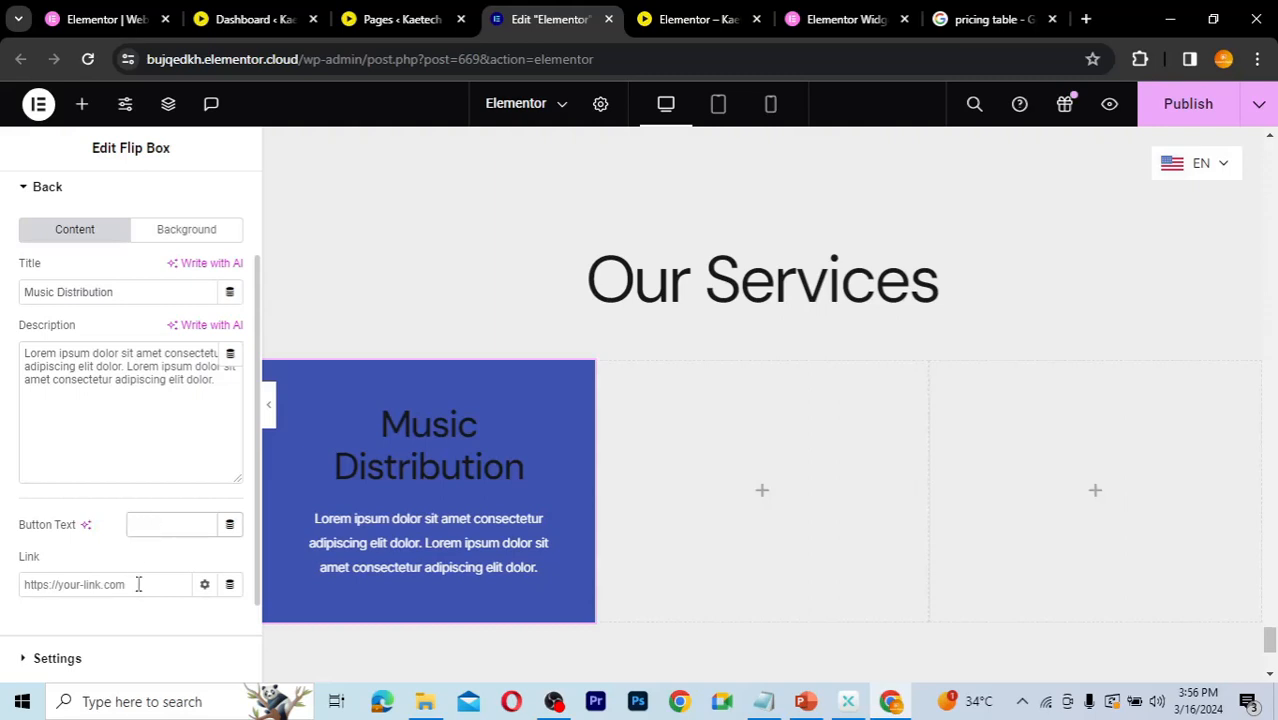
{"action": "left_click", "coordinate": [51, 585]}
Step: Review the back side style settings for the title and description
{"action": "scroll", "coordinate": [143, 593], "scroll_direction": "down", "scroll_amount": 2}
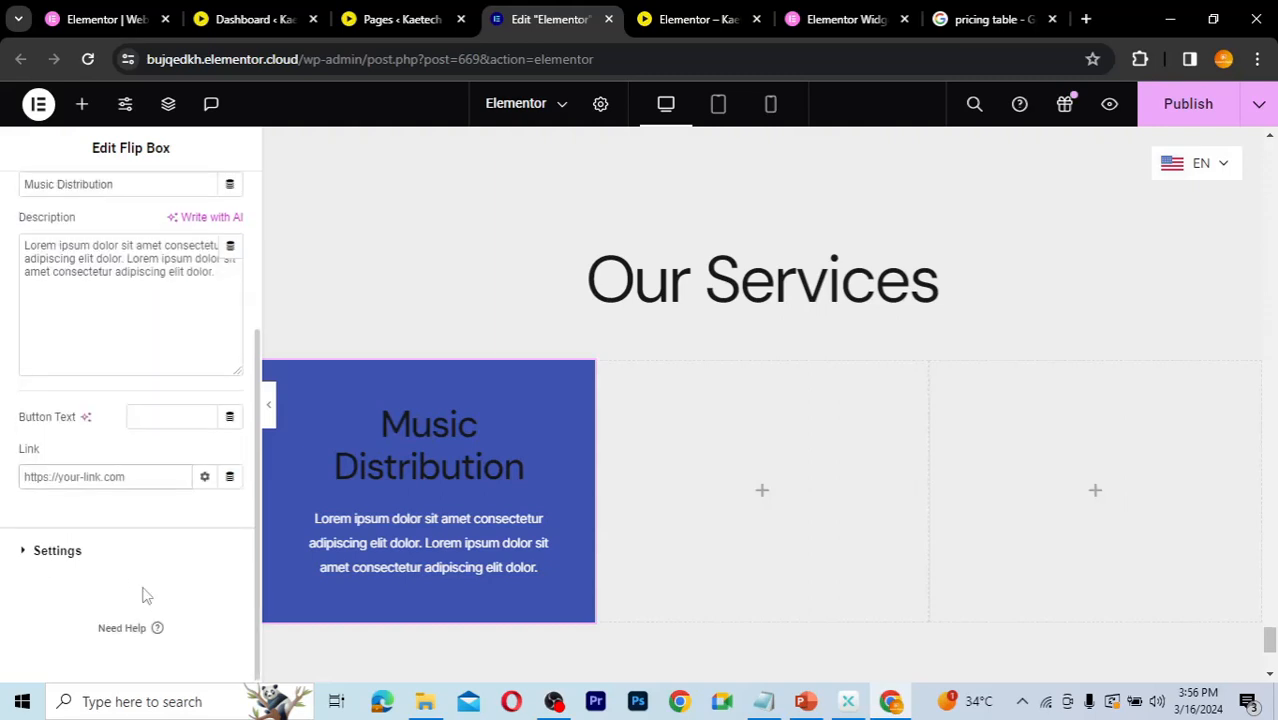
{"action": "scroll", "coordinate": [143, 590], "scroll_direction": "up", "scroll_amount": 4}
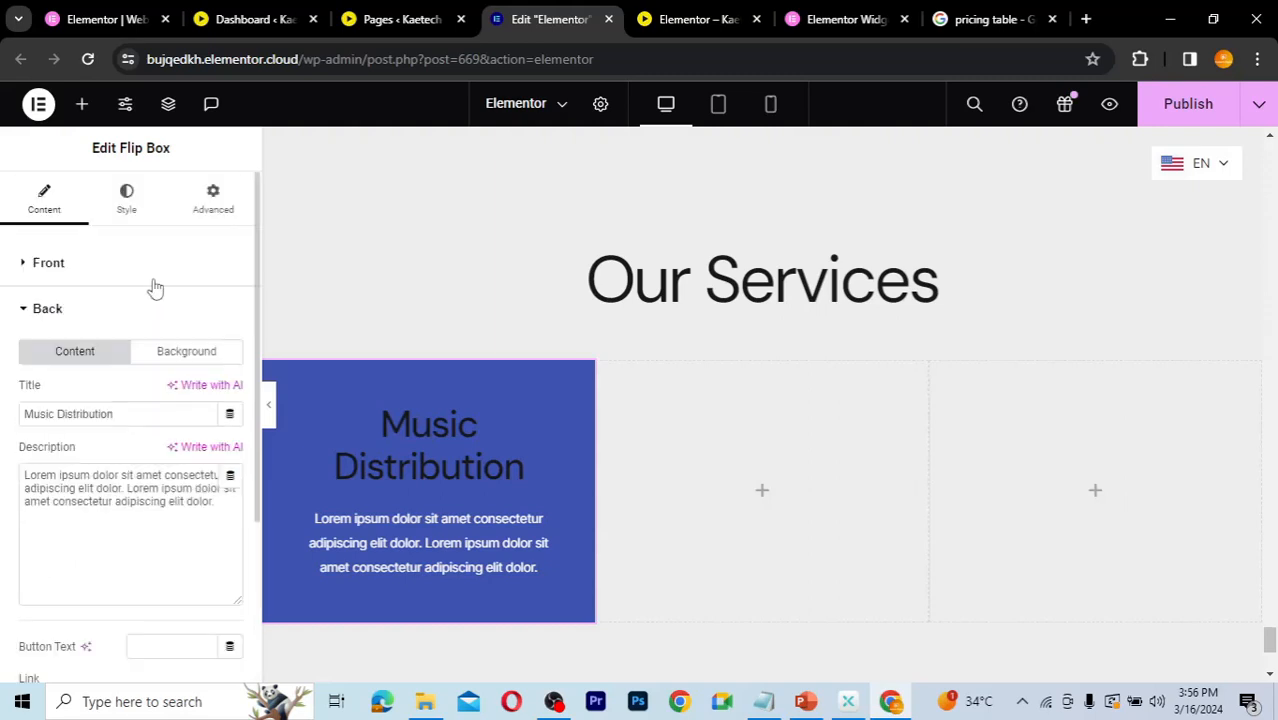
{"action": "left_click", "coordinate": [126, 200]}
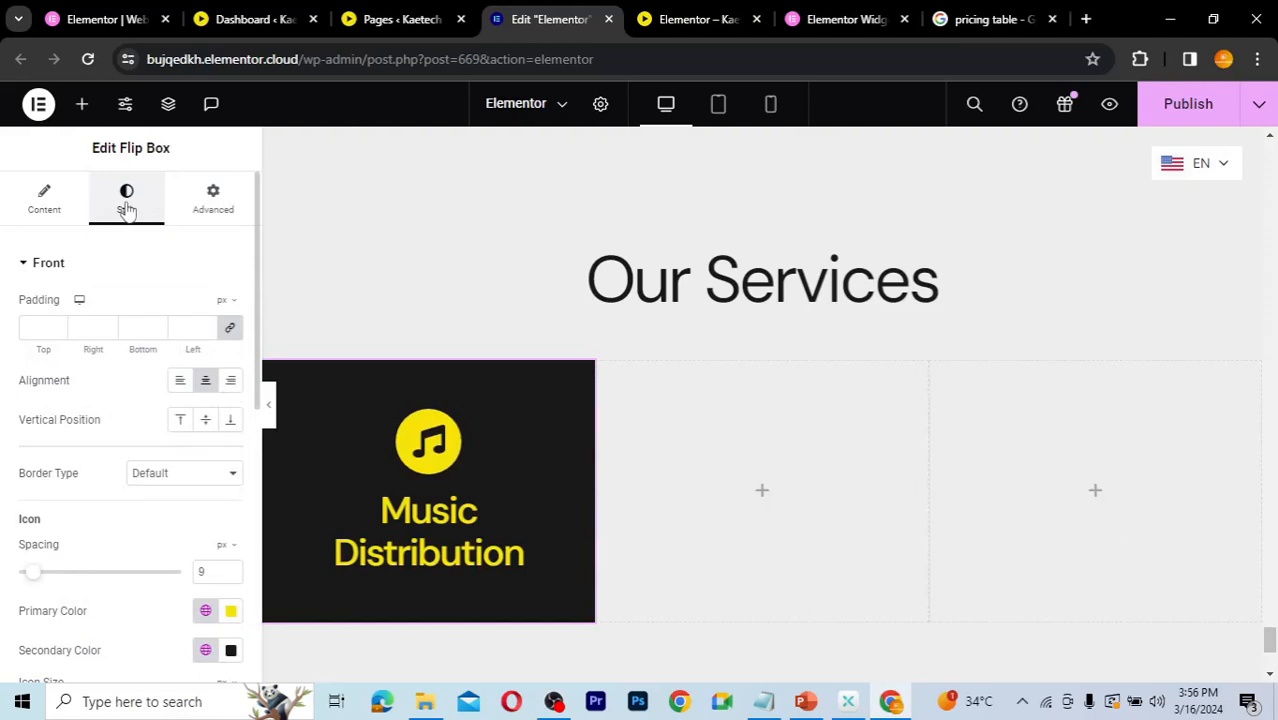
{"action": "left_click", "coordinate": [25, 268]}
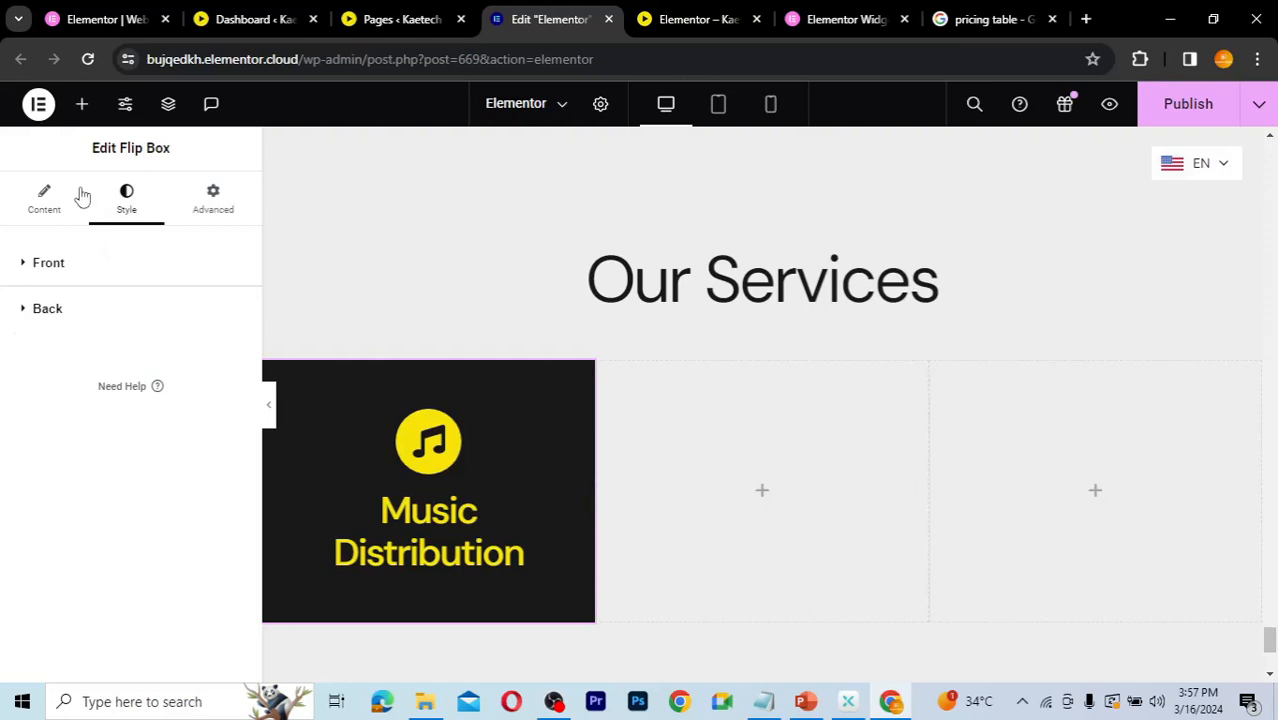
{"action": "left_click", "coordinate": [25, 310]}
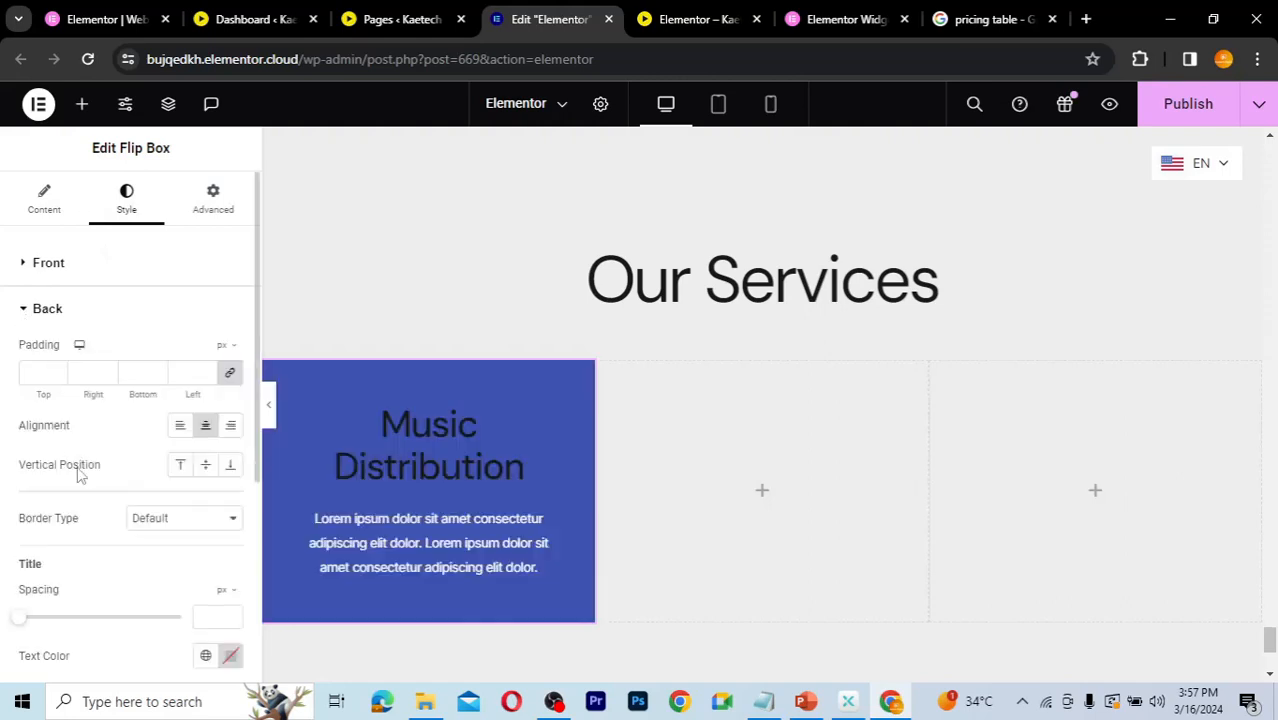
{"action": "scroll", "coordinate": [78, 468], "scroll_direction": "down", "scroll_amount": 3}
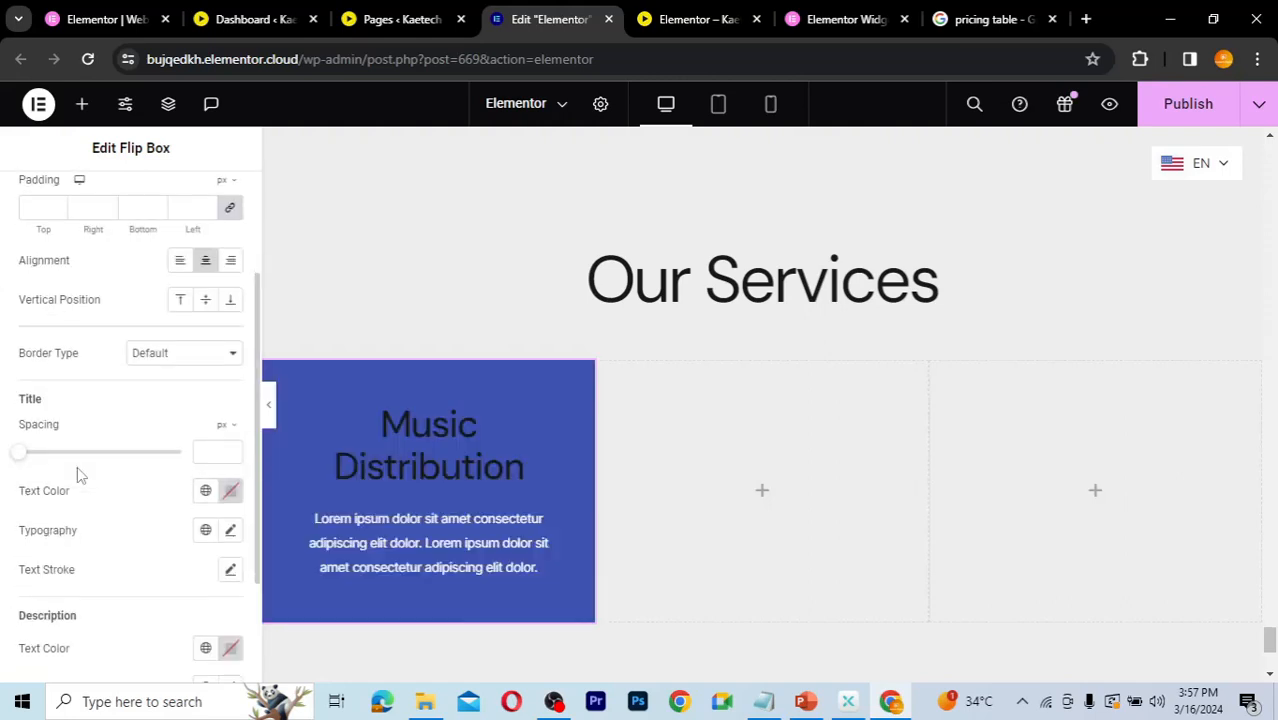
{"action": "scroll", "coordinate": [77, 466], "scroll_direction": "down", "scroll_amount": 2}
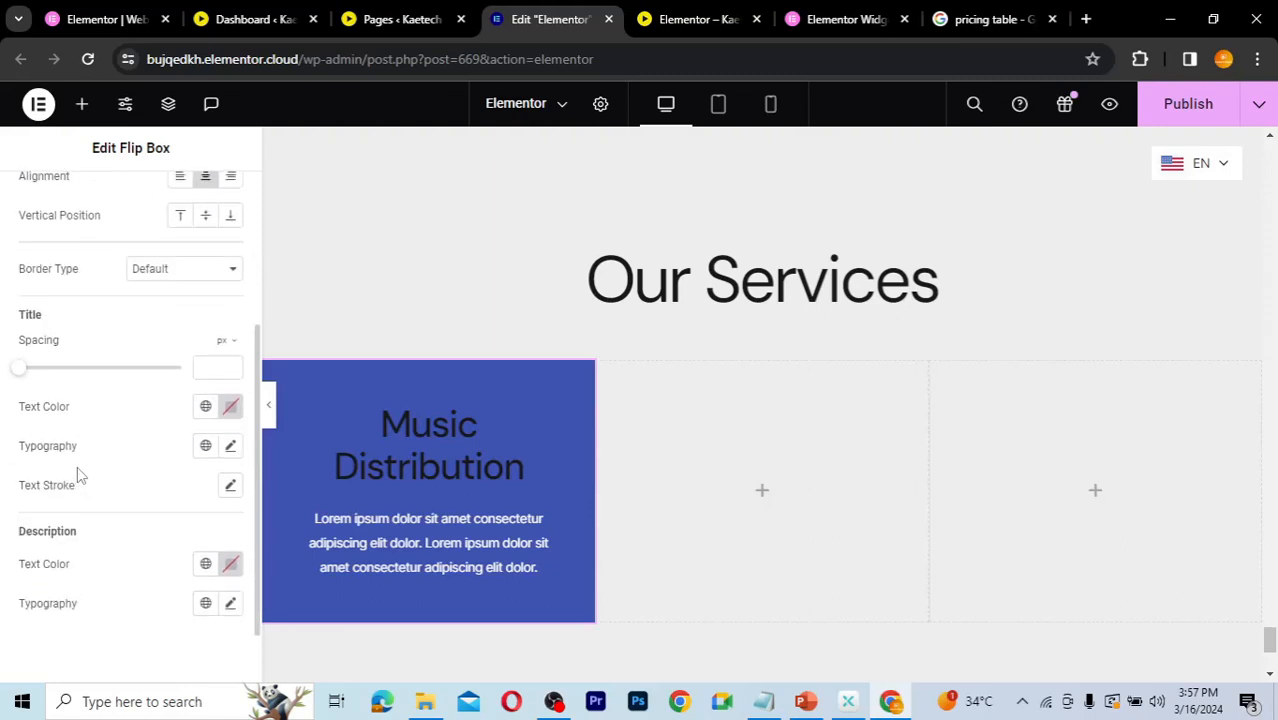
{"action": "scroll", "coordinate": [77, 466], "scroll_direction": "up", "scroll_amount": 4}
{"action": "scroll", "coordinate": [77, 466], "scroll_direction": "down", "scroll_amount": 2}
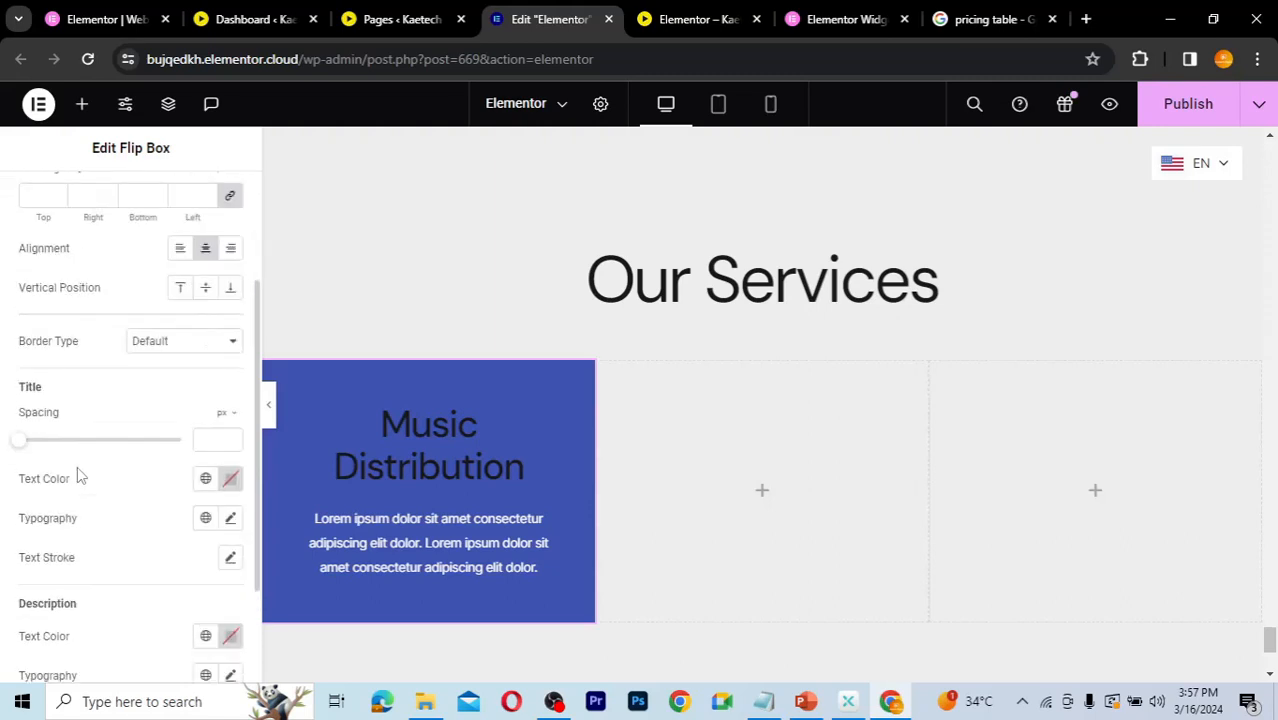
{"action": "scroll", "coordinate": [77, 466], "scroll_direction": "down", "scroll_amount": 2}
{"action": "scroll", "coordinate": [77, 466], "scroll_direction": "up", "scroll_amount": 5}
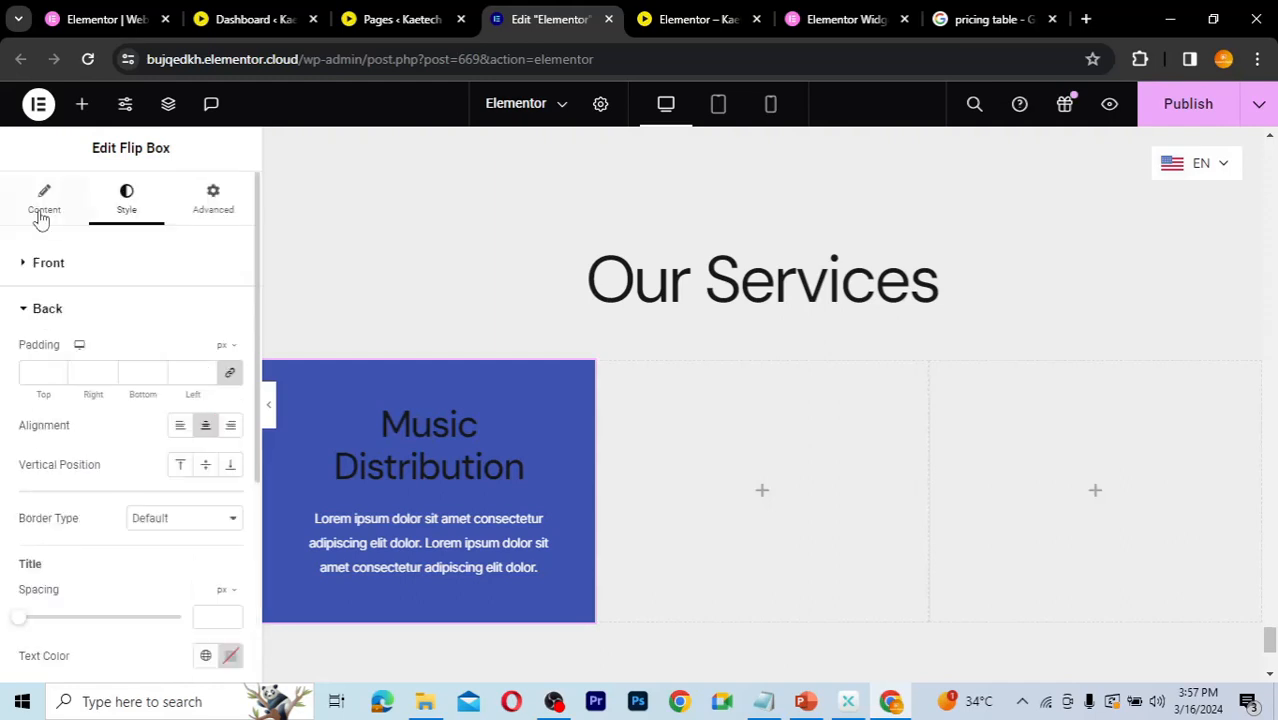
Step: Give the back side a classic background colored with the global Theme Accent
{"action": "left_click", "coordinate": [40, 214]}
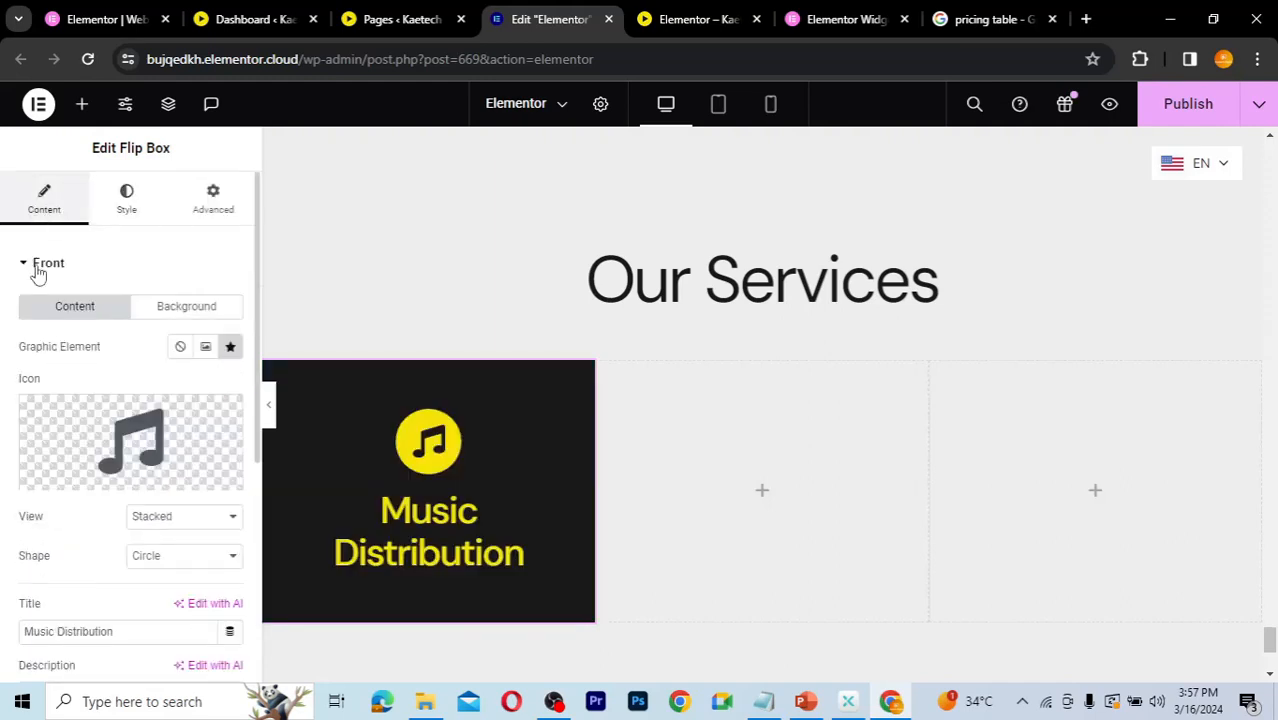
{"action": "left_click", "coordinate": [24, 263]}
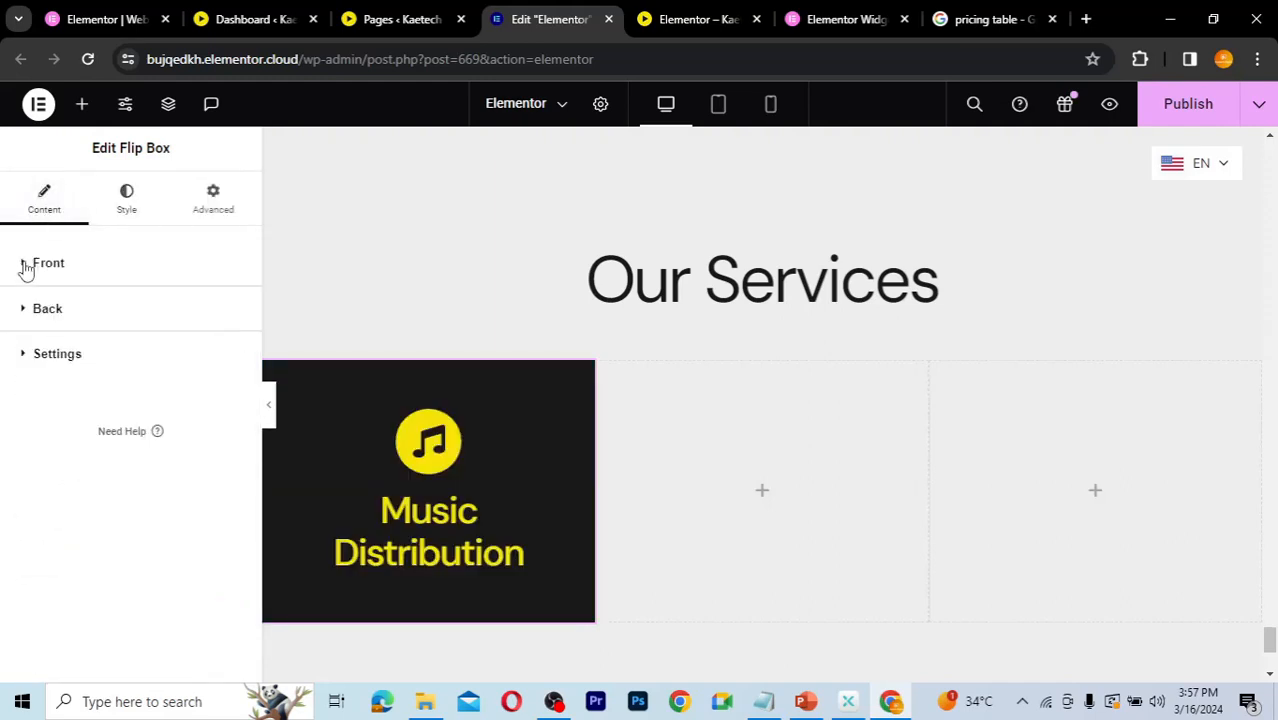
{"action": "left_click", "coordinate": [22, 311]}
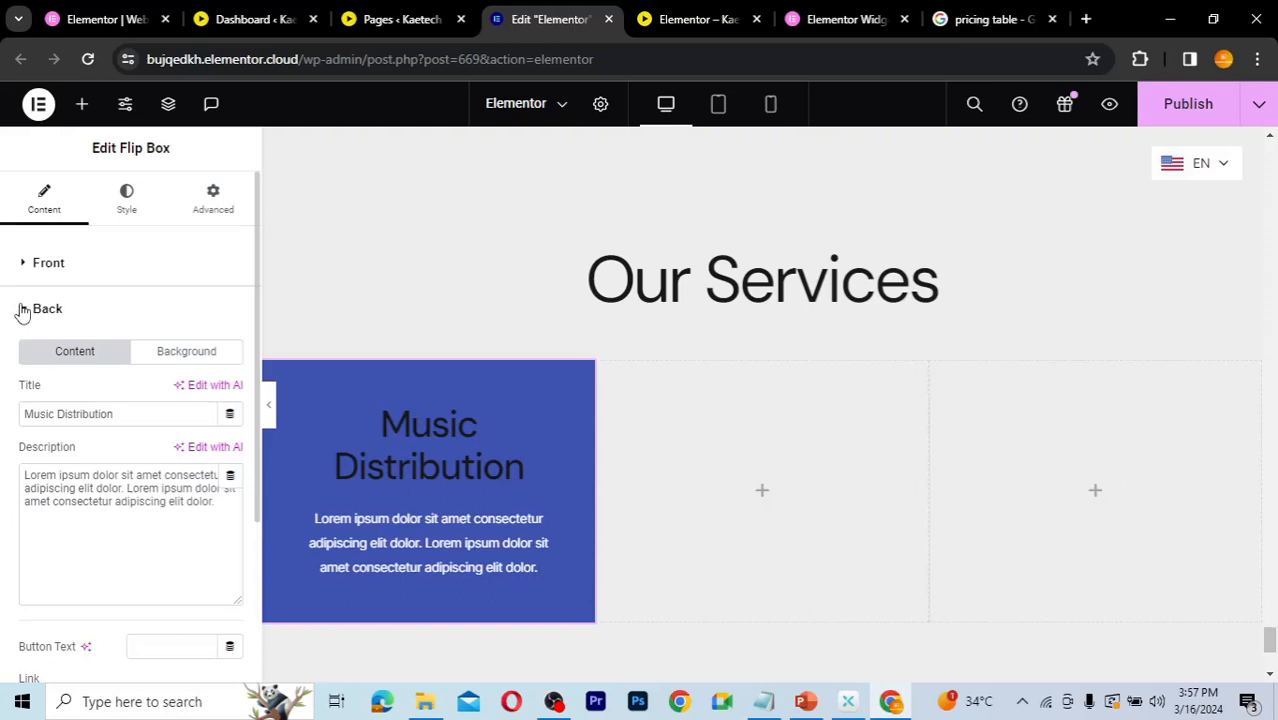
{"action": "left_click", "coordinate": [176, 358]}
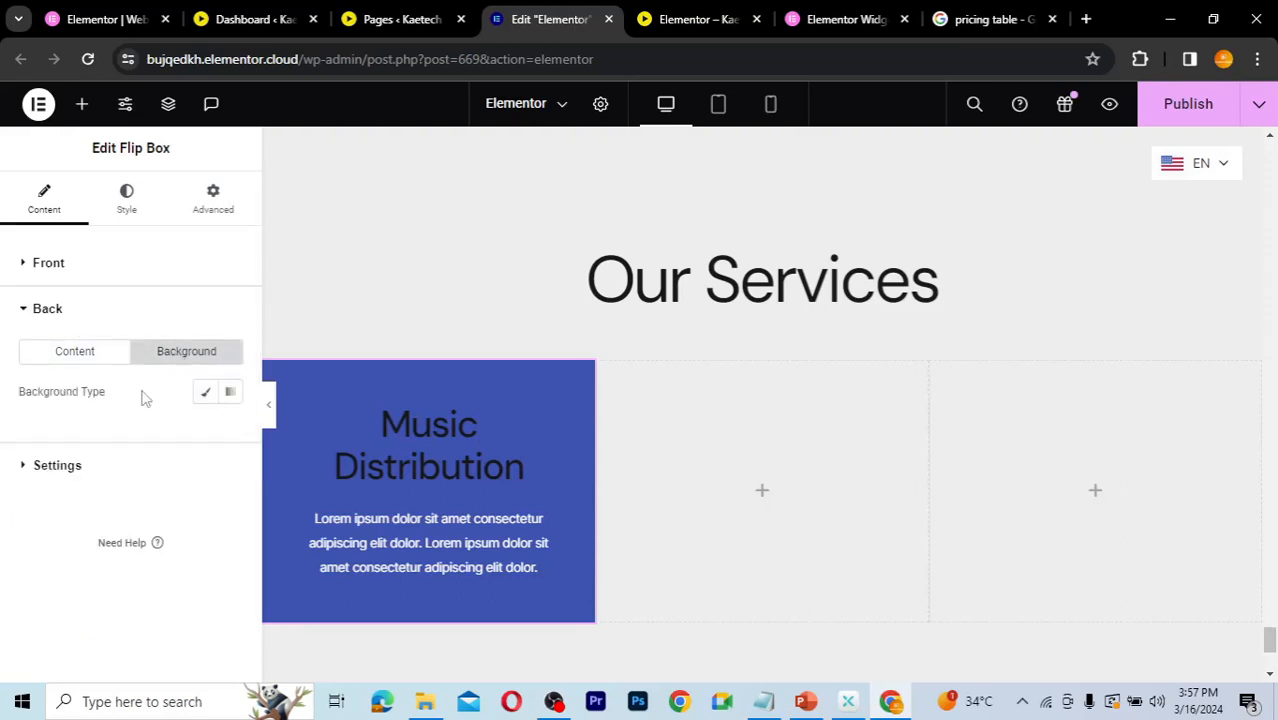
{"action": "left_click", "coordinate": [206, 395]}
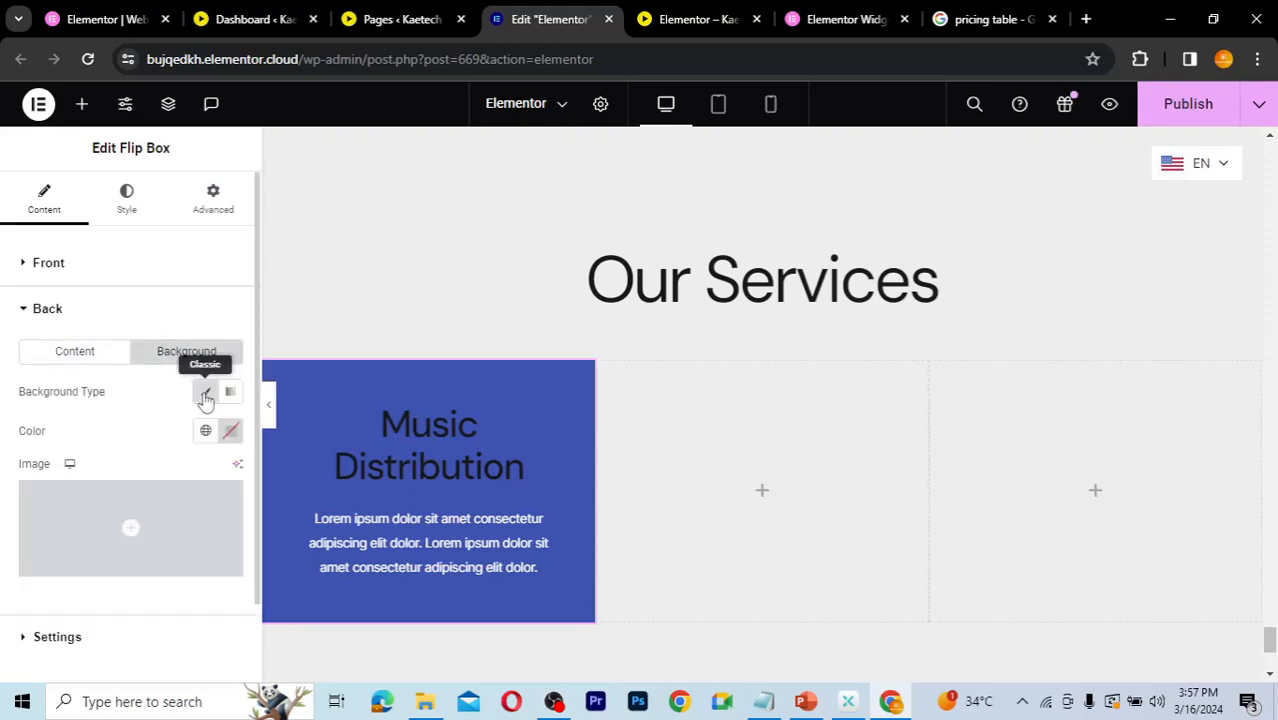
{"action": "left_click", "coordinate": [205, 430]}
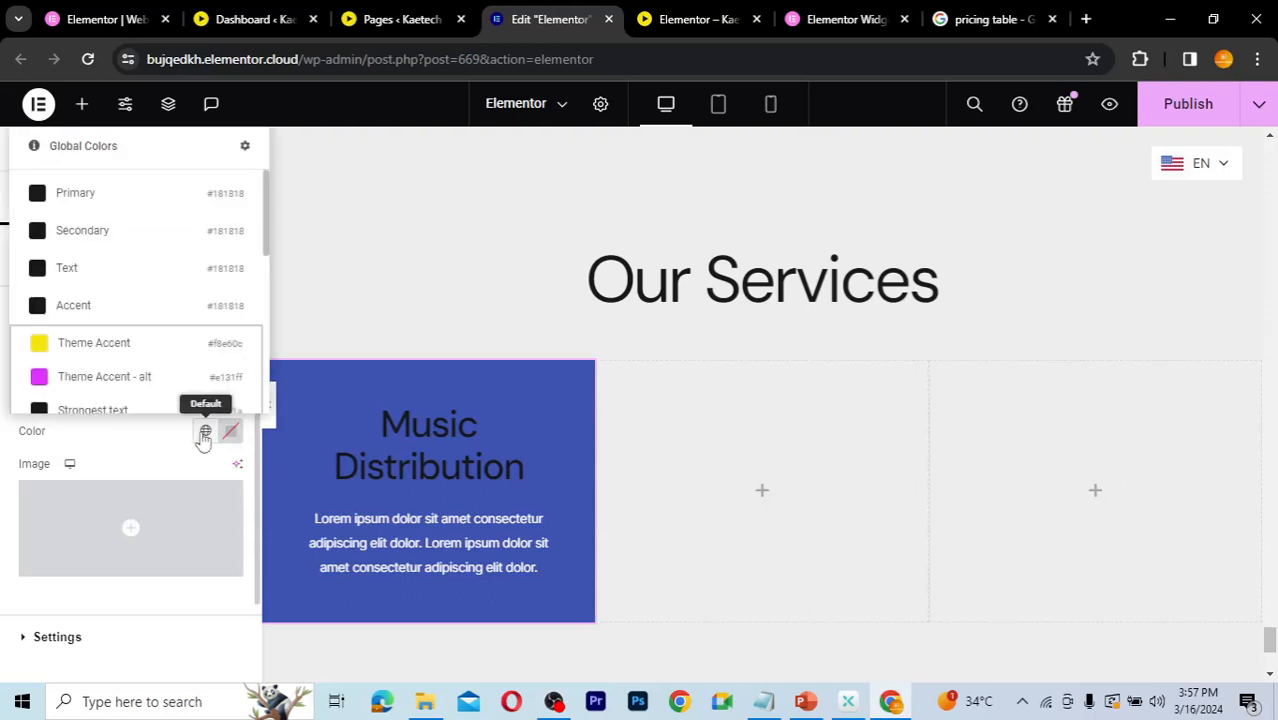
{"action": "left_click", "coordinate": [84, 350]}
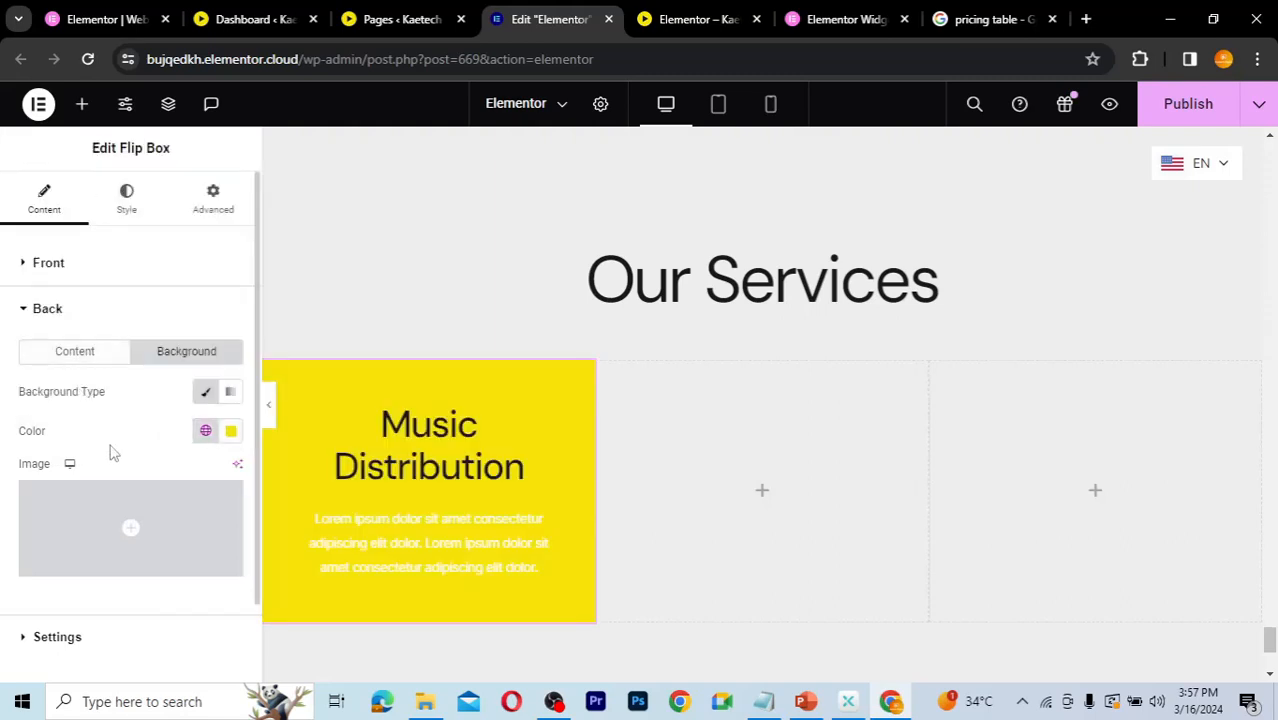
{"action": "left_click", "coordinate": [128, 200]}
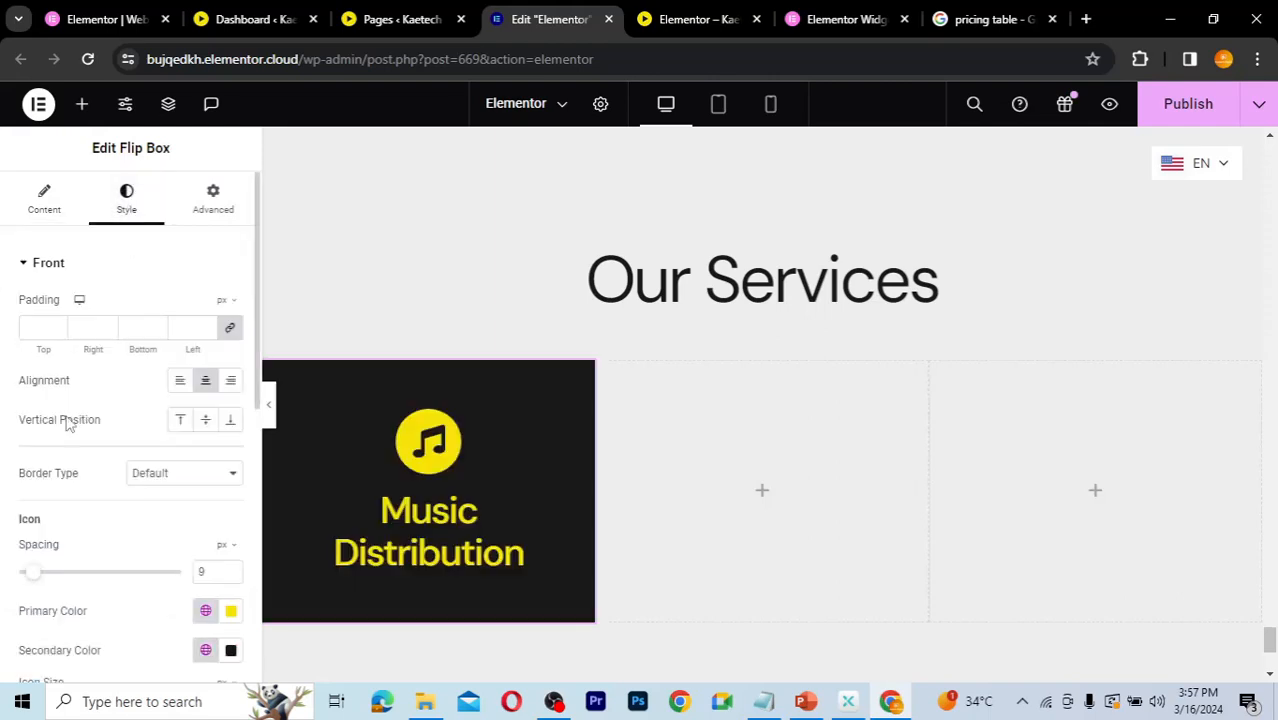
Step: Open the back side style settings and set the back title's text color to the global Accent color
{"action": "left_click", "coordinate": [23, 263]}
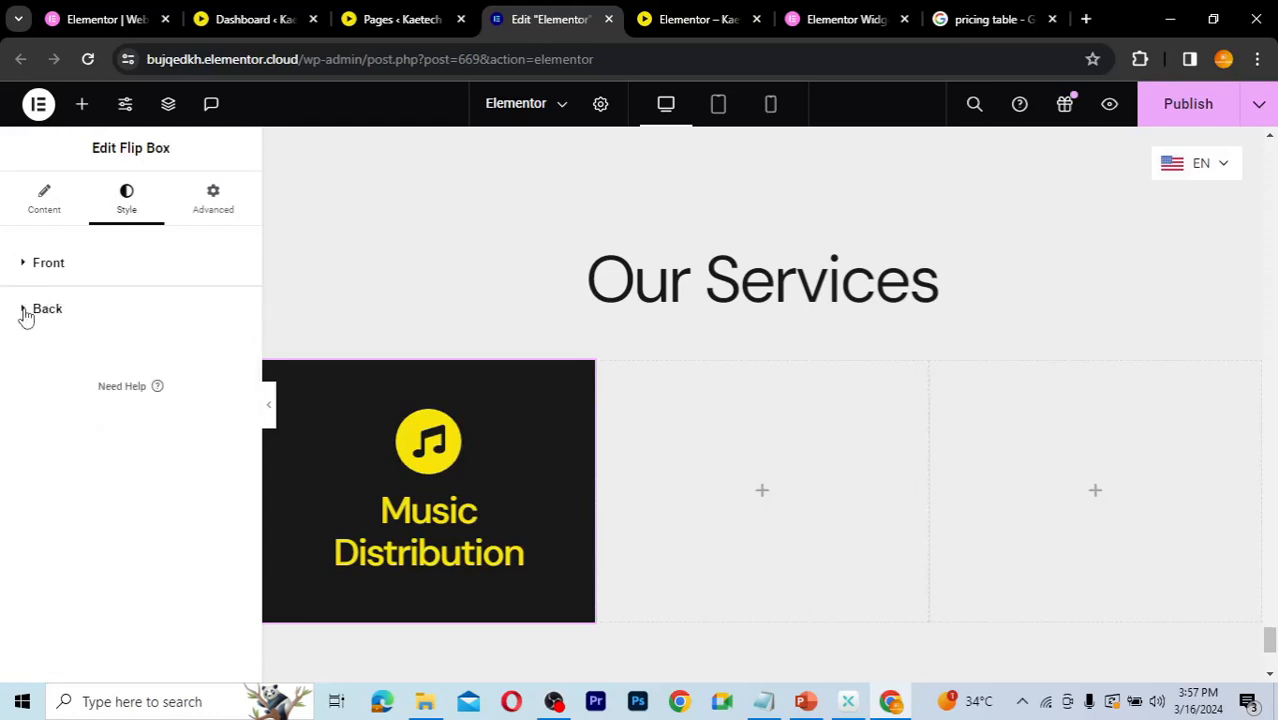
{"action": "left_click", "coordinate": [25, 312]}
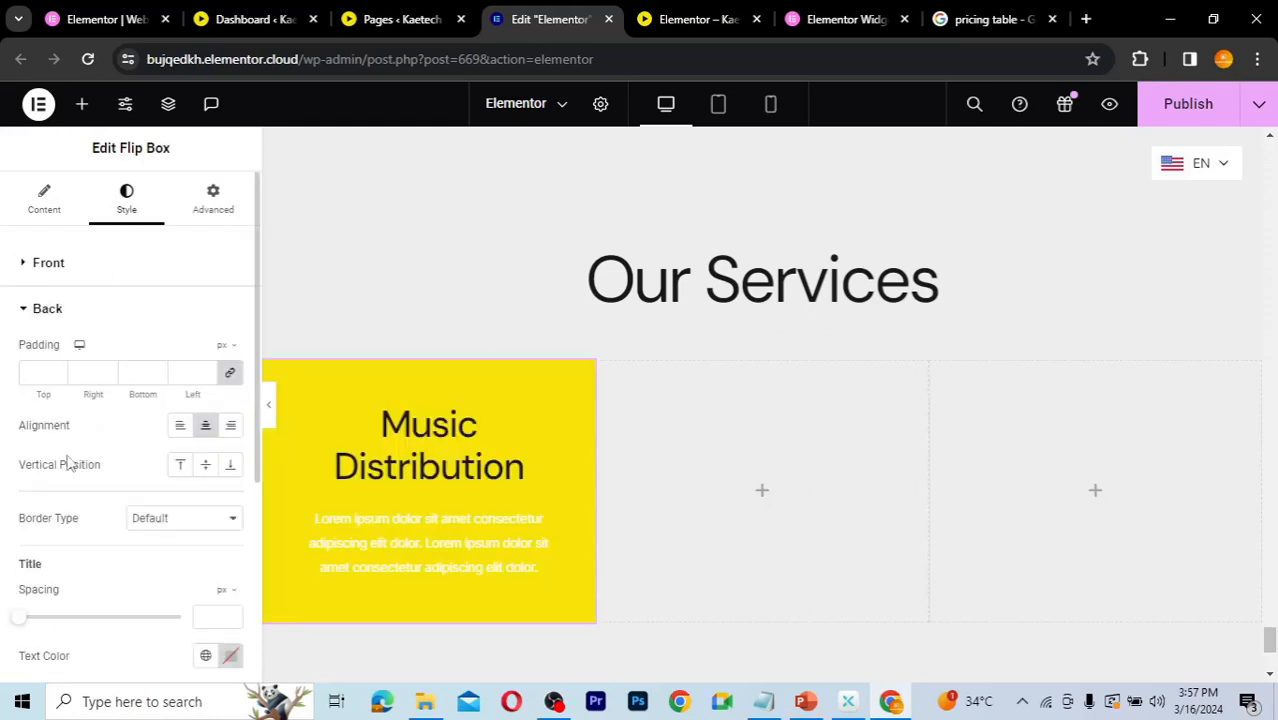
{"action": "scroll", "coordinate": [105, 481], "scroll_direction": "down", "scroll_amount": 1}
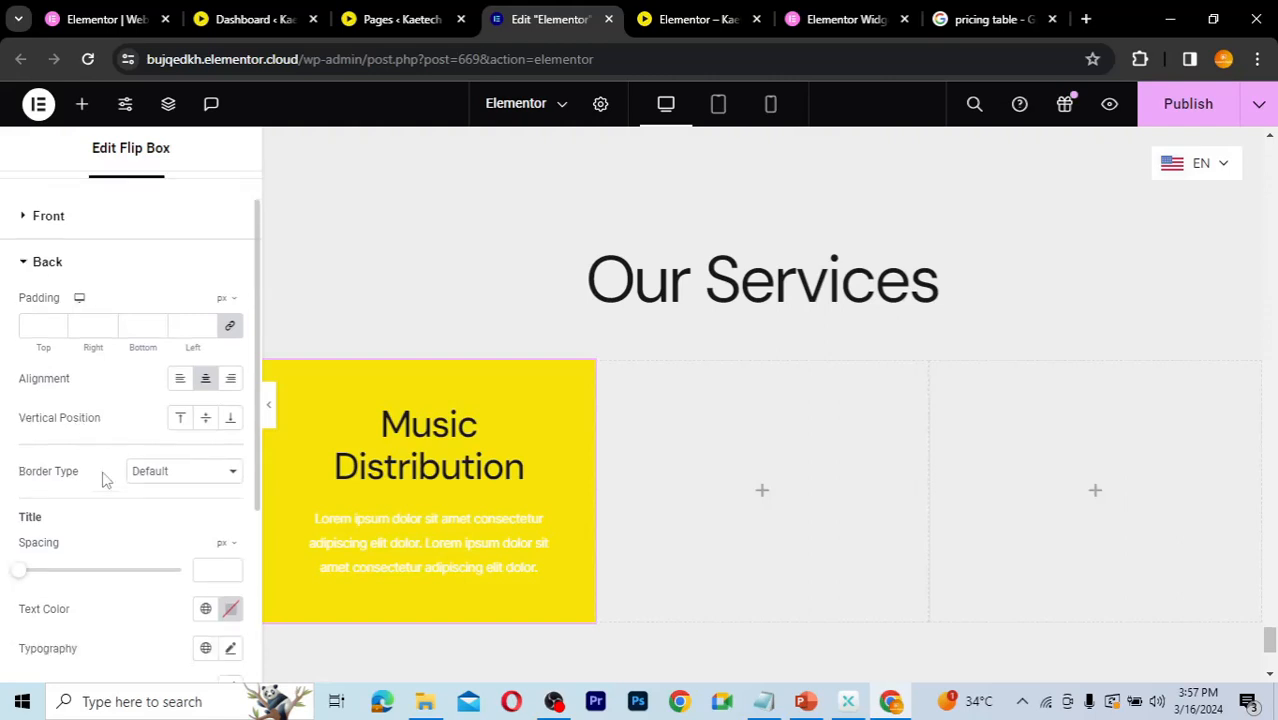
{"action": "scroll", "coordinate": [105, 481], "scroll_direction": "down", "scroll_amount": 3}
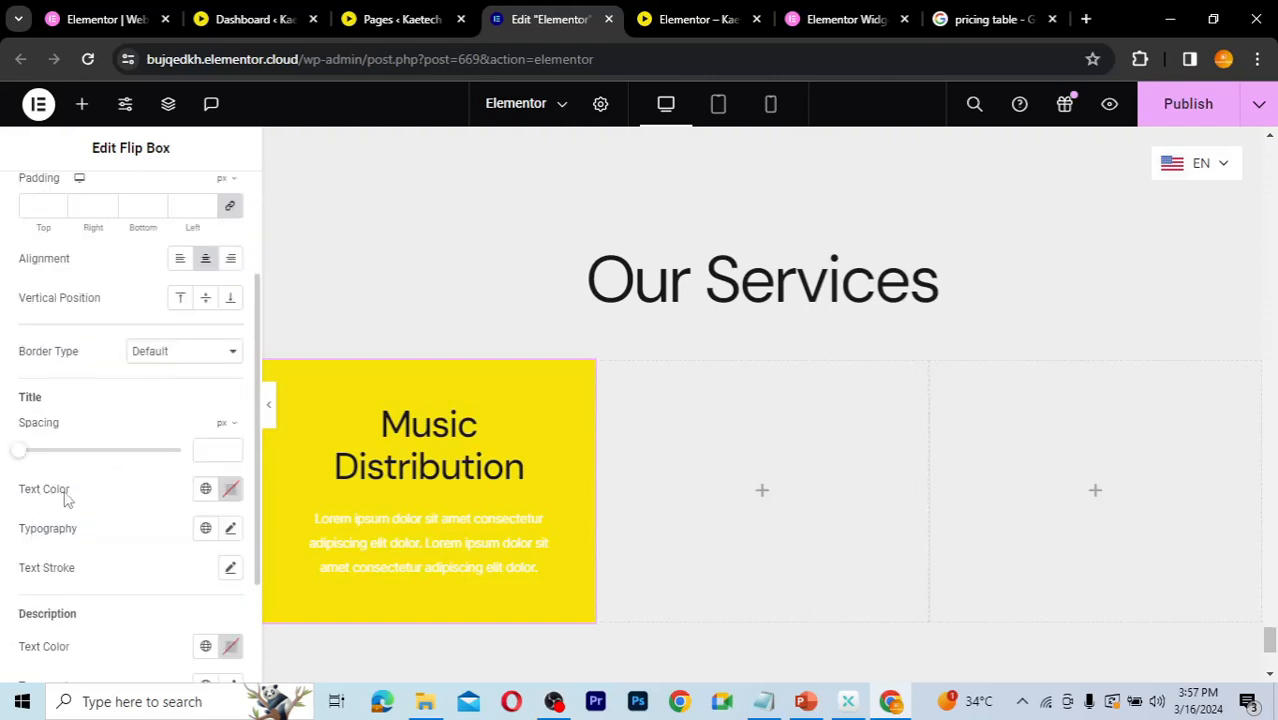
{"action": "left_click", "coordinate": [205, 490]}
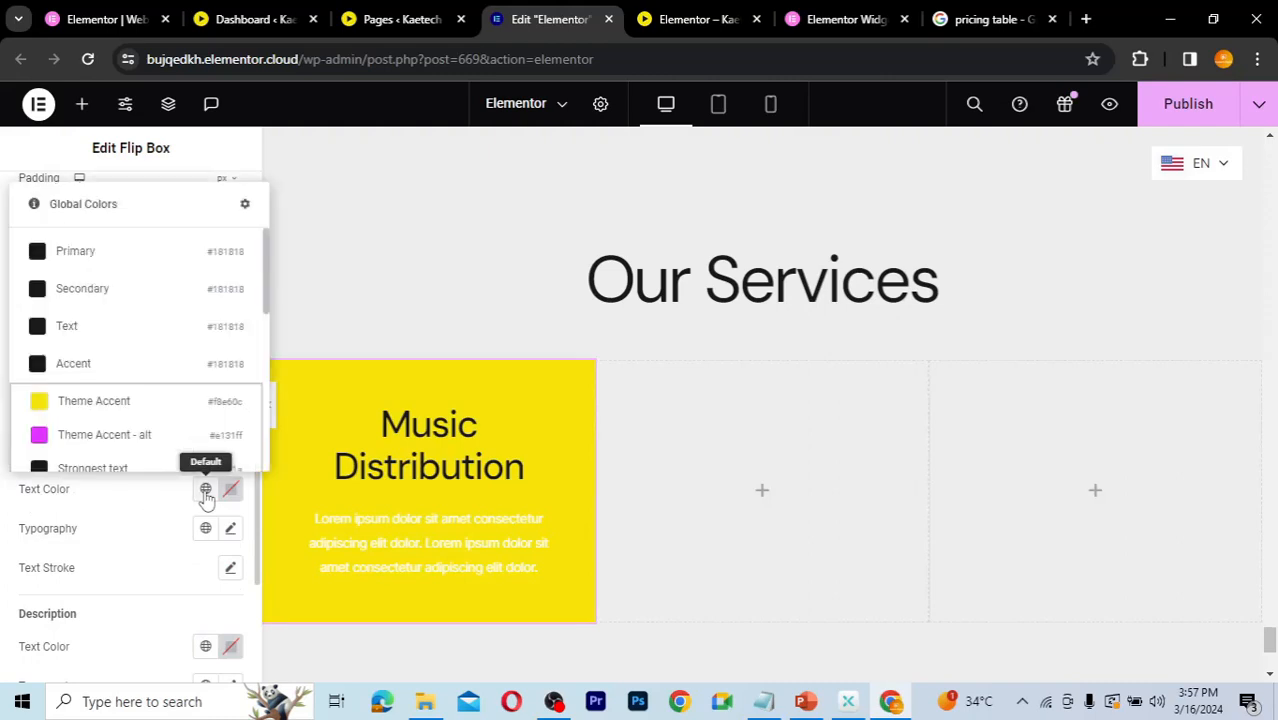
{"action": "left_click", "coordinate": [101, 365]}
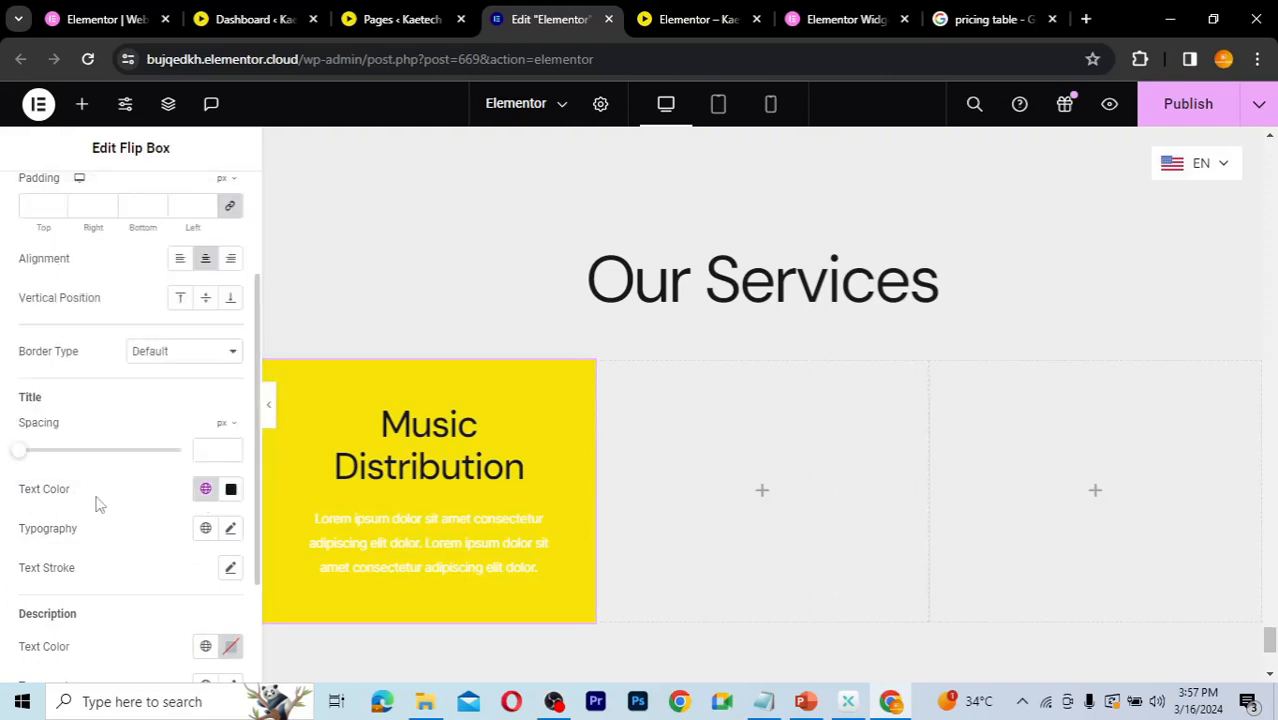
Step: Set the back title's typography size to 25 px
{"action": "scroll", "coordinate": [97, 503], "scroll_direction": "down", "scroll_amount": 2}
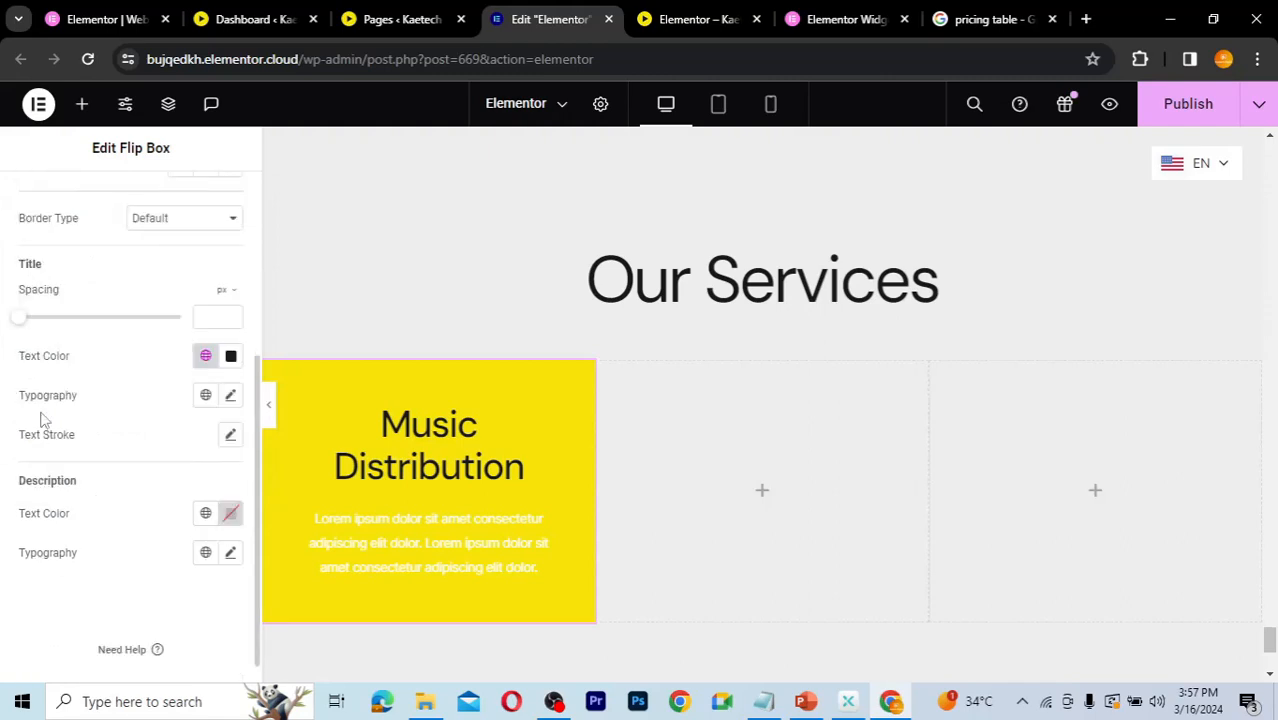
{"action": "left_click", "coordinate": [230, 397]}
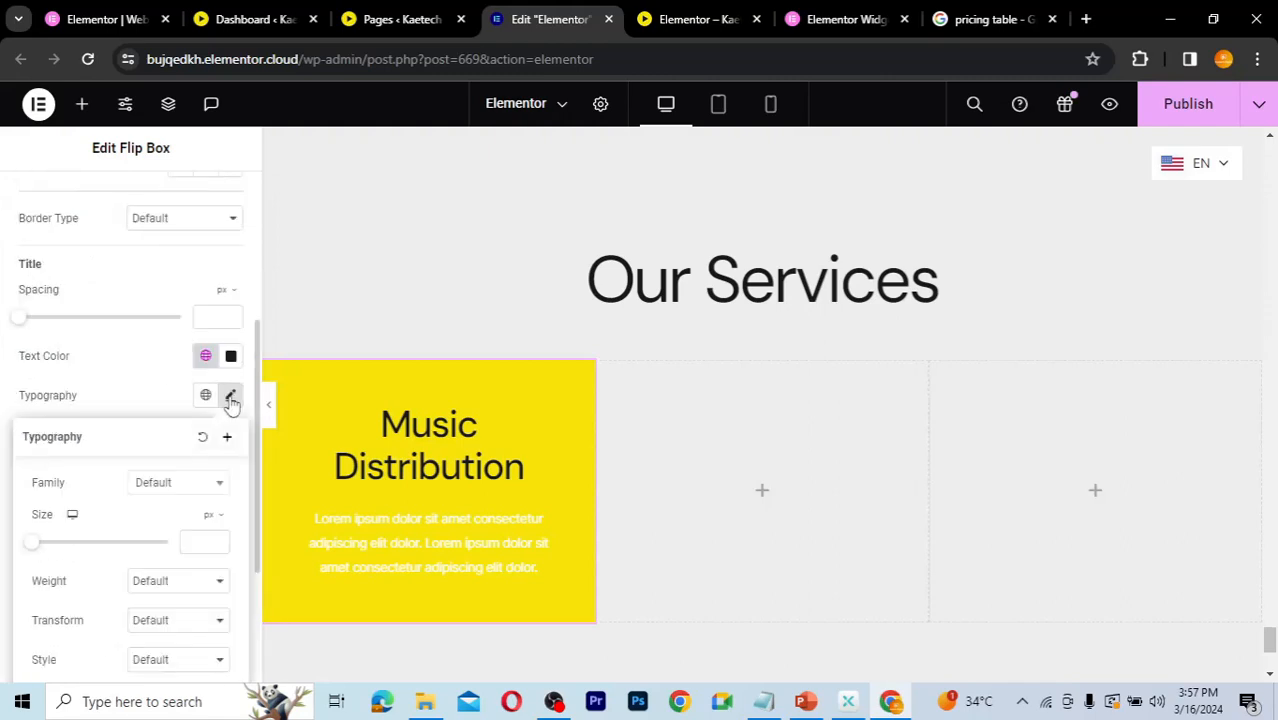
{"action": "left_click", "coordinate": [198, 545]}
{"action": "type", "text": "20"}
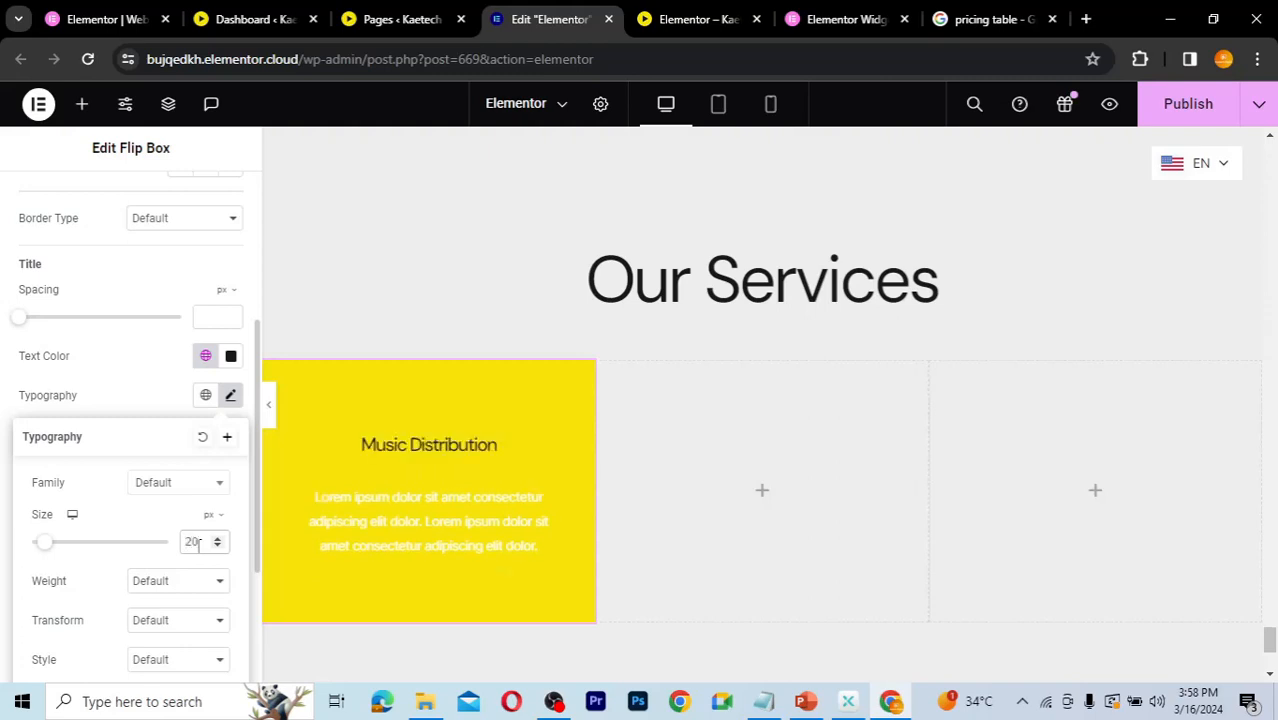
{"action": "double_click", "coordinate": [183, 542]}
{"action": "type", "text": "25"}
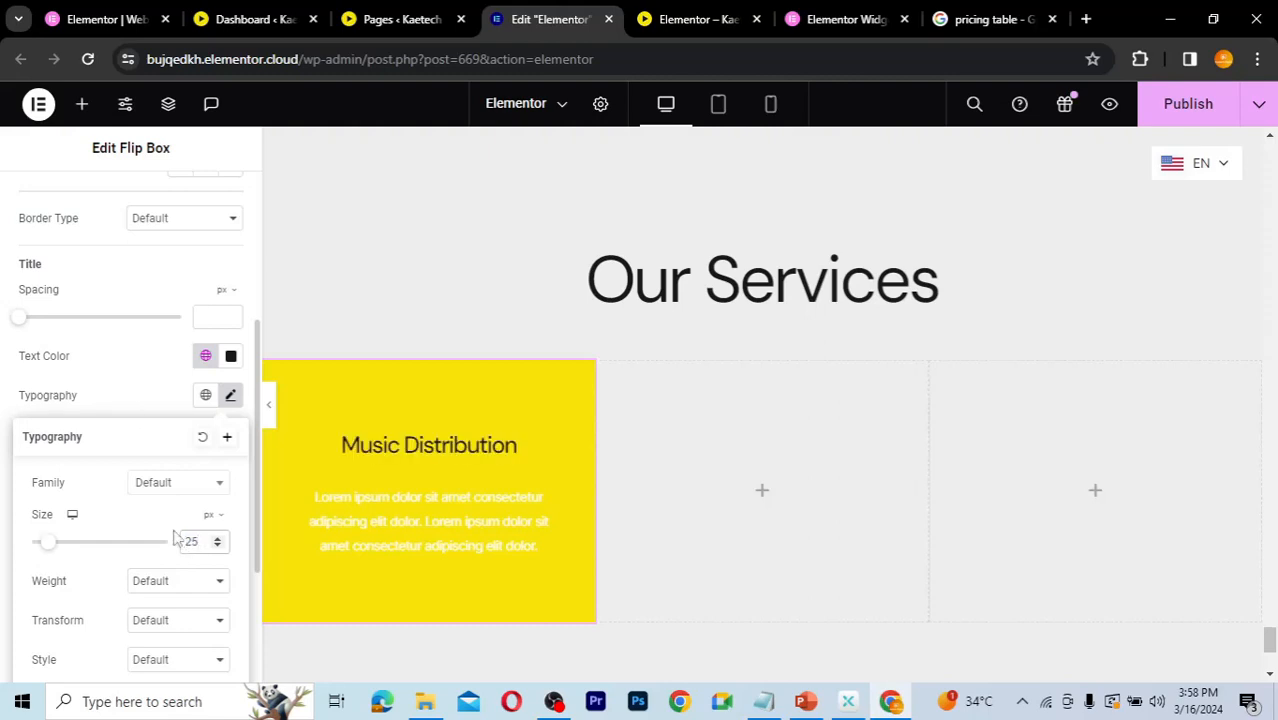
{"action": "left_click", "coordinate": [143, 418]}
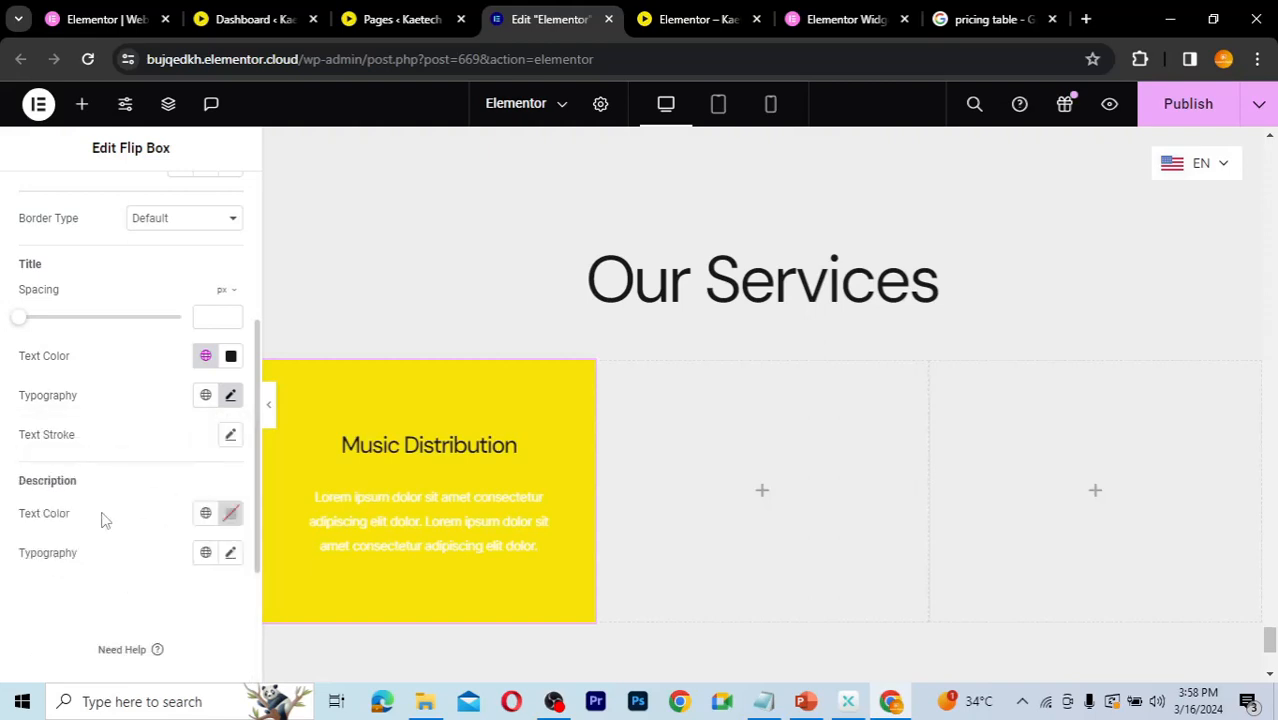
Step: Set the back description's text color to the global Text color and its font size to 18 px
{"action": "left_click", "coordinate": [205, 515]}
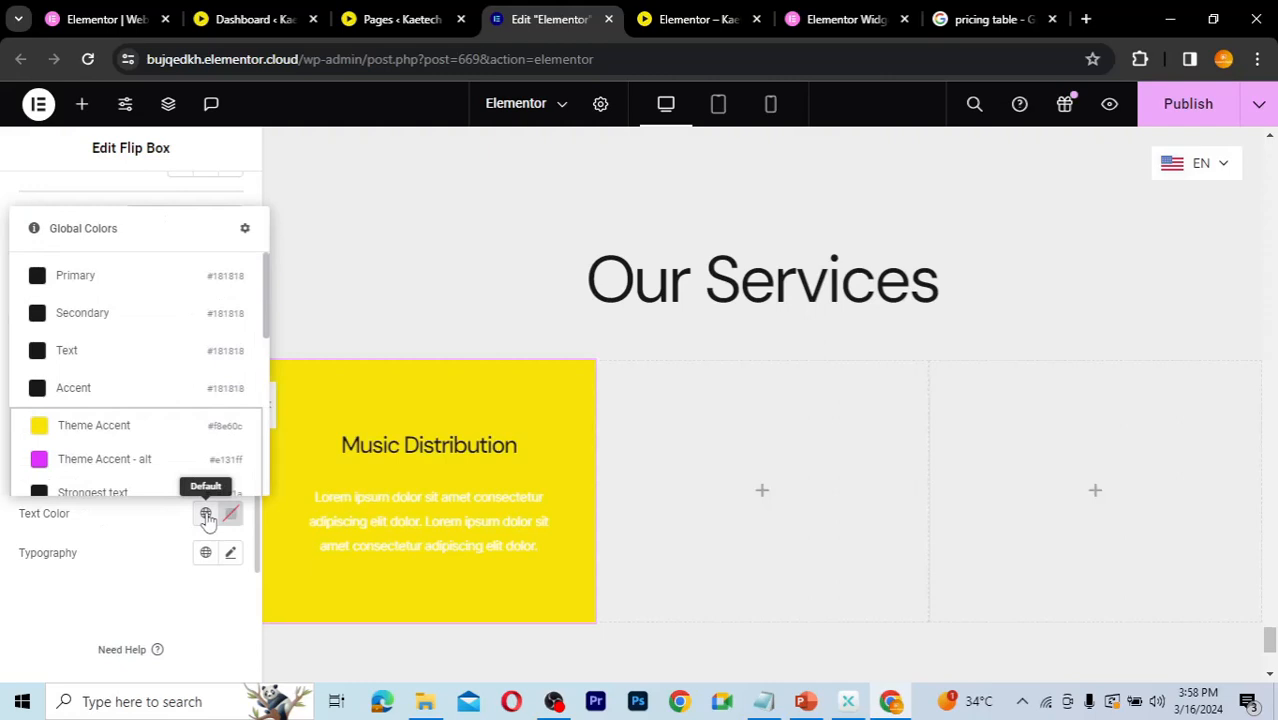
{"action": "left_click", "coordinate": [86, 352]}
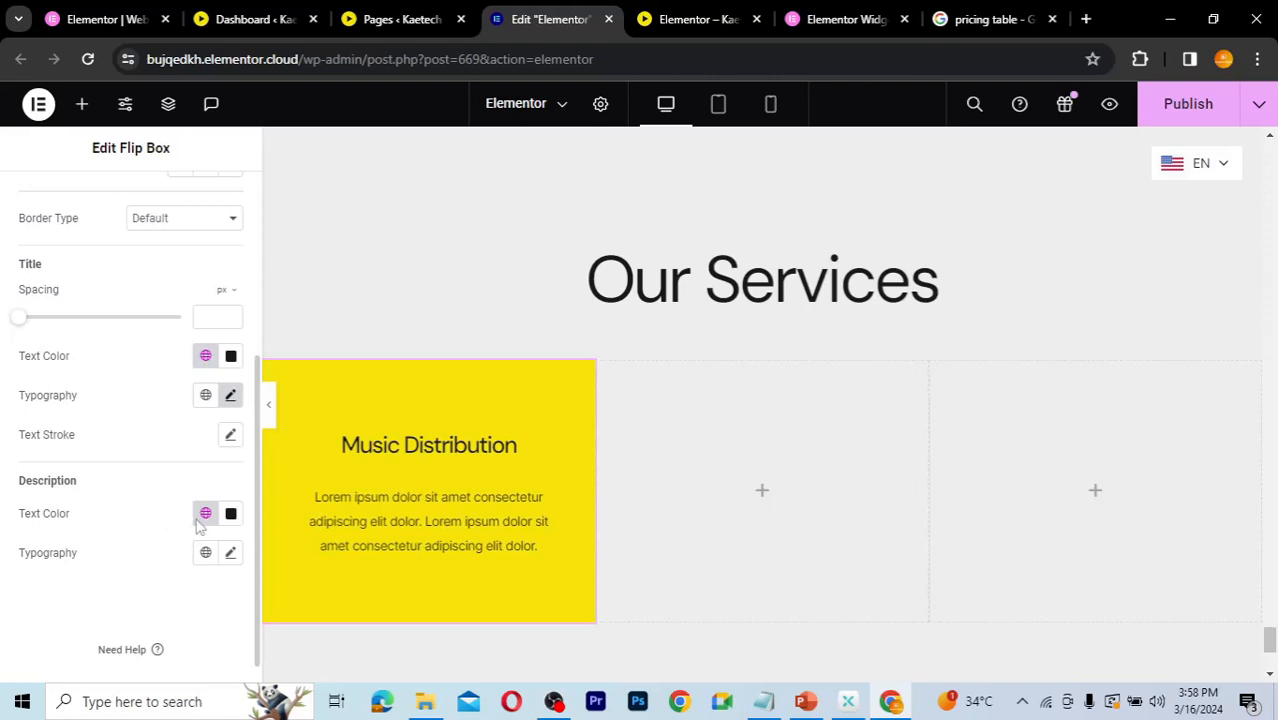
{"action": "left_click", "coordinate": [231, 554]}
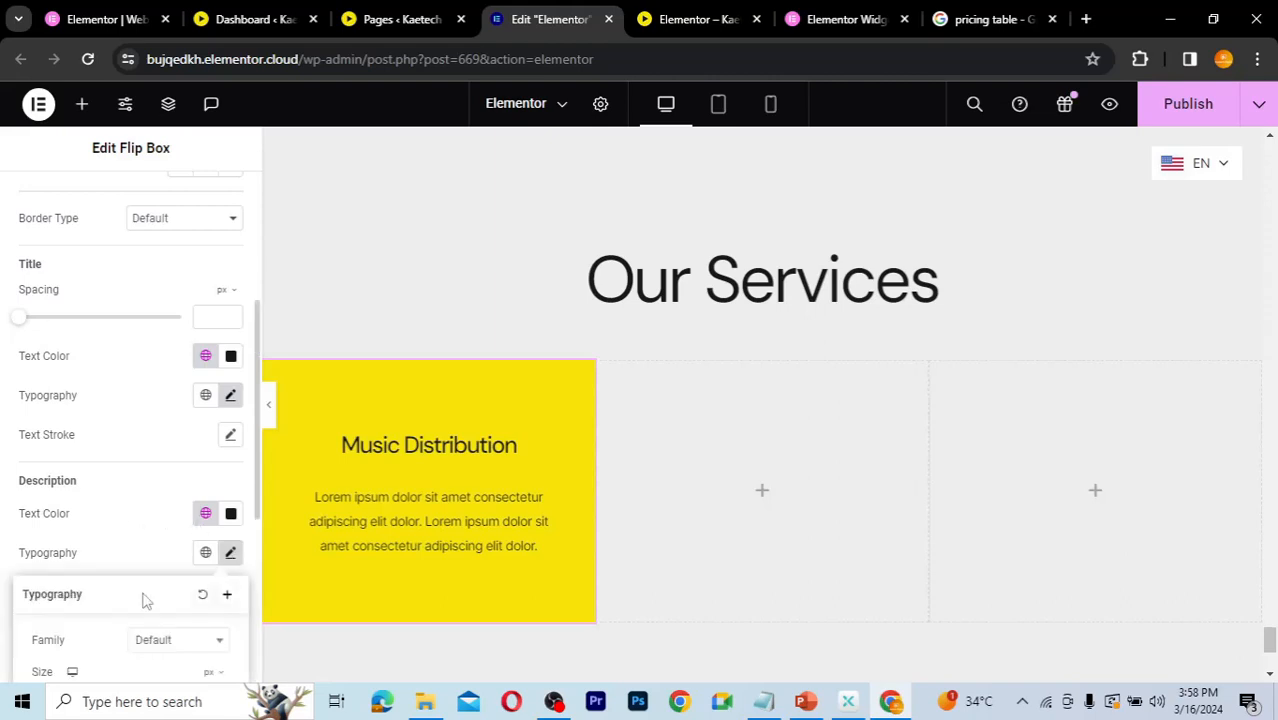
{"action": "scroll", "coordinate": [143, 590], "scroll_direction": "down", "scroll_amount": 2}
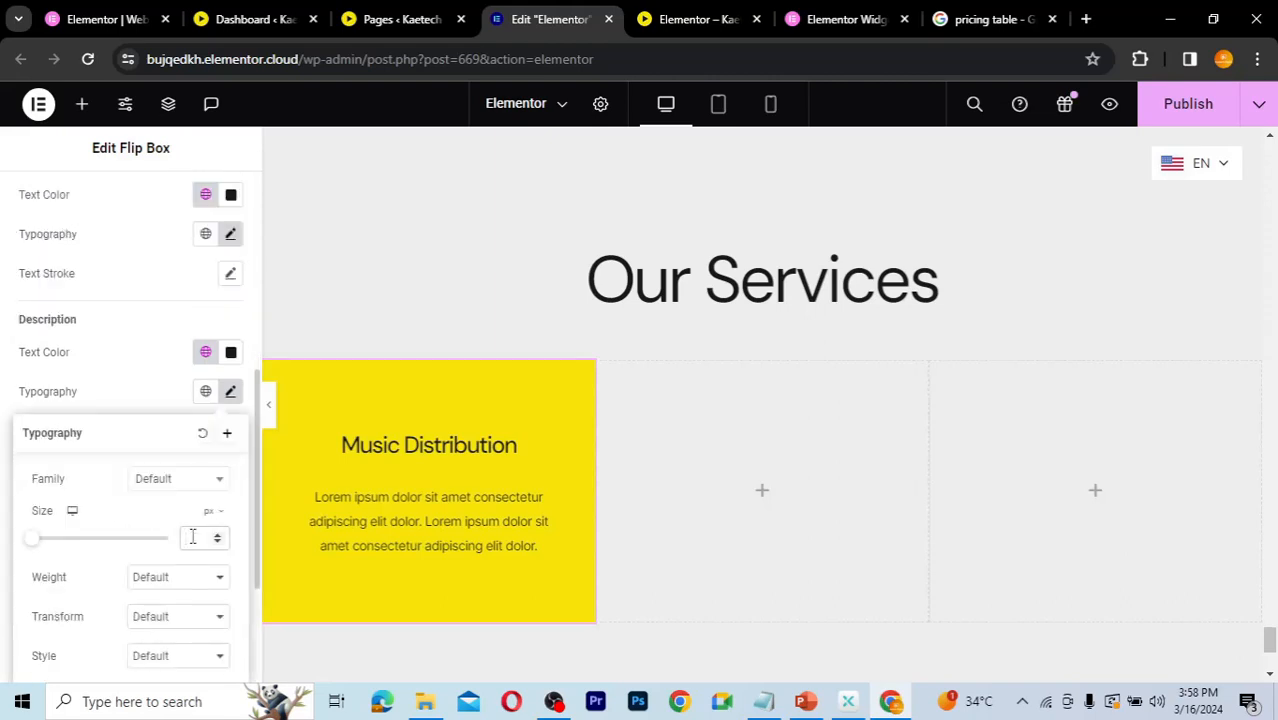
{"action": "left_click", "coordinate": [193, 537]}
{"action": "type", "text": "18"}
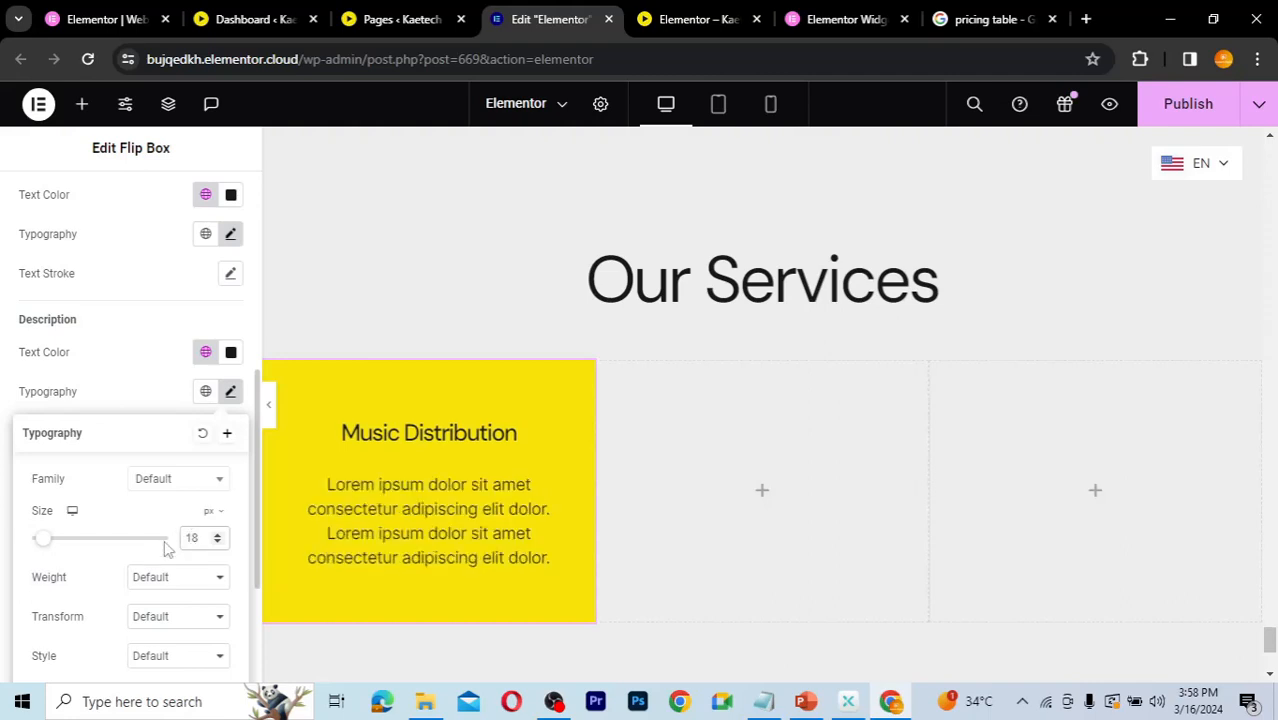
{"action": "left_click", "coordinate": [152, 390]}
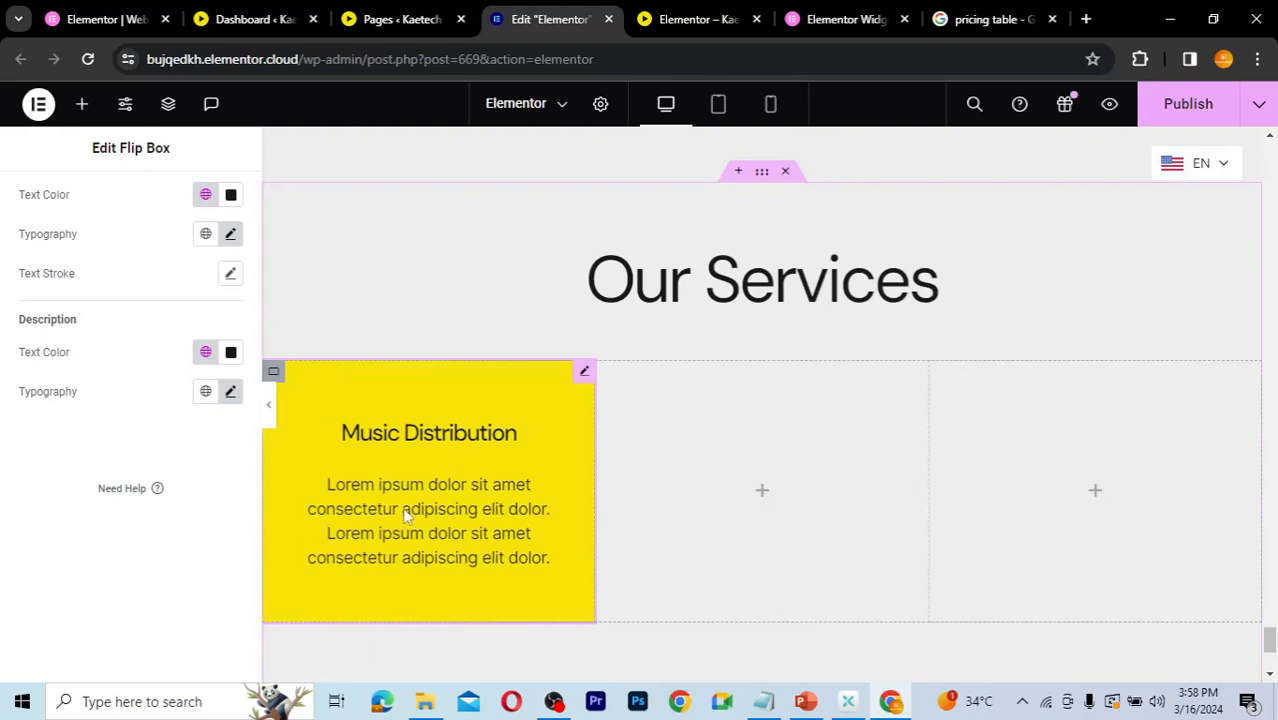
Step: Copy the styled Music Distribution flip box
{"action": "scroll", "coordinate": [318, 292], "scroll_direction": "up", "scroll_amount": 1}
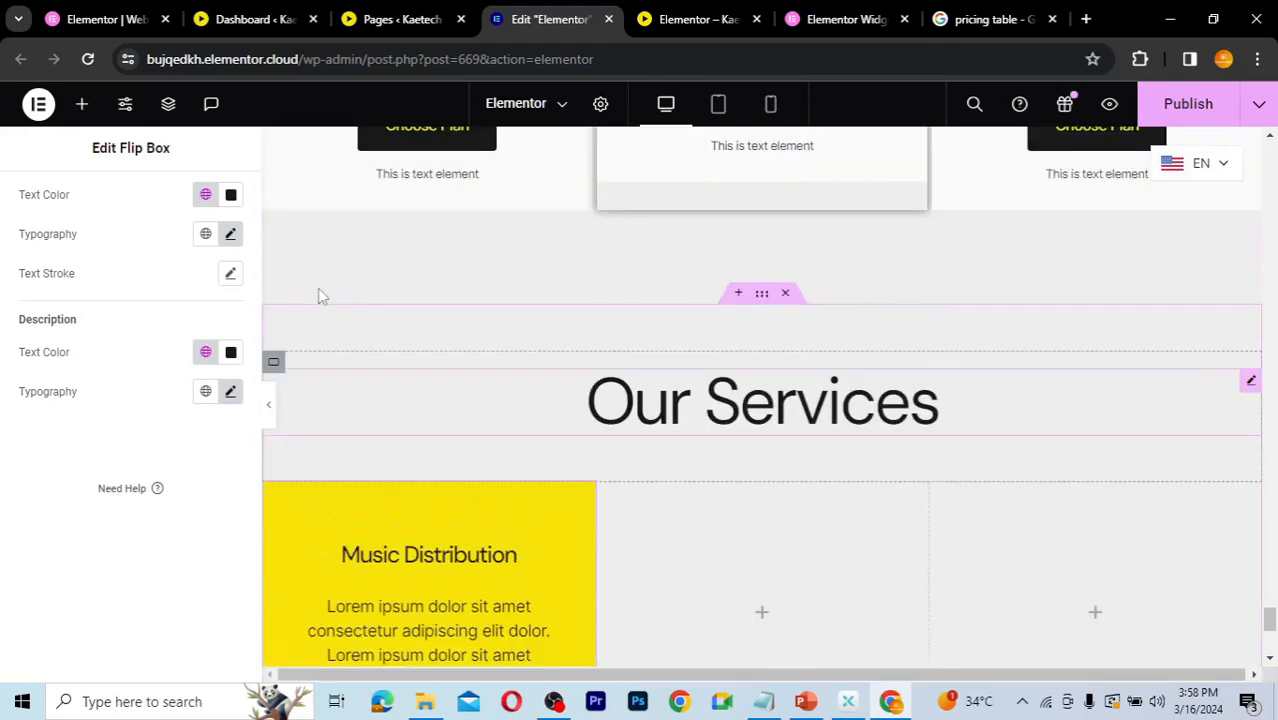
{"action": "scroll", "coordinate": [318, 292], "scroll_direction": "down", "scroll_amount": 1}
{"action": "scroll", "coordinate": [88, 303], "scroll_direction": "up", "scroll_amount": 2}
{"action": "scroll", "coordinate": [88, 303], "scroll_direction": "up", "scroll_amount": 1}
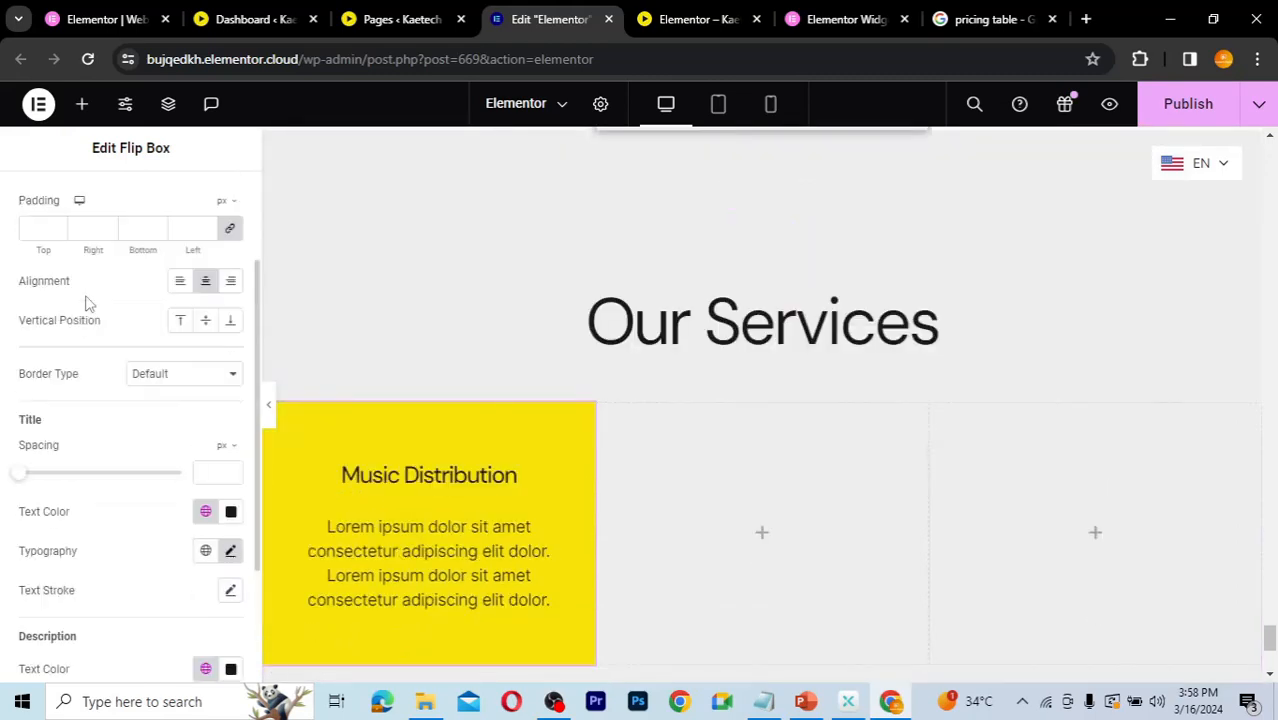
{"action": "scroll", "coordinate": [88, 300], "scroll_direction": "up", "scroll_amount": 1}
{"action": "scroll", "coordinate": [87, 298], "scroll_direction": "down", "scroll_amount": 2}
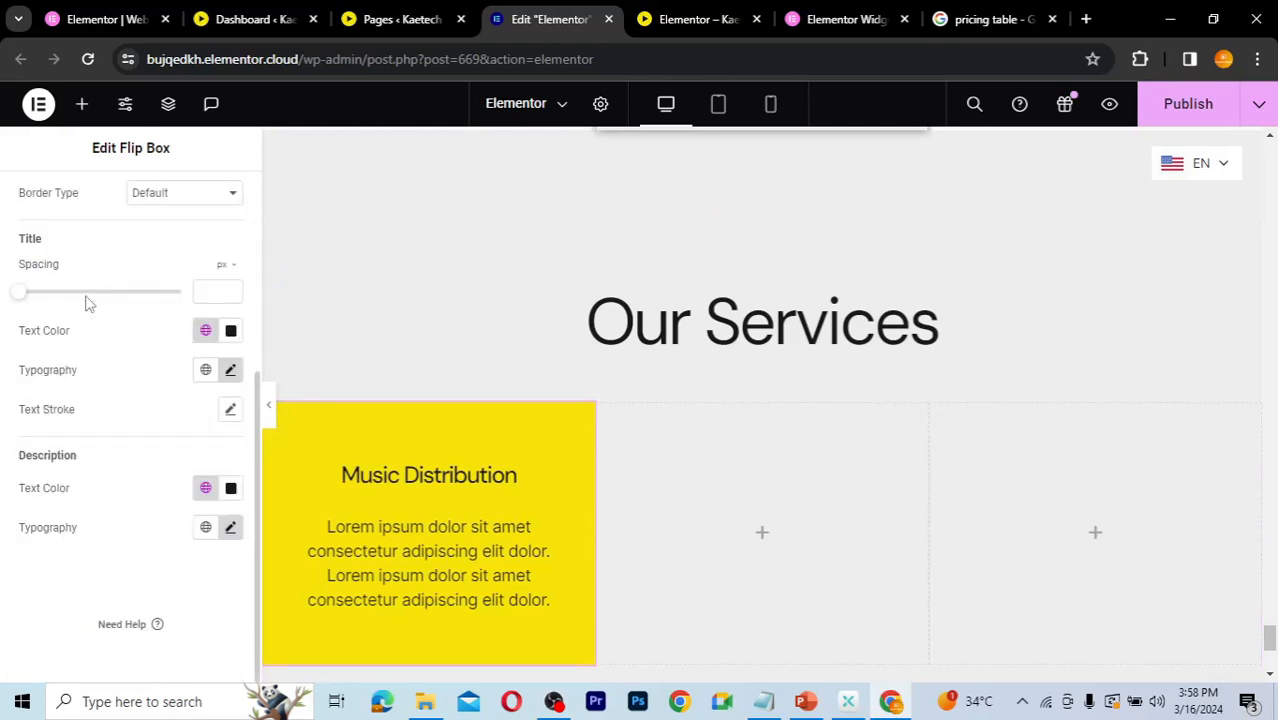
{"action": "scroll", "coordinate": [87, 296], "scroll_direction": "up", "scroll_amount": 2}
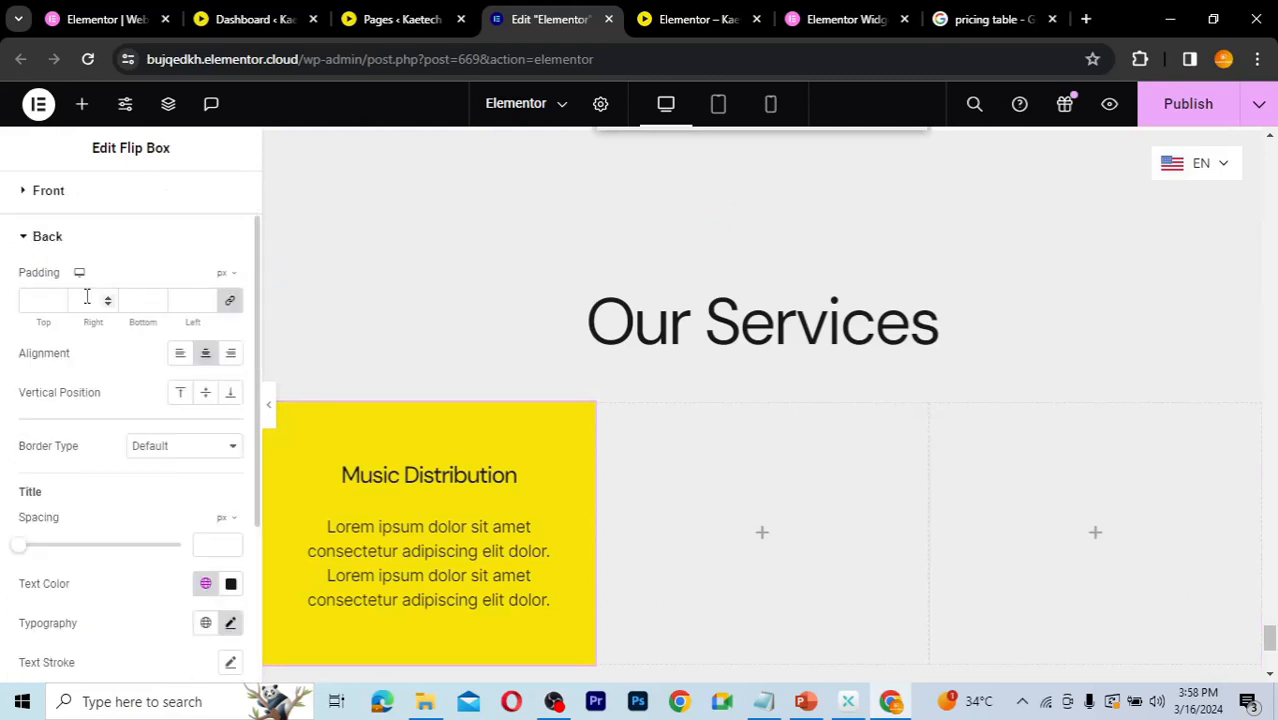
{"action": "left_click", "coordinate": [26, 240]}
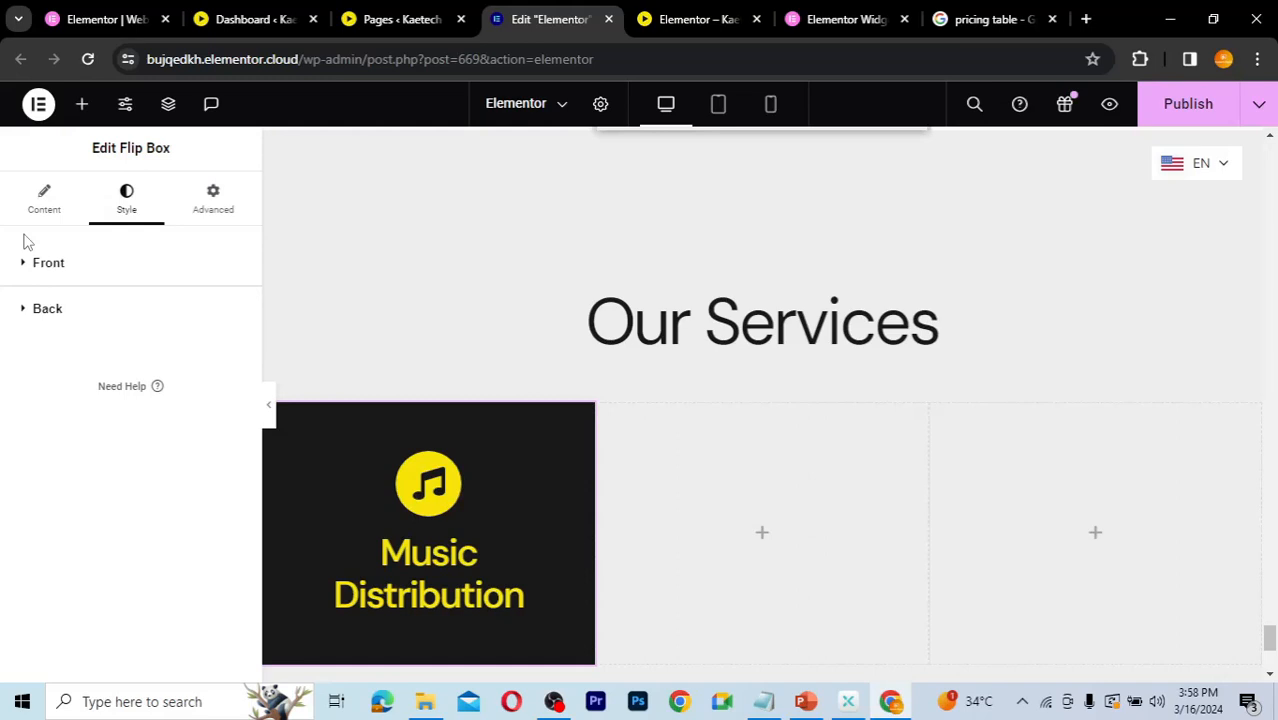
{"action": "mouse_move", "coordinate": [406, 462]}
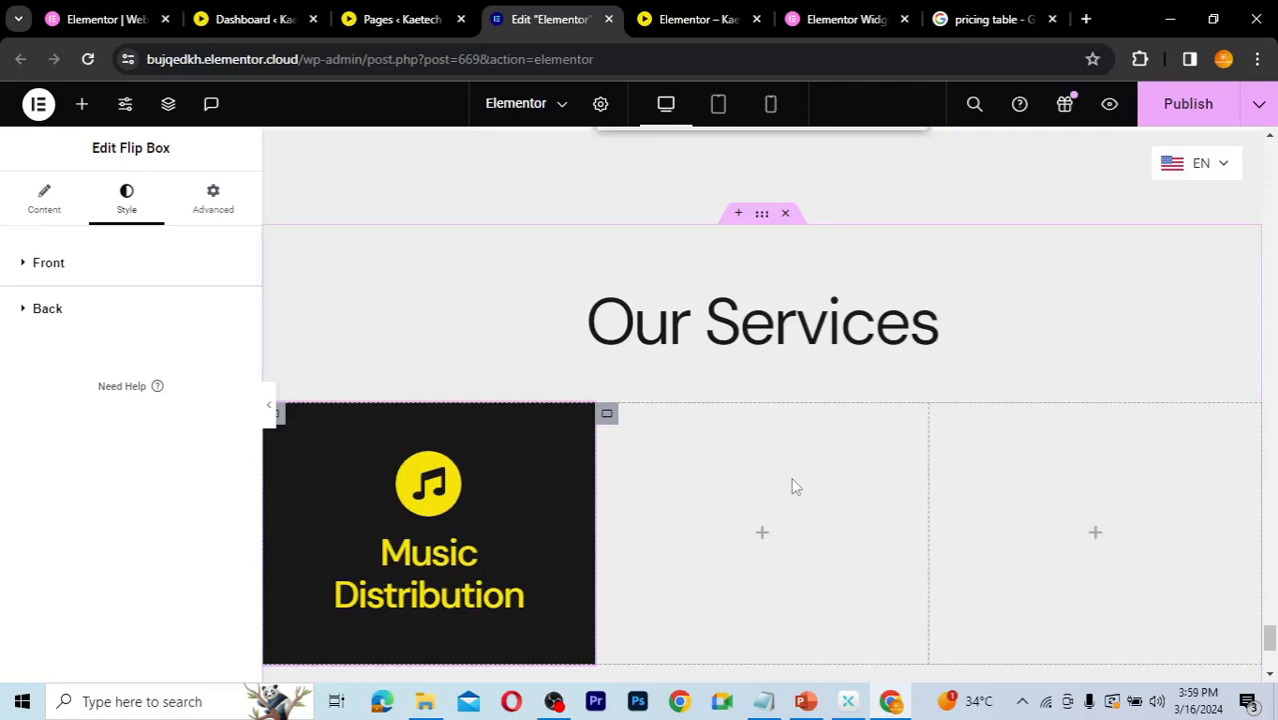
{"action": "mouse_move", "coordinate": [447, 525]}
{"action": "right_click", "coordinate": [585, 420]}
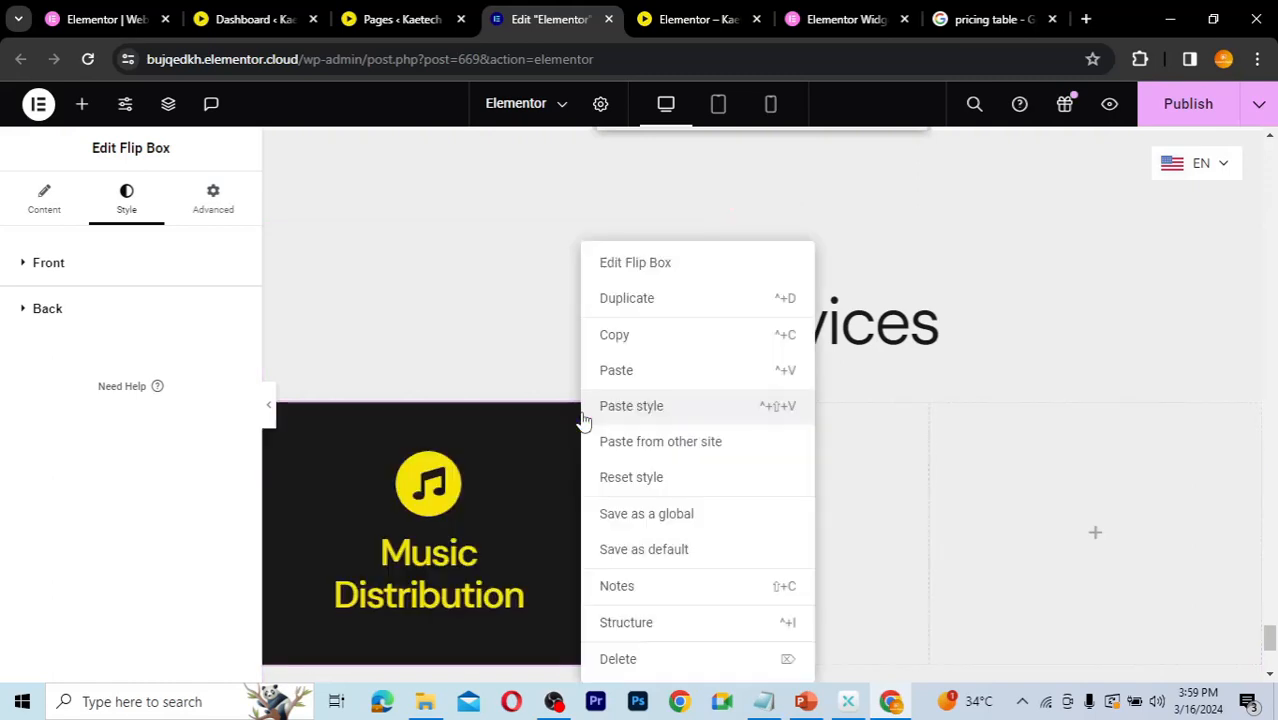
{"action": "left_click", "coordinate": [643, 340]}
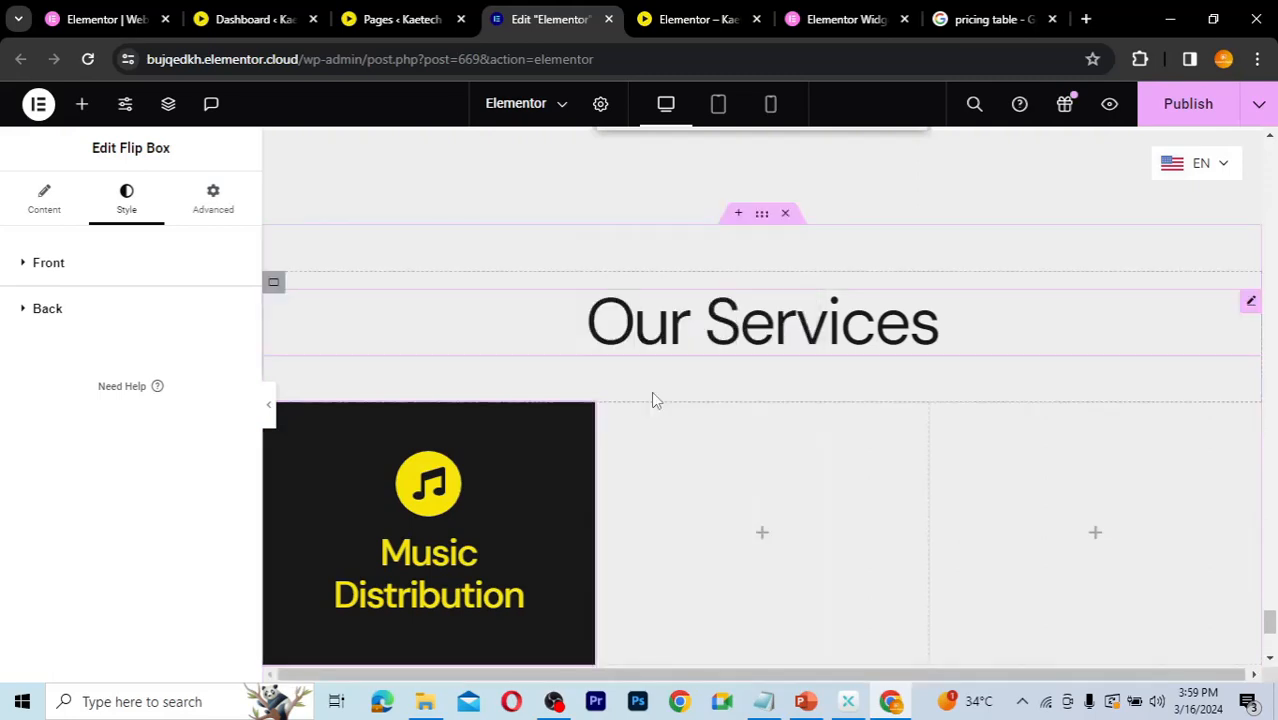
Step: Paste the flip box into the second and third empty service columns
{"action": "right_click", "coordinate": [762, 541]}
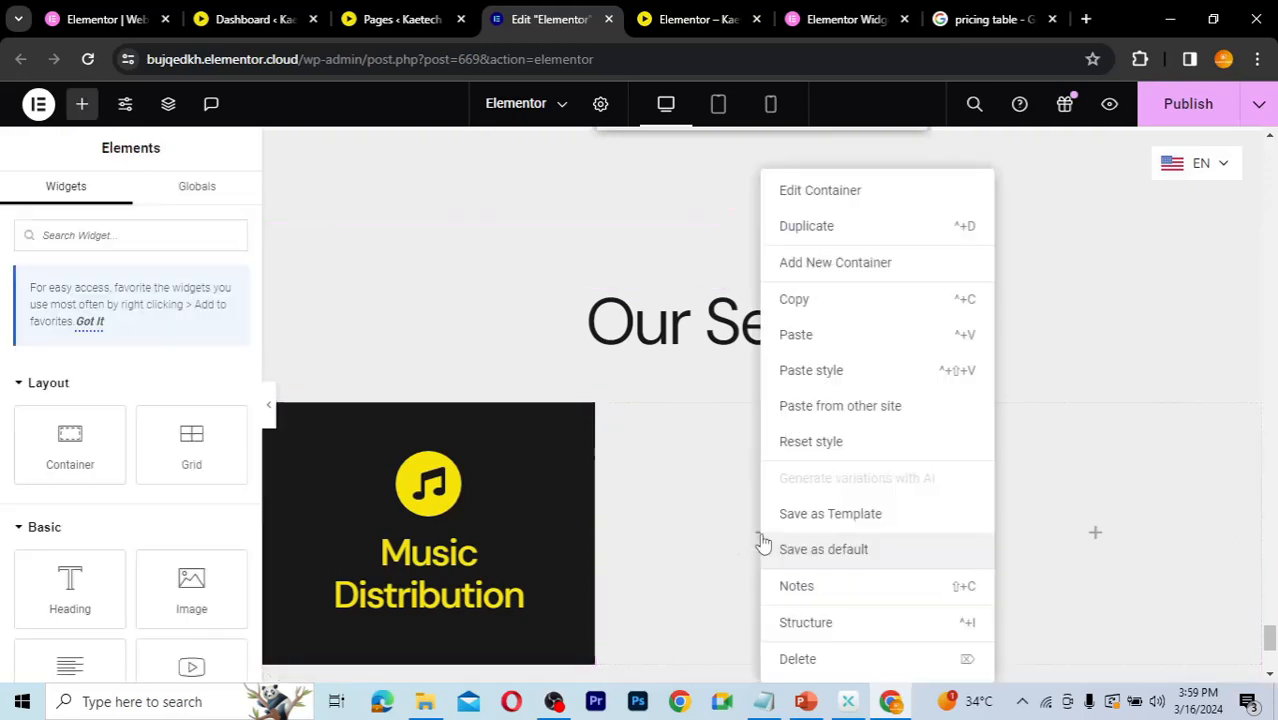
{"action": "left_click", "coordinate": [816, 334]}
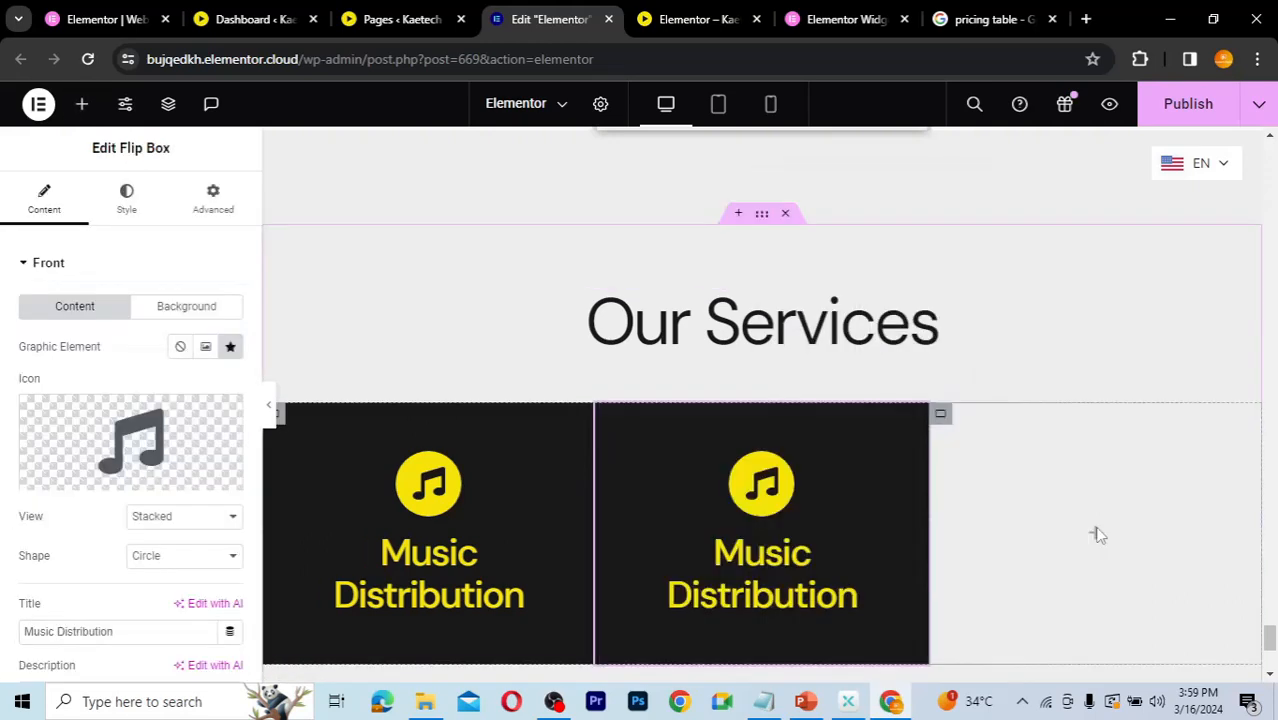
{"action": "right_click", "coordinate": [1094, 534]}
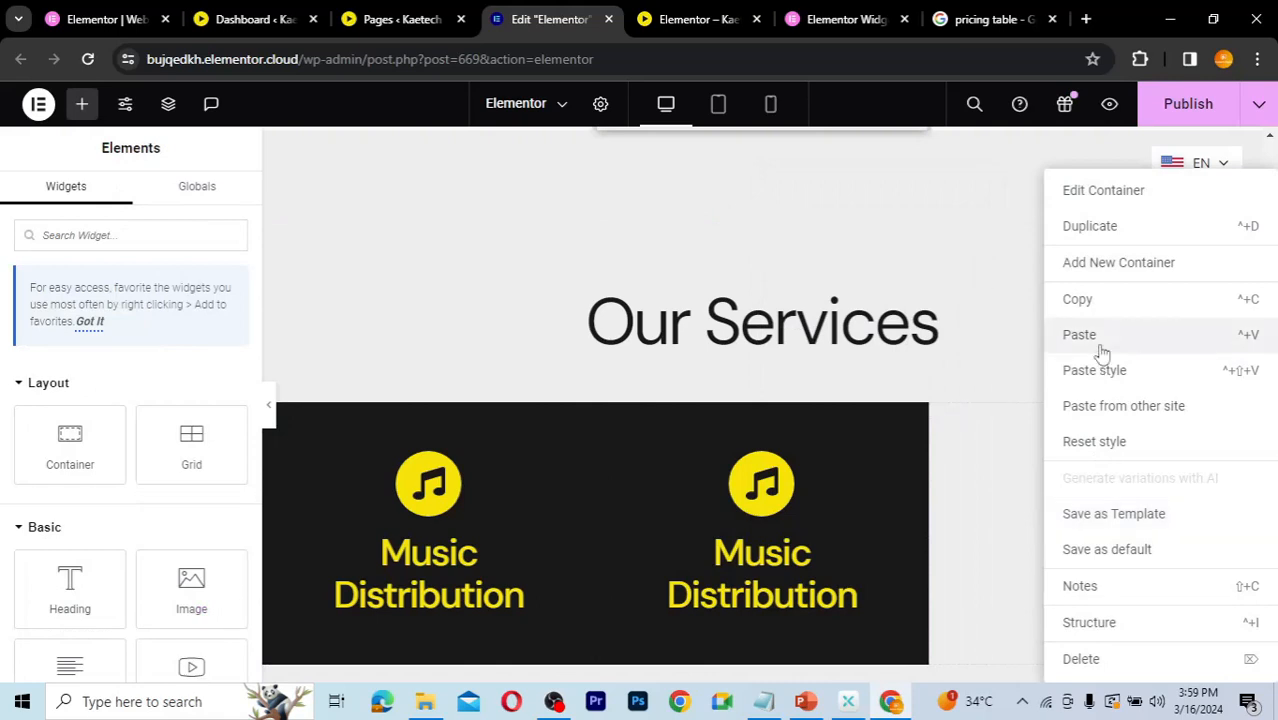
{"action": "left_click", "coordinate": [1095, 340]}
{"action": "scroll", "coordinate": [797, 347], "scroll_direction": "down", "scroll_amount": 2}
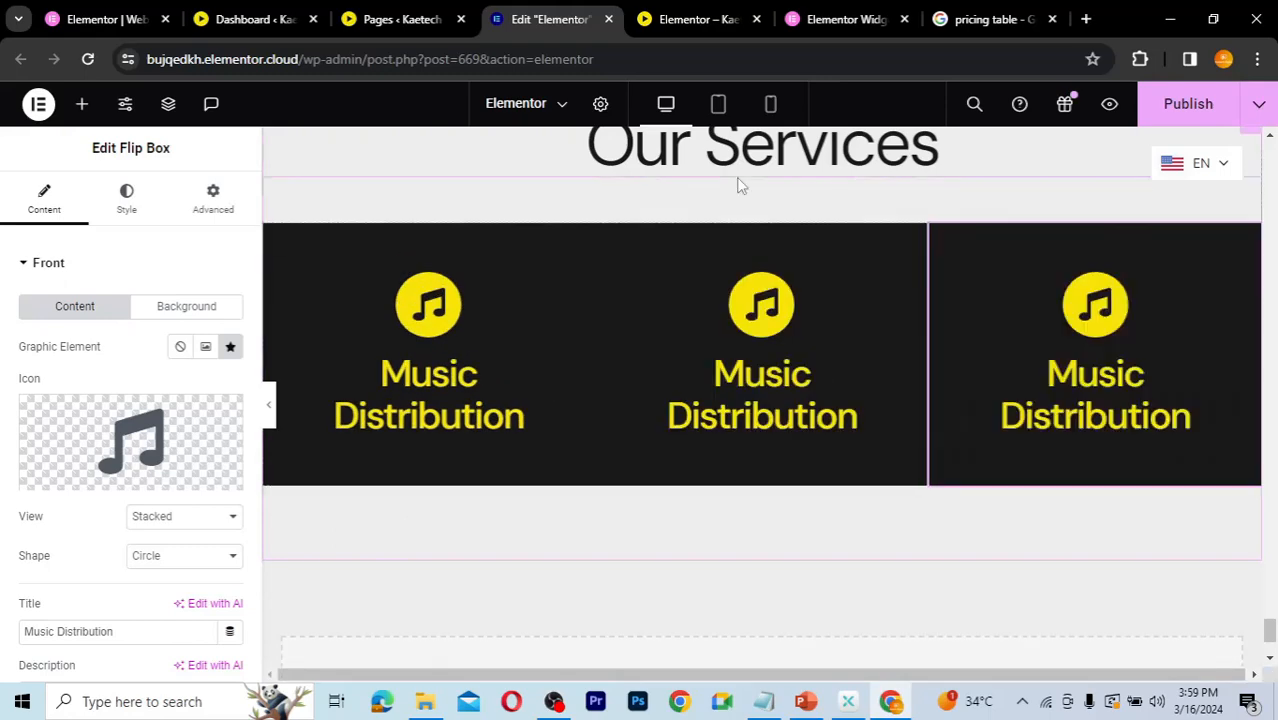
{"action": "scroll", "coordinate": [735, 183], "scroll_direction": "up", "scroll_amount": 1}
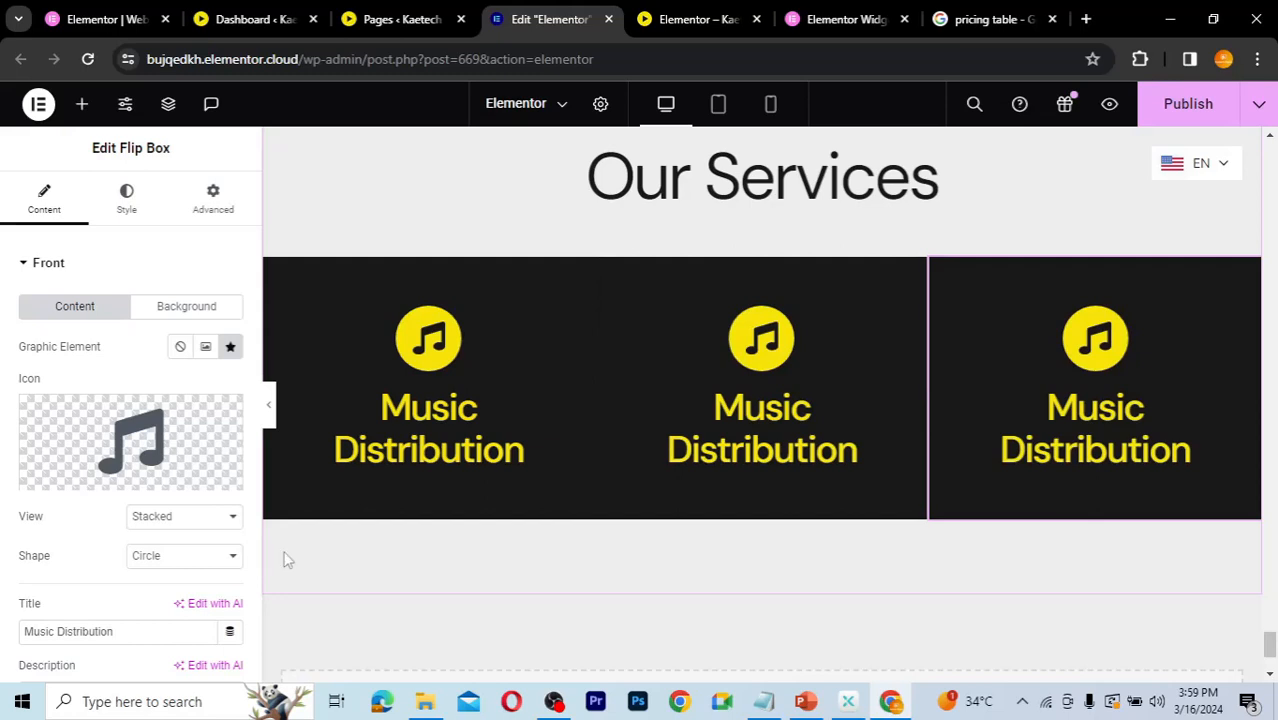
Step: Select the container holding the three service columns and set its column gap to 20 px
{"action": "left_click", "coordinate": [168, 105]}
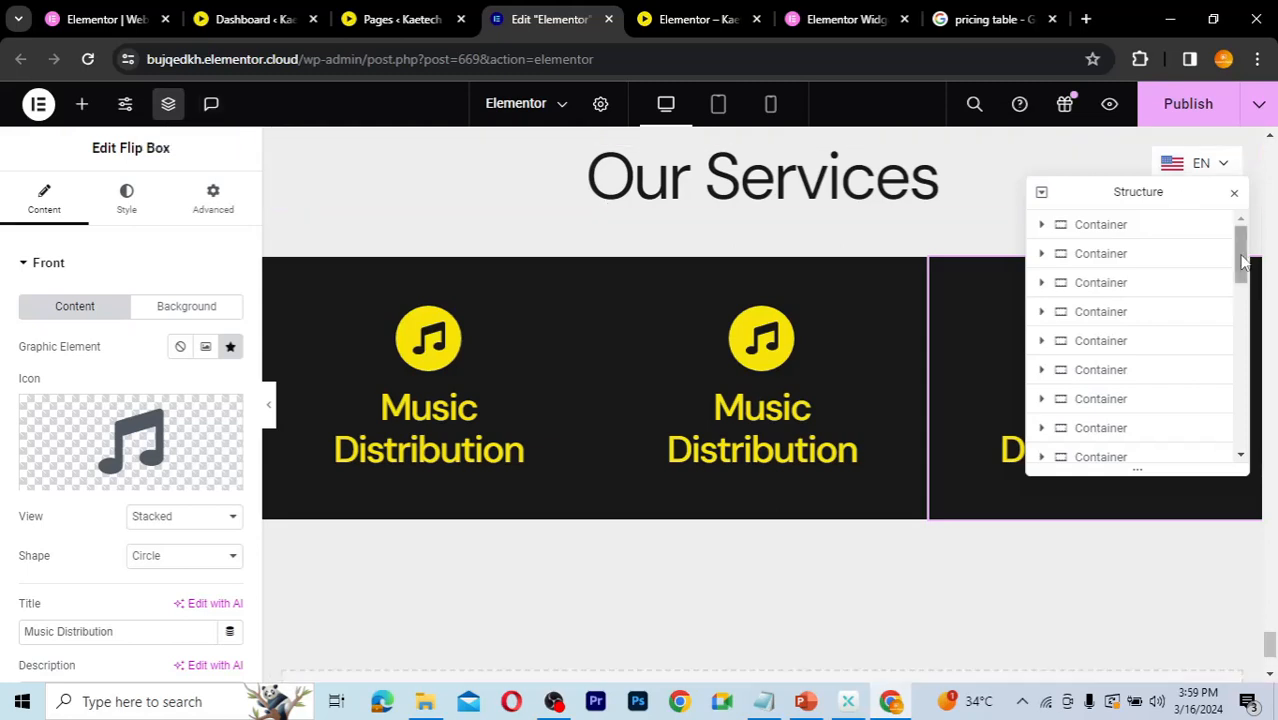
{"action": "scroll", "coordinate": [1238, 342], "scroll_direction": "down", "scroll_amount": 5}
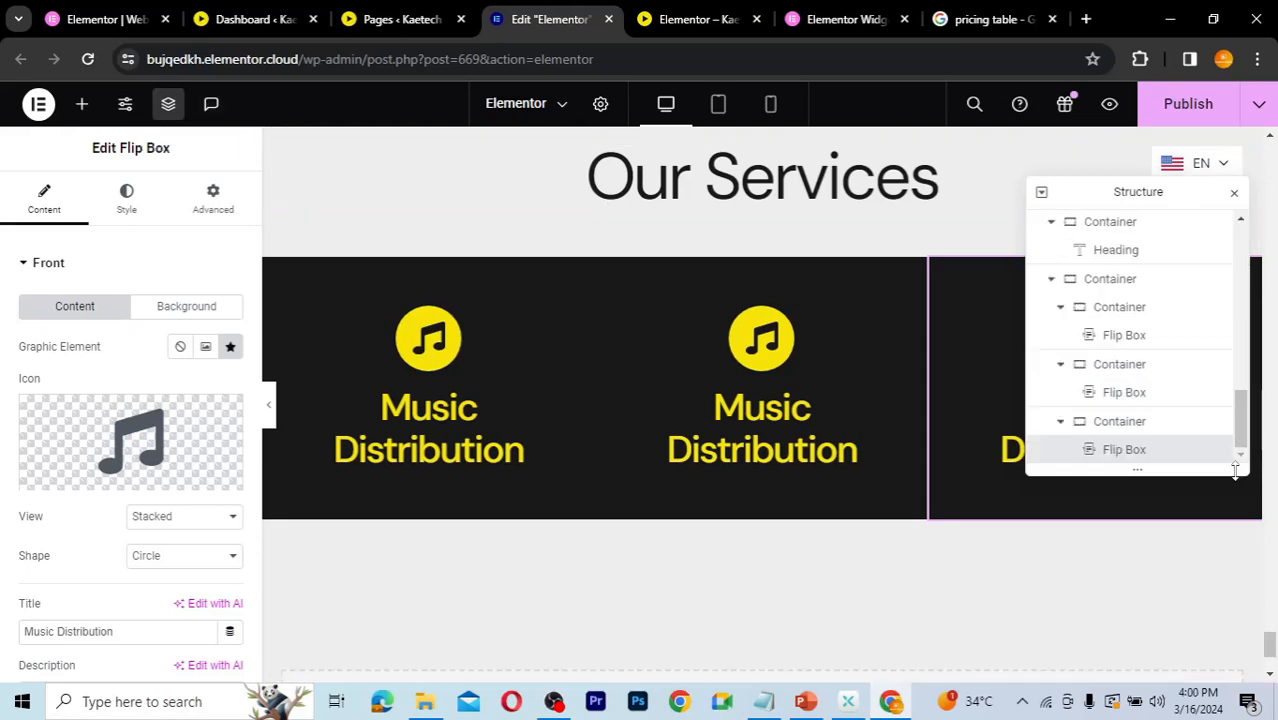
{"action": "left_click", "coordinate": [1063, 309]}
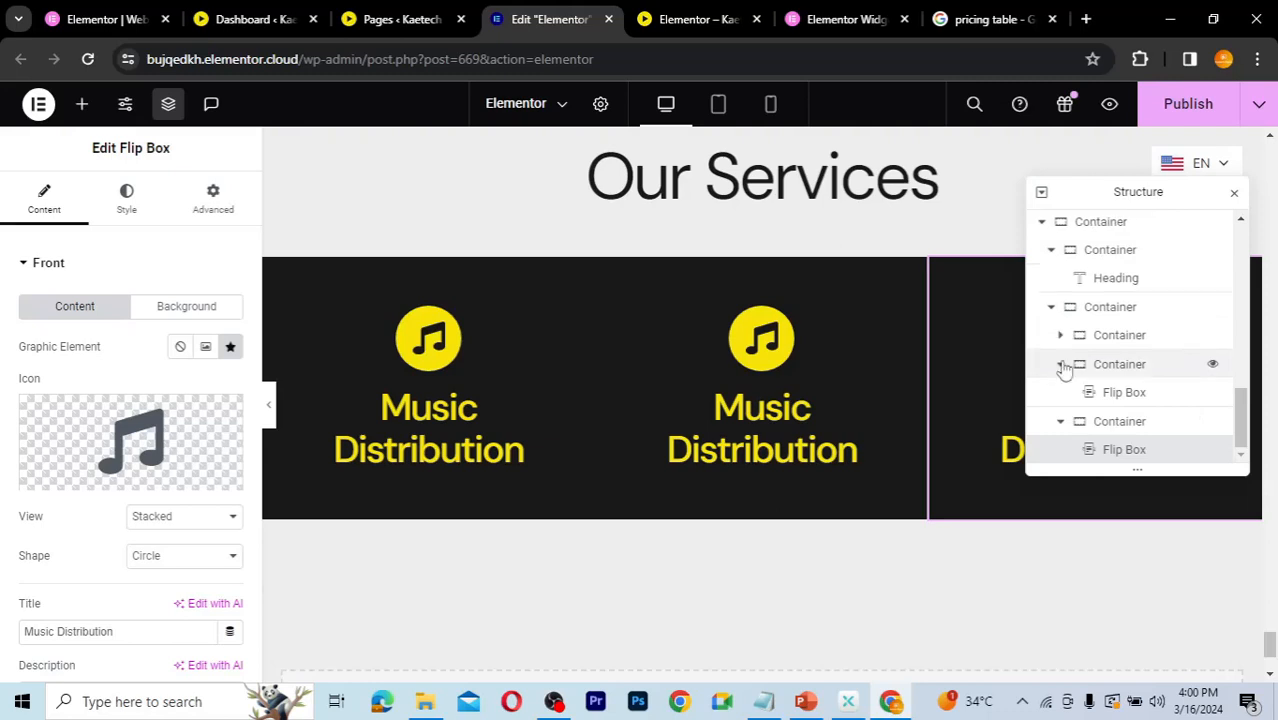
{"action": "left_click", "coordinate": [1063, 369]}
{"action": "left_click", "coordinate": [1061, 421]}
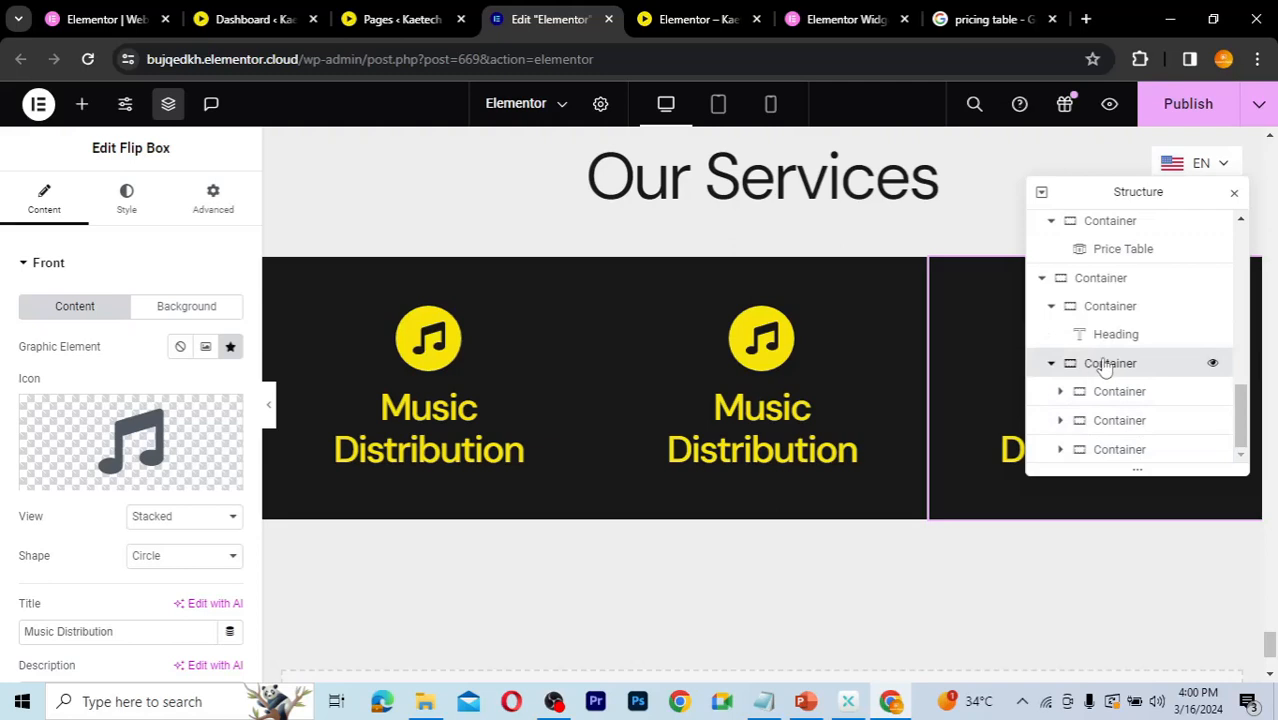
{"action": "left_click", "coordinate": [1105, 366]}
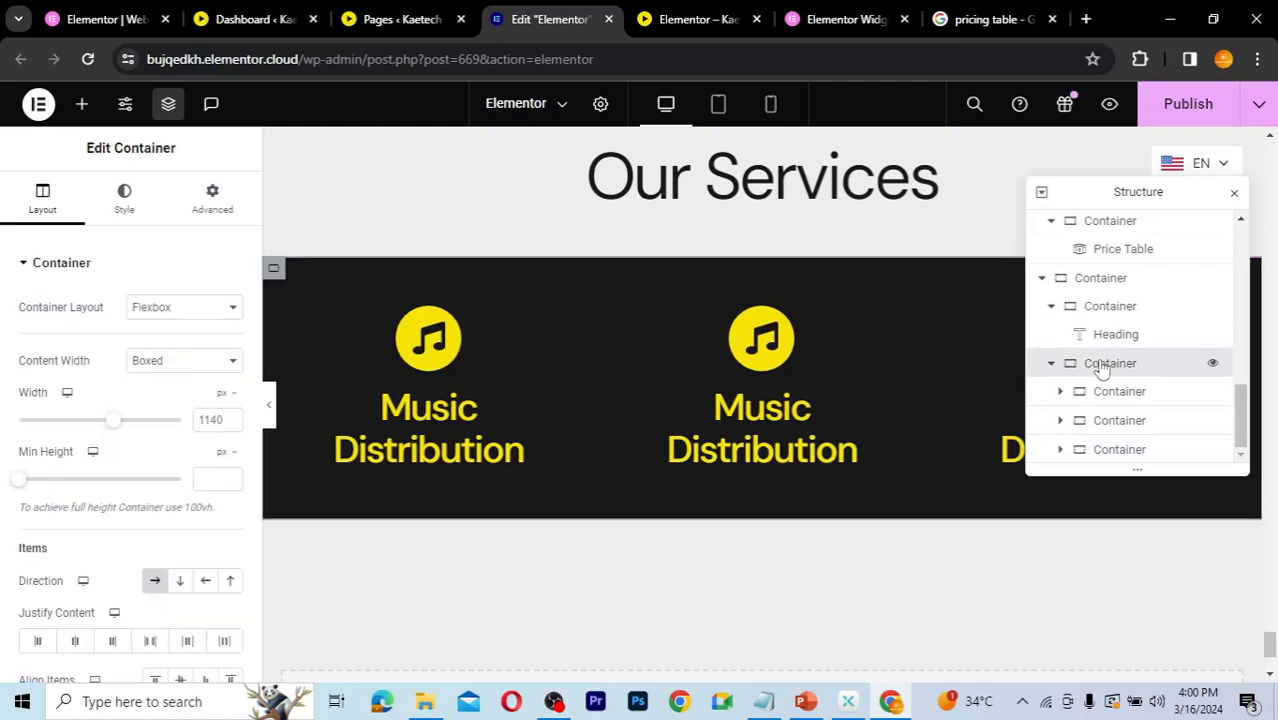
{"action": "scroll", "coordinate": [115, 538], "scroll_direction": "down", "scroll_amount": 3}
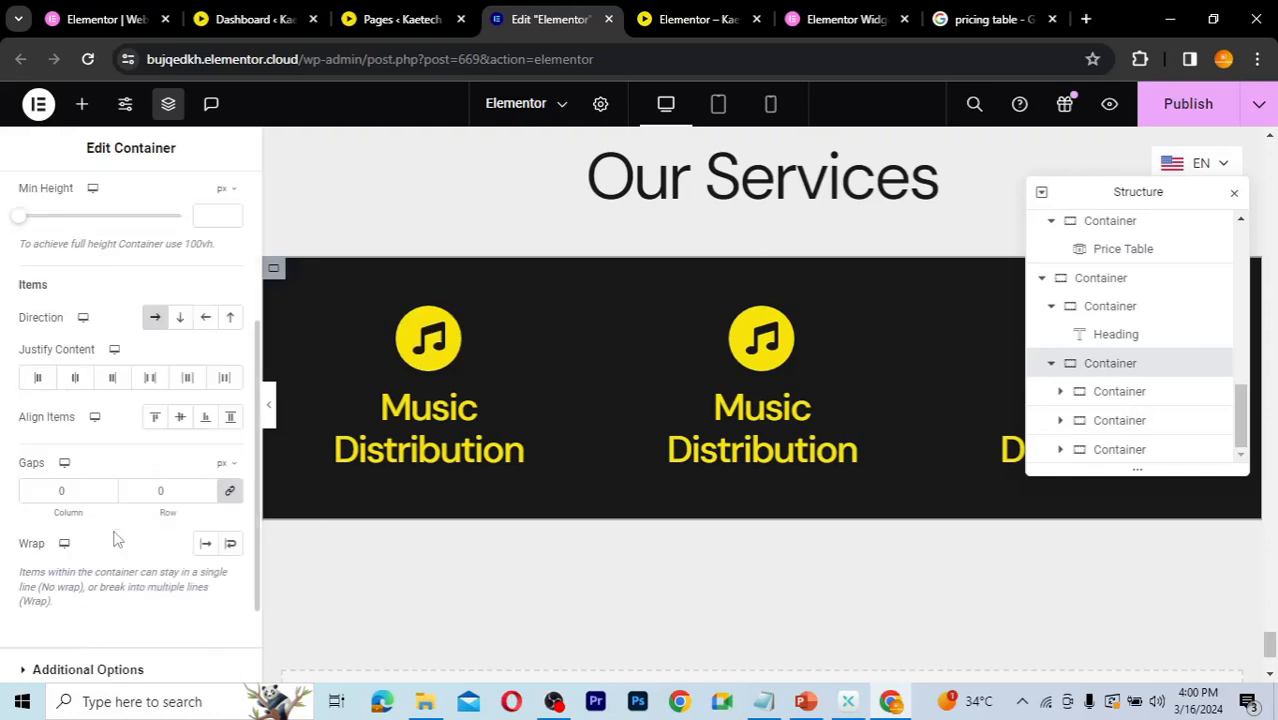
{"action": "scroll", "coordinate": [115, 538], "scroll_direction": "down", "scroll_amount": 1}
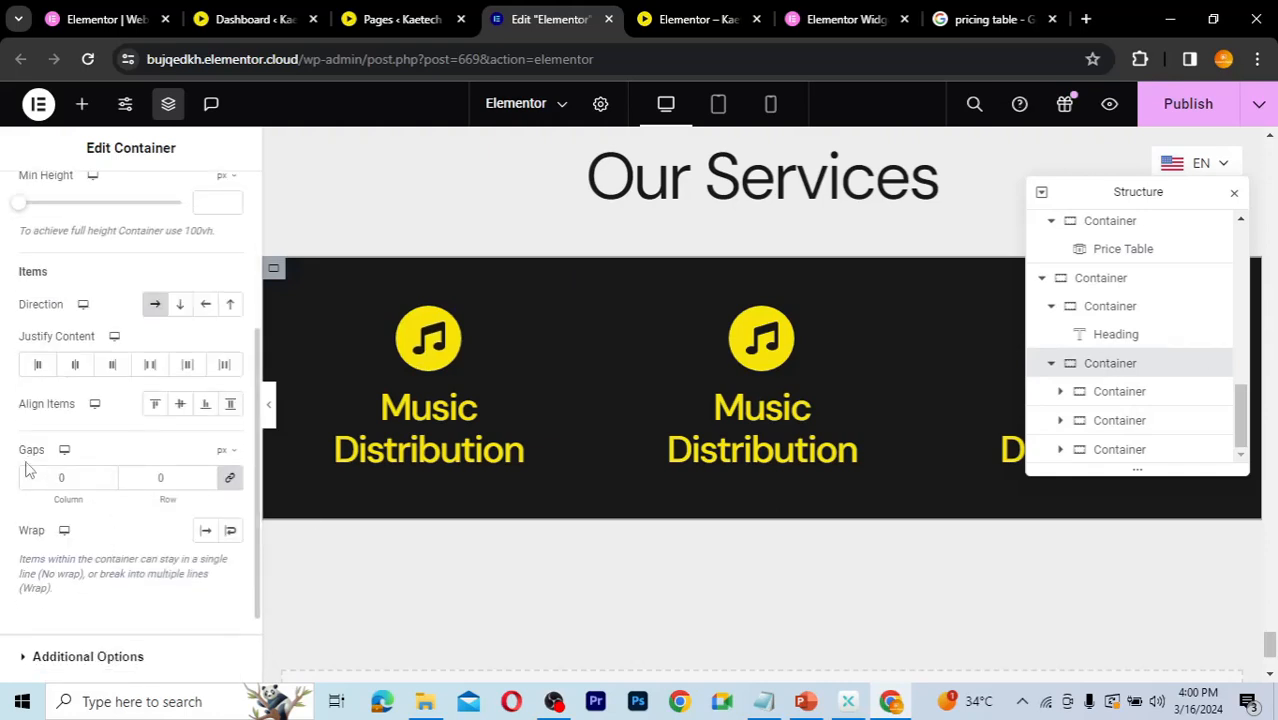
{"action": "left_click", "coordinate": [52, 480]}
{"action": "type", "text": "20"}
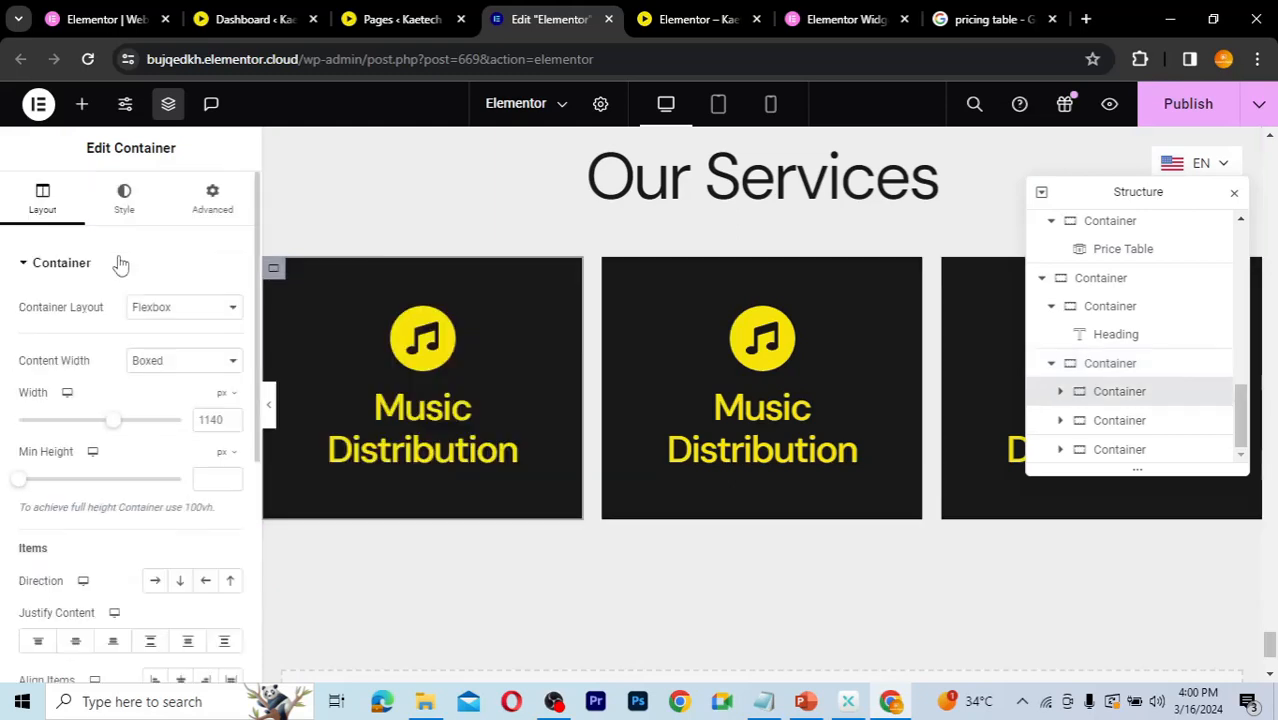
Step: Set the first service column's padding to 20 px on all sides
{"action": "left_click", "coordinate": [200, 210]}
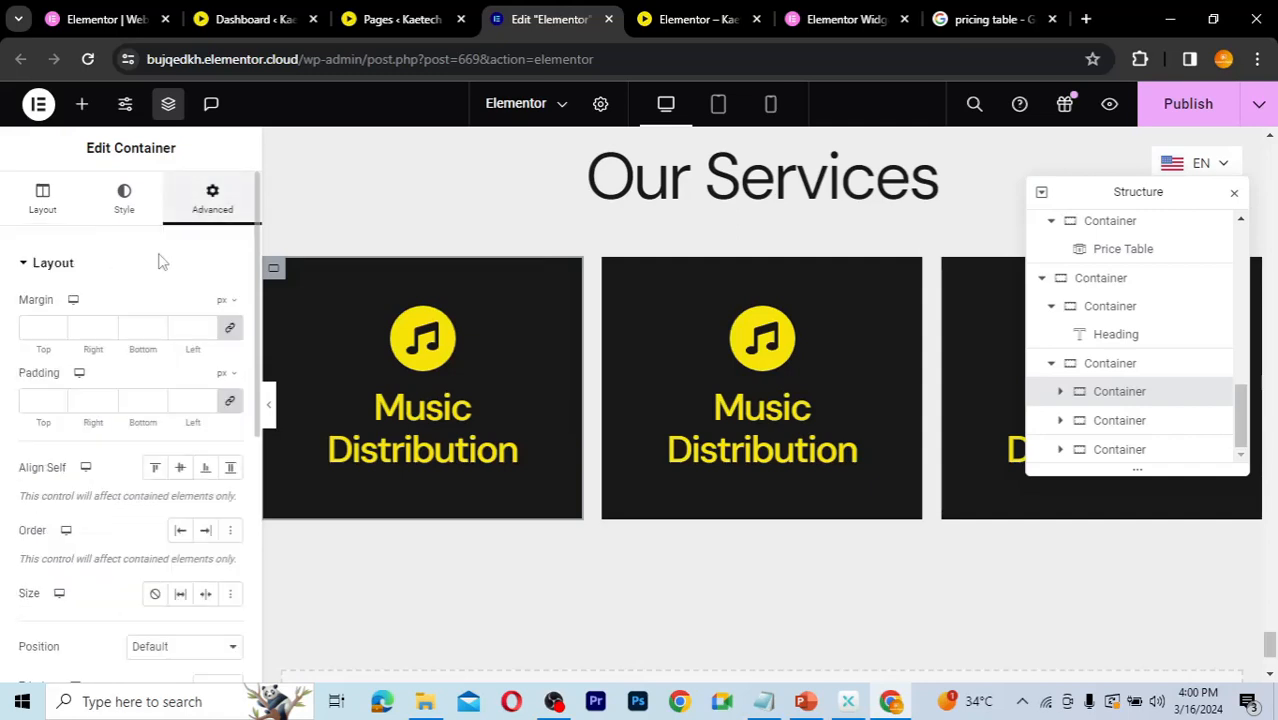
{"action": "left_click", "coordinate": [30, 401]}
{"action": "type", "text": "20"}
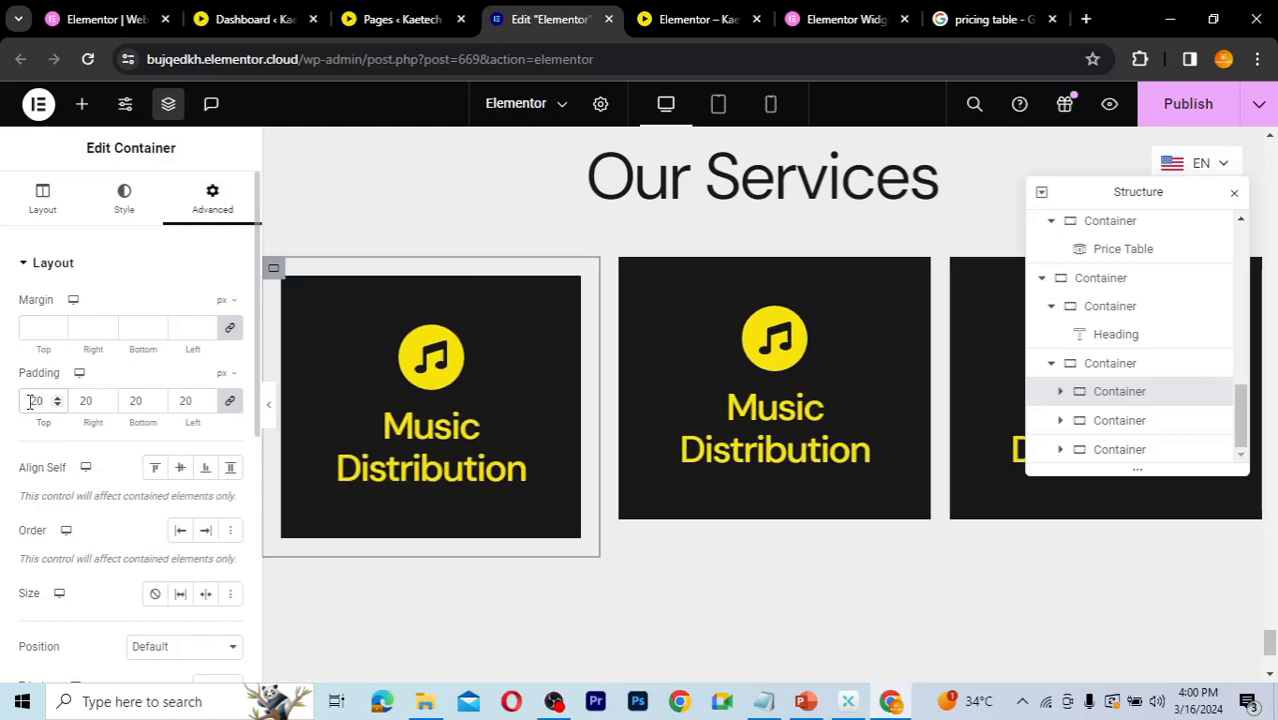
Step: Copy the first service column and paste its style onto the second and third columns
{"action": "mouse_move", "coordinate": [390, 463]}
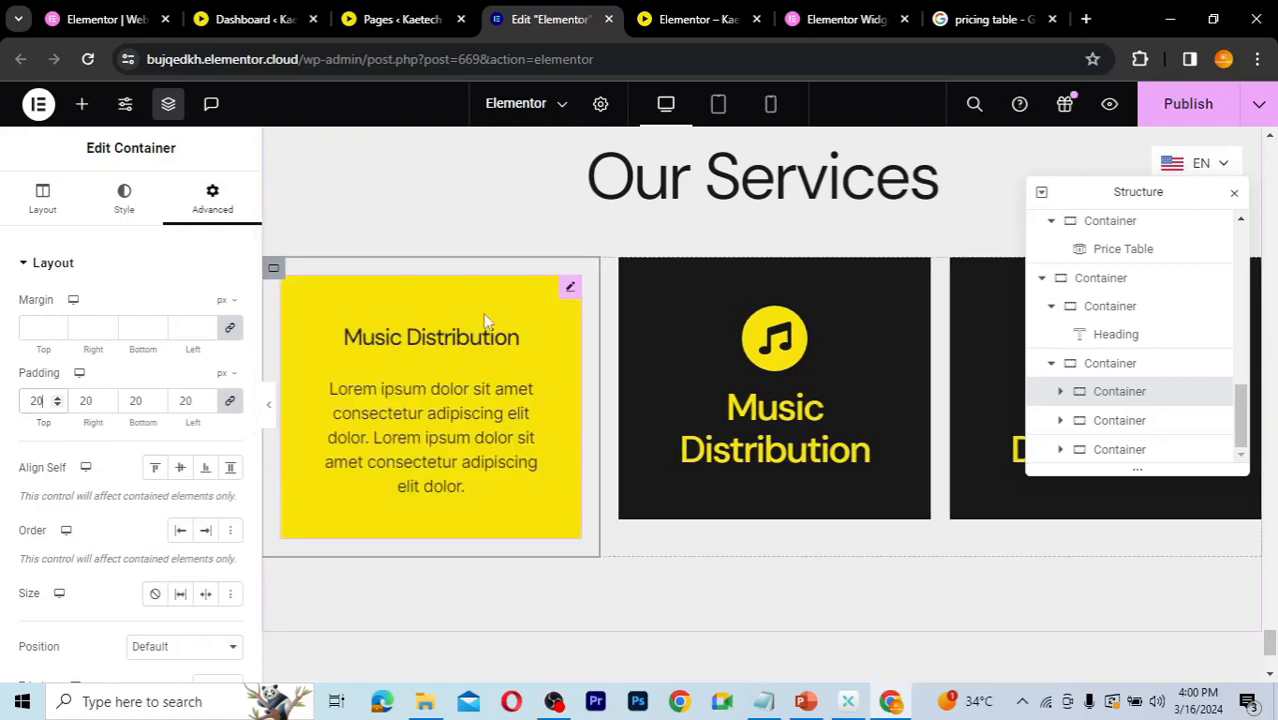
{"action": "right_click", "coordinate": [275, 276]}
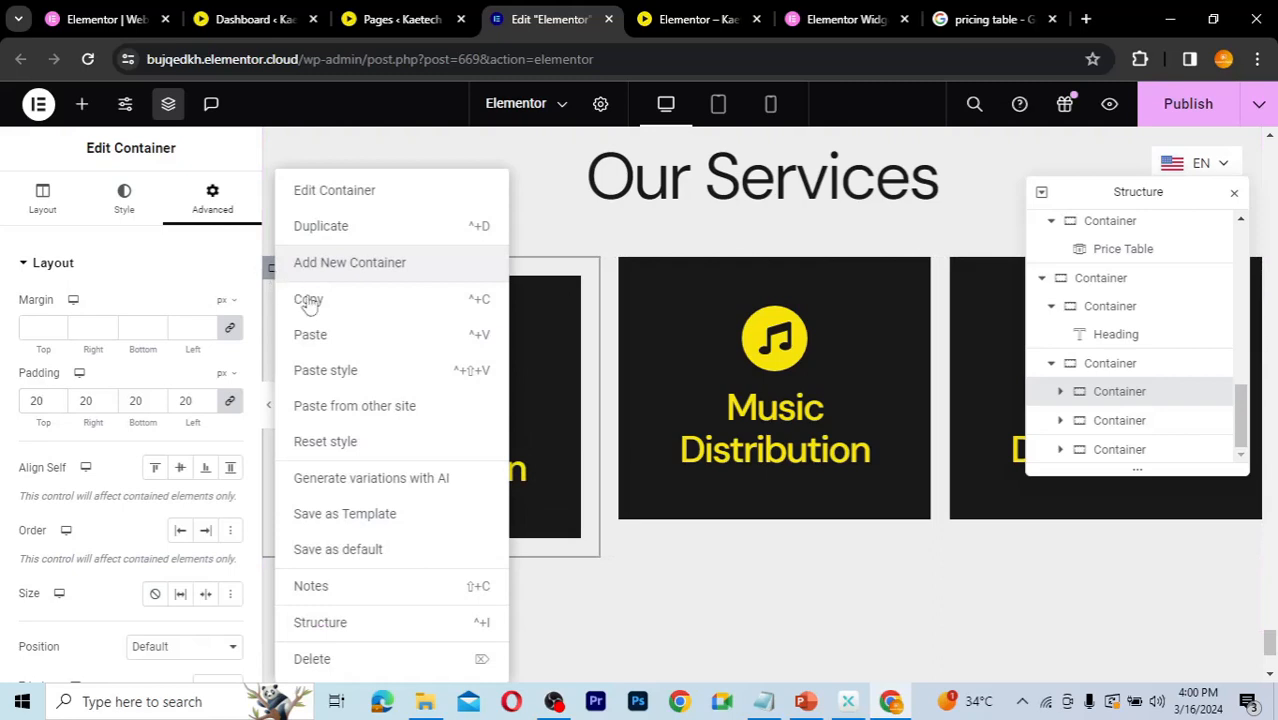
{"action": "left_click", "coordinate": [309, 301]}
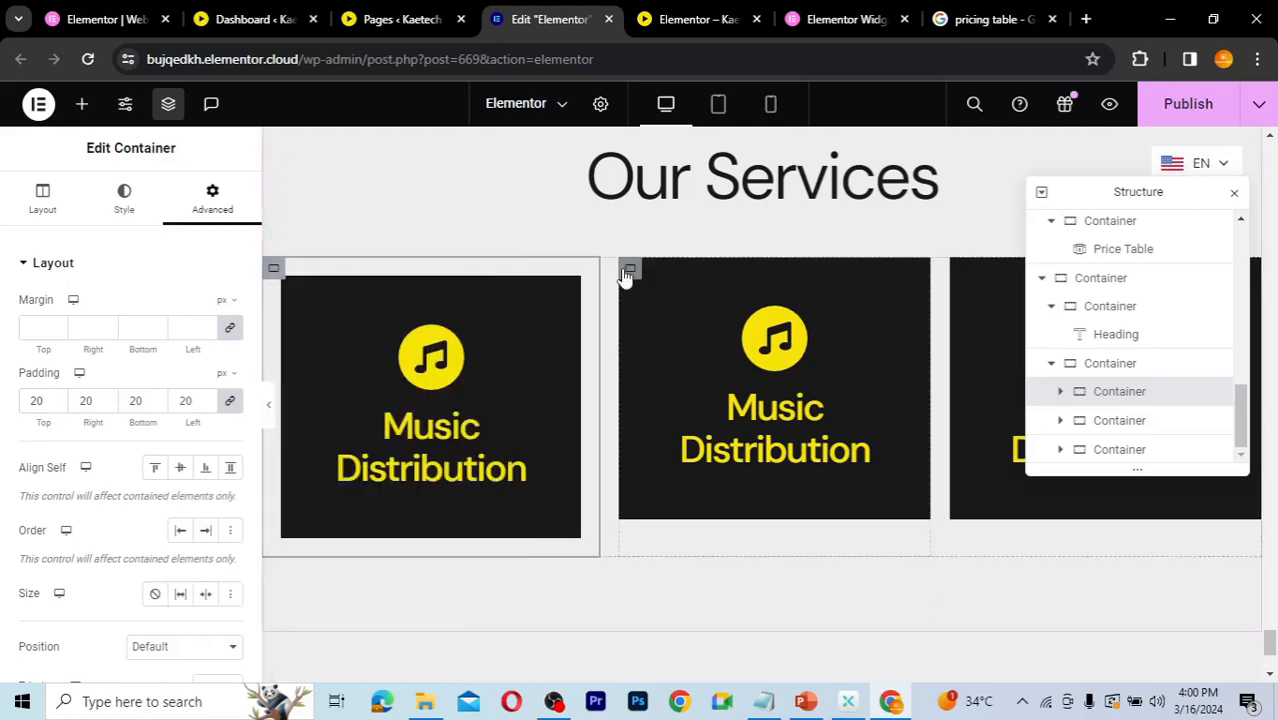
{"action": "right_click", "coordinate": [629, 273]}
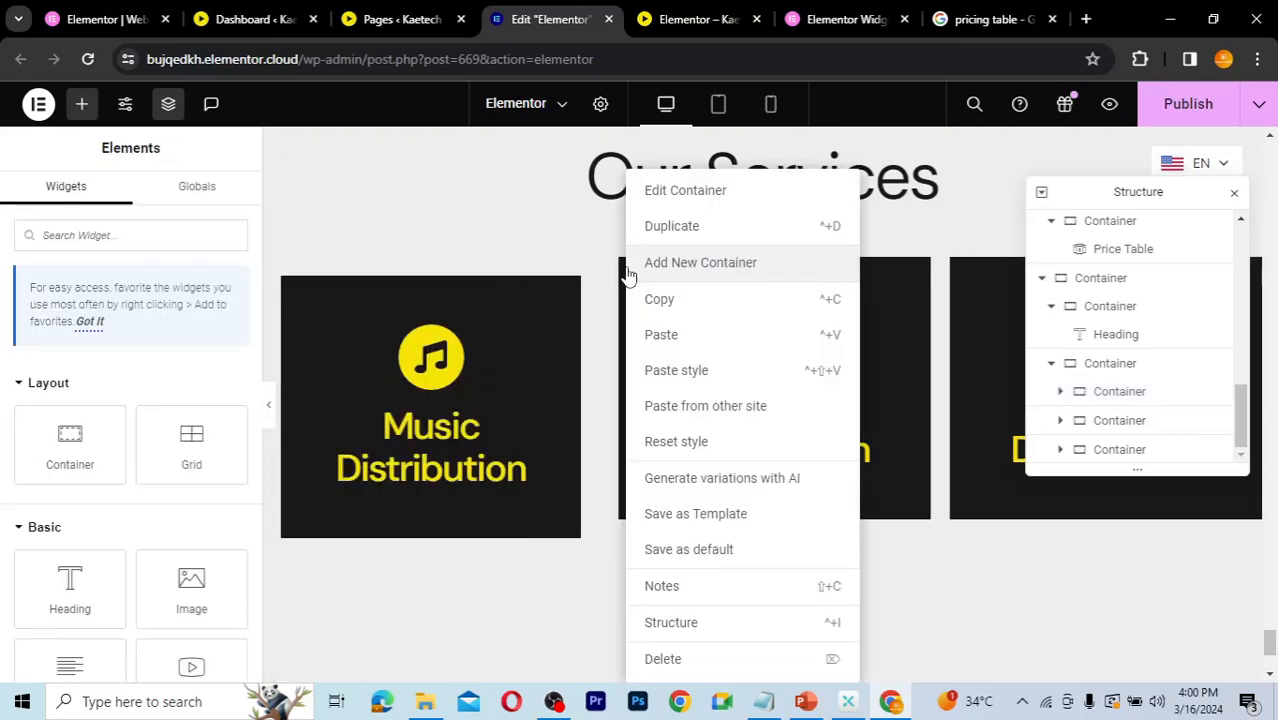
{"action": "left_click", "coordinate": [673, 371]}
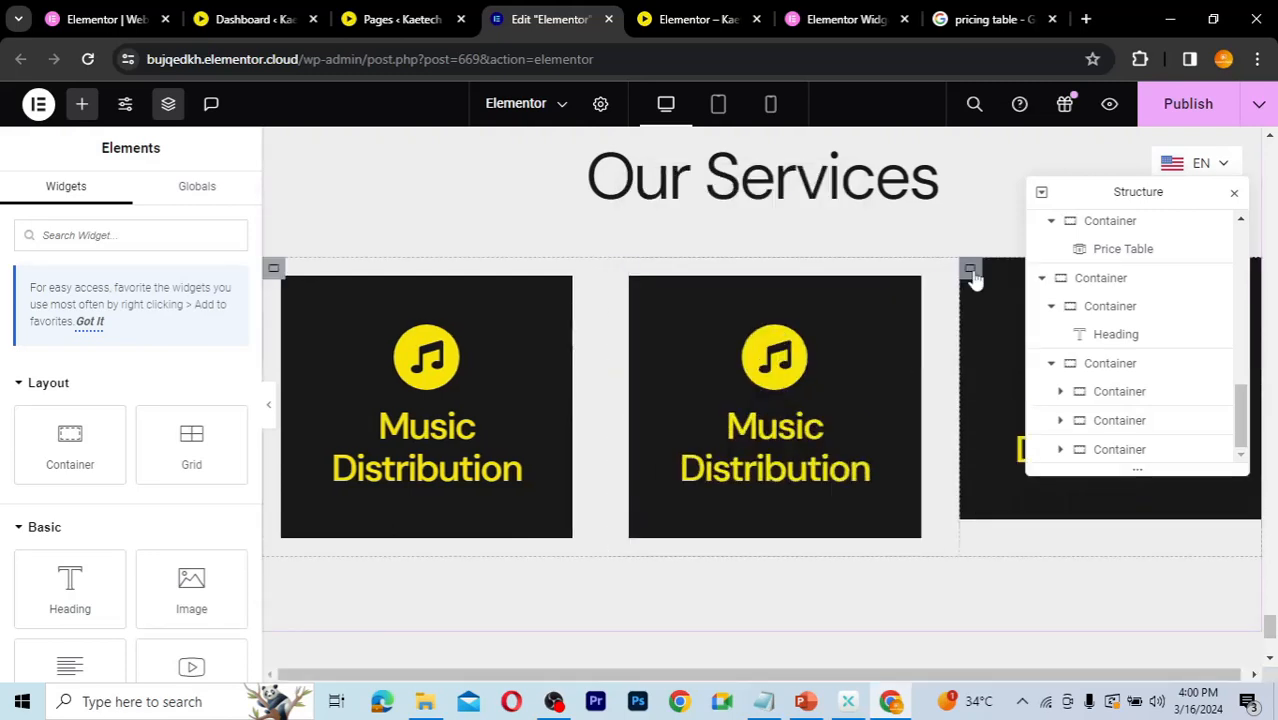
{"action": "right_click", "coordinate": [966, 270]}
{"action": "left_click", "coordinate": [1003, 372]}
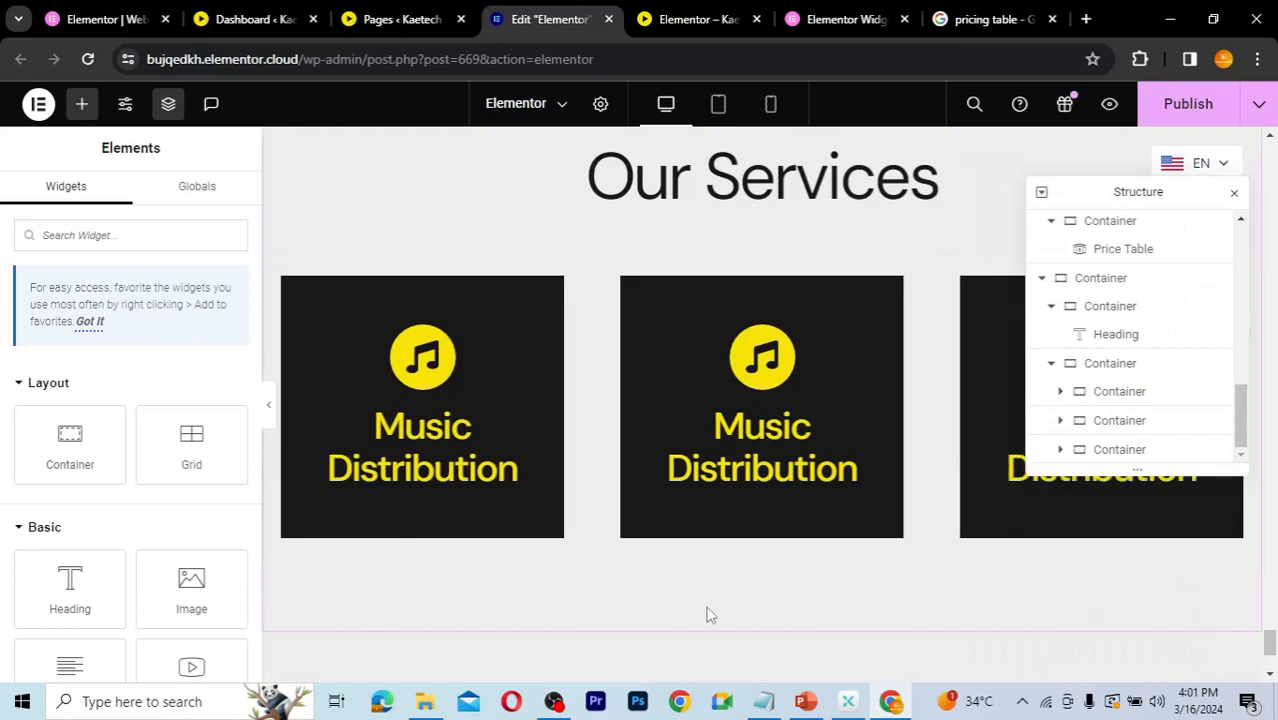
{"action": "left_click", "coordinate": [1235, 193]}
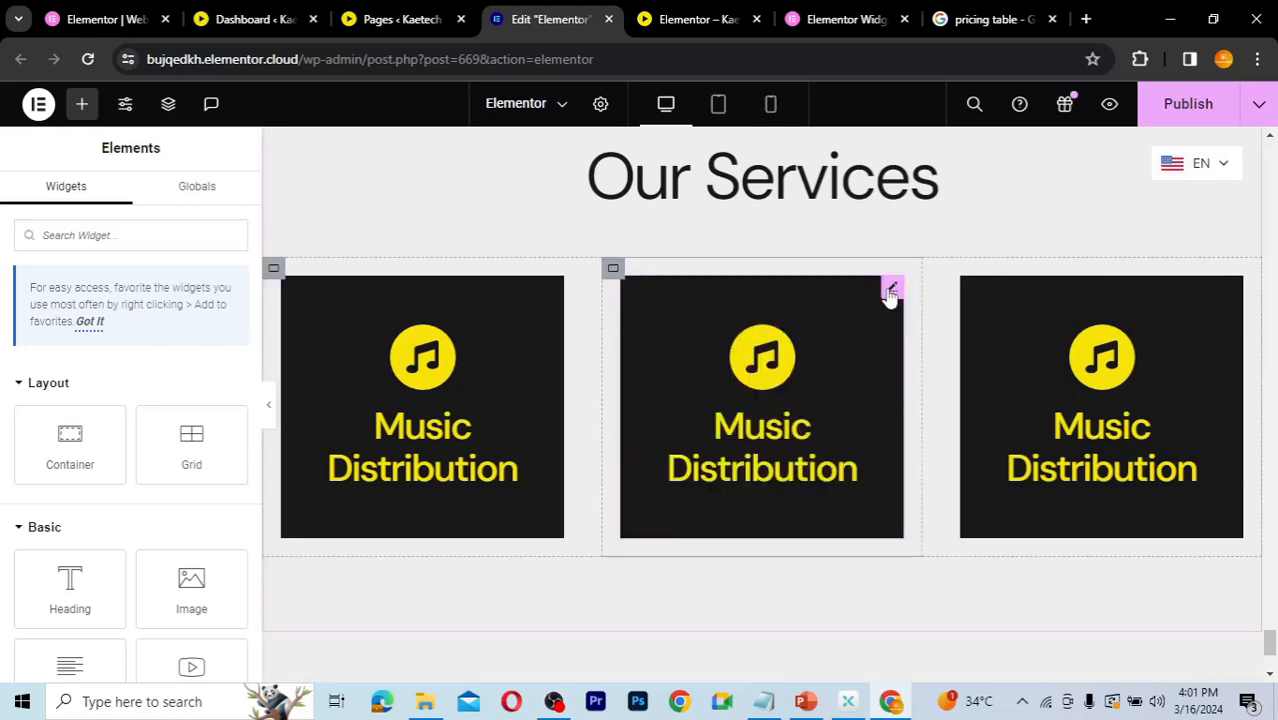
Step: Replace the second flip box's front icon with the Download icon from the icon library
{"action": "left_click", "coordinate": [891, 291]}
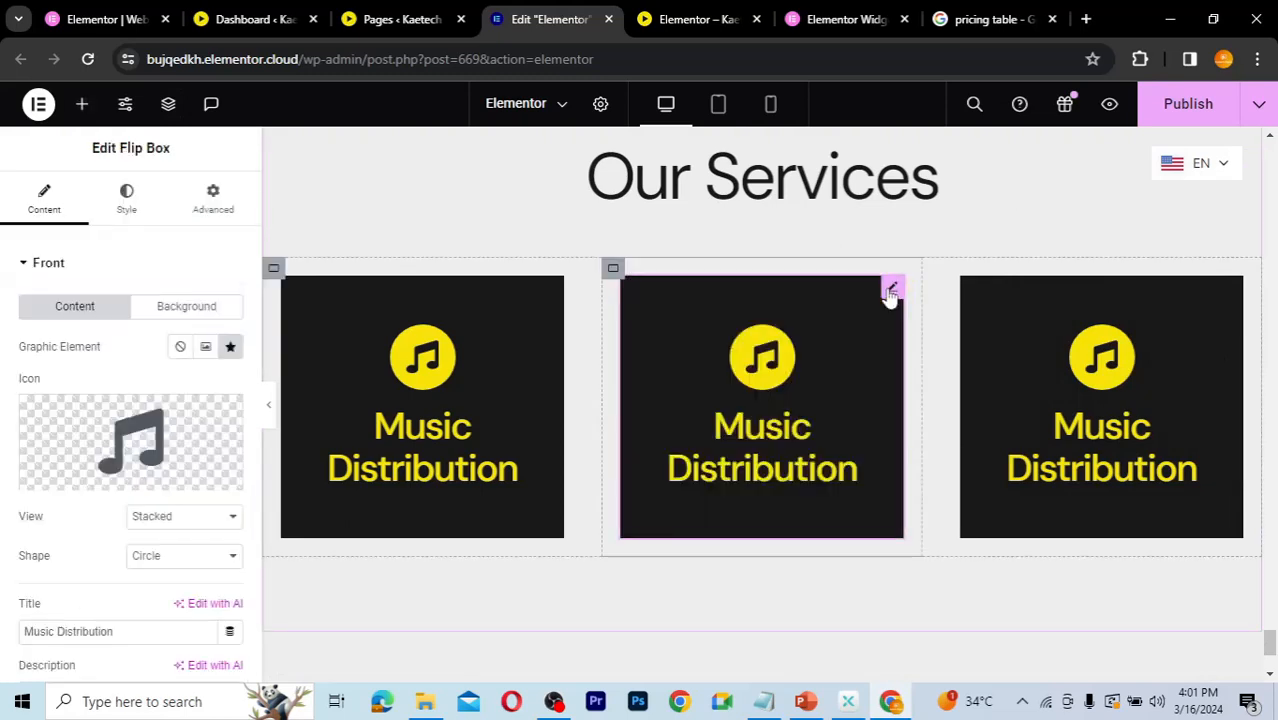
{"action": "mouse_move", "coordinate": [112, 455]}
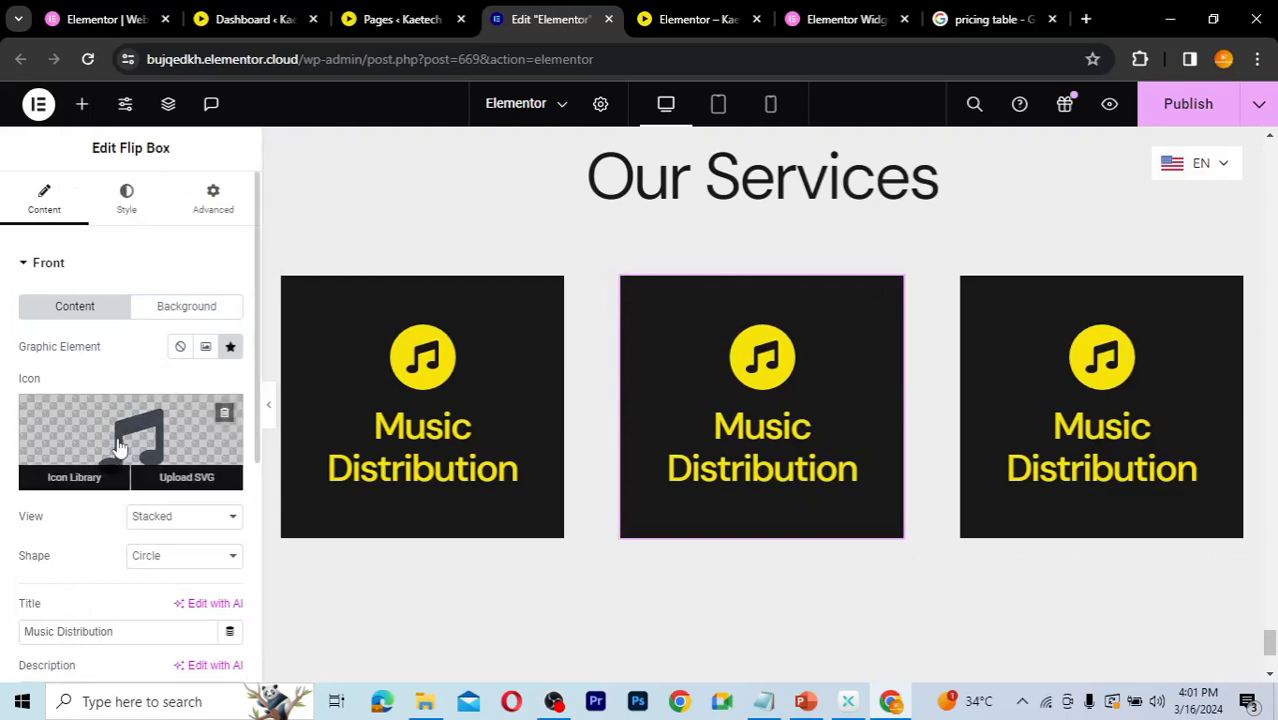
{"action": "left_click", "coordinate": [117, 447]}
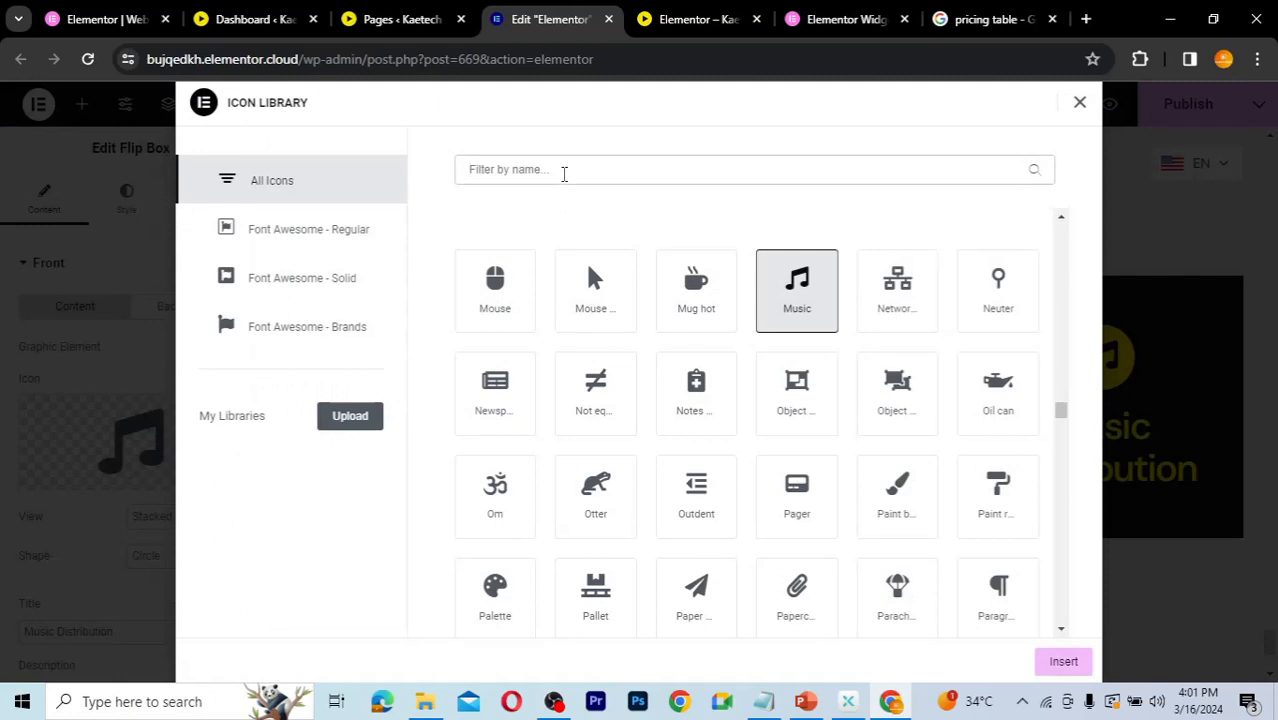
{"action": "left_click", "coordinate": [564, 172]}
{"action": "type", "text": "dow"}
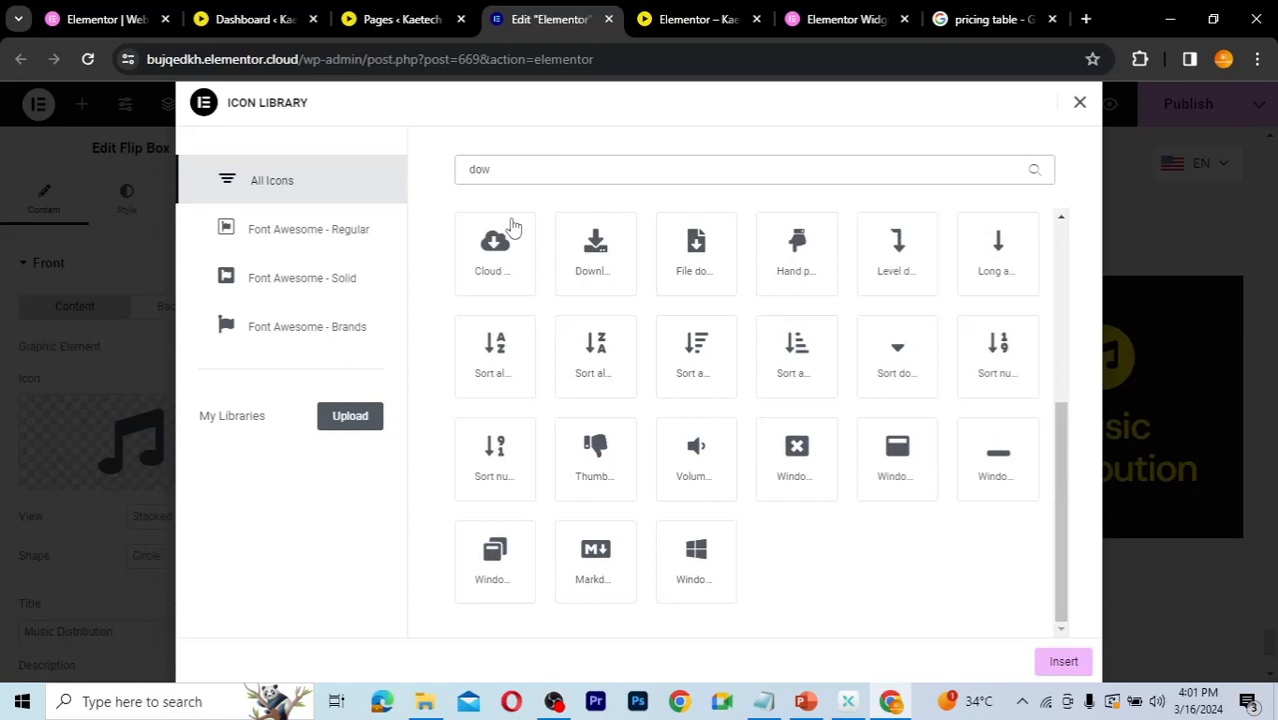
{"action": "left_click", "coordinate": [492, 258]}
{"action": "left_click", "coordinate": [585, 251]}
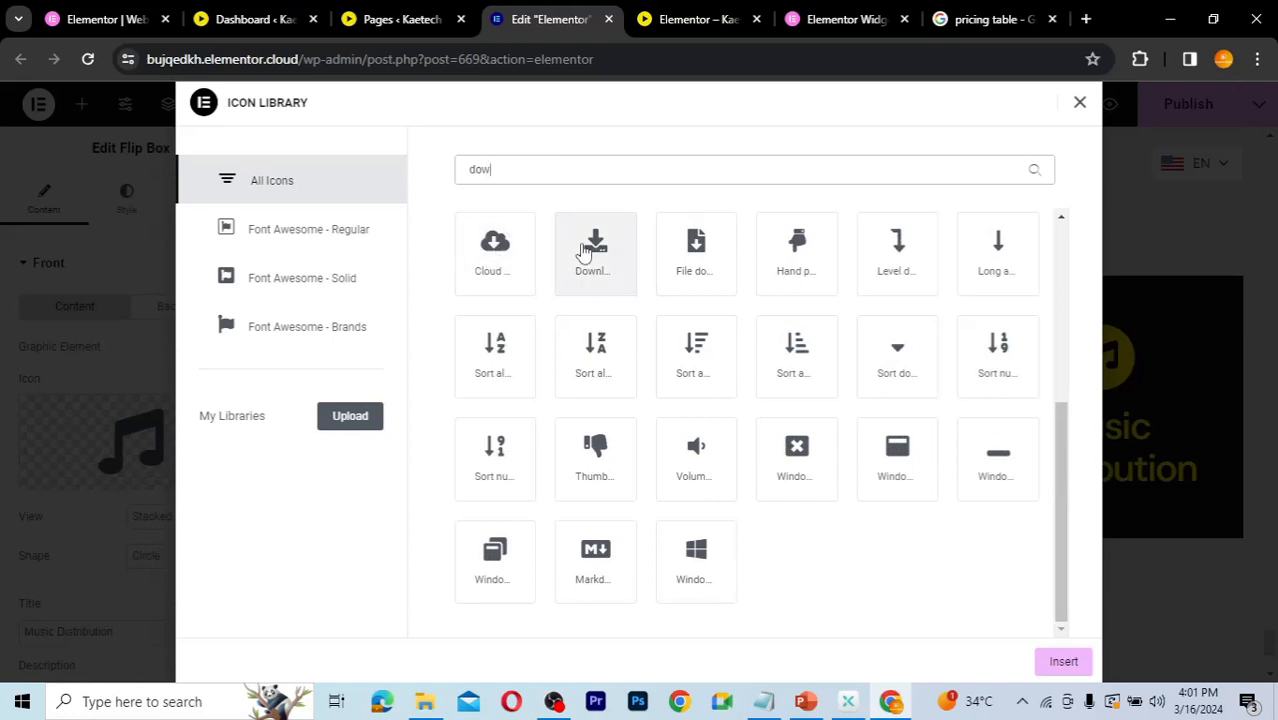
{"action": "left_click", "coordinate": [516, 256]}
{"action": "left_click", "coordinate": [580, 260]}
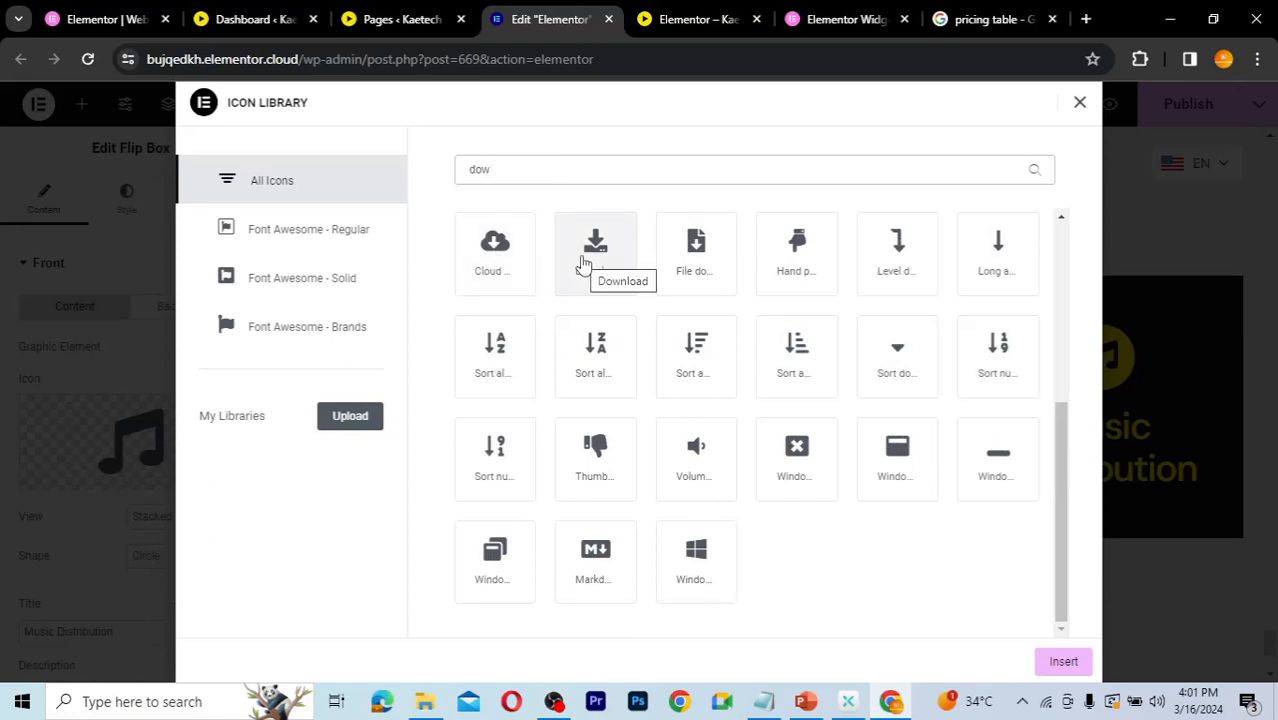
{"action": "left_click", "coordinate": [495, 254]}
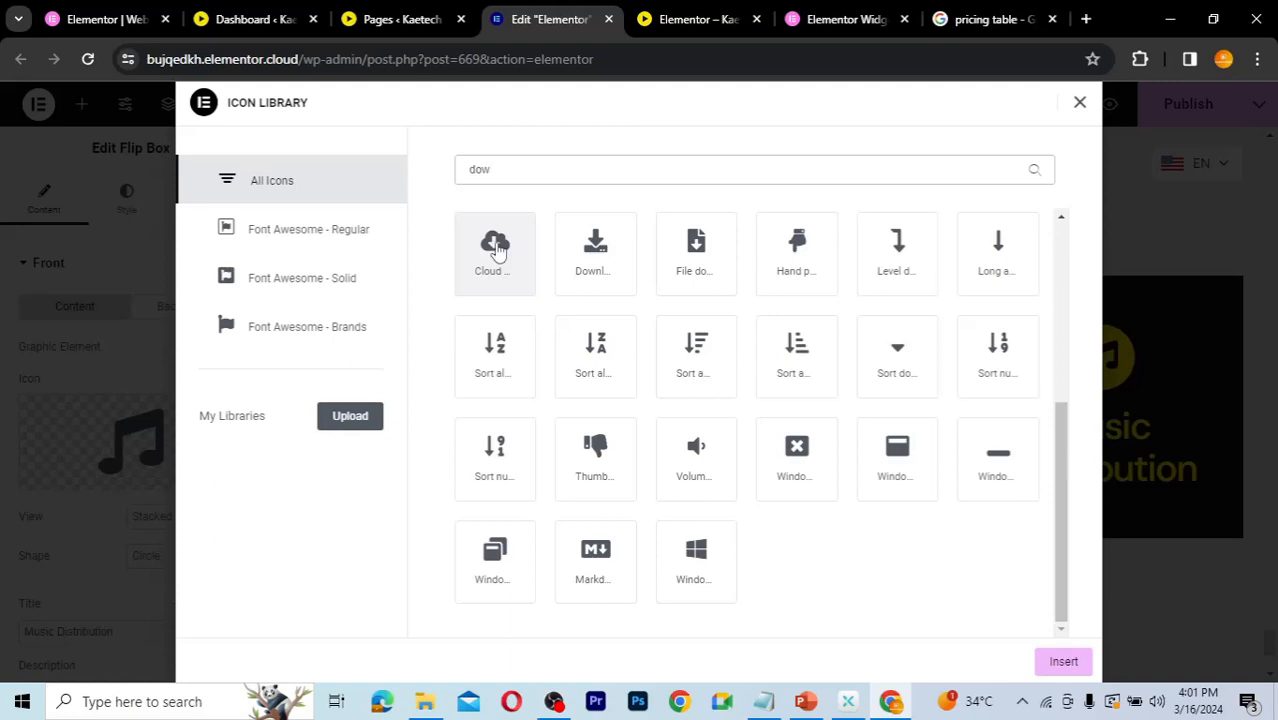
{"action": "left_click", "coordinate": [580, 250]}
{"action": "left_click", "coordinate": [1058, 660]}
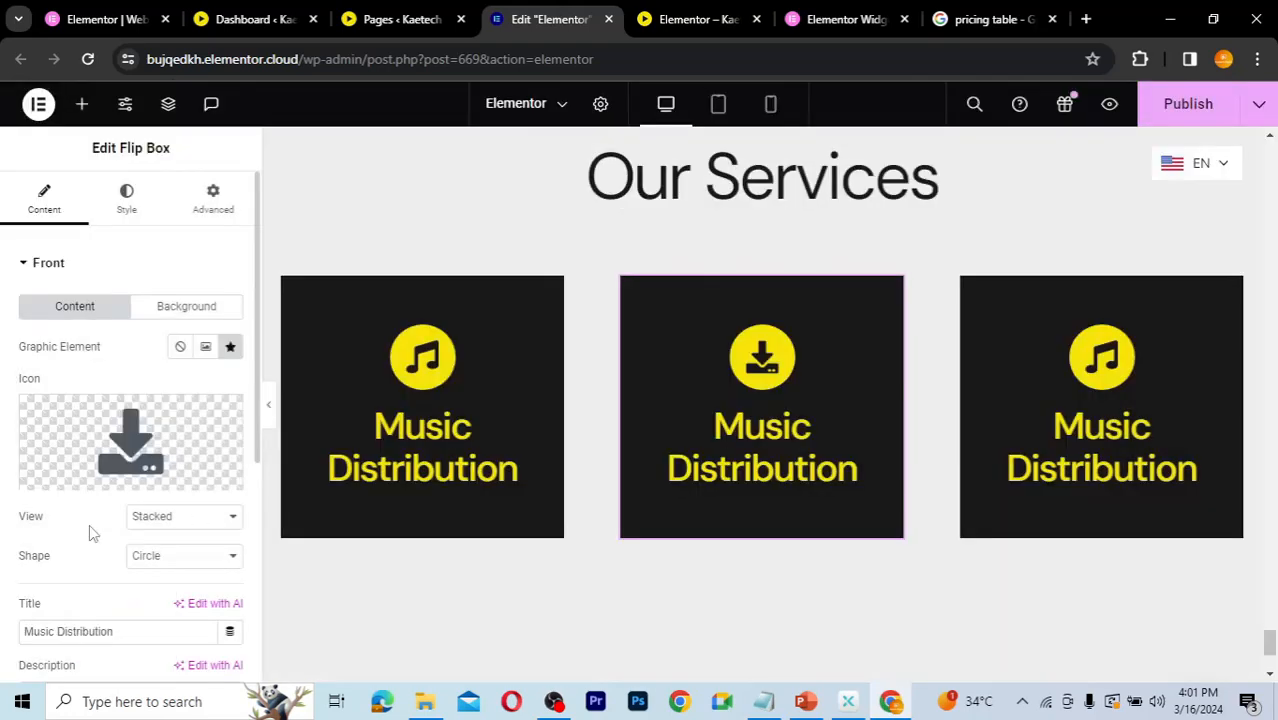
Step: Change the second flip box's front title to Digital Downloads
{"action": "double_click", "coordinate": [72, 630]}
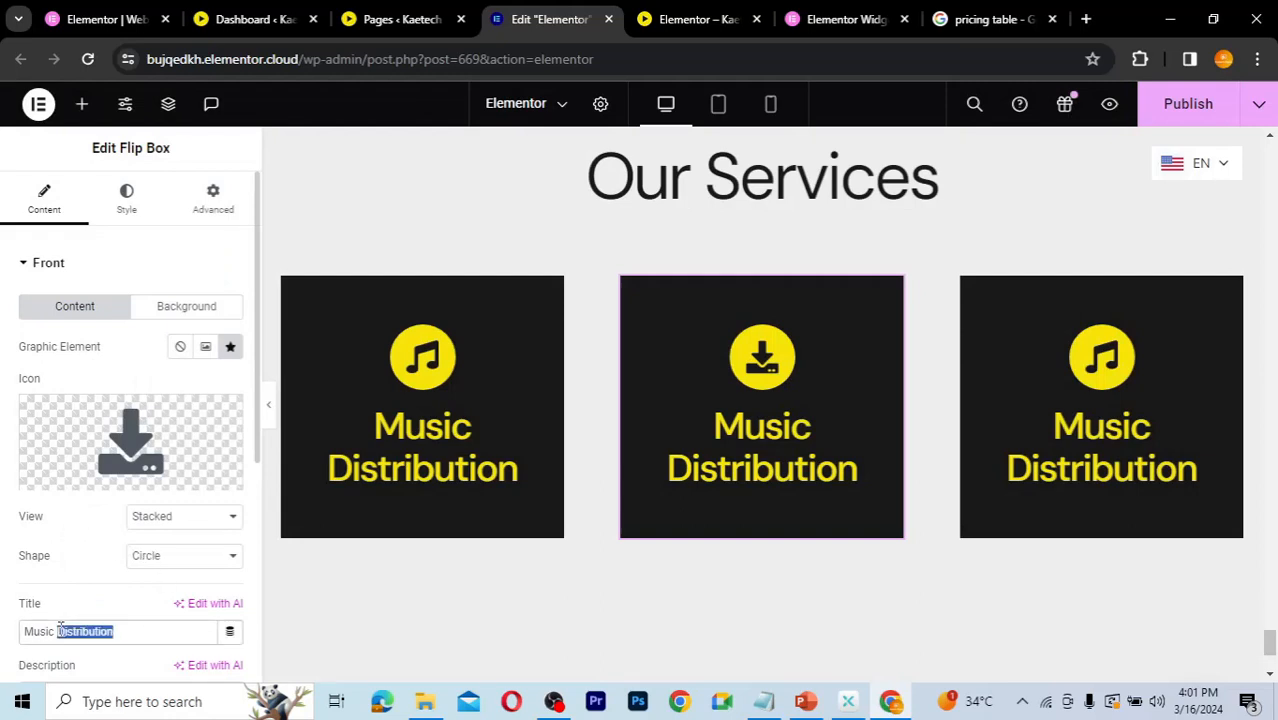
{"action": "type", "text": "Do"}
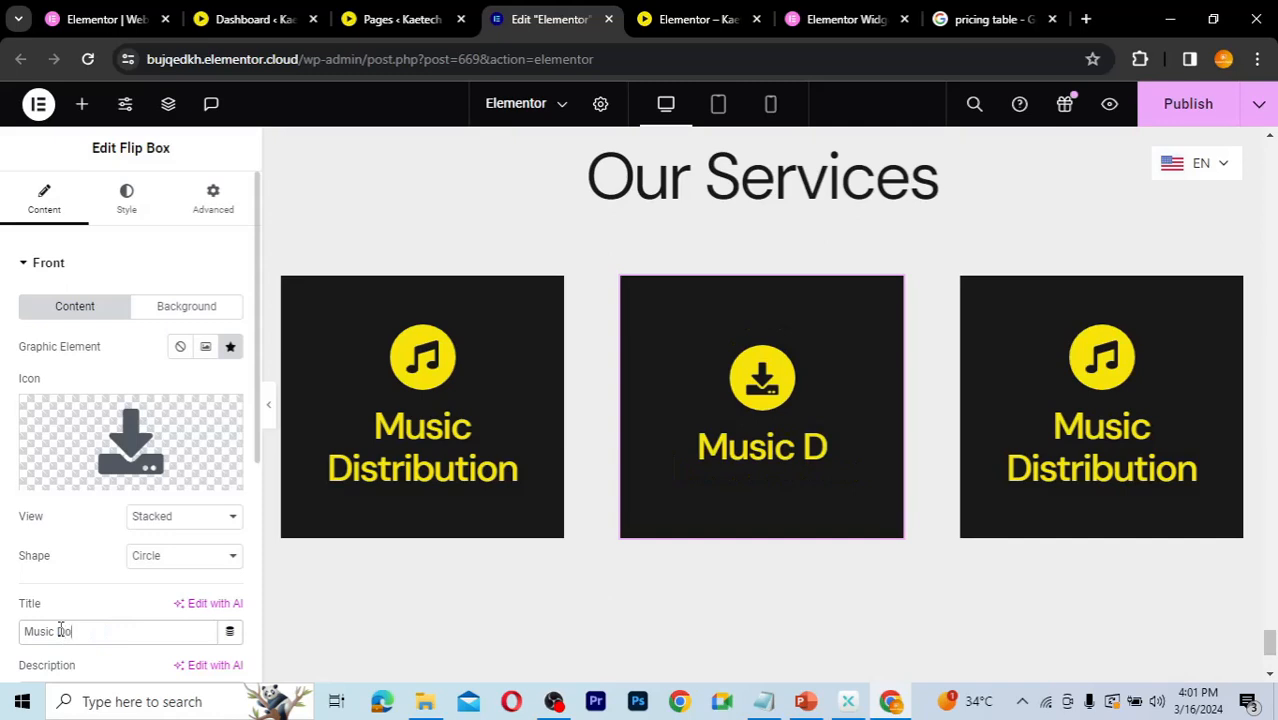
{"action": "key", "text": "ctrl+a"}
{"action": "key", "text": "BackSpace"}
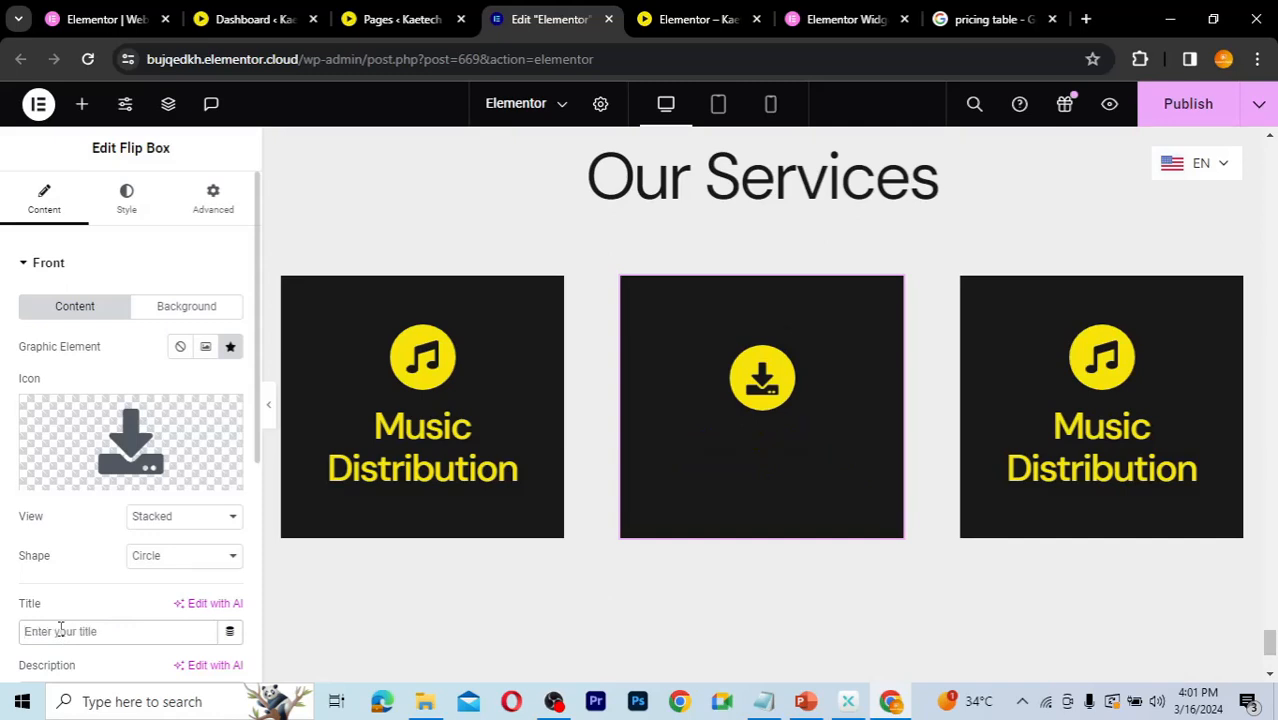
{"action": "type", "text": "D"}
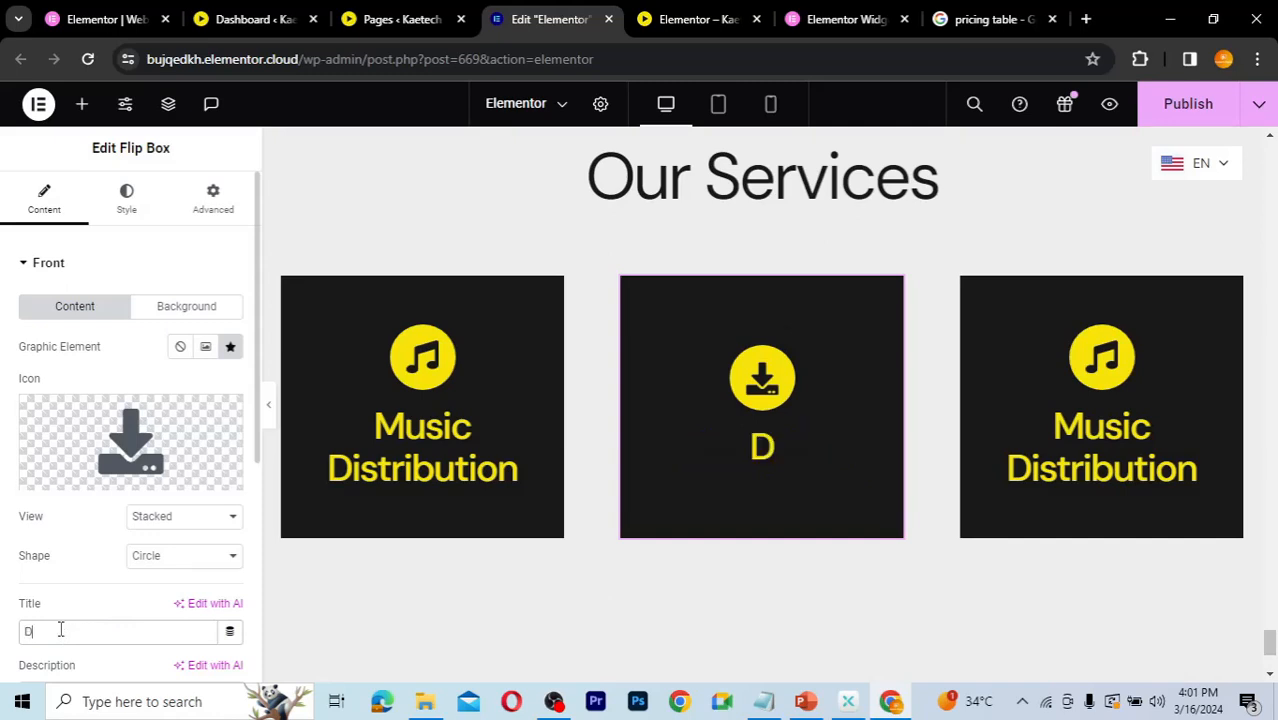
{"action": "type", "text": "igital Downloads"}
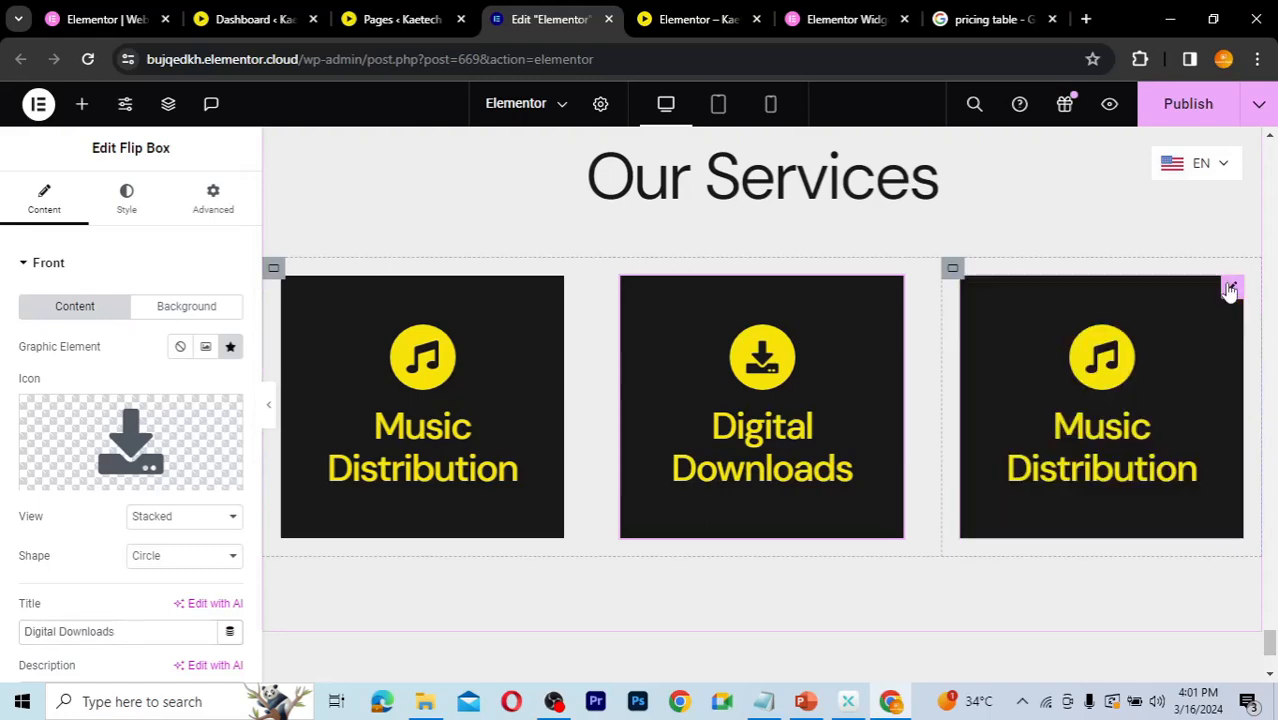
Step: Replace the third flip box's front icon with a microphone icon from the icon library, searching for mic
{"action": "left_click", "coordinate": [1230, 290]}
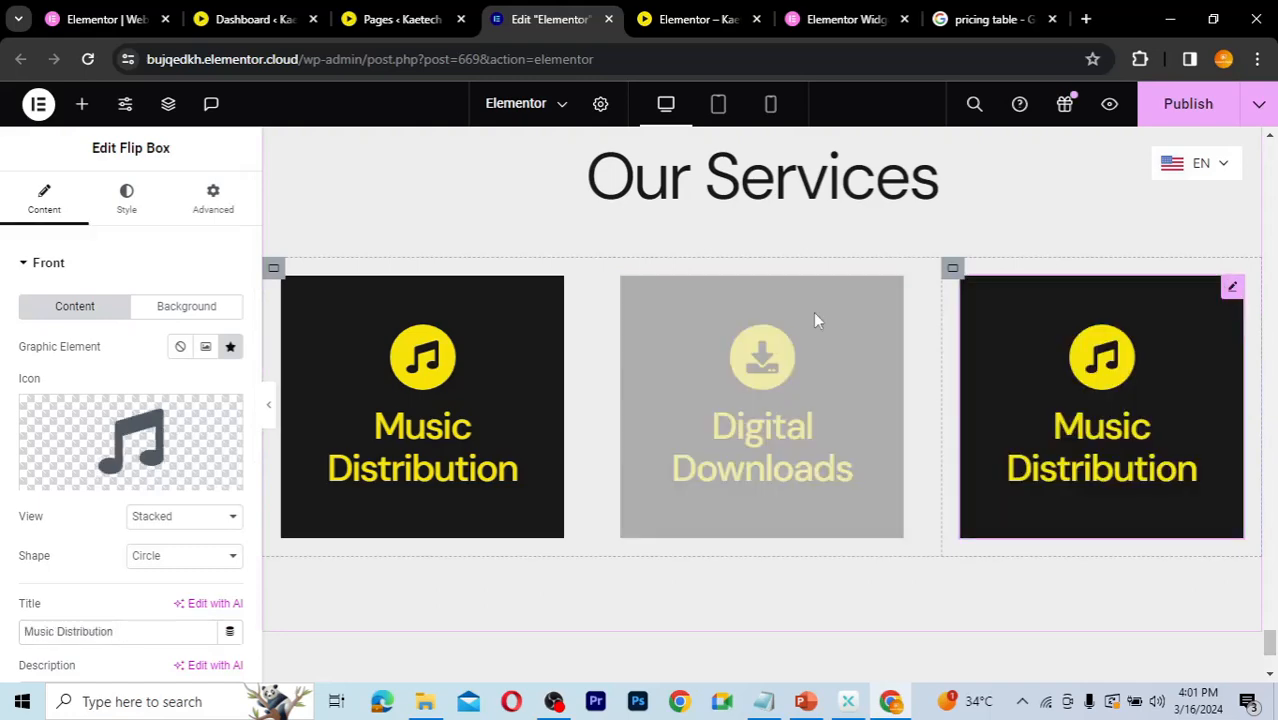
{"action": "left_click", "coordinate": [131, 438]}
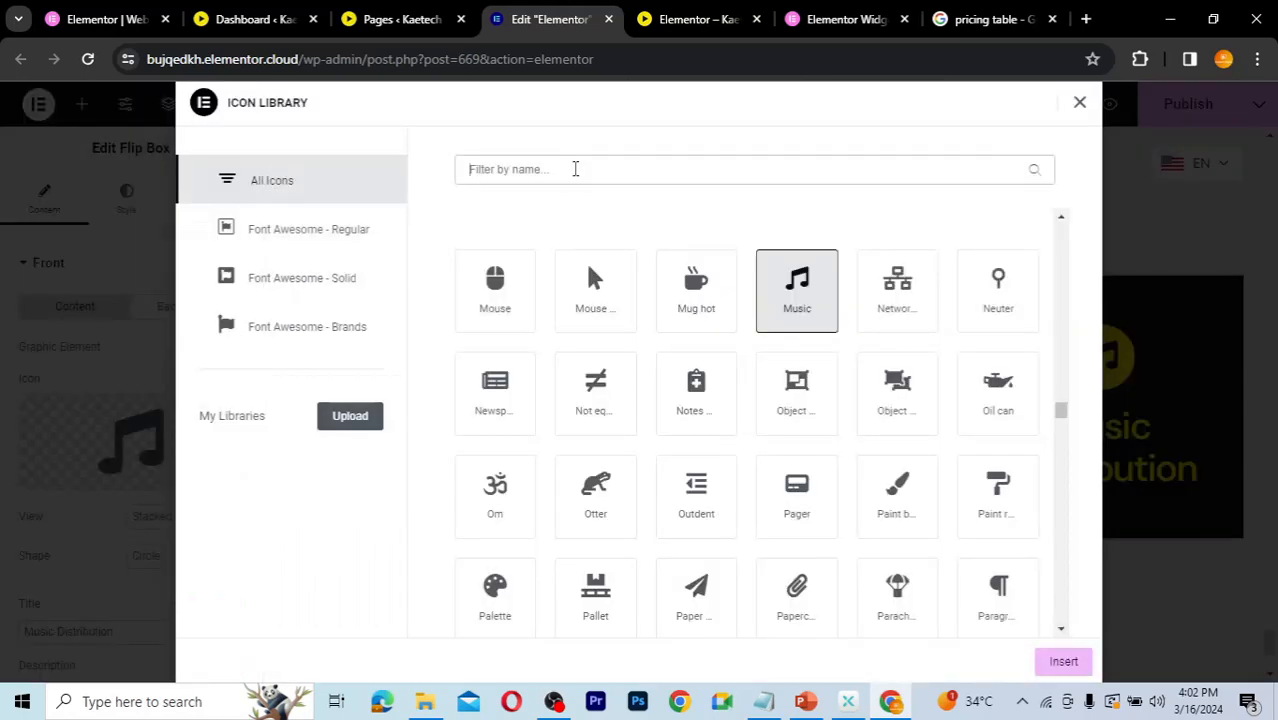
{"action": "type", "text": "mi"}
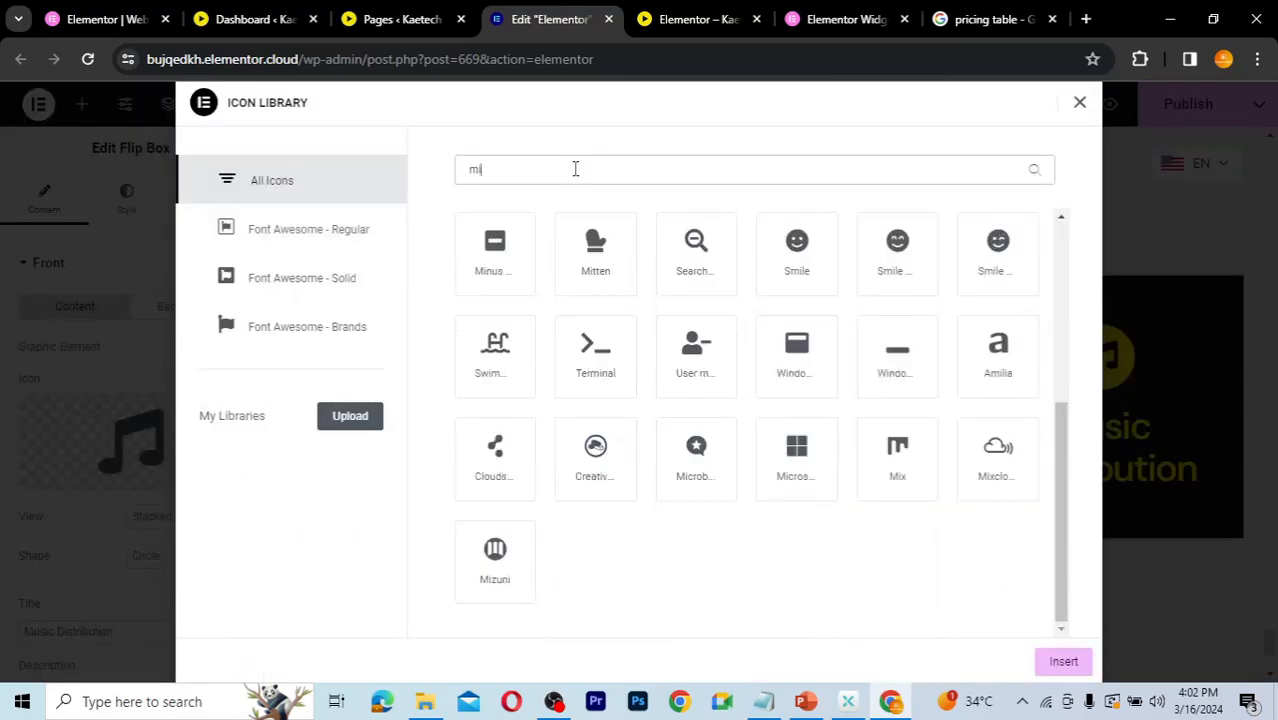
{"action": "type", "text": "c"}
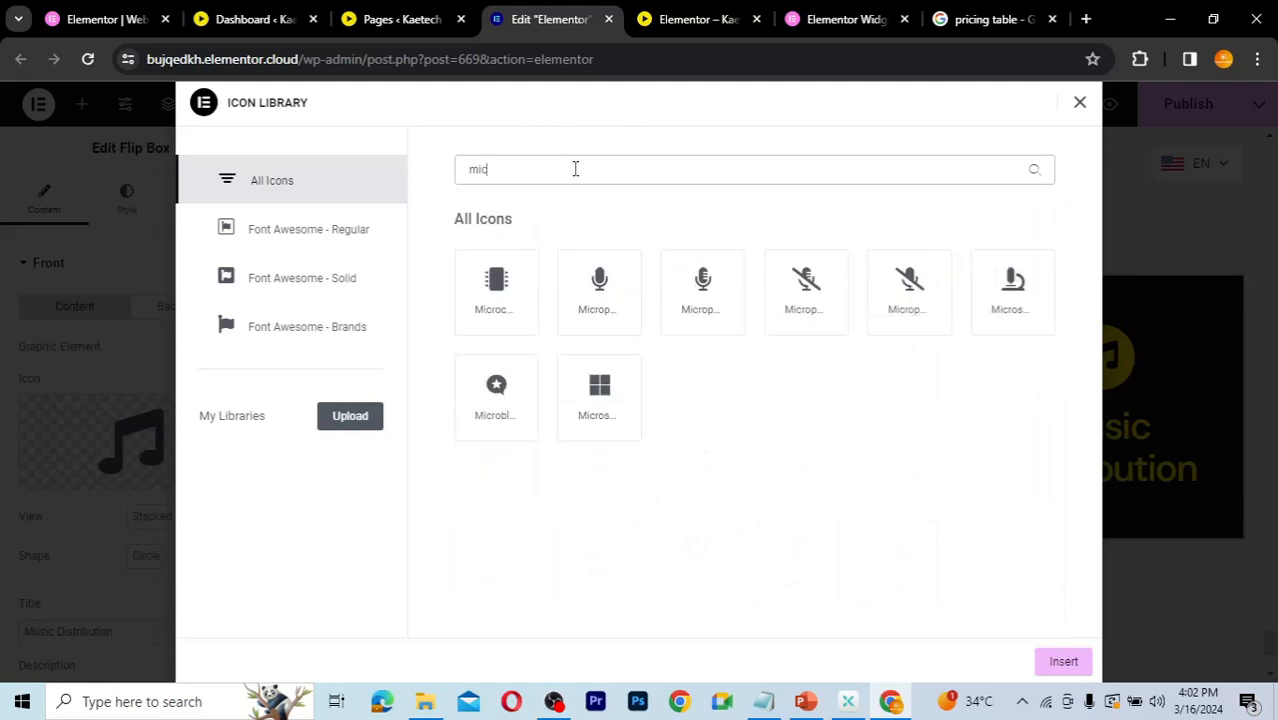
{"action": "left_click", "coordinate": [598, 302]}
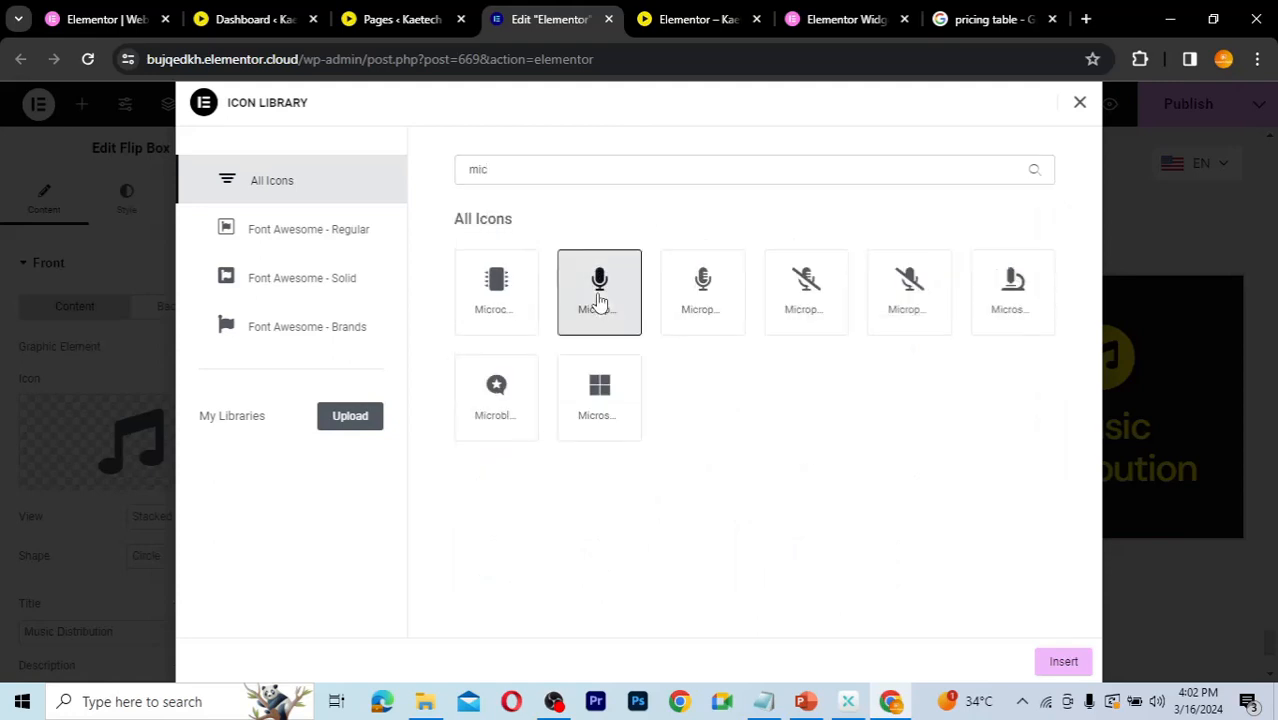
{"action": "left_click", "coordinate": [1062, 661]}
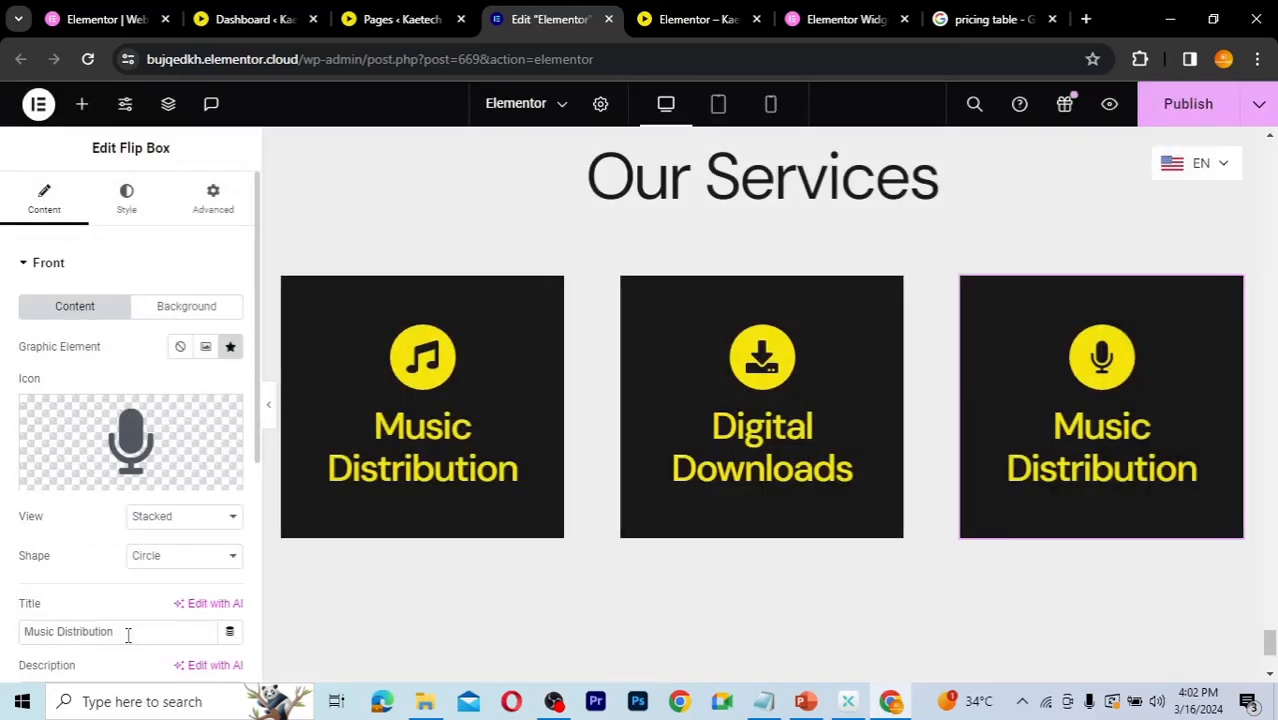
Step: Change the third flip box's front title to Podcast Services
{"action": "left_click_drag", "start_coordinate": [128, 636], "coordinate": [20, 628]}
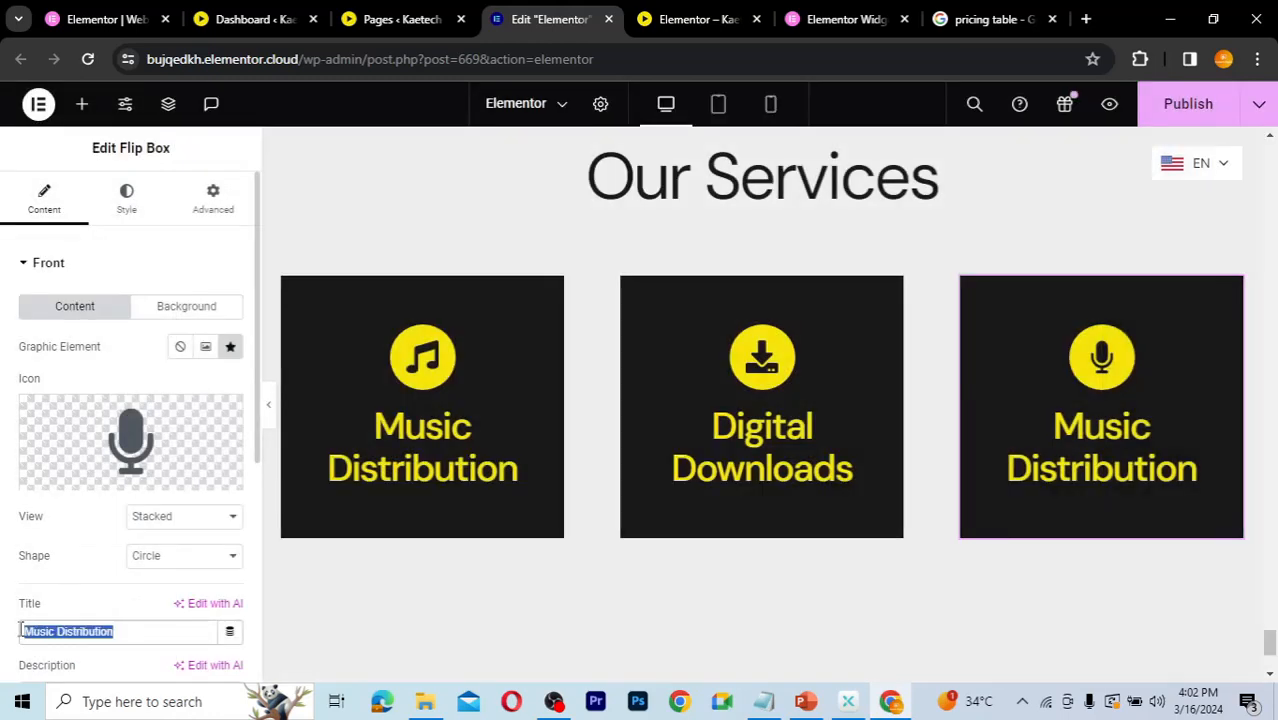
{"action": "type", "text": "Po"}
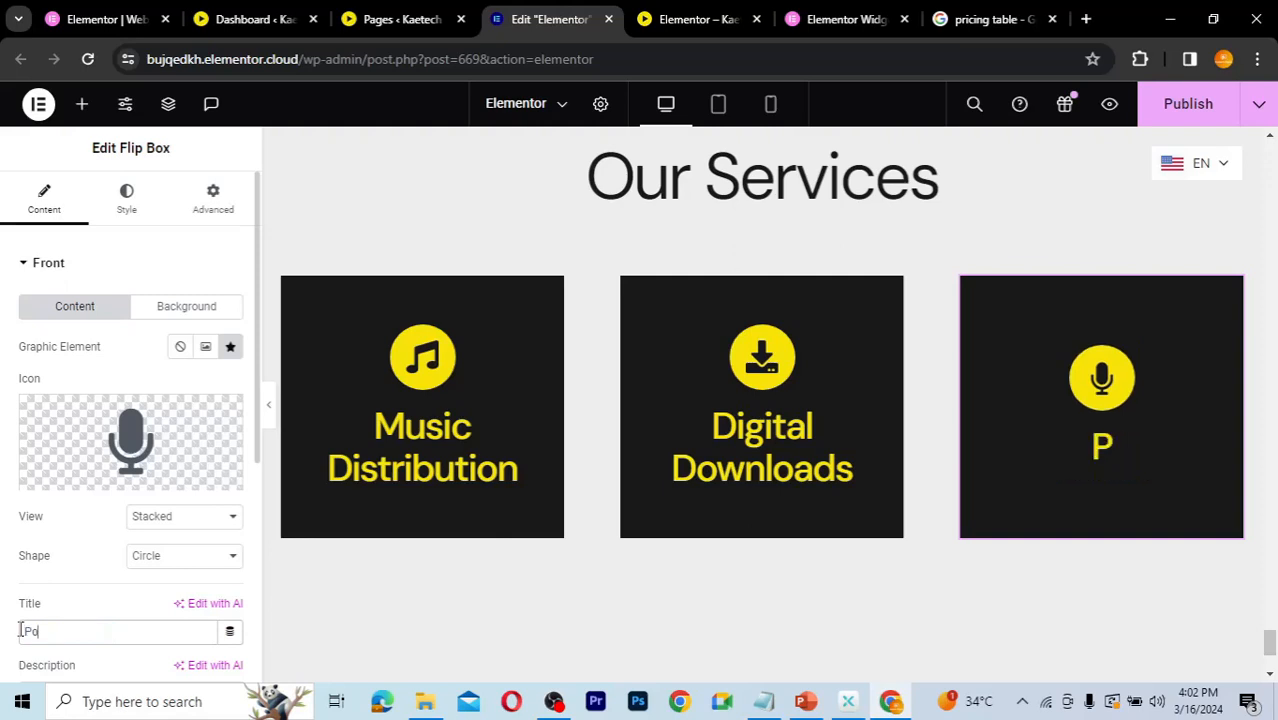
{"action": "type", "text": "dcast Services"}
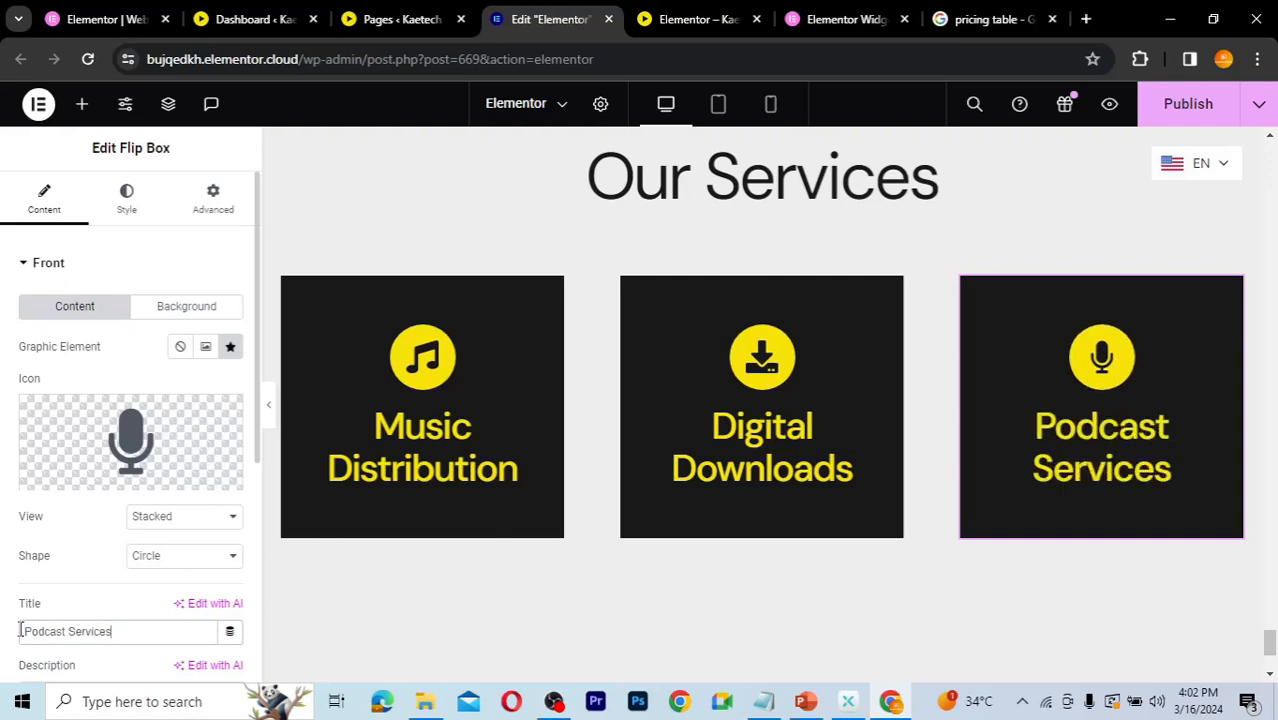
Step: Set the third flip box's back title to Podcast services
{"action": "left_click", "coordinate": [22, 263]}
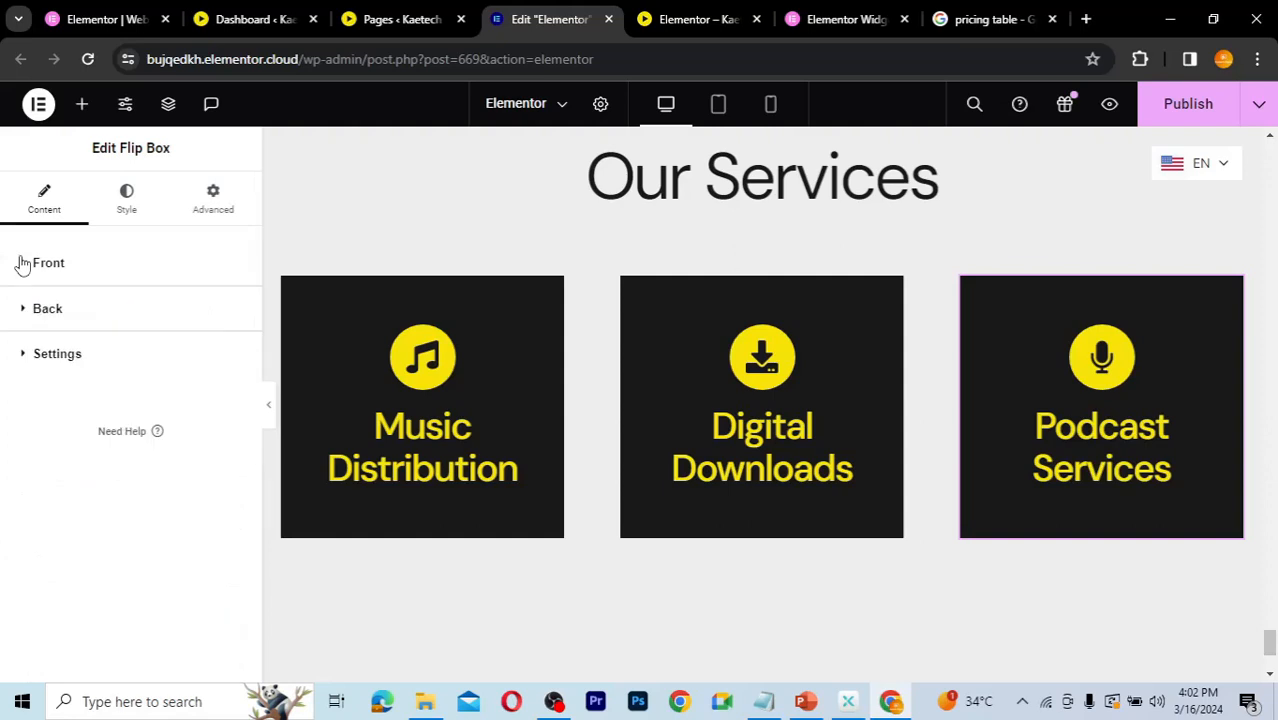
{"action": "left_click", "coordinate": [27, 311]}
{"action": "left_click_drag", "start_coordinate": [123, 413], "coordinate": [11, 416]}
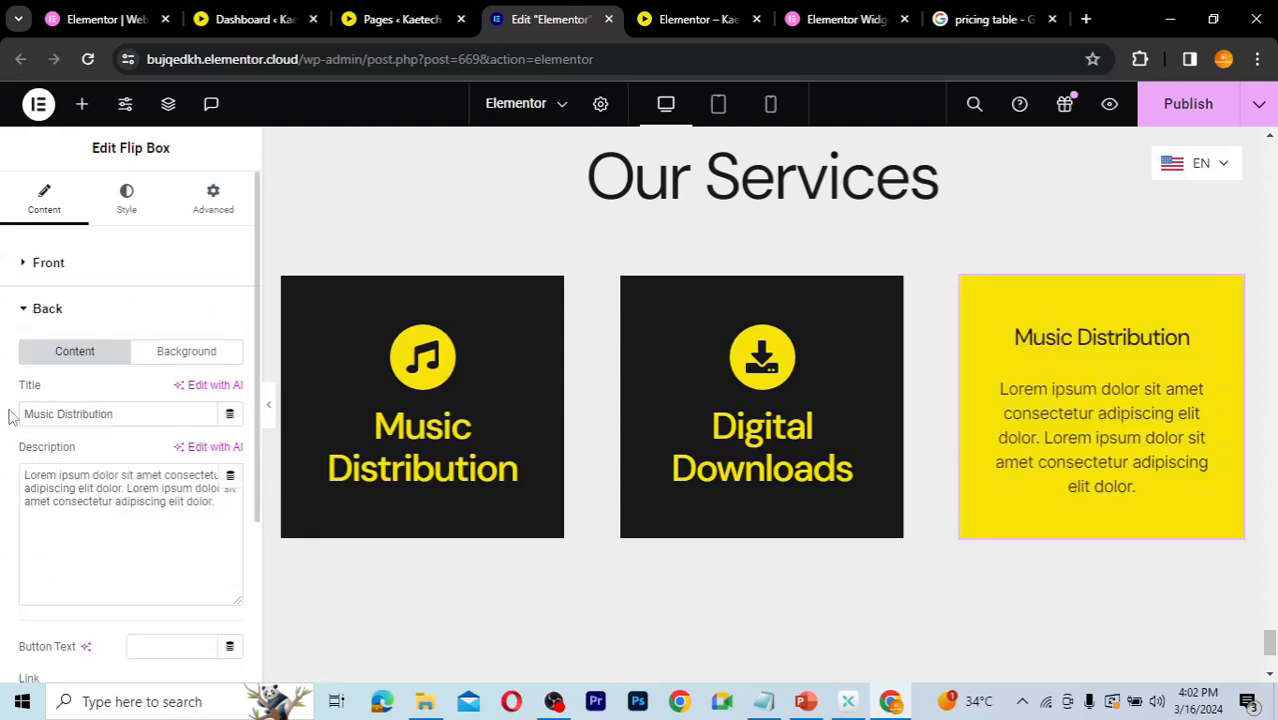
{"action": "type", "text": "D"}
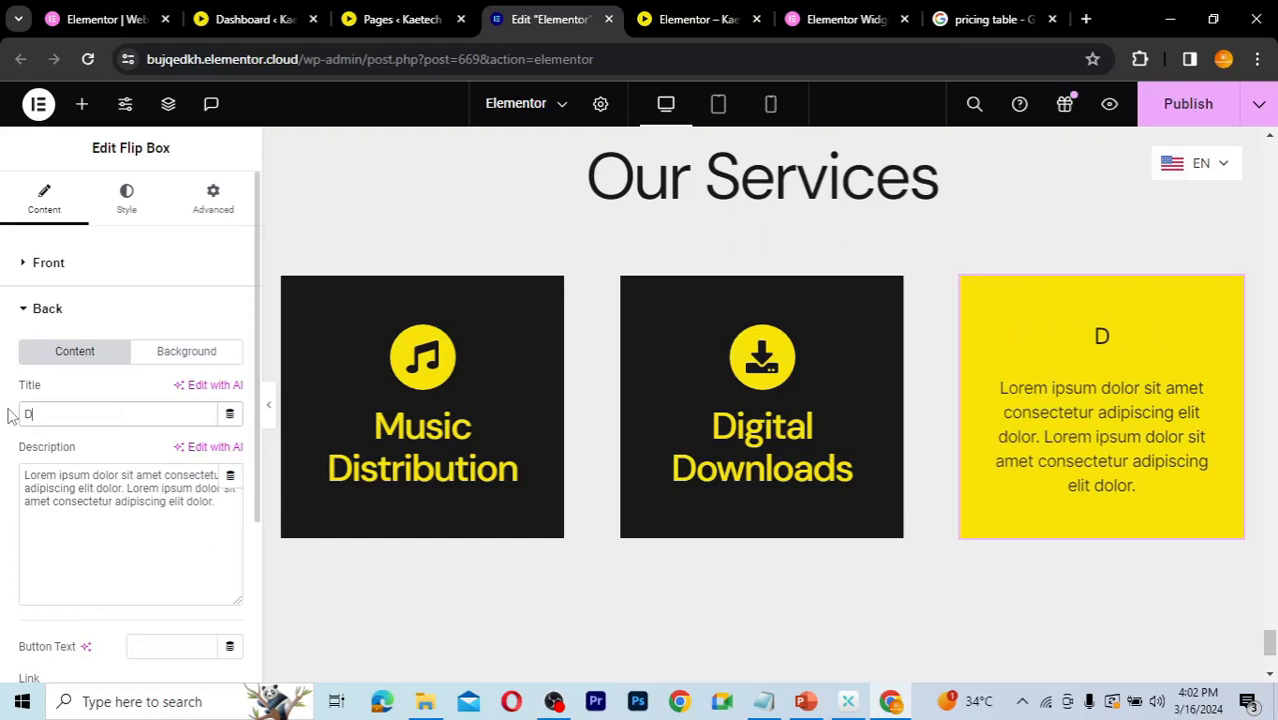
{"action": "key", "text": "BackSpace"}
{"action": "type", "text": "Podcas"}
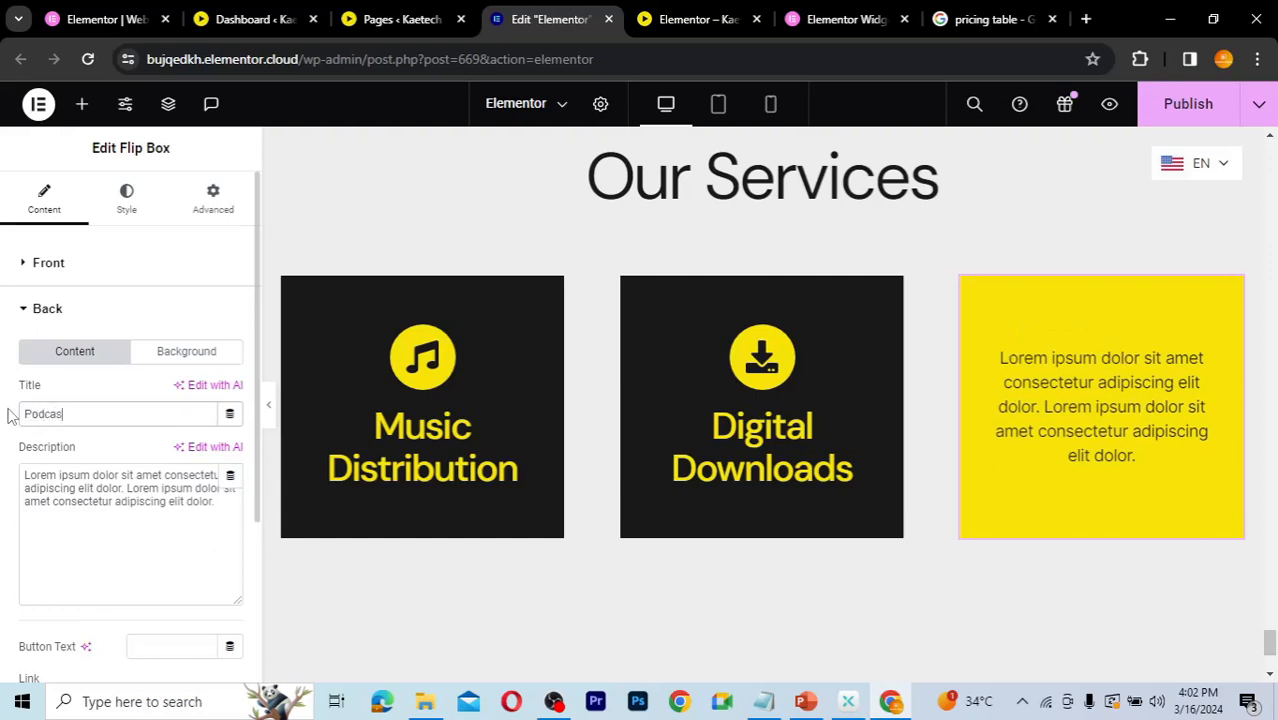
{"action": "type", "text": "t services"}
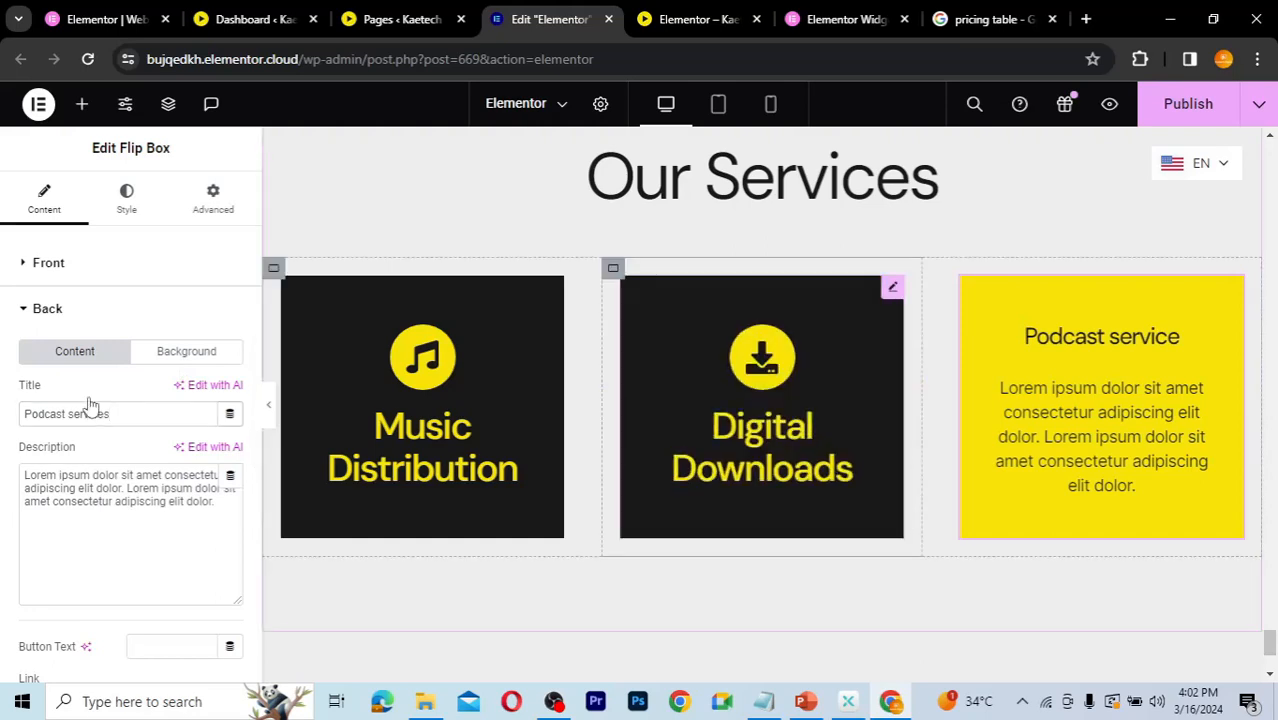
Step: Set the second flip box's back title to Digital Downloads
{"action": "left_click", "coordinate": [24, 262]}
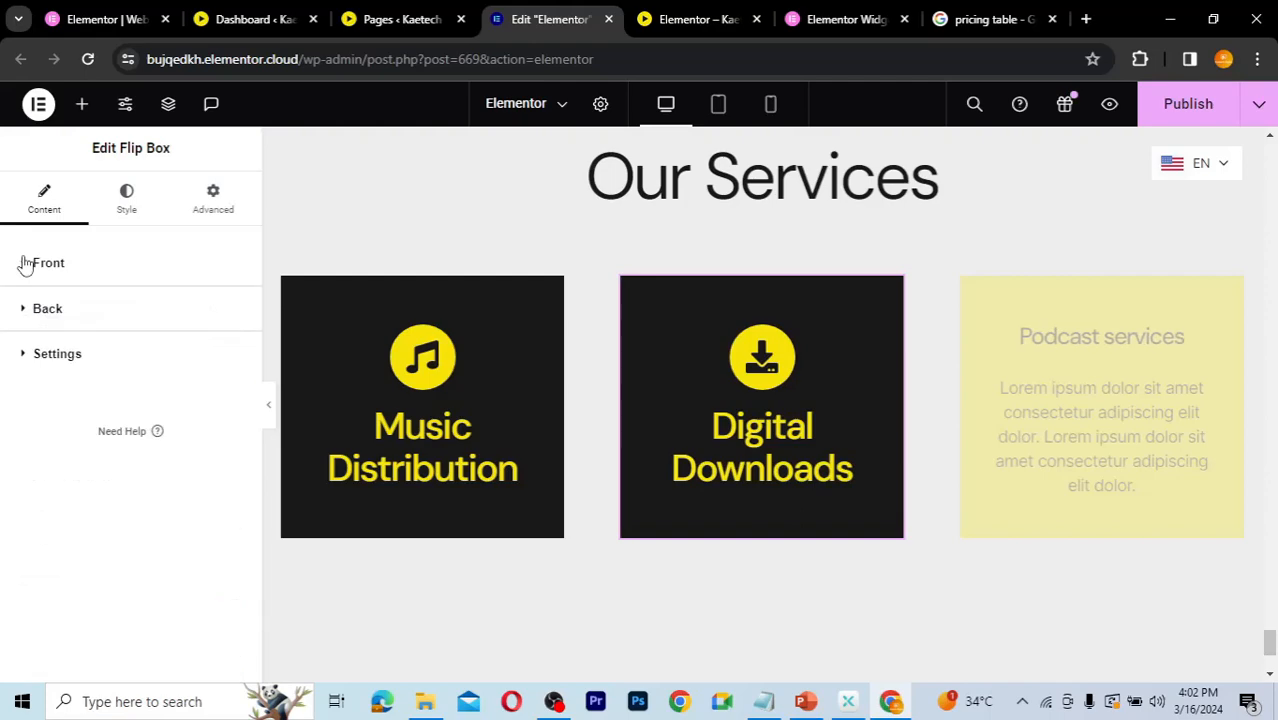
{"action": "left_click", "coordinate": [24, 310]}
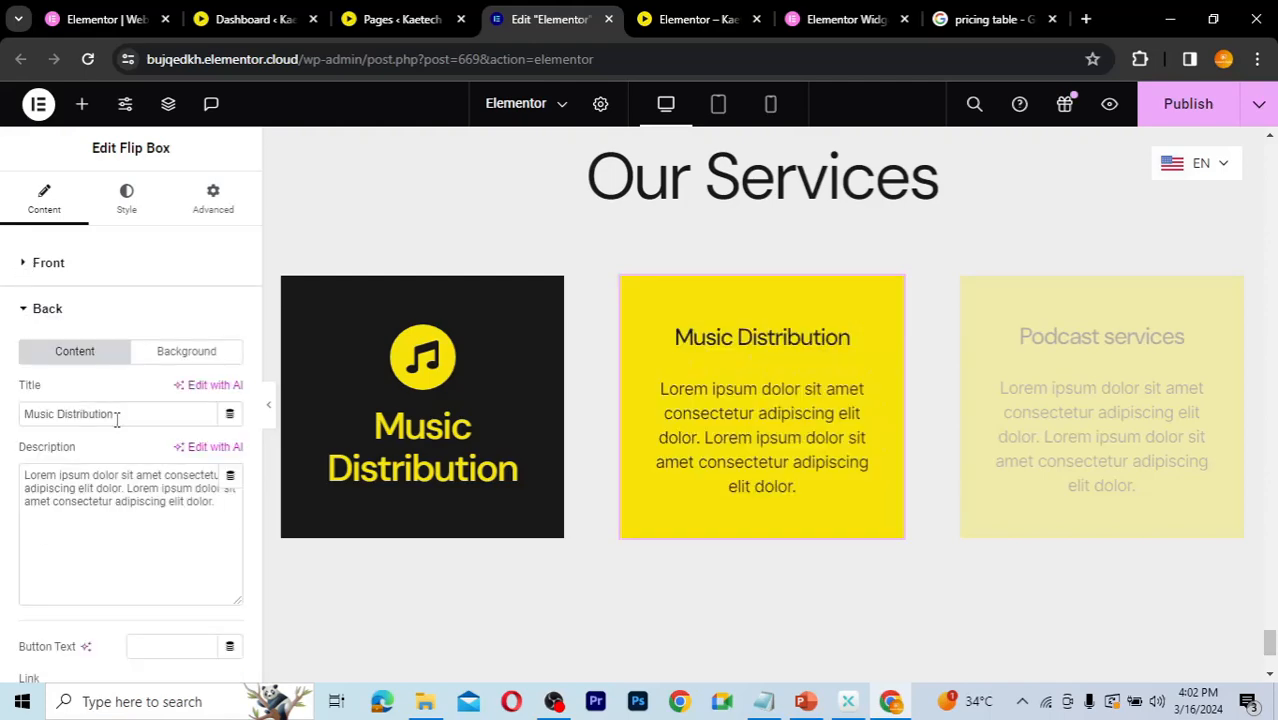
{"action": "left_click_drag", "start_coordinate": [120, 415], "coordinate": [2, 420]}
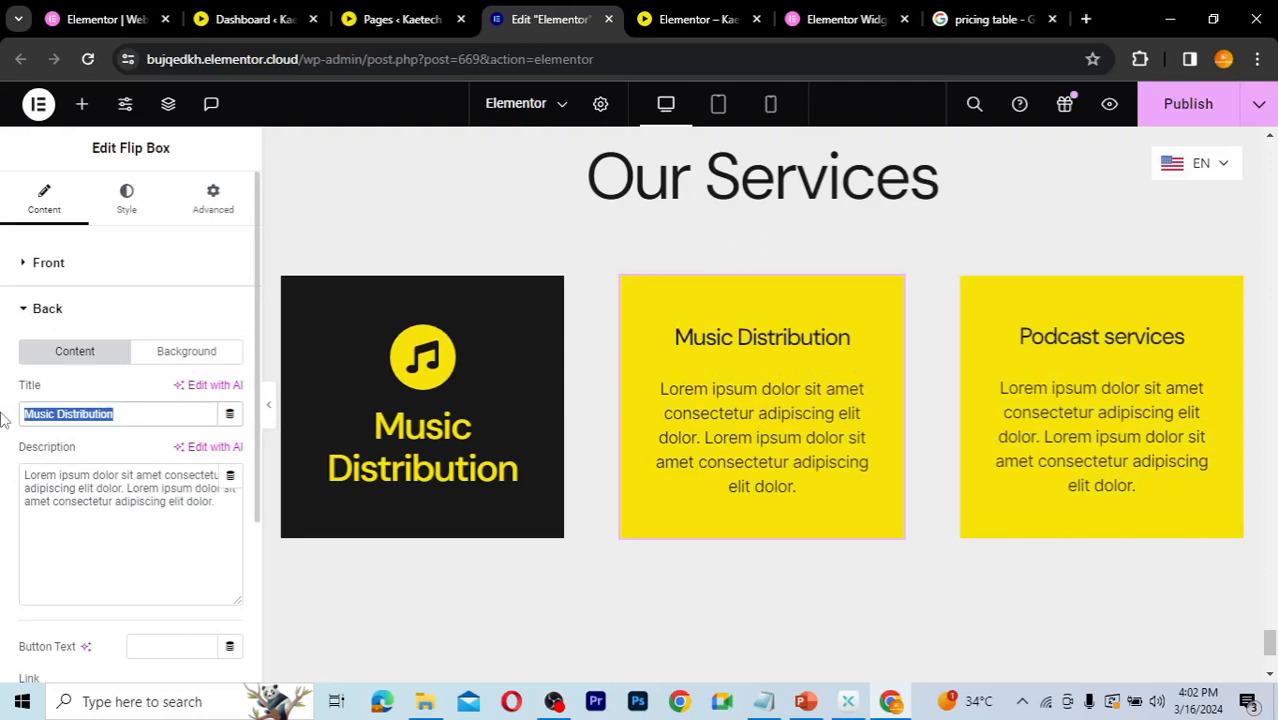
{"action": "type", "text": "D"}
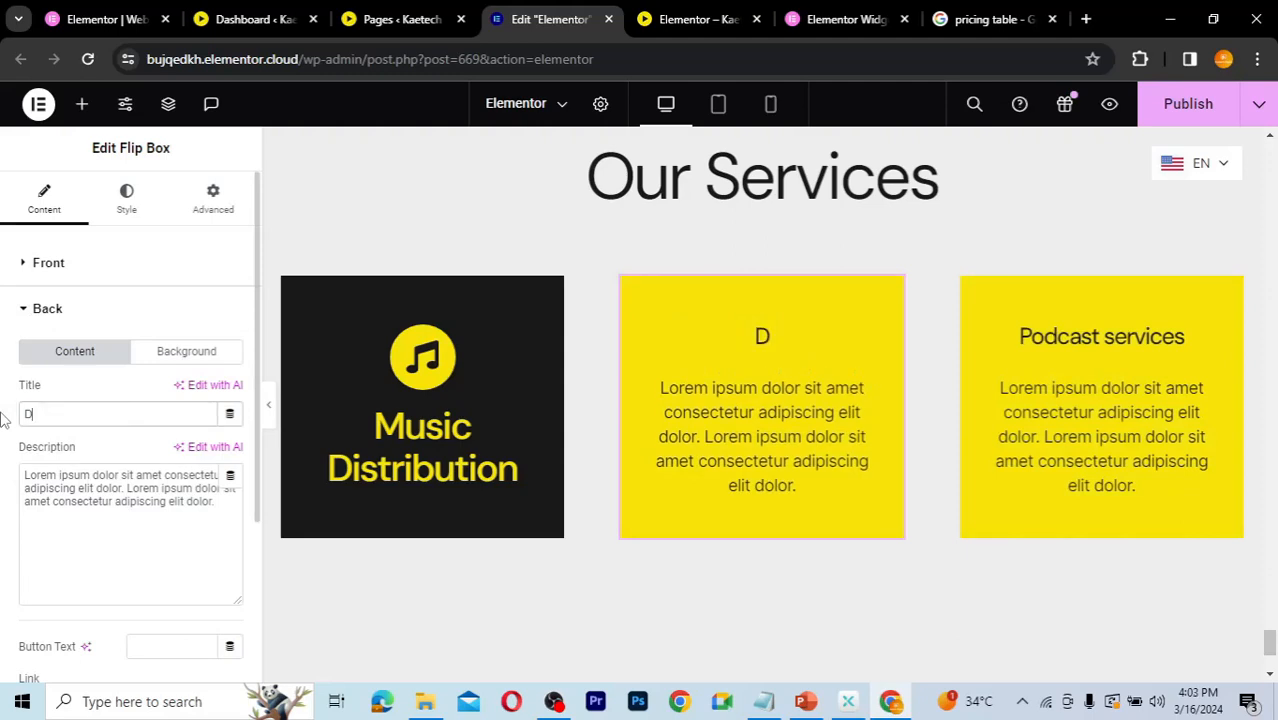
{"action": "type", "text": "igital Downloads"}
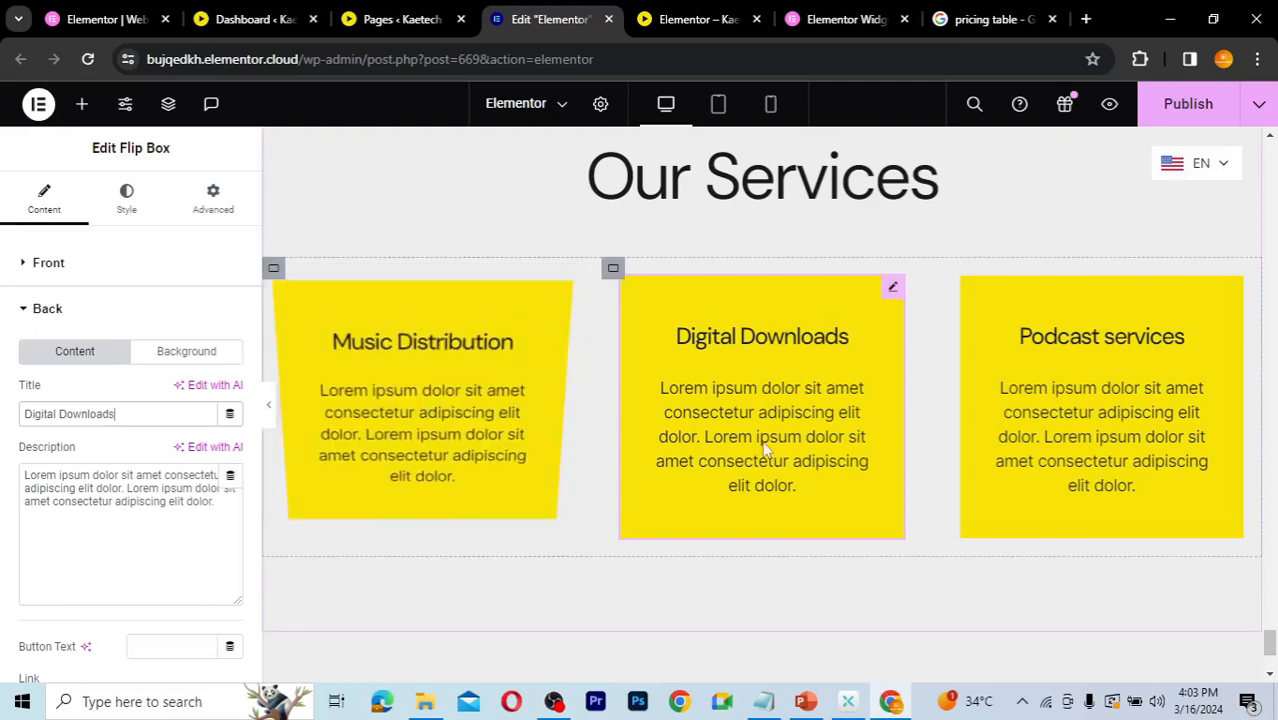
{"action": "left_click", "coordinate": [23, 309]}
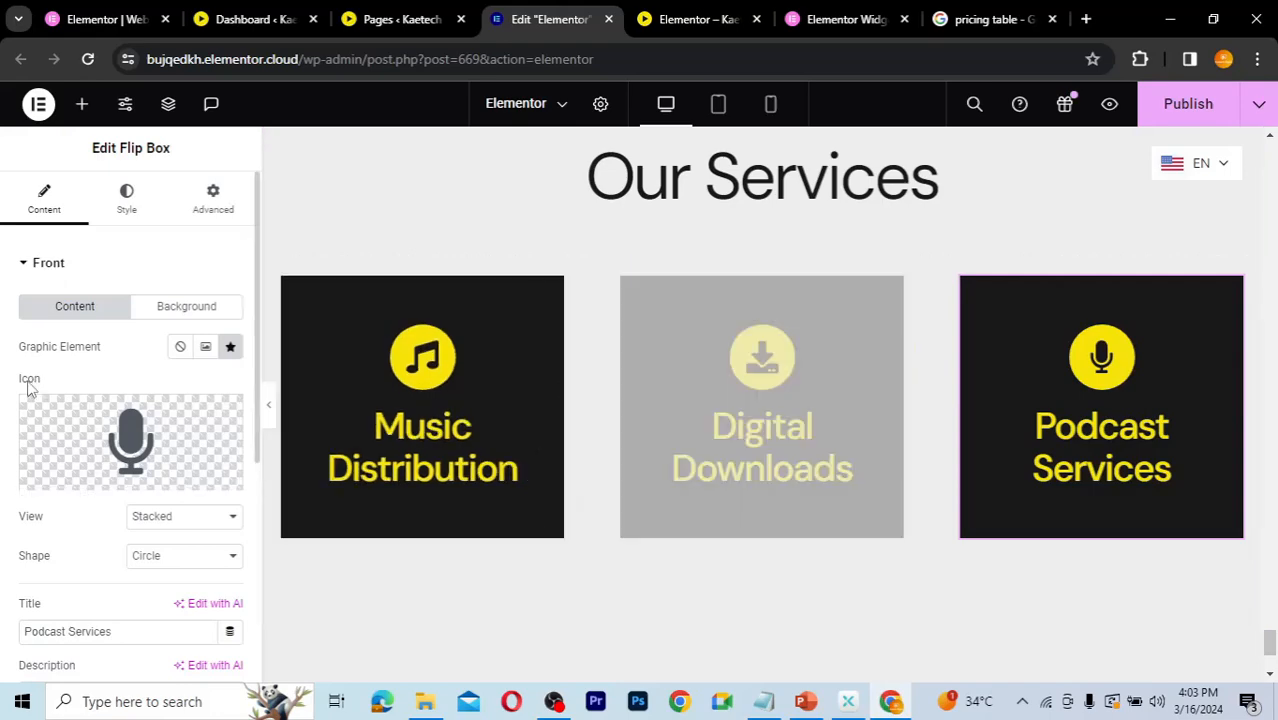
{"action": "left_click", "coordinate": [23, 266]}
{"action": "left_click", "coordinate": [26, 355]}
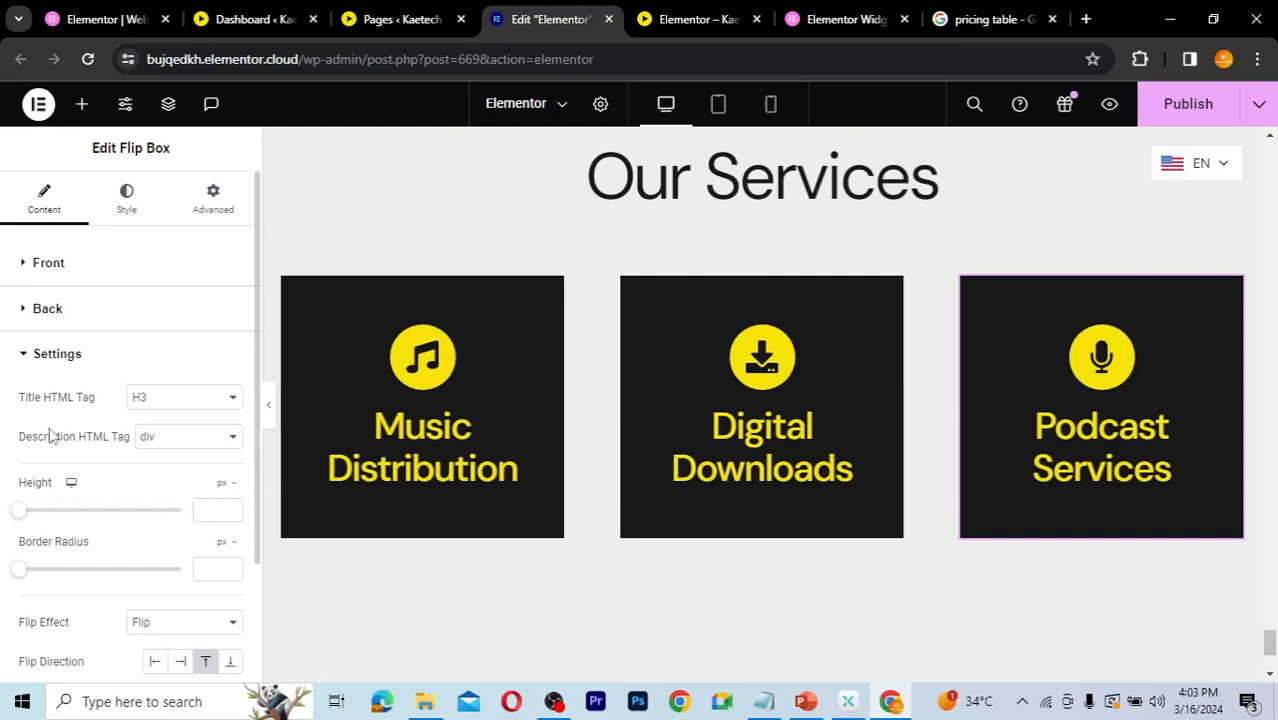
{"action": "scroll", "coordinate": [52, 436], "scroll_direction": "down", "scroll_amount": 1}
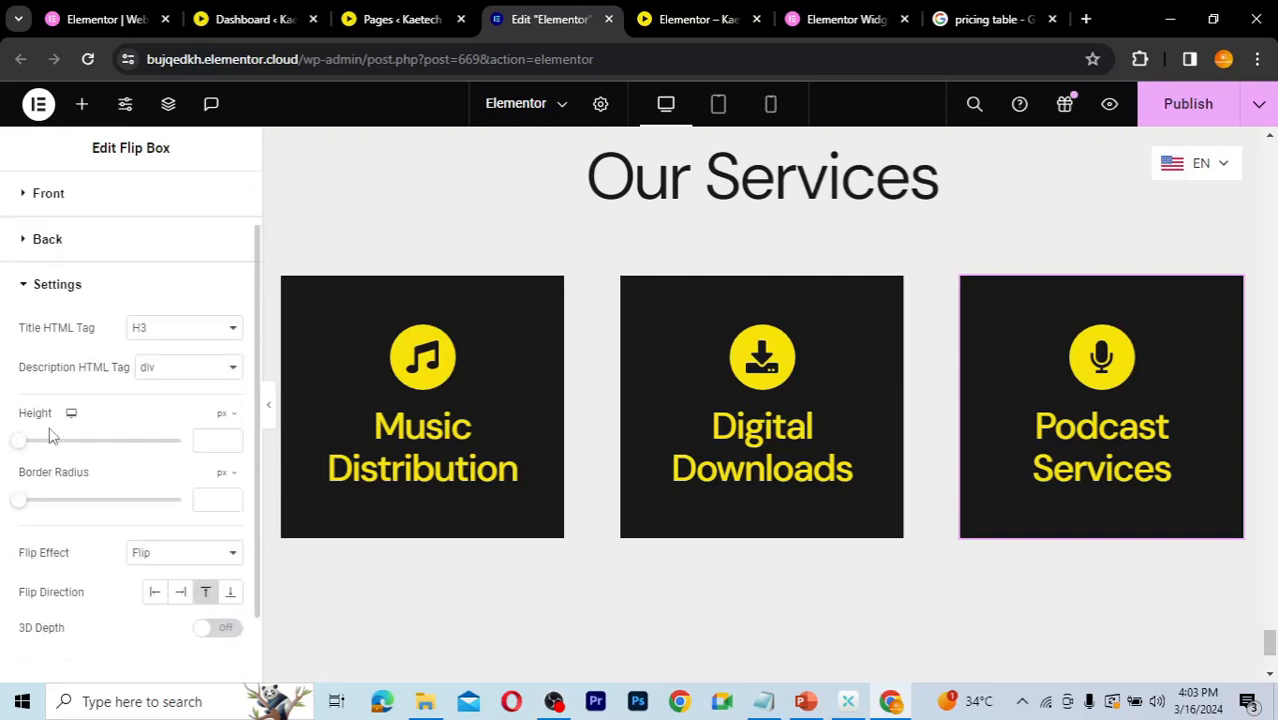
{"action": "scroll", "coordinate": [52, 436], "scroll_direction": "down", "scroll_amount": 1}
{"action": "scroll", "coordinate": [52, 436], "scroll_direction": "down", "scroll_amount": 1}
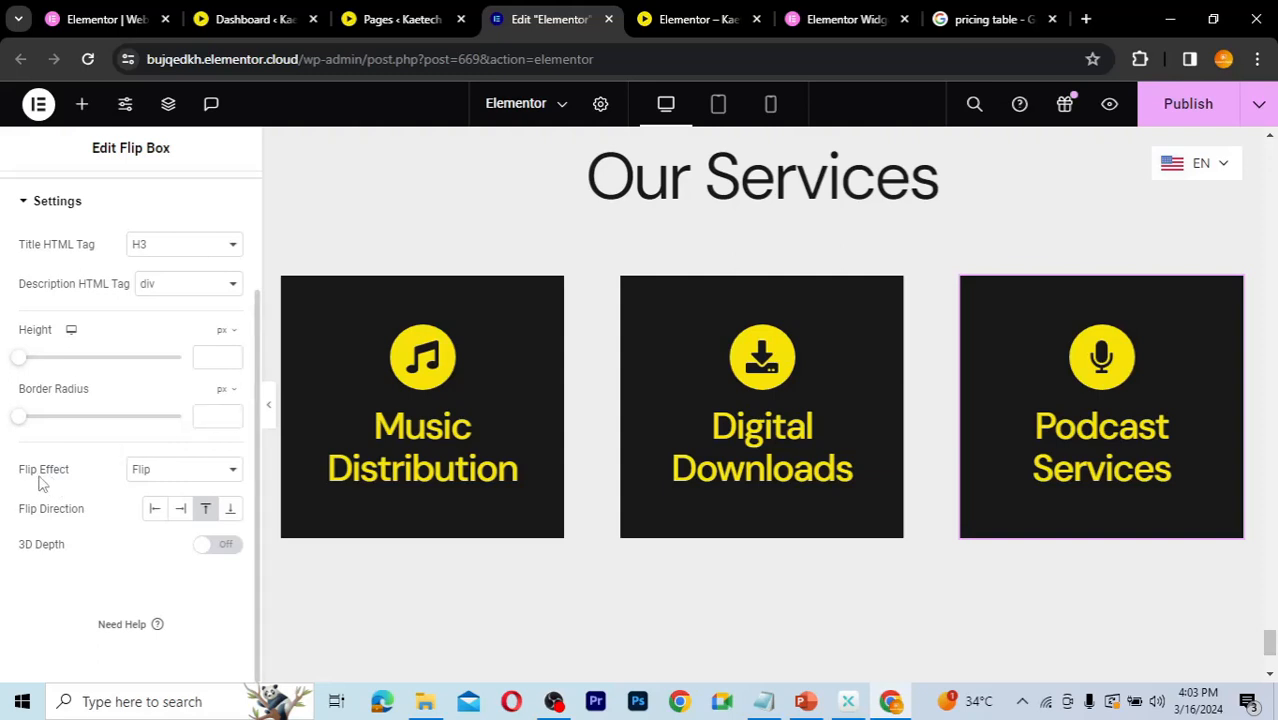
{"action": "left_click", "coordinate": [166, 471]}
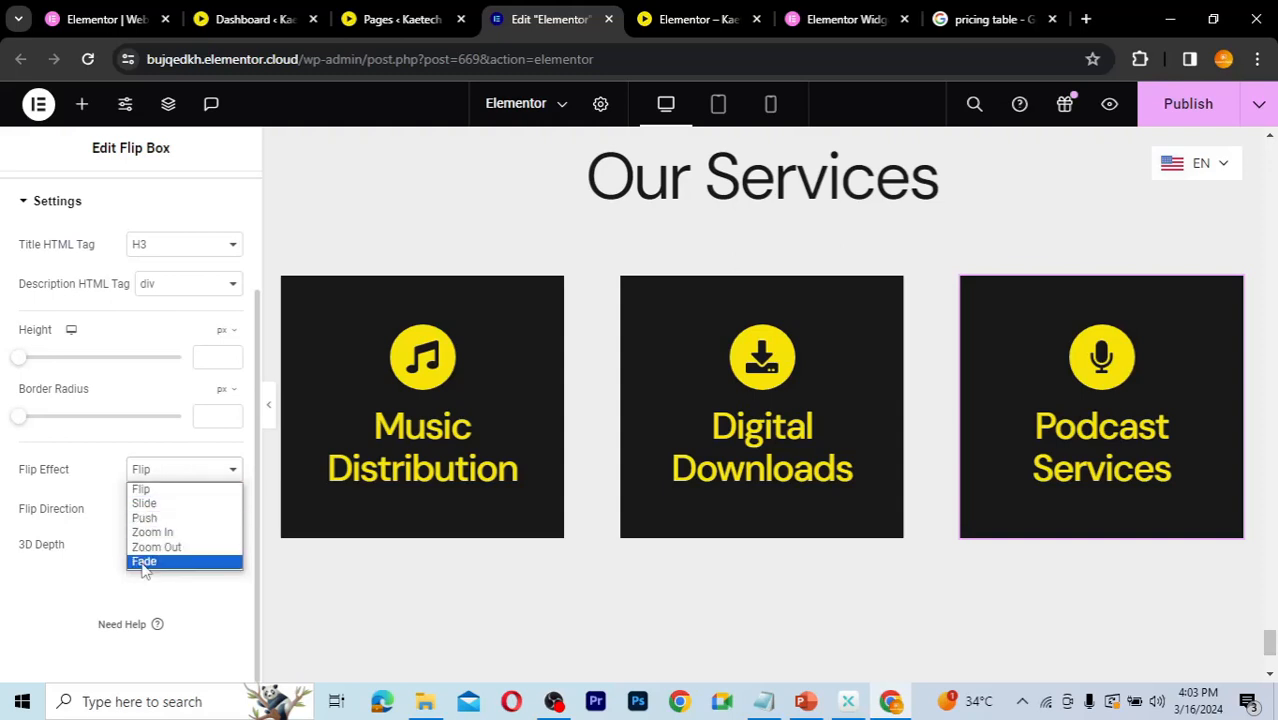
{"action": "left_click", "coordinate": [86, 577]}
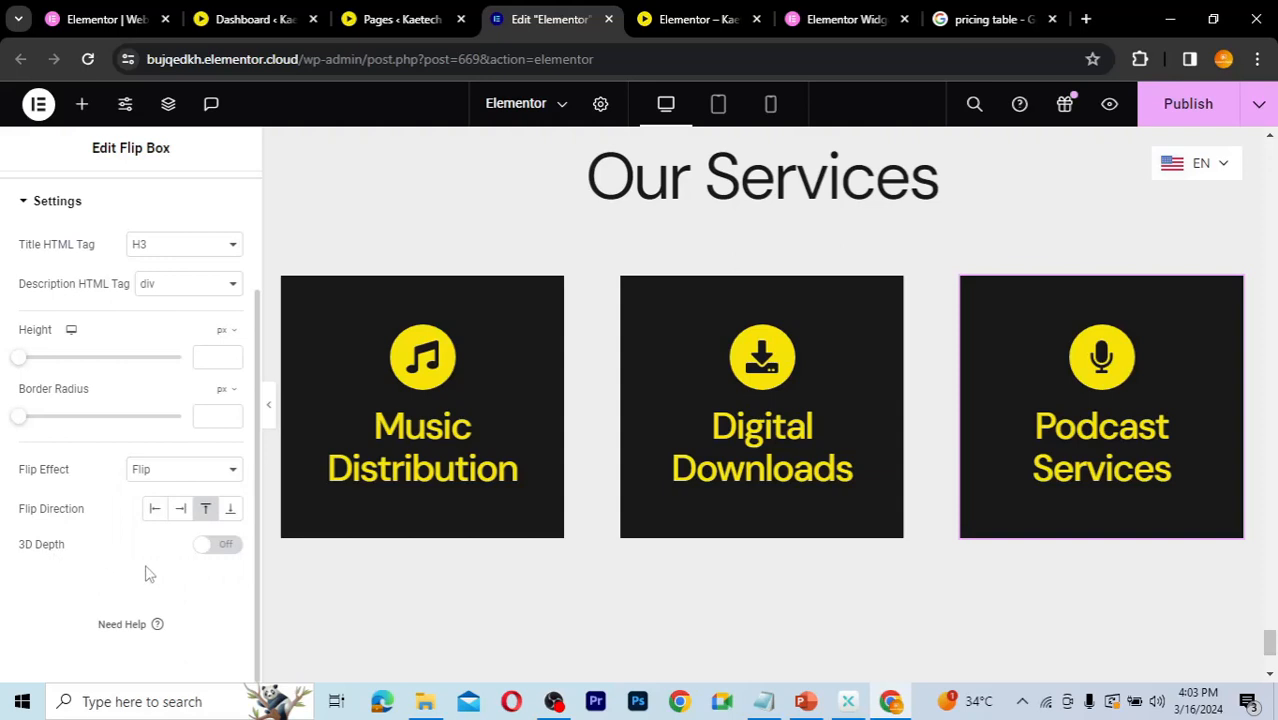
Step: Set the first flip box's flip effect to Slide and preview it on the canvas
{"action": "mouse_move", "coordinate": [551, 287]}
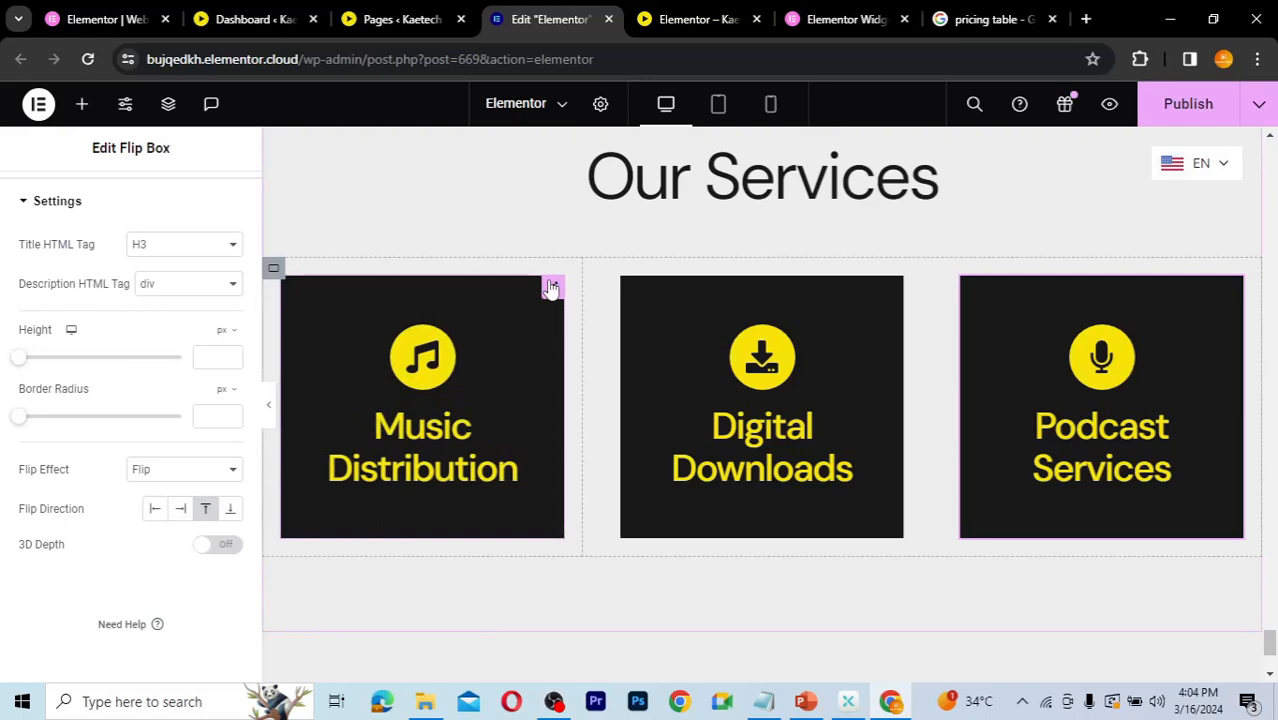
{"action": "left_click", "coordinate": [551, 287]}
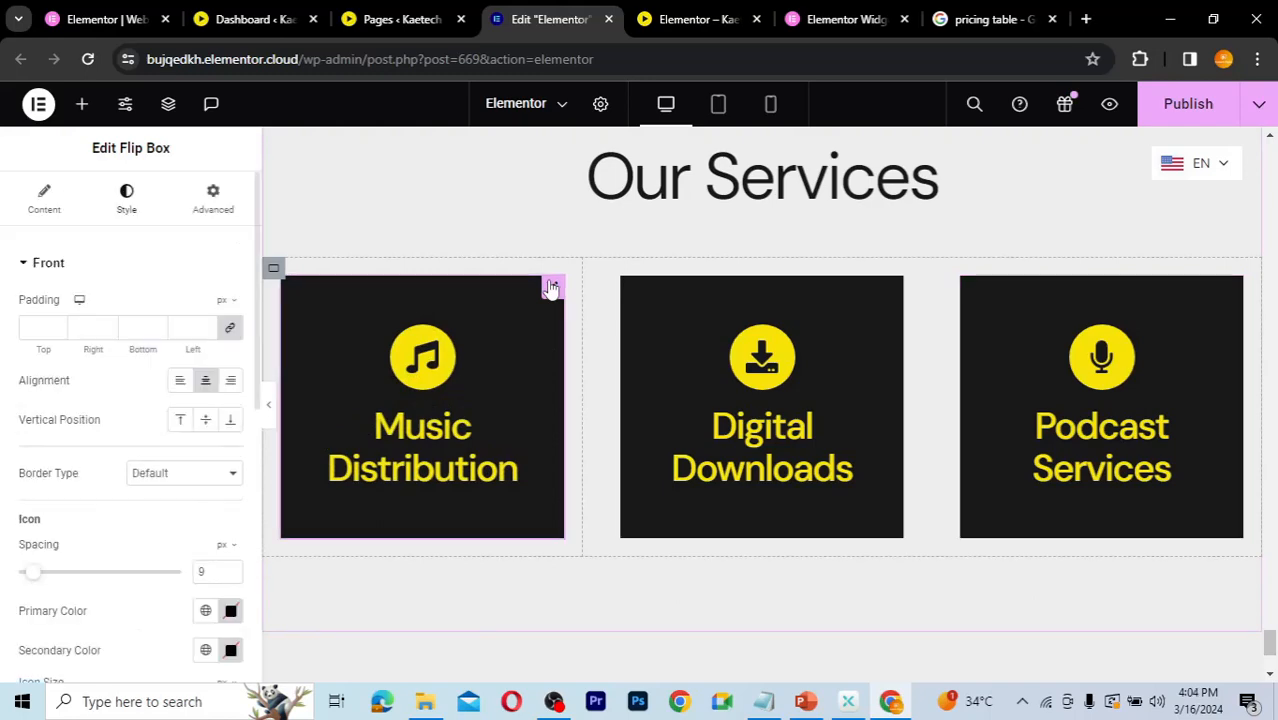
{"action": "left_click", "coordinate": [44, 210]}
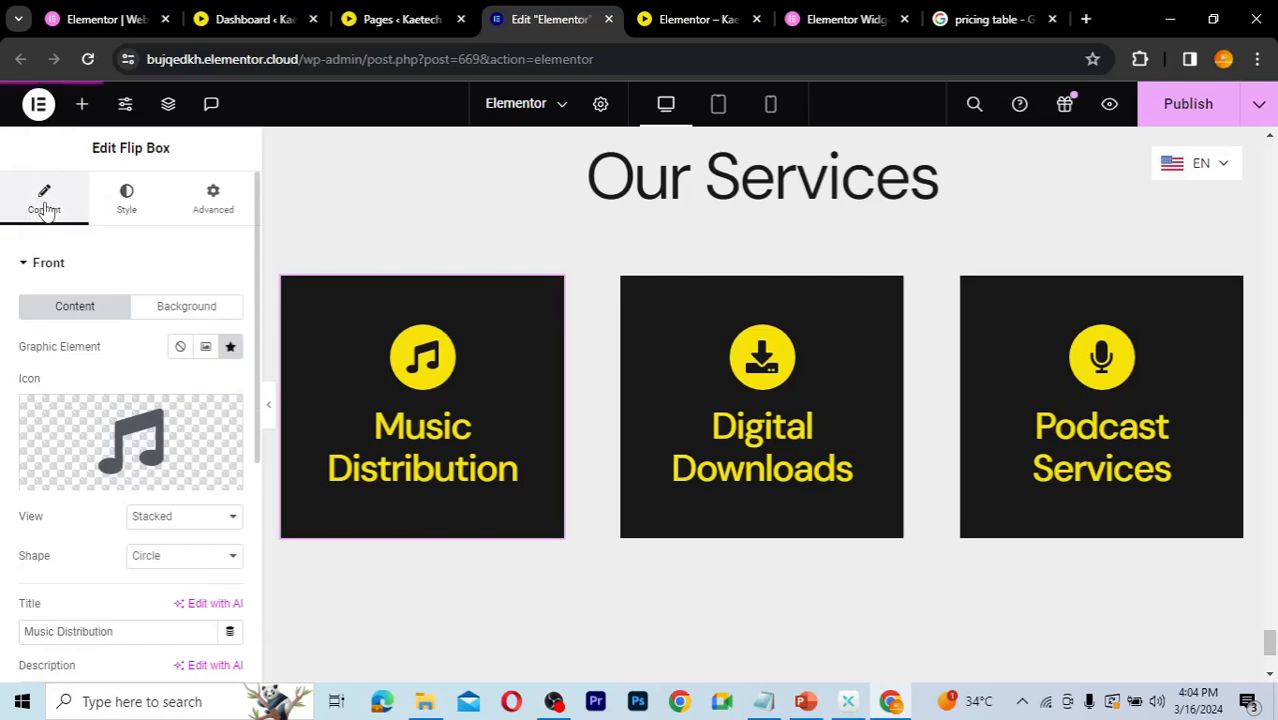
{"action": "scroll", "coordinate": [31, 608], "scroll_direction": "down", "scroll_amount": 4}
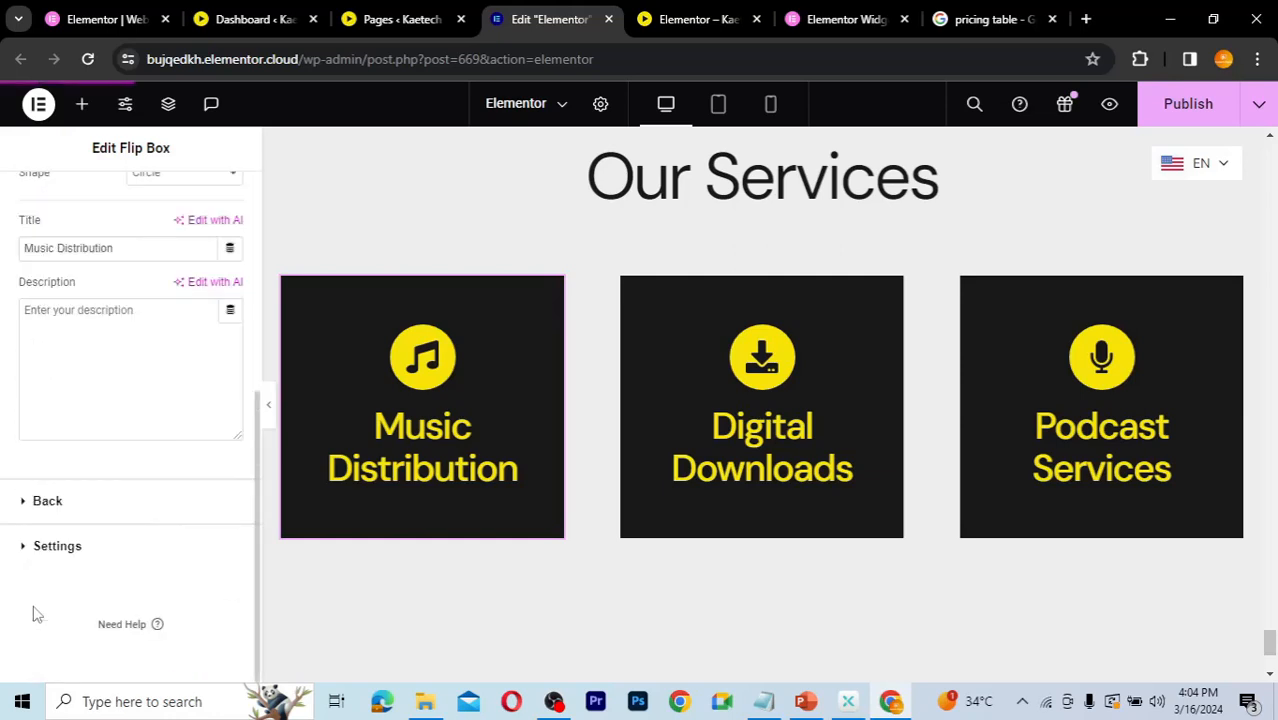
{"action": "left_click", "coordinate": [27, 548]}
{"action": "scroll", "coordinate": [28, 545], "scroll_direction": "down", "scroll_amount": 3}
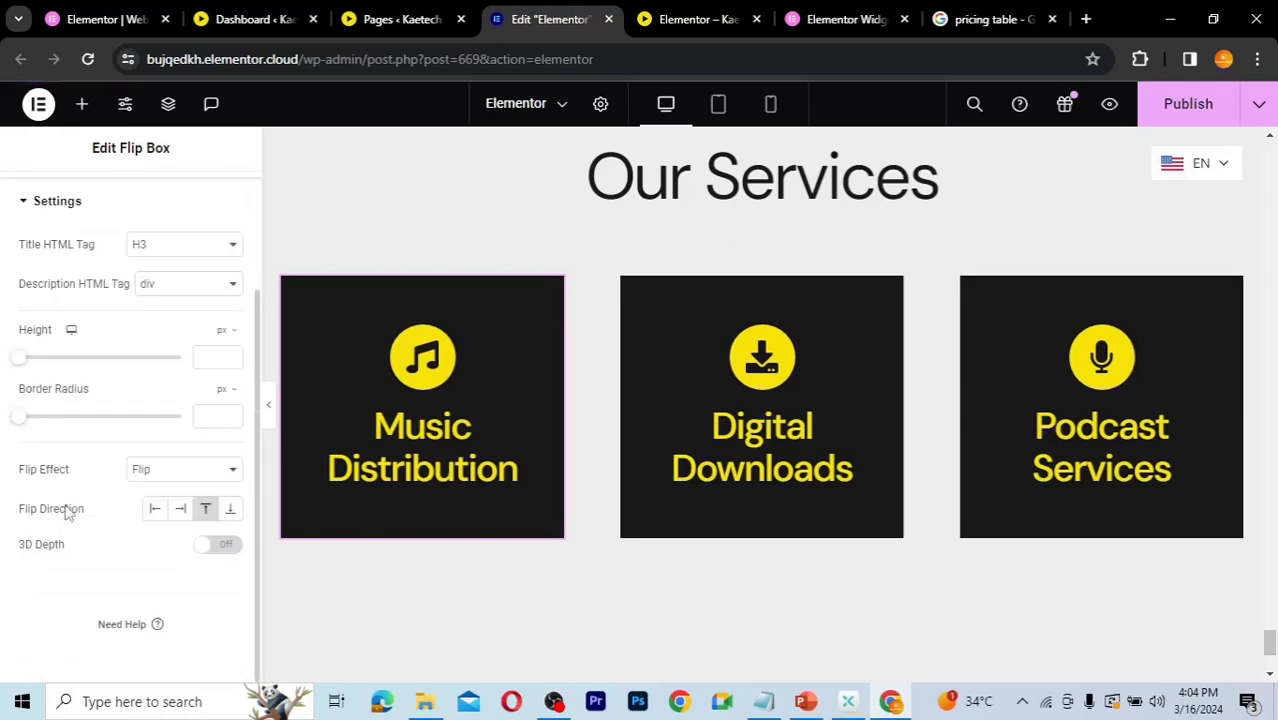
{"action": "left_click", "coordinate": [182, 470]}
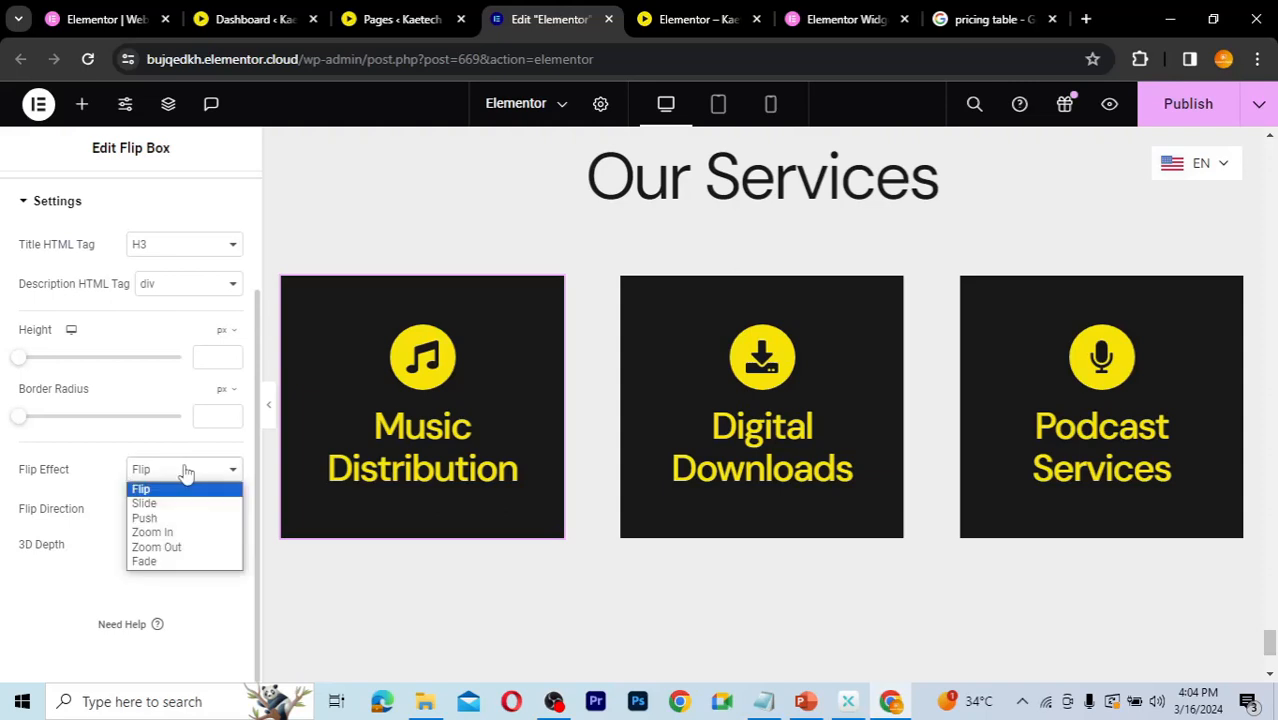
{"action": "left_click", "coordinate": [150, 490]}
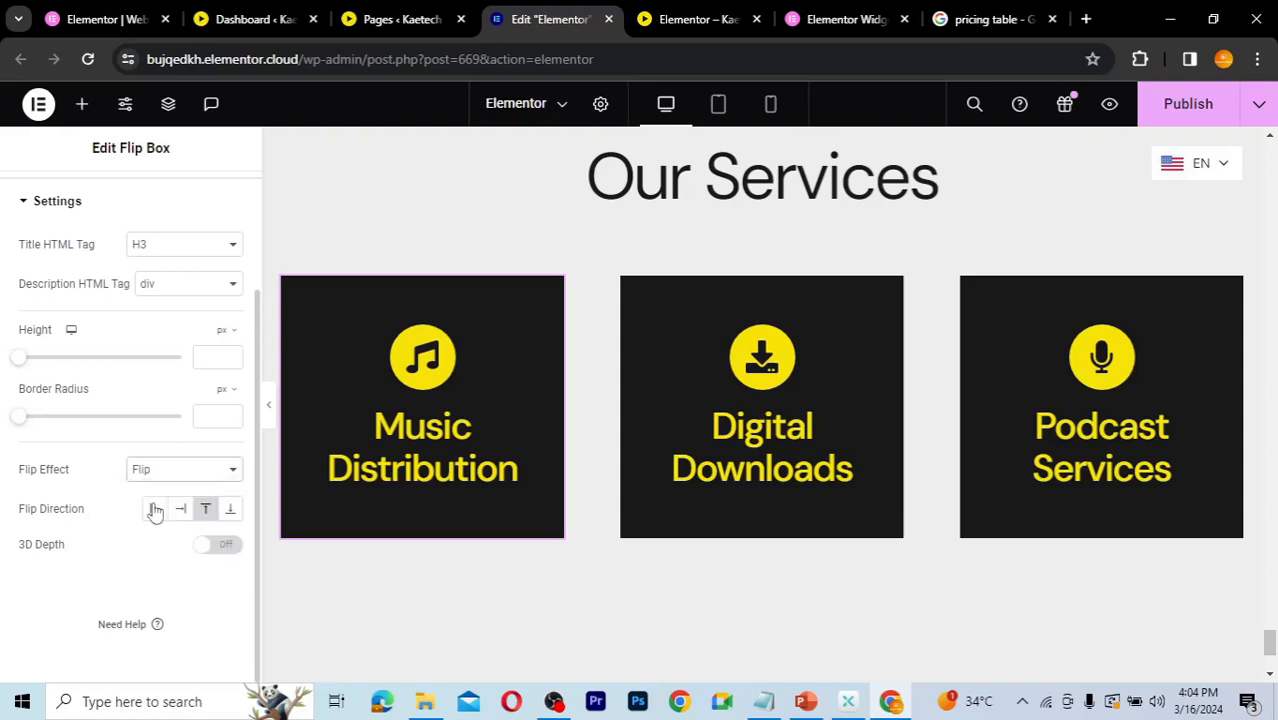
{"action": "key", "text": "Down"}
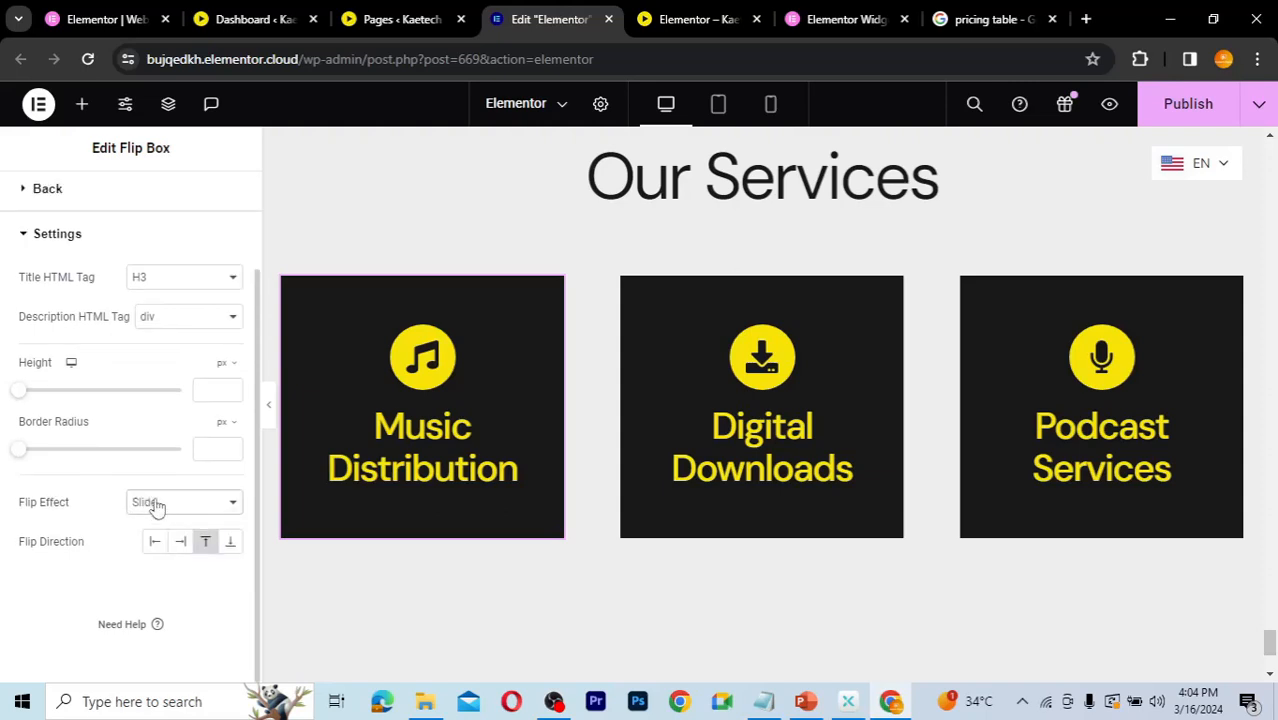
{"action": "mouse_move", "coordinate": [418, 421]}
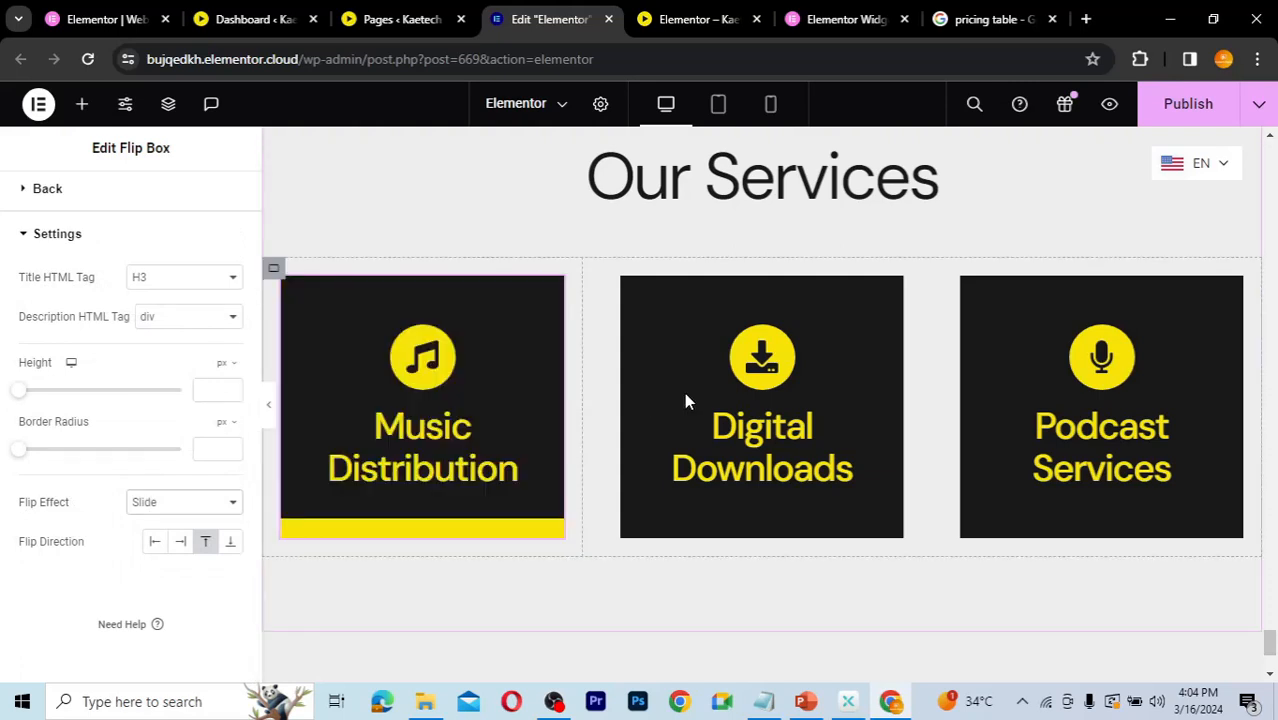
{"action": "mouse_move", "coordinate": [684, 392]}
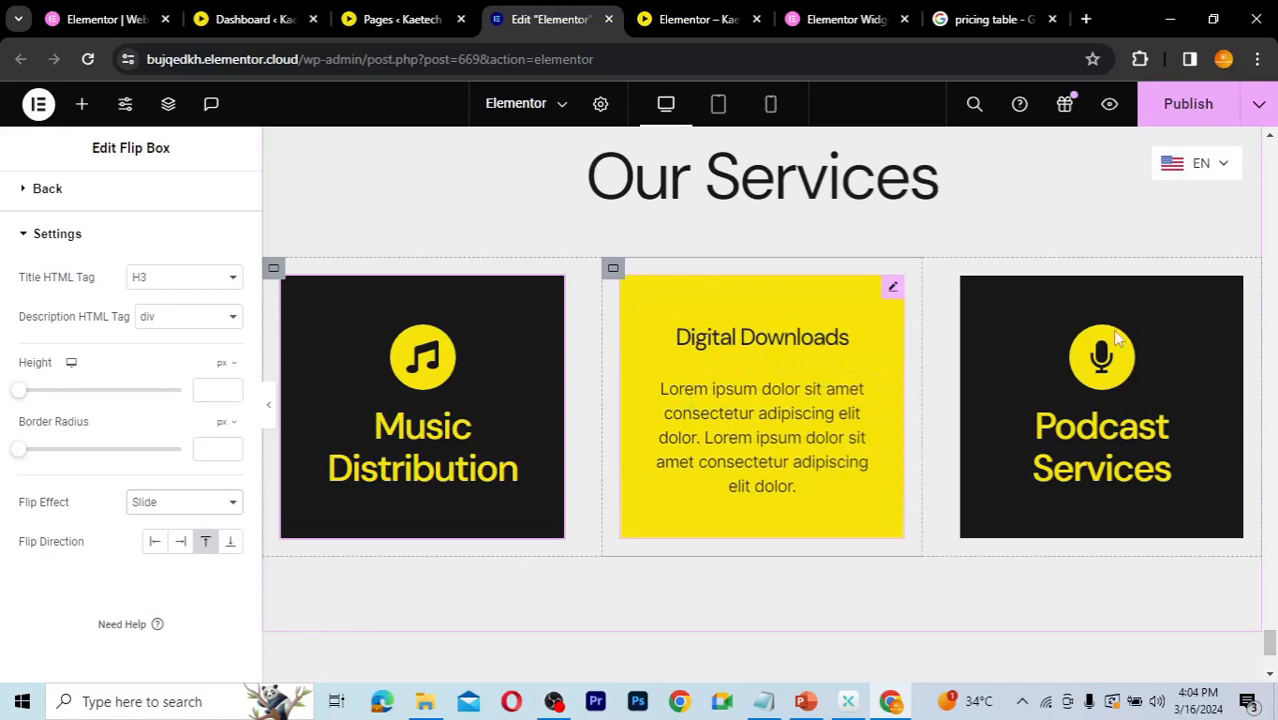
Step: Set the third flip box's flip effect to Push and preview the flip boxes on the canvas
{"action": "mouse_move", "coordinate": [1203, 326]}
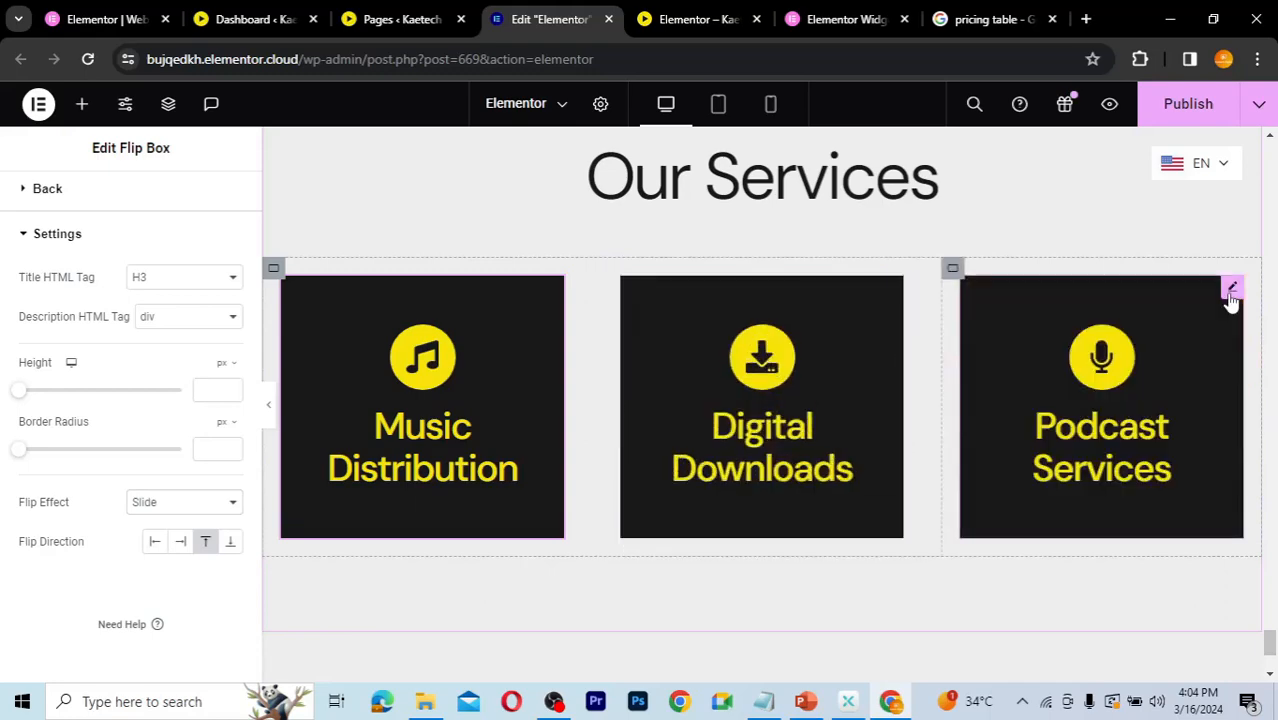
{"action": "left_click", "coordinate": [1230, 296]}
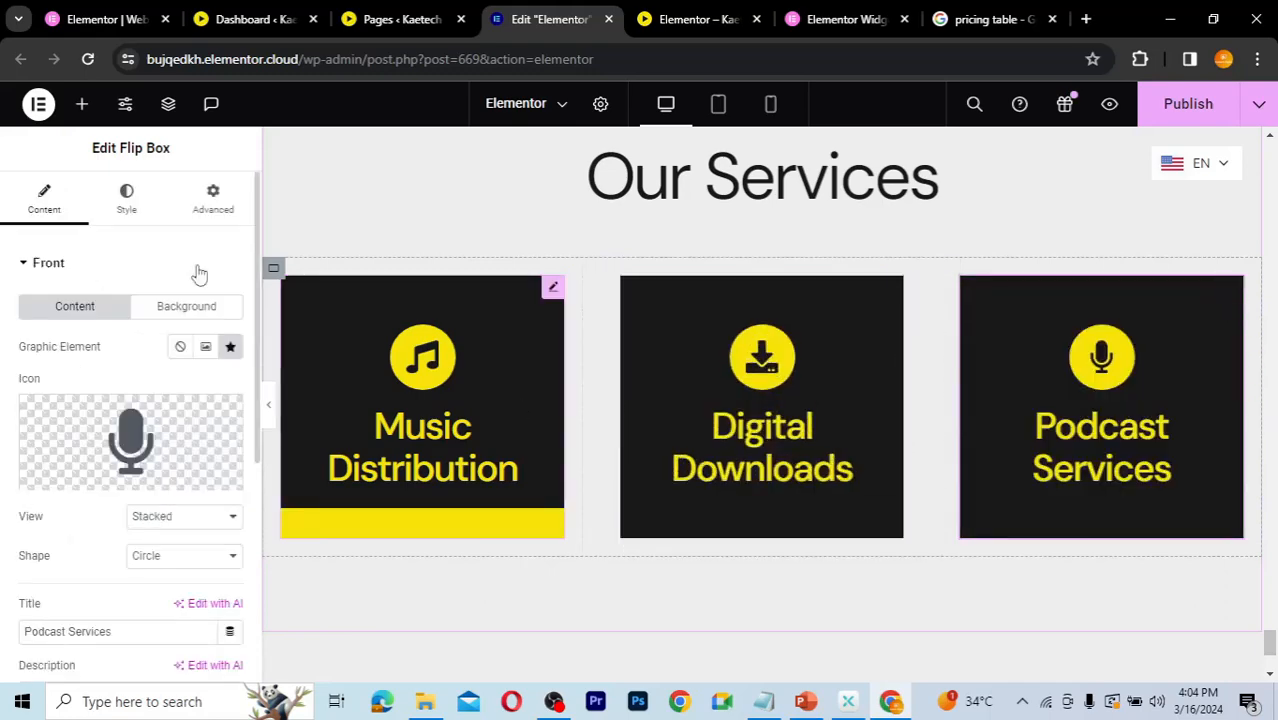
{"action": "scroll", "coordinate": [134, 480], "scroll_direction": "down", "scroll_amount": 4}
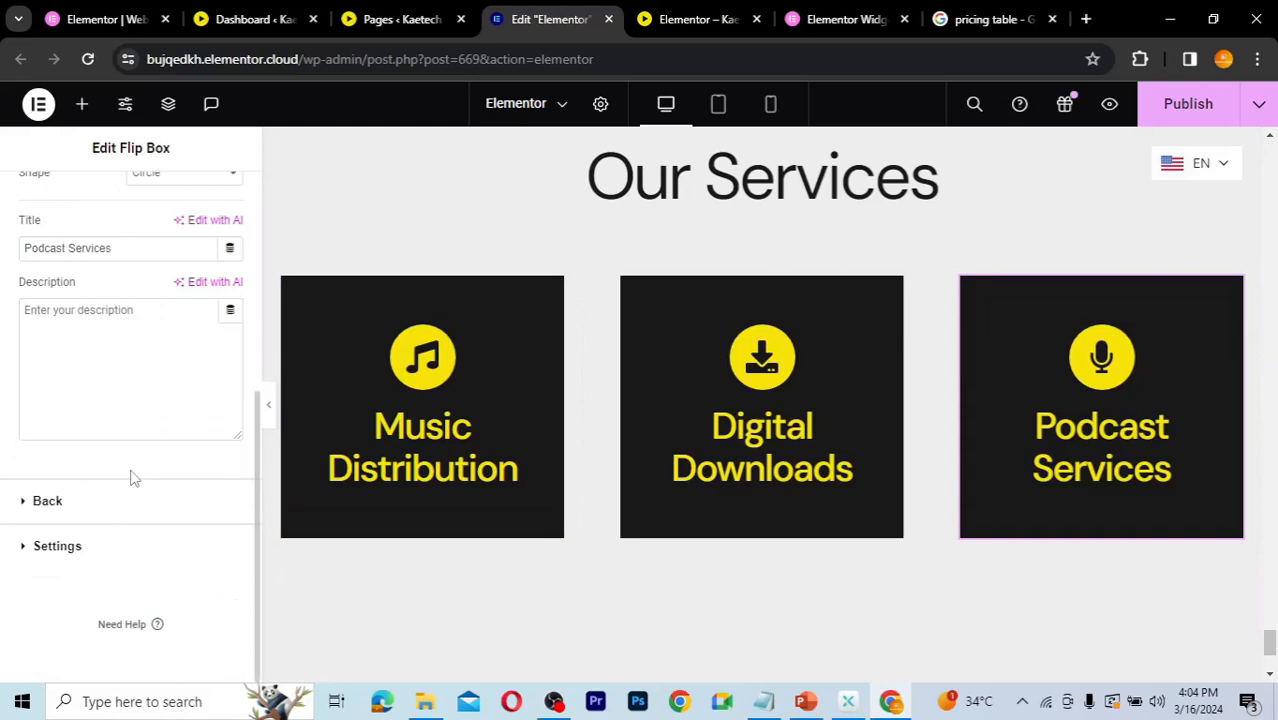
{"action": "left_click", "coordinate": [94, 556]}
{"action": "scroll", "coordinate": [134, 550], "scroll_direction": "down", "scroll_amount": 3}
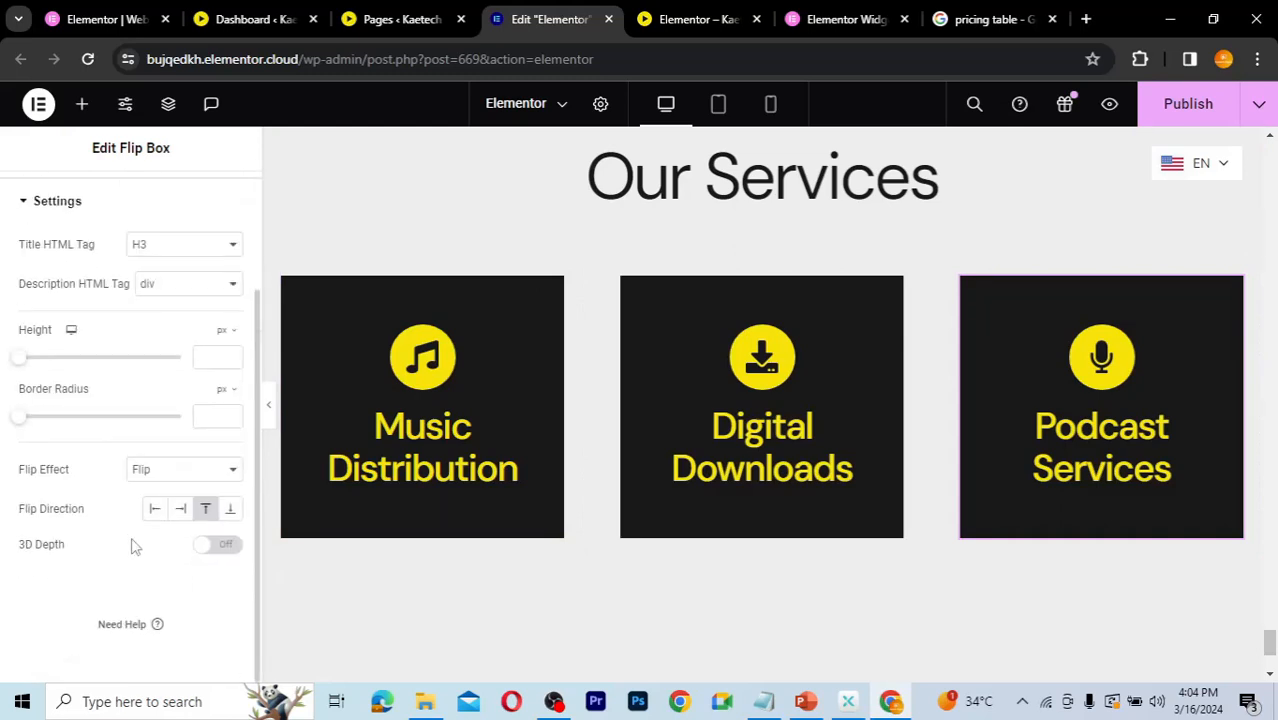
{"action": "left_click", "coordinate": [181, 471]}
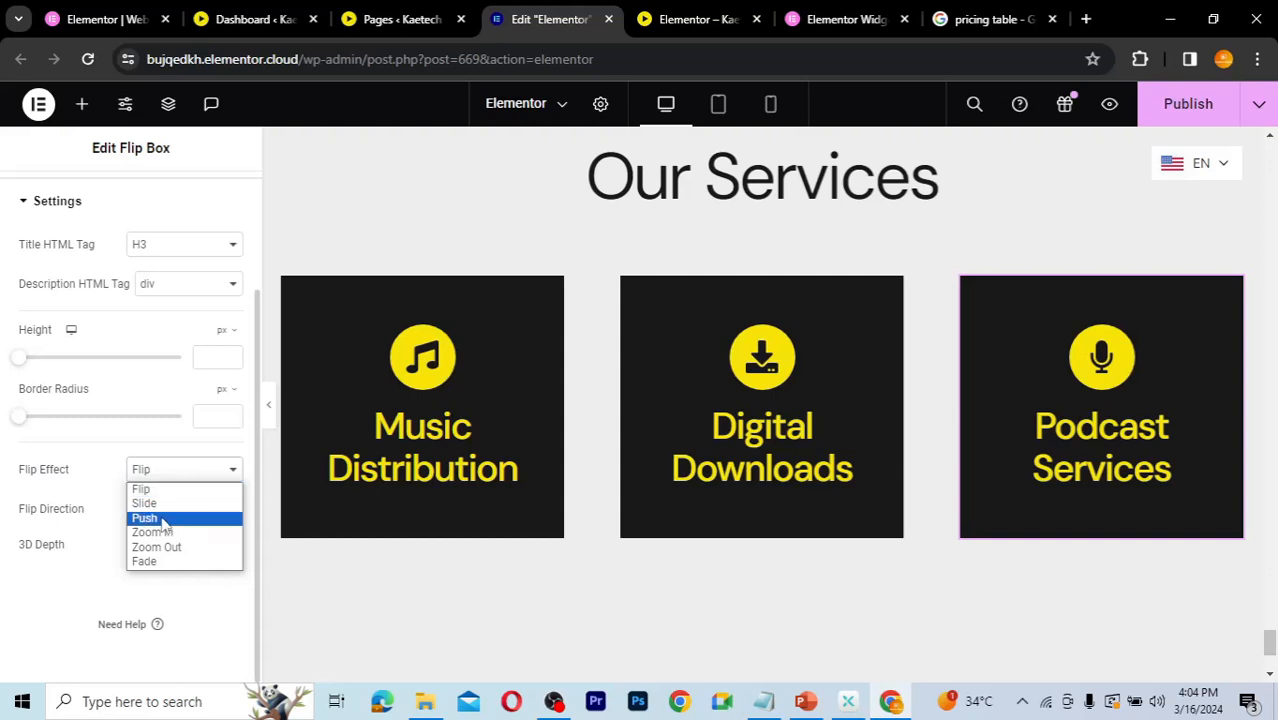
{"action": "left_click", "coordinate": [160, 519]}
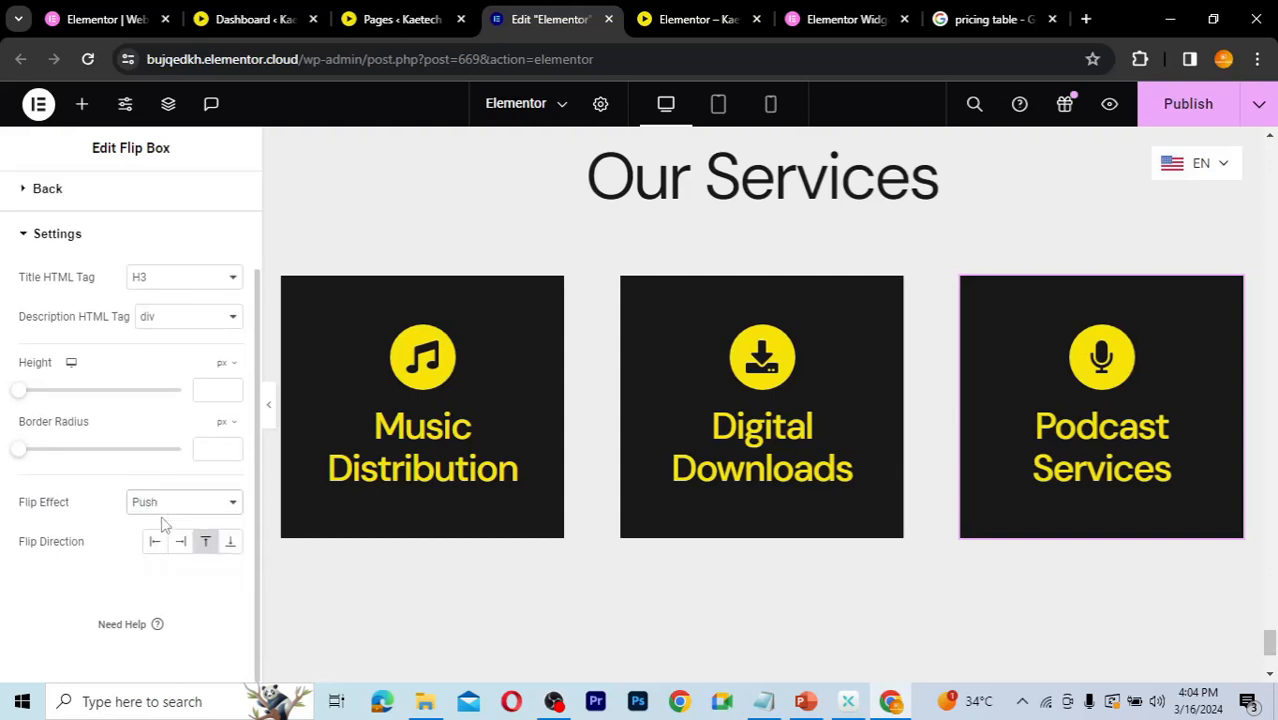
{"action": "mouse_move", "coordinate": [1134, 497]}
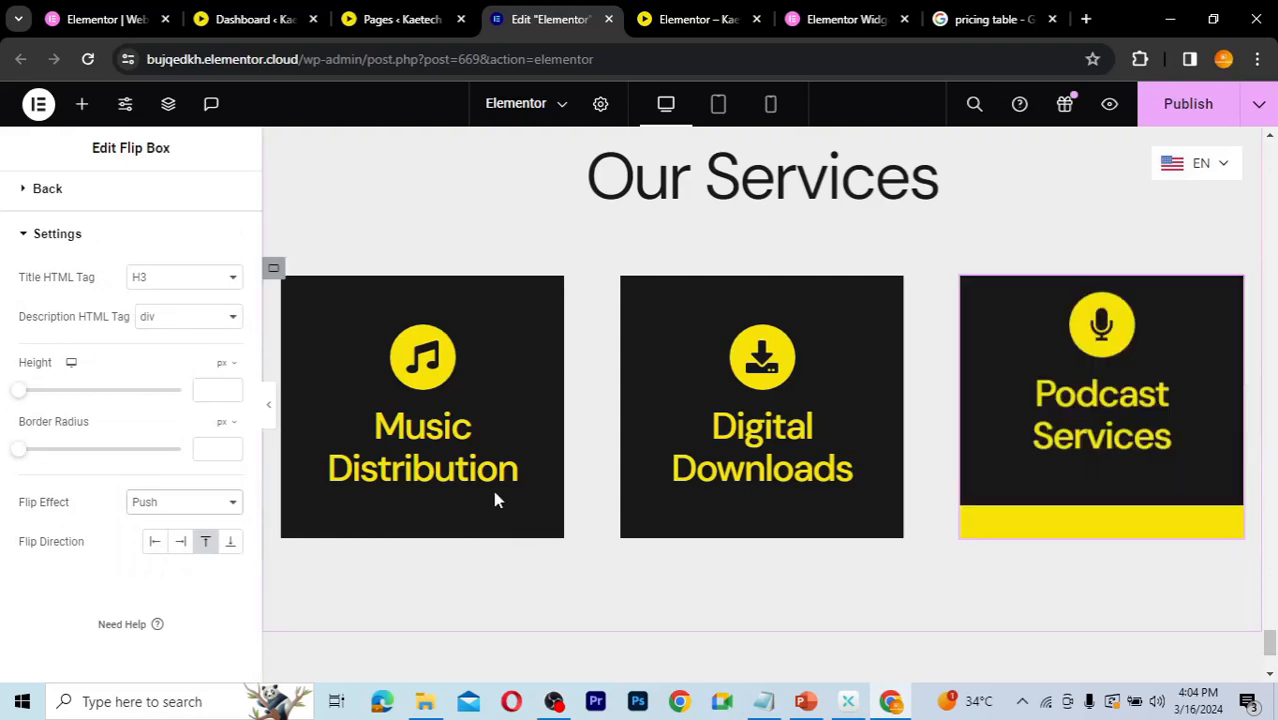
{"action": "mouse_move", "coordinate": [491, 486]}
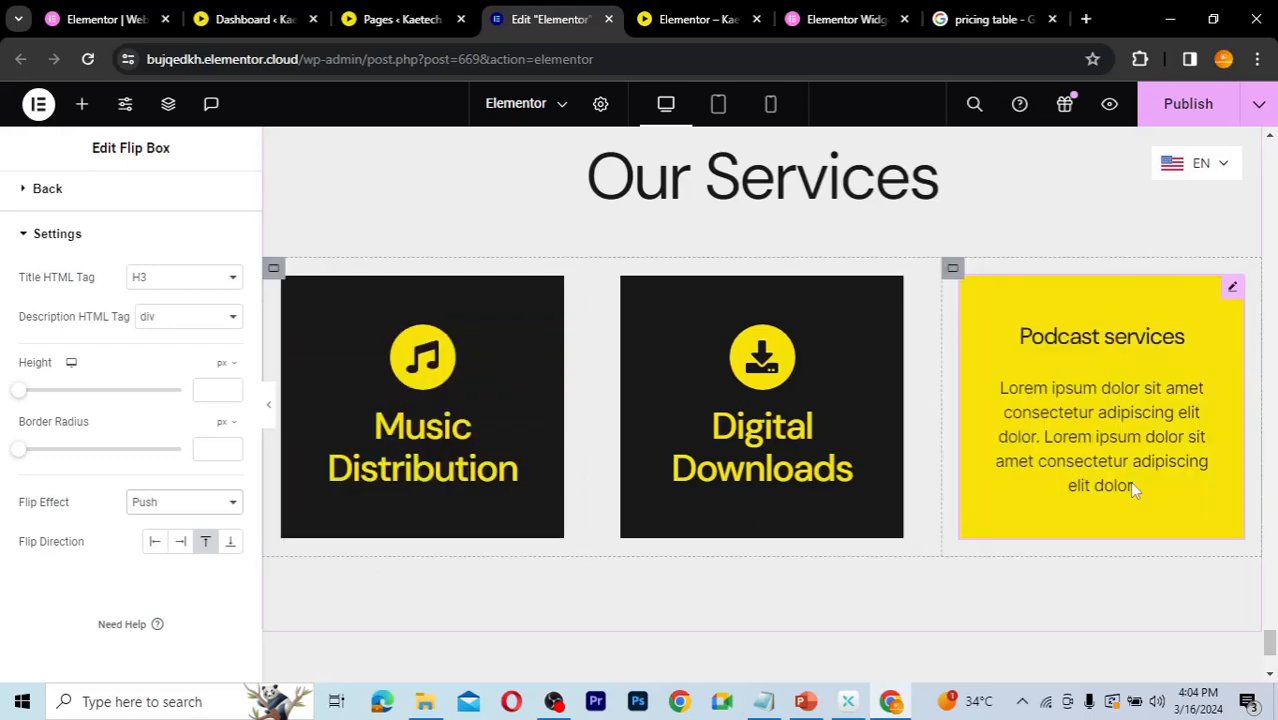
{"action": "mouse_move", "coordinate": [467, 523]}
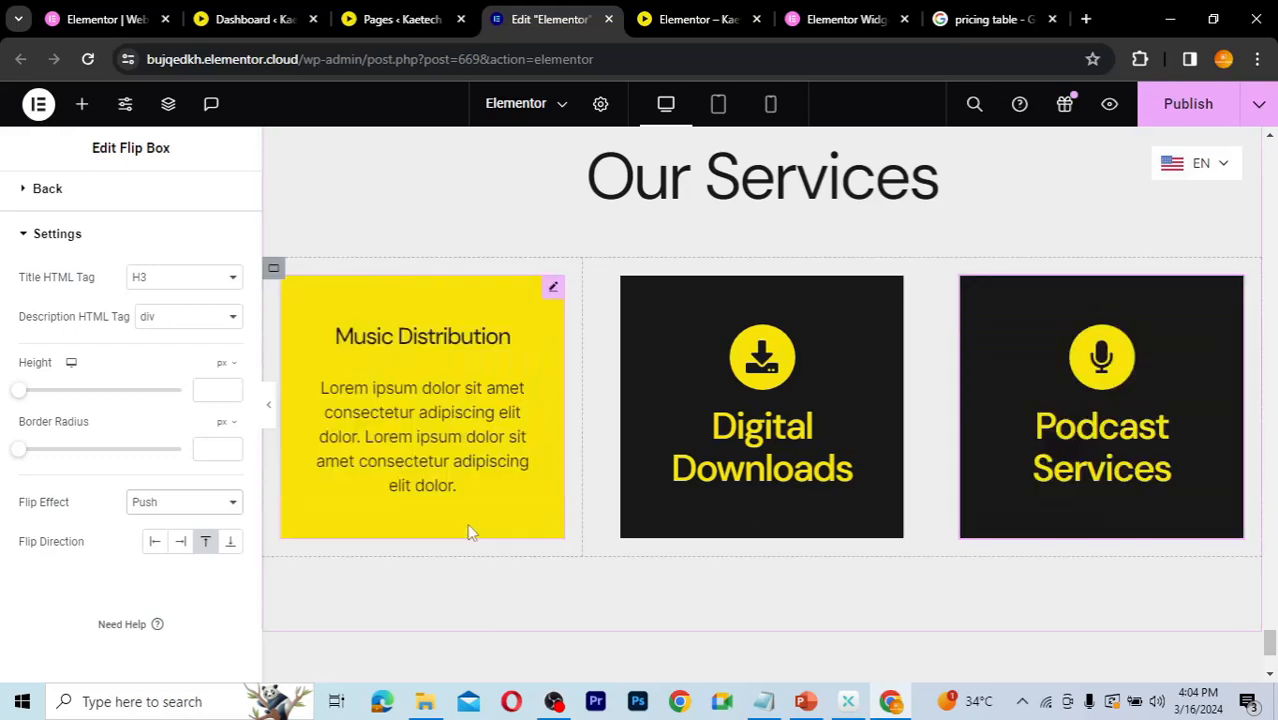
{"action": "mouse_move", "coordinate": [1051, 470]}
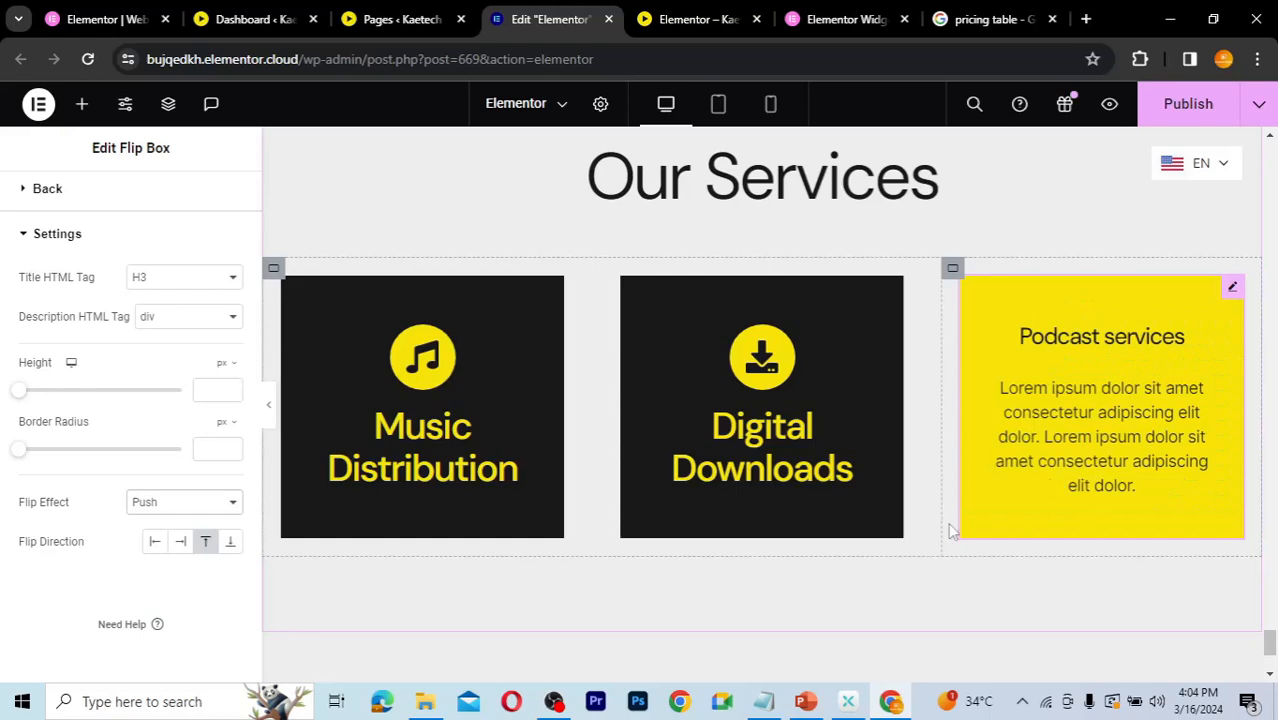
{"action": "mouse_move", "coordinate": [799, 456]}
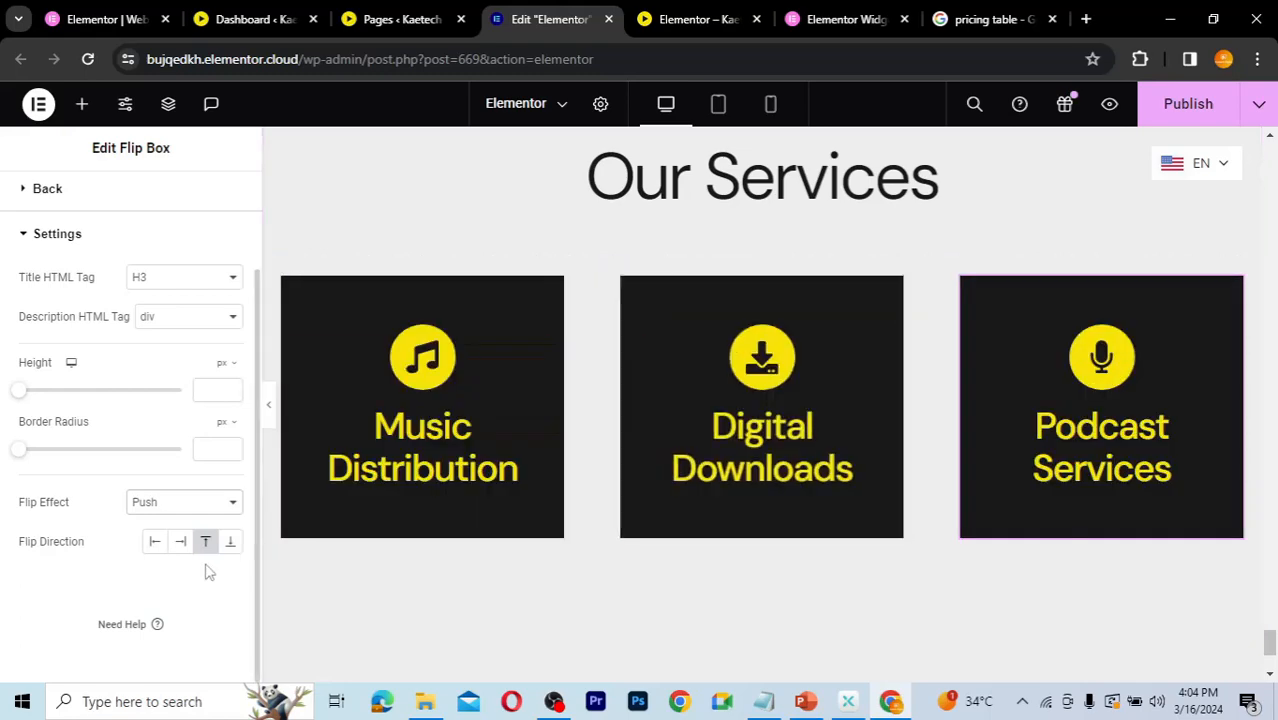
Step: Try the Zoom In, Zoom Out and Fade flip effects on the third flip box before restoring Push
{"action": "left_click", "coordinate": [164, 508]}
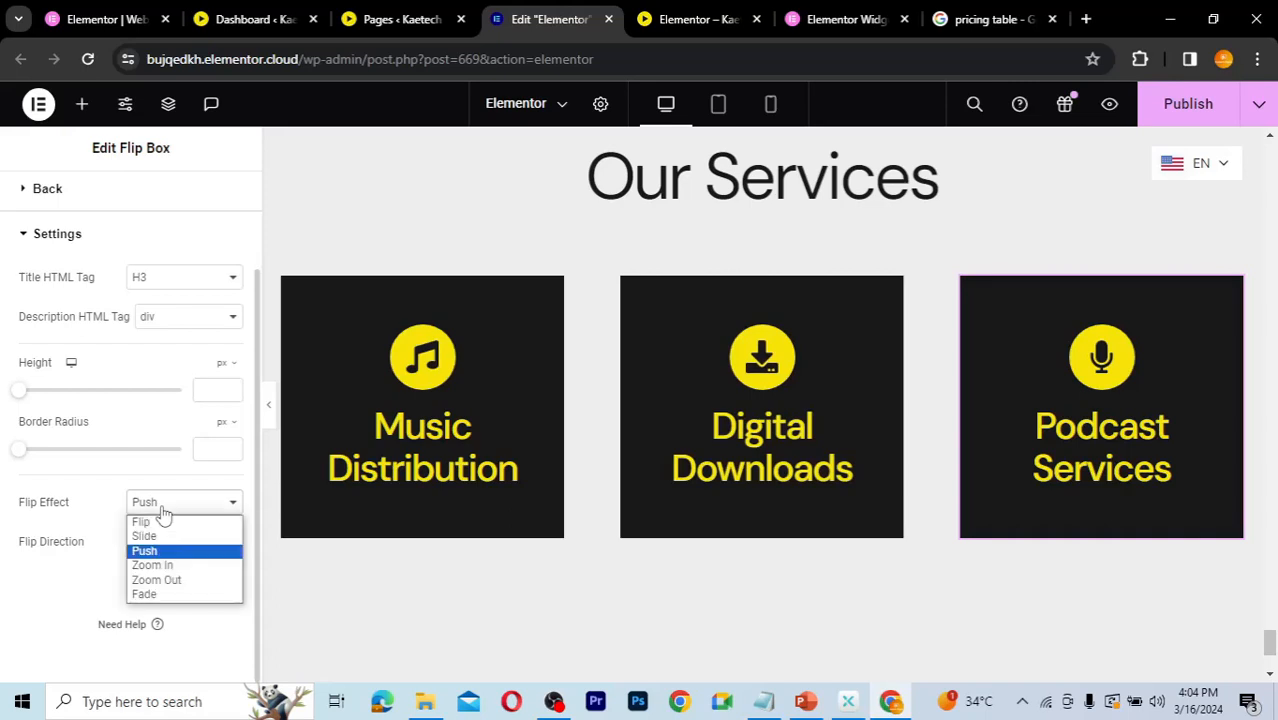
{"action": "left_click", "coordinate": [155, 568]}
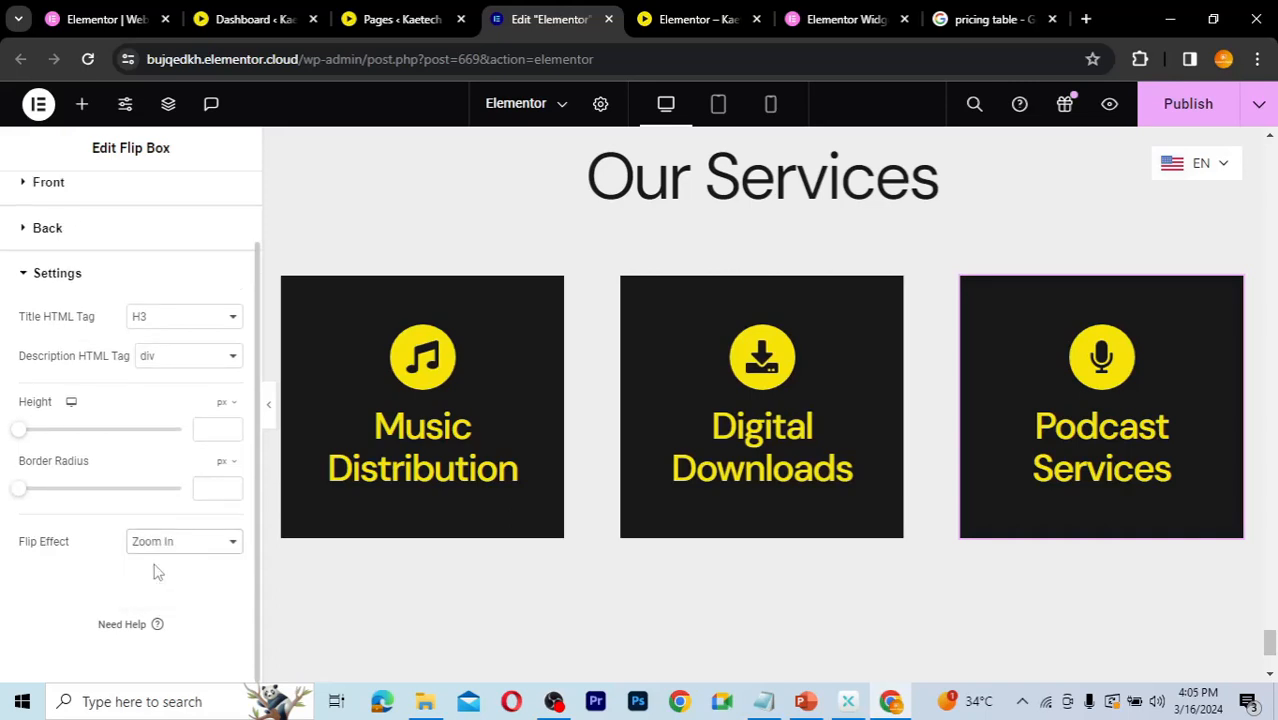
{"action": "mouse_move", "coordinate": [1068, 497]}
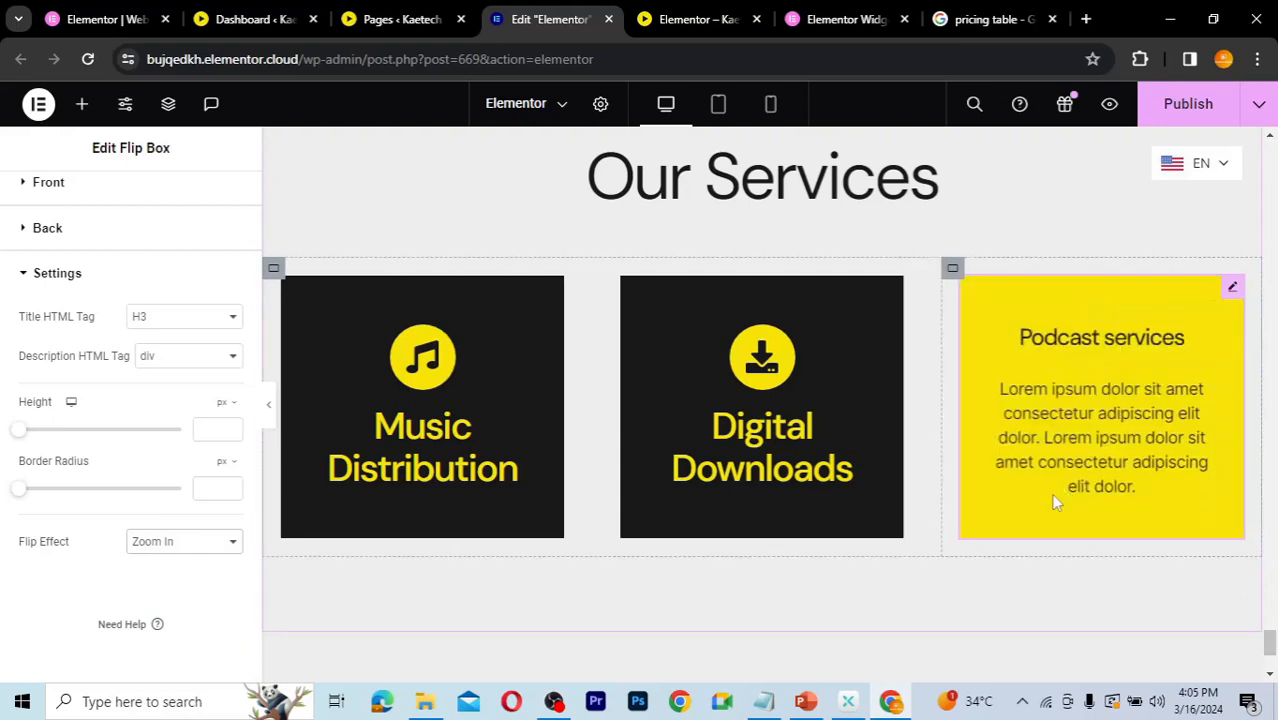
{"action": "left_click", "coordinate": [197, 545]}
{"action": "left_click", "coordinate": [174, 620]}
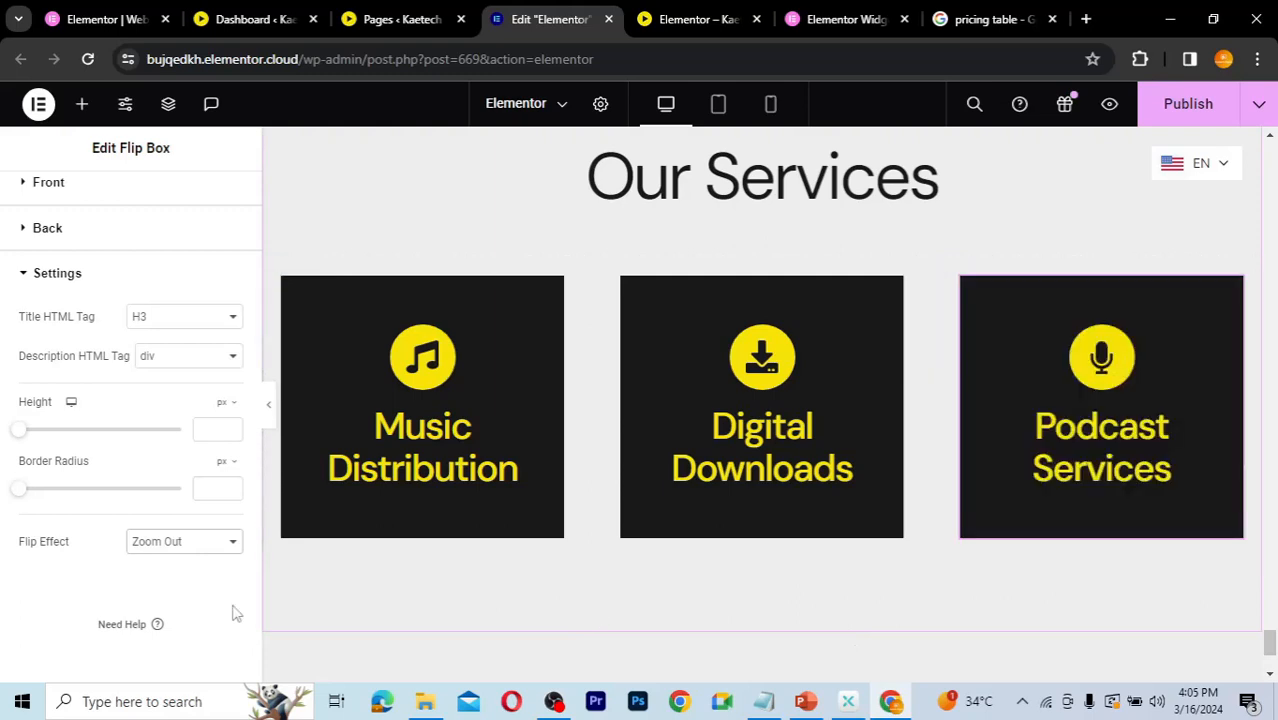
{"action": "left_click", "coordinate": [194, 543]}
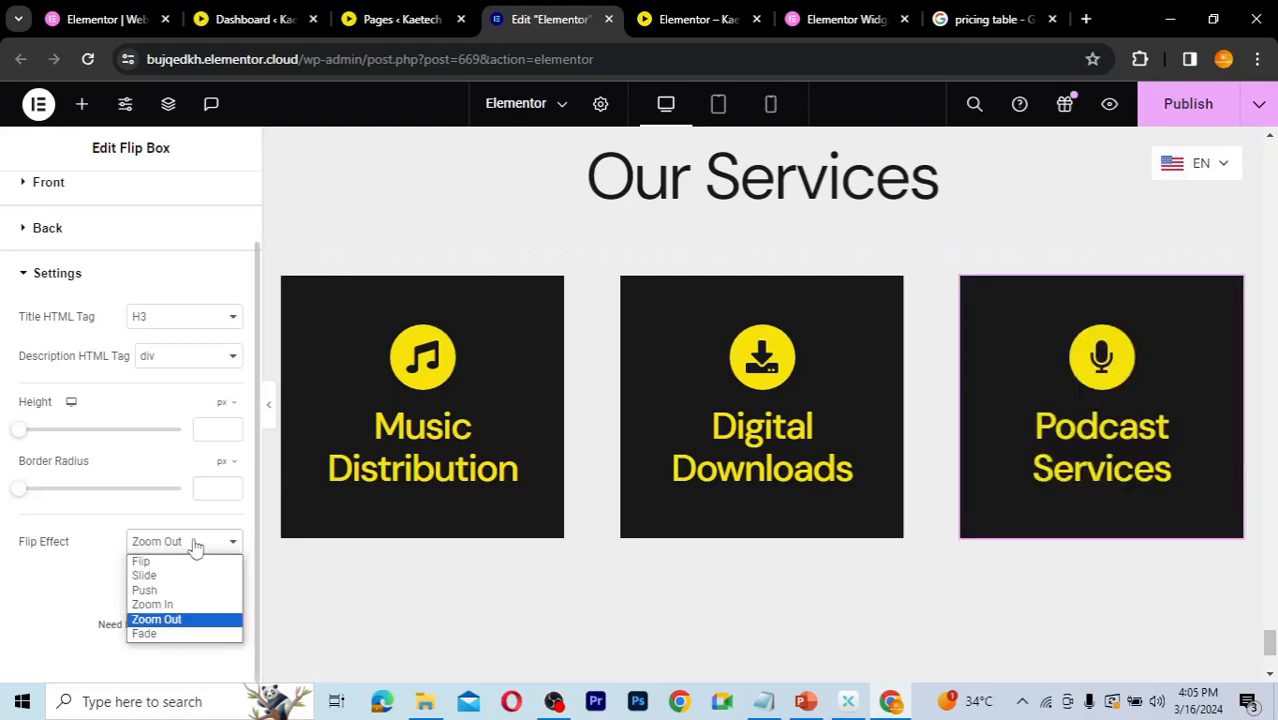
{"action": "left_click", "coordinate": [158, 634]}
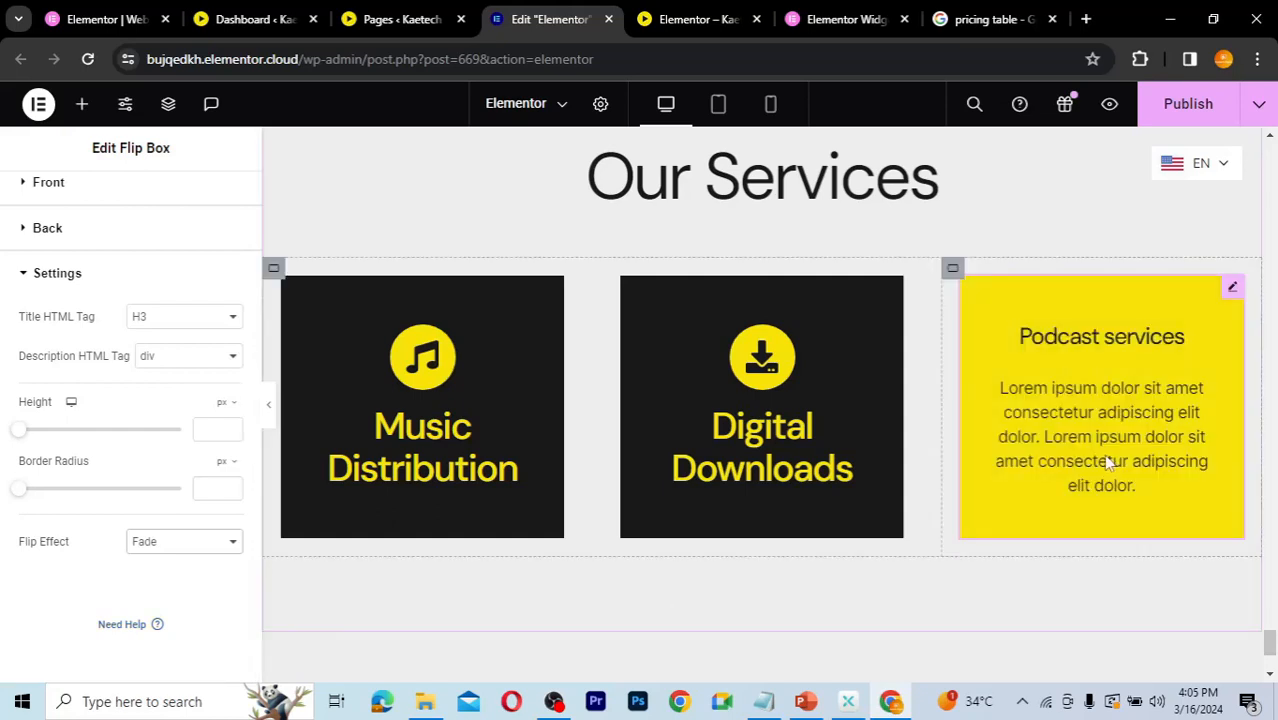
{"action": "left_click", "coordinate": [210, 544]}
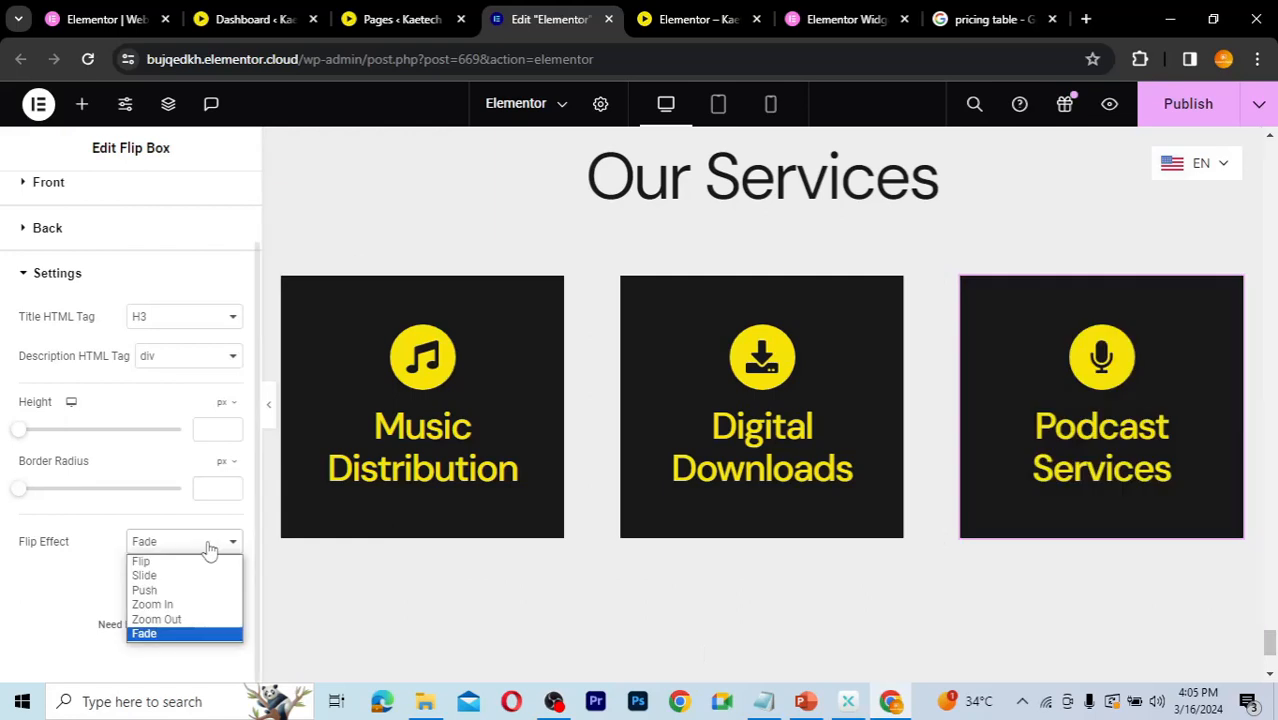
{"action": "left_click", "coordinate": [183, 594]}
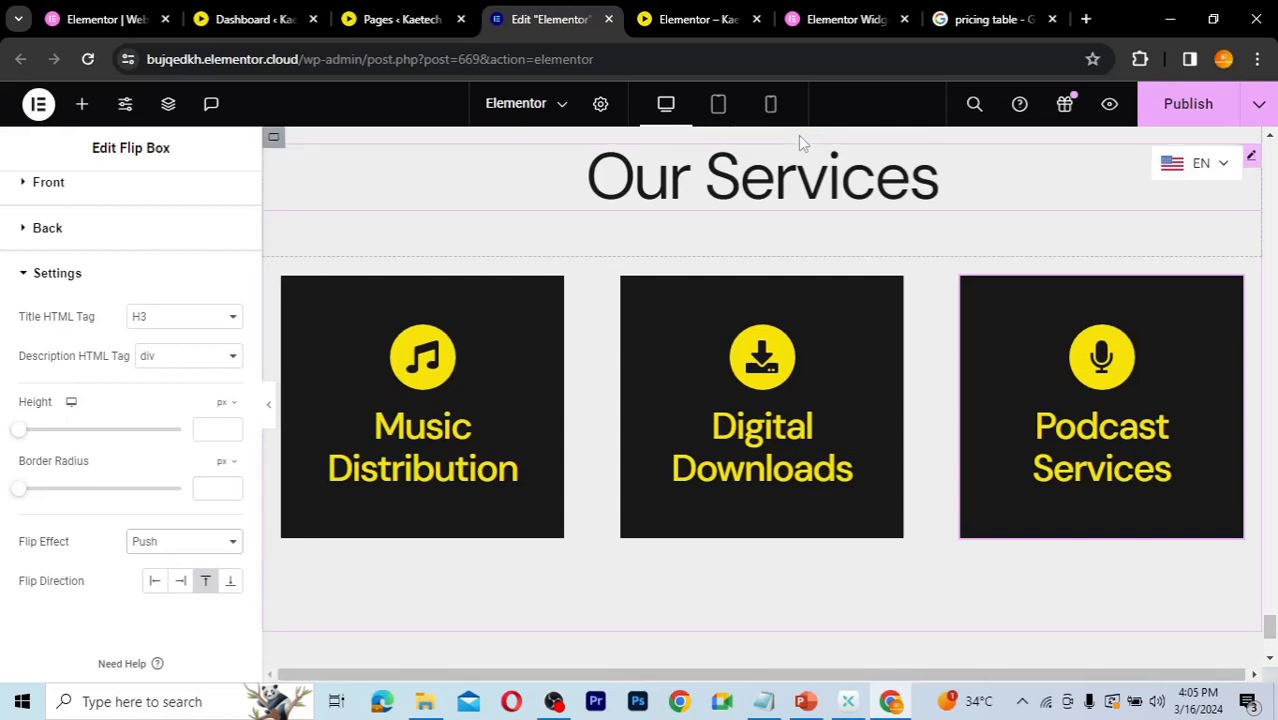
Step: Publish the page and check the Our Services flip boxes in the site preview tab
{"action": "left_click", "coordinate": [1188, 106]}
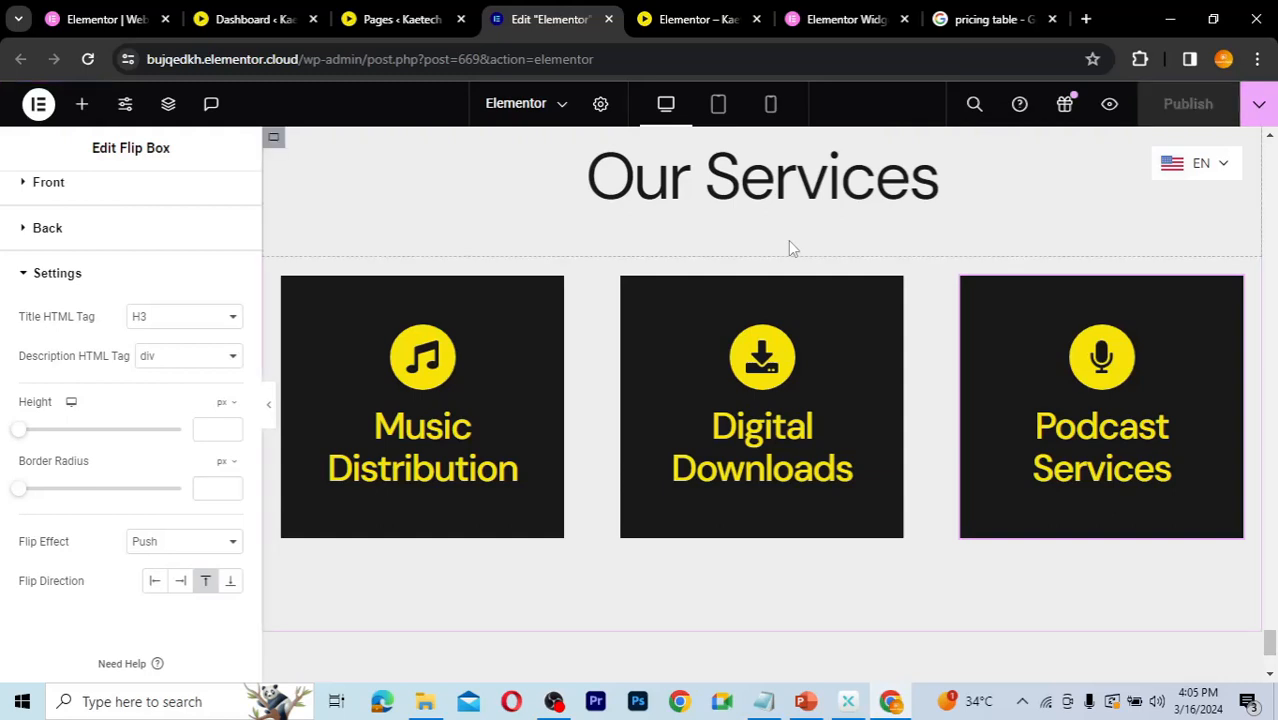
{"action": "left_click", "coordinate": [695, 19]}
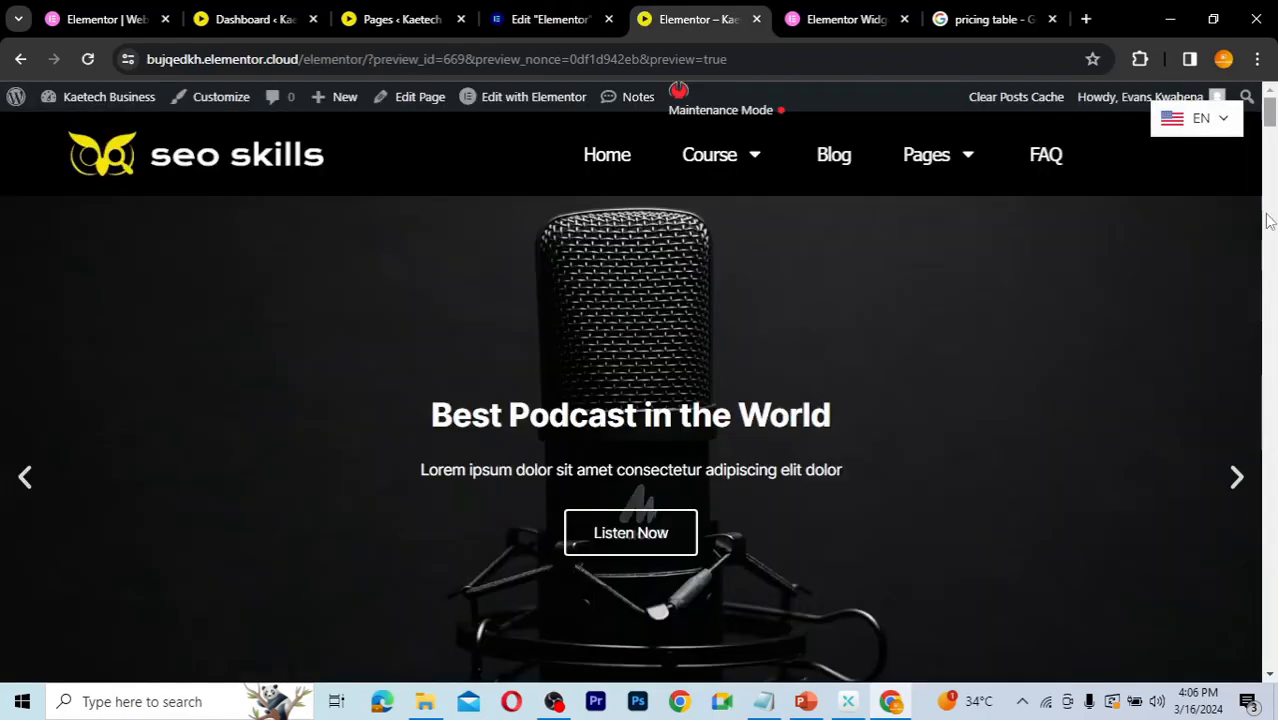
{"action": "left_click_drag", "start_coordinate": [1268, 220], "coordinate": [1268, 565]}
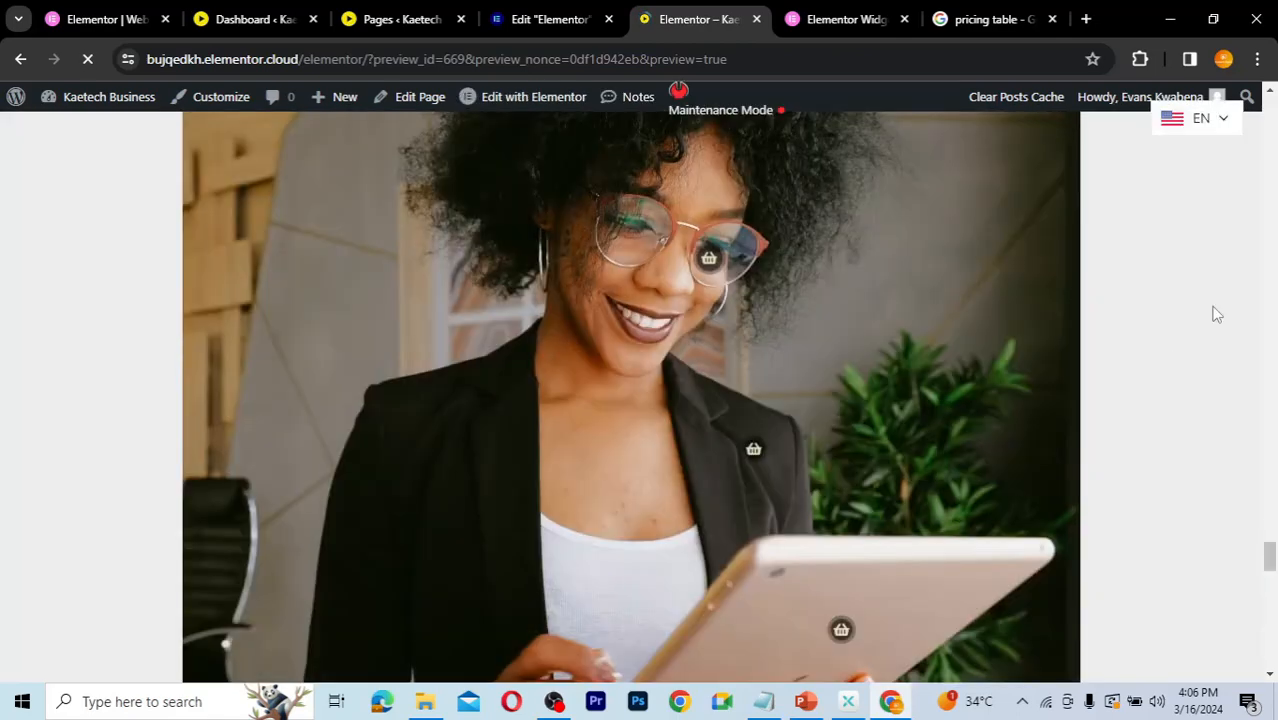
{"action": "left_click", "coordinate": [1272, 648]}
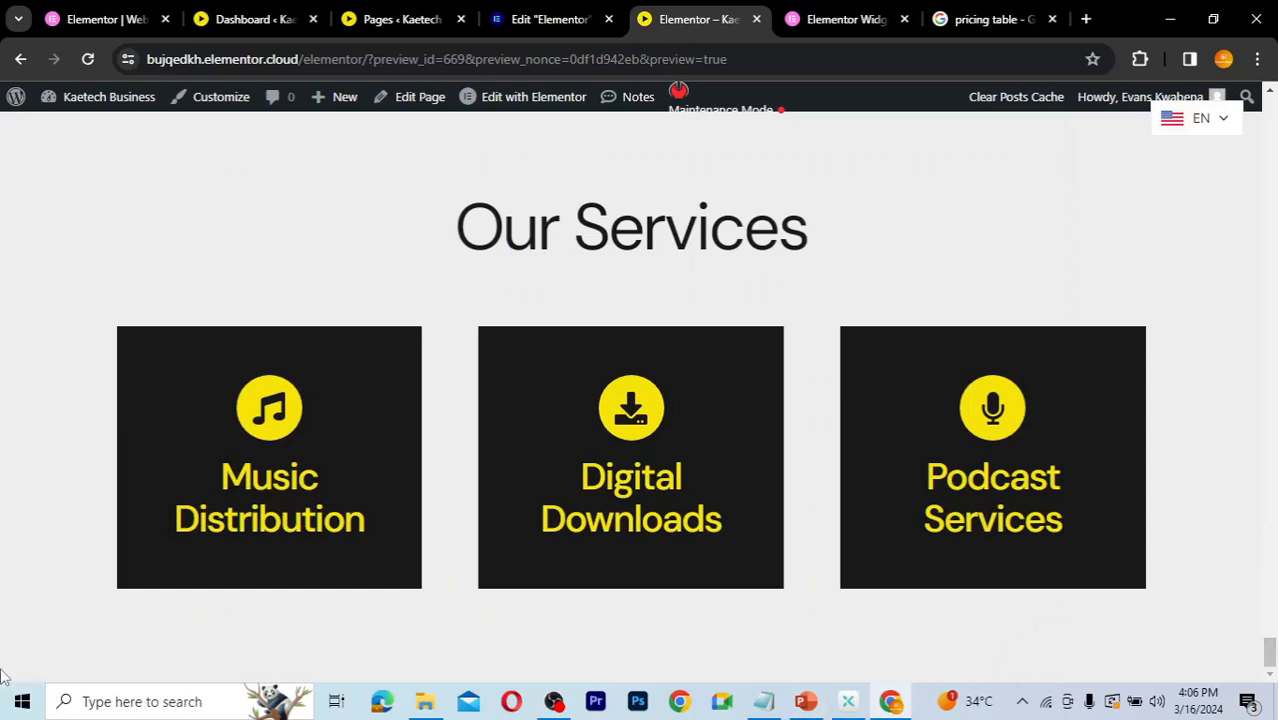
{"action": "mouse_move", "coordinate": [241, 500]}
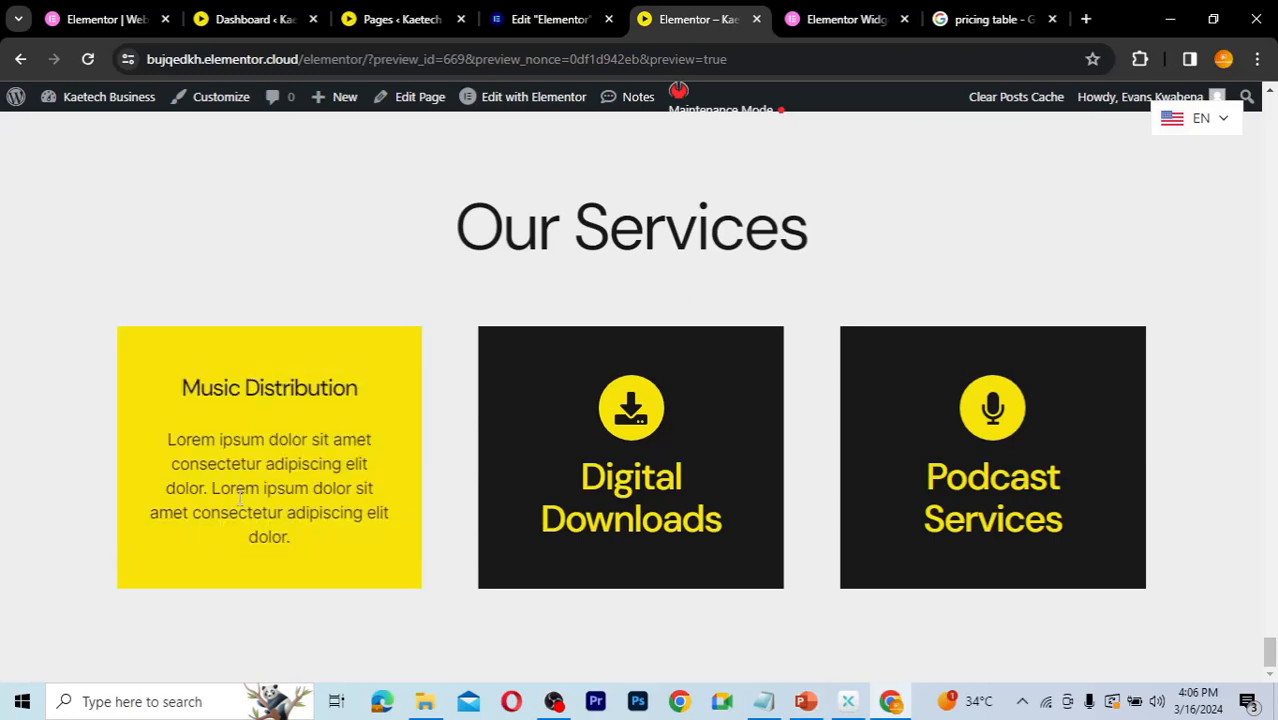
{"action": "mouse_move", "coordinate": [548, 489]}
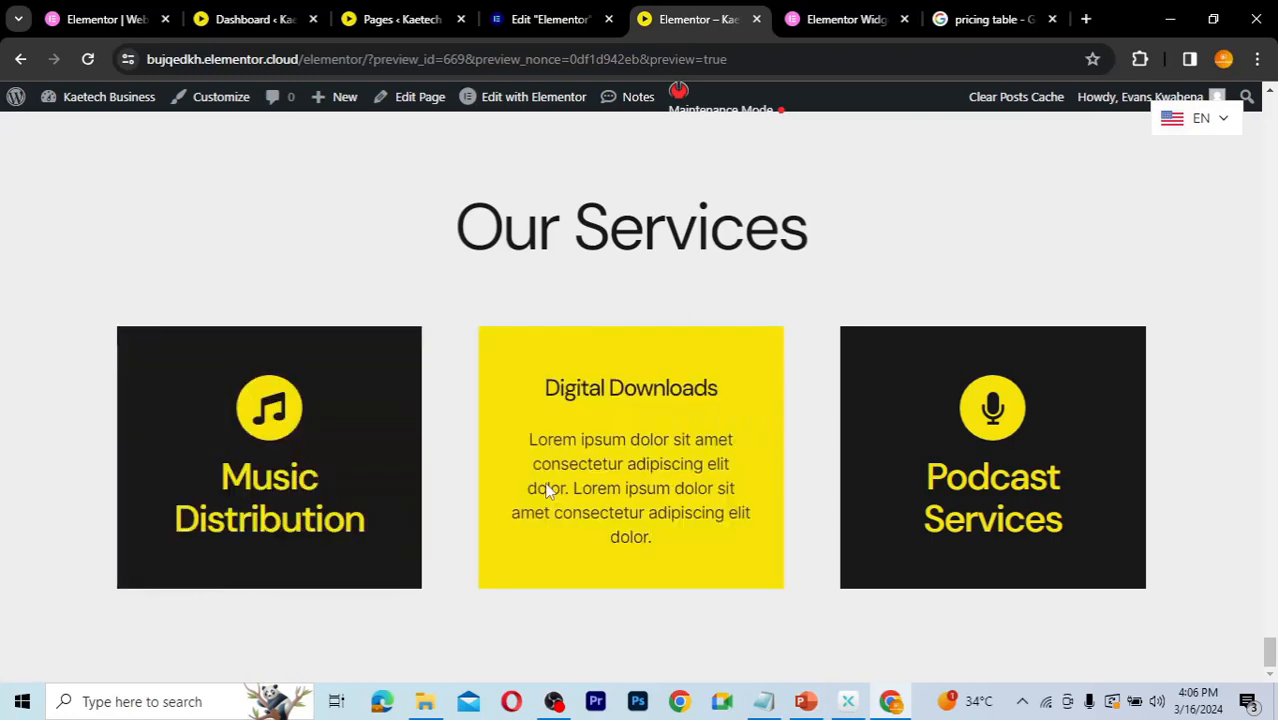
{"action": "mouse_move", "coordinate": [932, 470]}
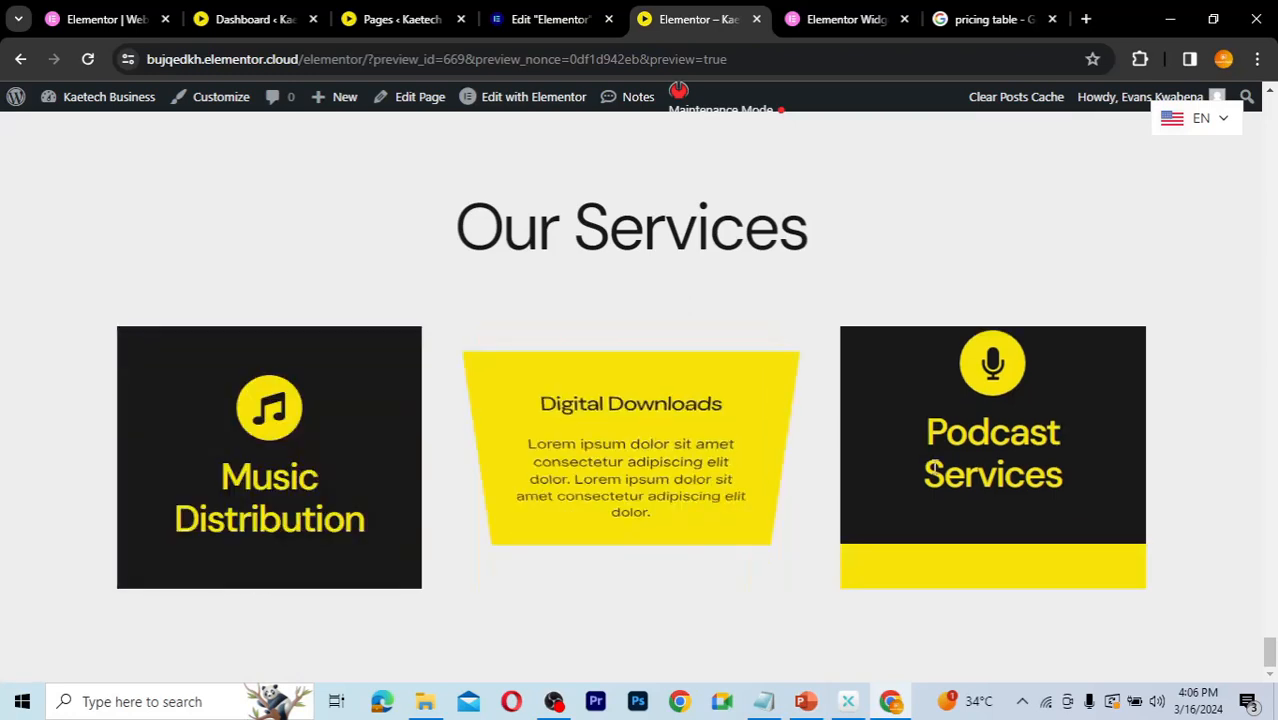